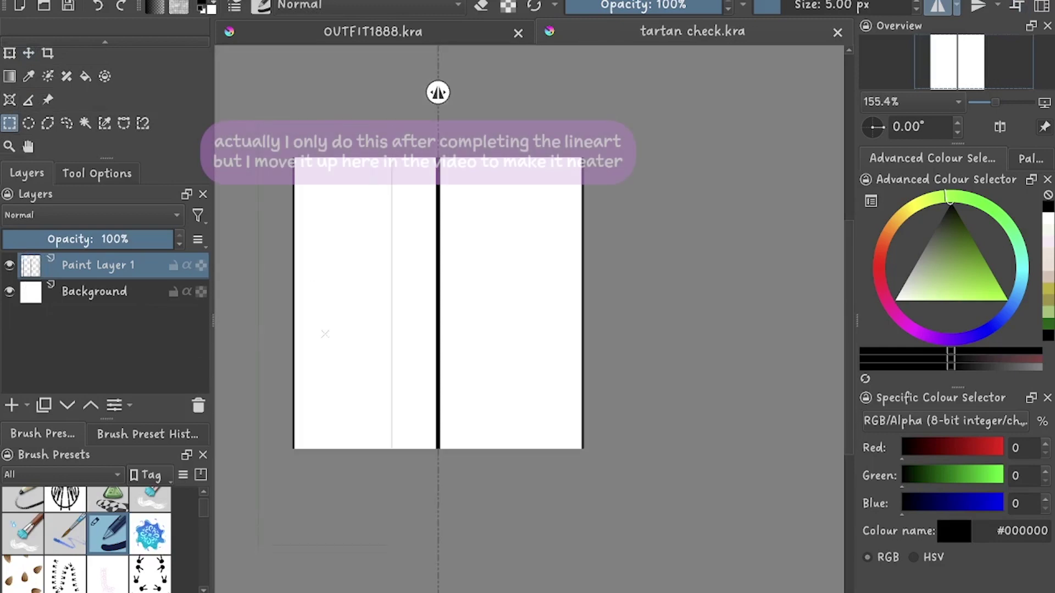
Duplicate the black line layer to divide the square tile into three equal columns and check the repeat
{"action": "key", "text": "ctrl+alt+j"}
{"action": "key", "text": "ctrl+j"}
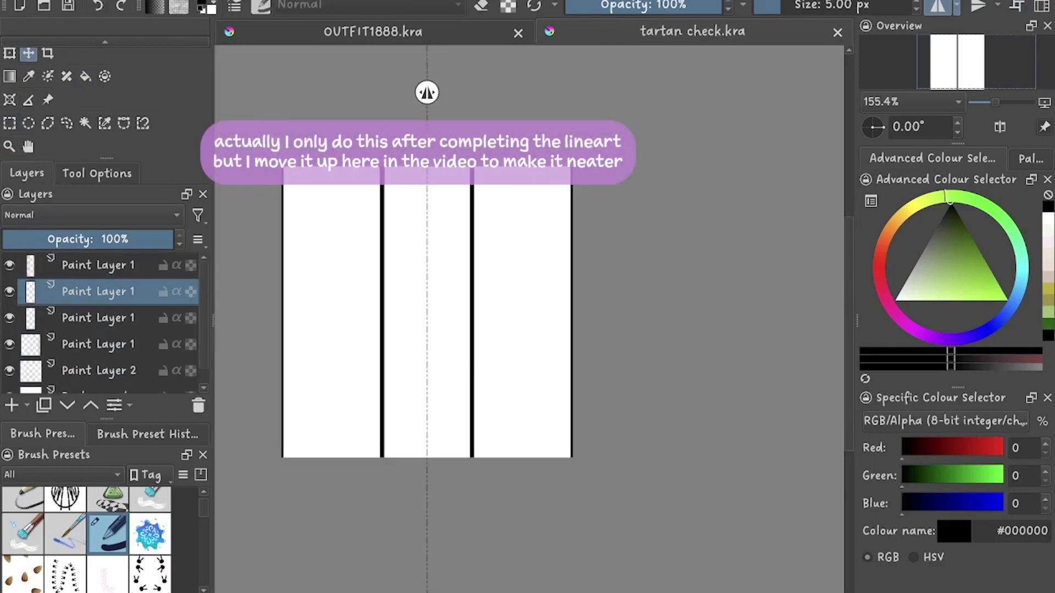
{"action": "scroll", "coordinate": [380, 308], "scroll_direction": "up", "scroll_amount": 2}
{"action": "key", "text": "ctrl+z"}
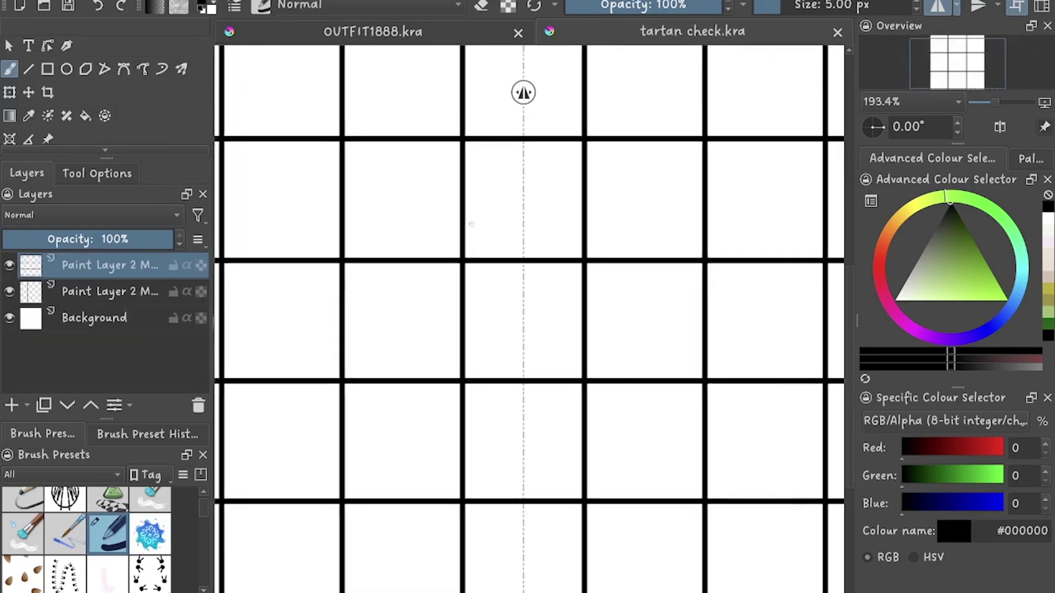
{"action": "scroll", "coordinate": [471, 224], "scroll_direction": "up", "scroll_amount": 1}
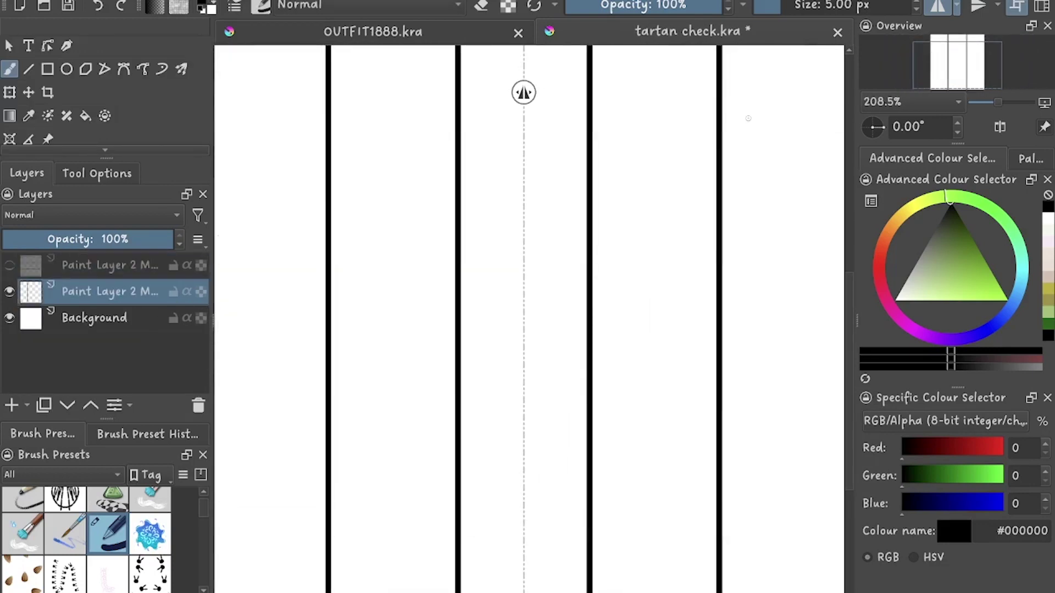
Add a layer beneath the vertical line layer, hide the Background, and fill the left column with dark grey #353535
{"action": "key", "text": "w"}
{"action": "key", "text": "Insert"}
{"action": "left_click", "coordinate": [94, 318]}
{"action": "left_click", "coordinate": [9, 344]}
{"action": "key", "text": "f"}
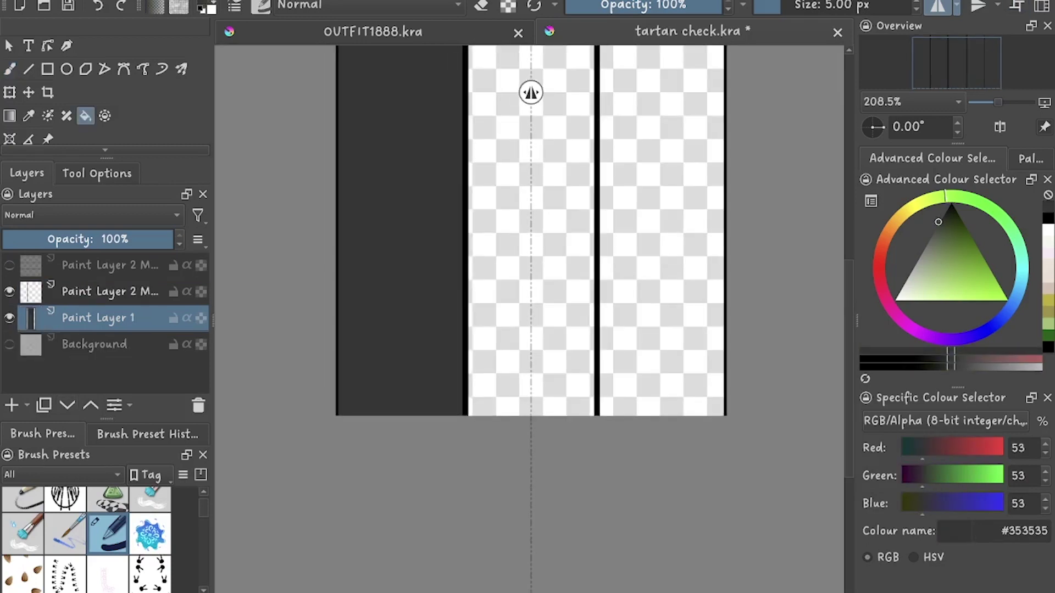
Fill the middle column with light grey and the right column with mid grey, each on its own new layer
{"action": "key", "text": "Insert"}
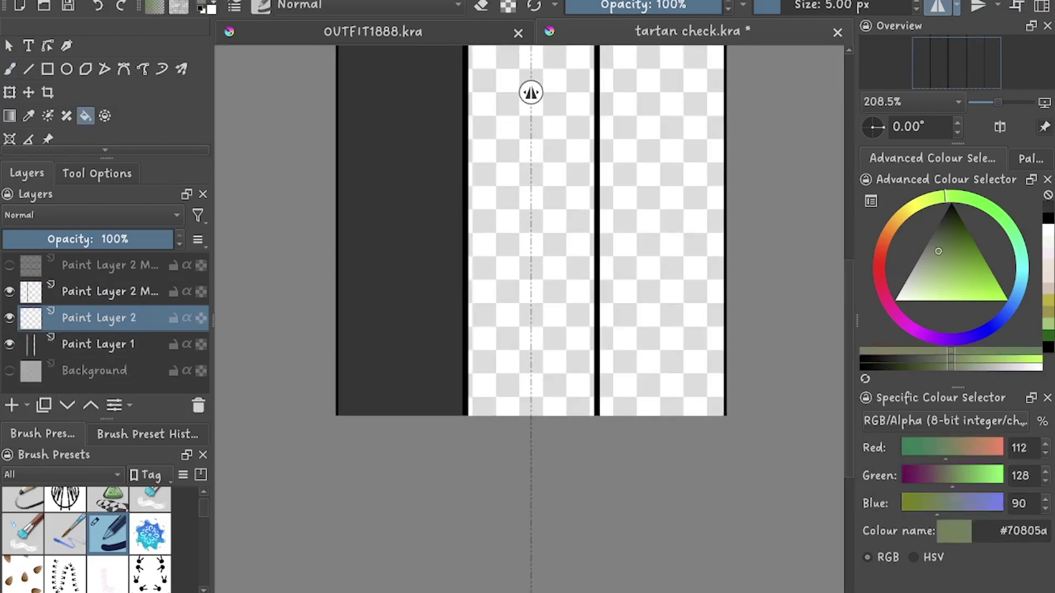
{"action": "left_click", "coordinate": [531, 92]}
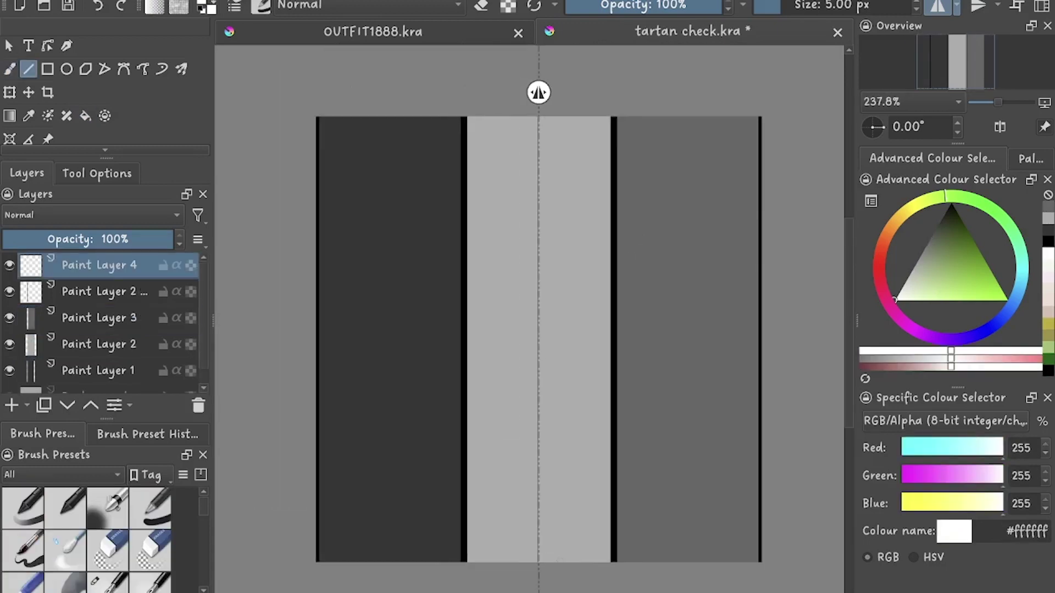
Merge the three white vertical stripes over the middle column into one layer and duplicate it as horizontal stripes
{"action": "scroll", "coordinate": [536, 157], "scroll_direction": "up", "scroll_amount": 1}
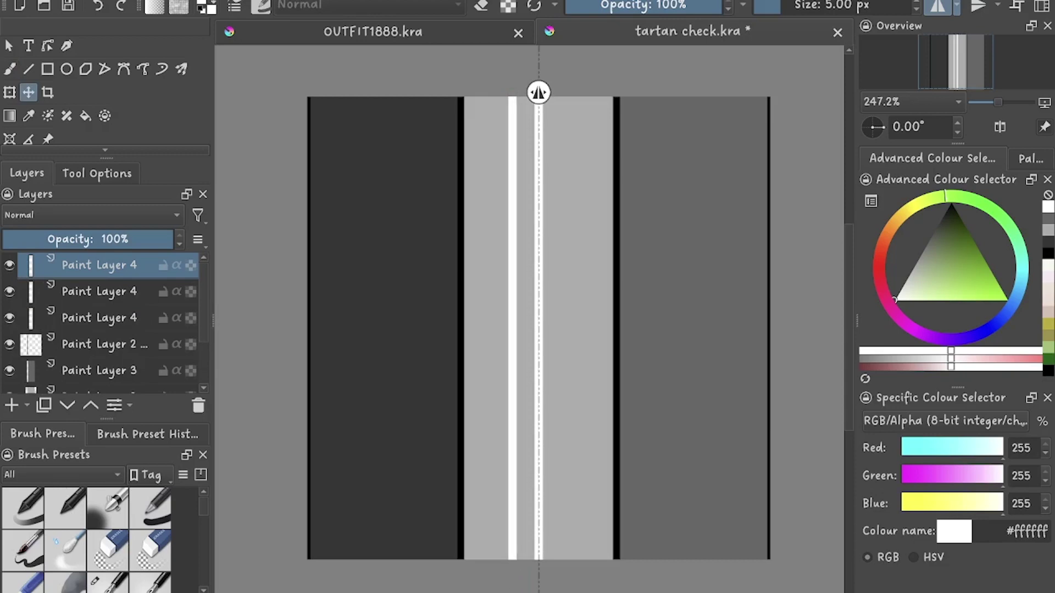
{"action": "key", "text": "b"}
{"action": "key", "text": "ctrl+e"}
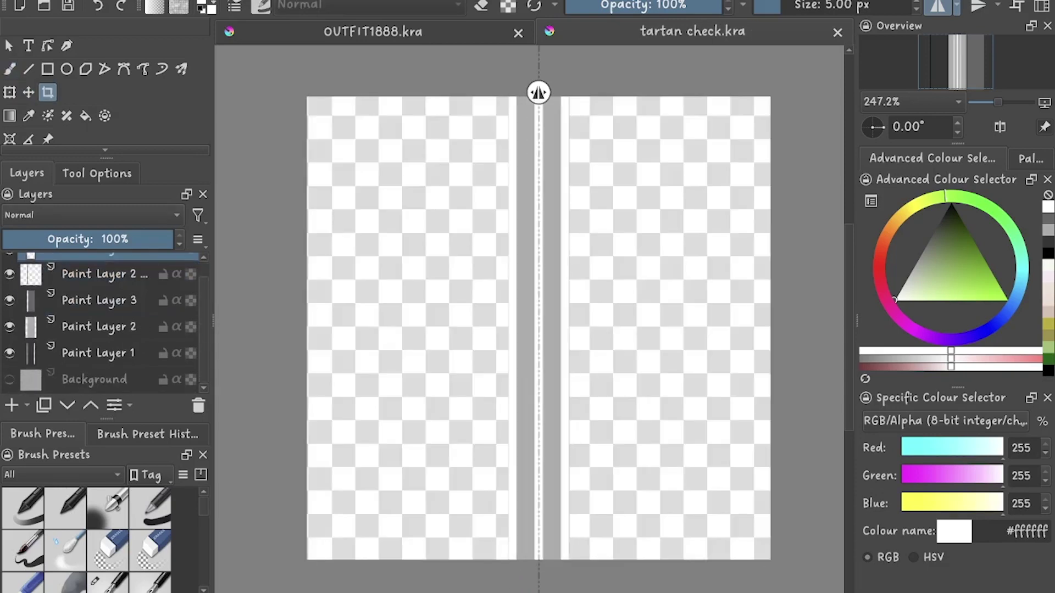
{"action": "key", "text": "ctrl+j"}
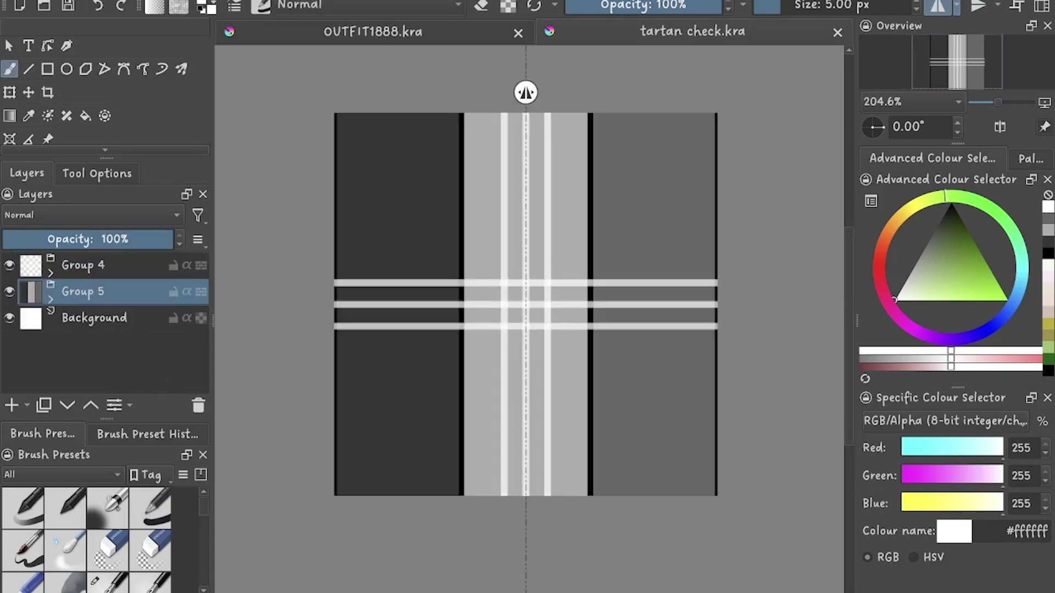
Duplicate the grey column group, turn the copy into horizontal bands, and set its opacity to 50%
{"action": "key", "text": "ctrl+j"}
{"action": "left_click_drag", "start_coordinate": [165, 239], "coordinate": [87, 239]}
{"action": "scroll", "coordinate": [528, 319], "scroll_direction": "down", "scroll_amount": 6}
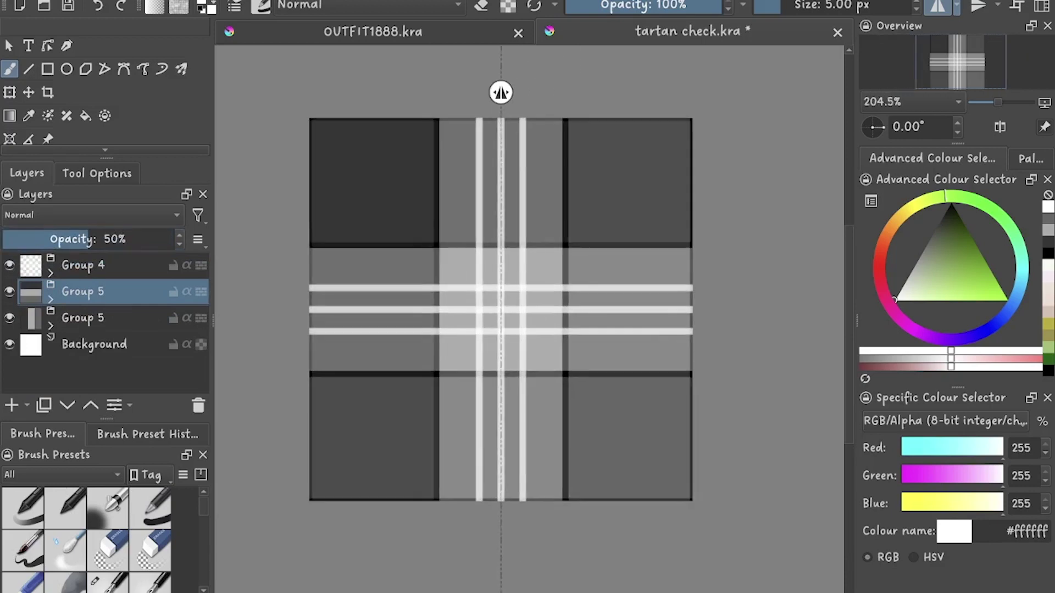
{"action": "key", "text": "w"}
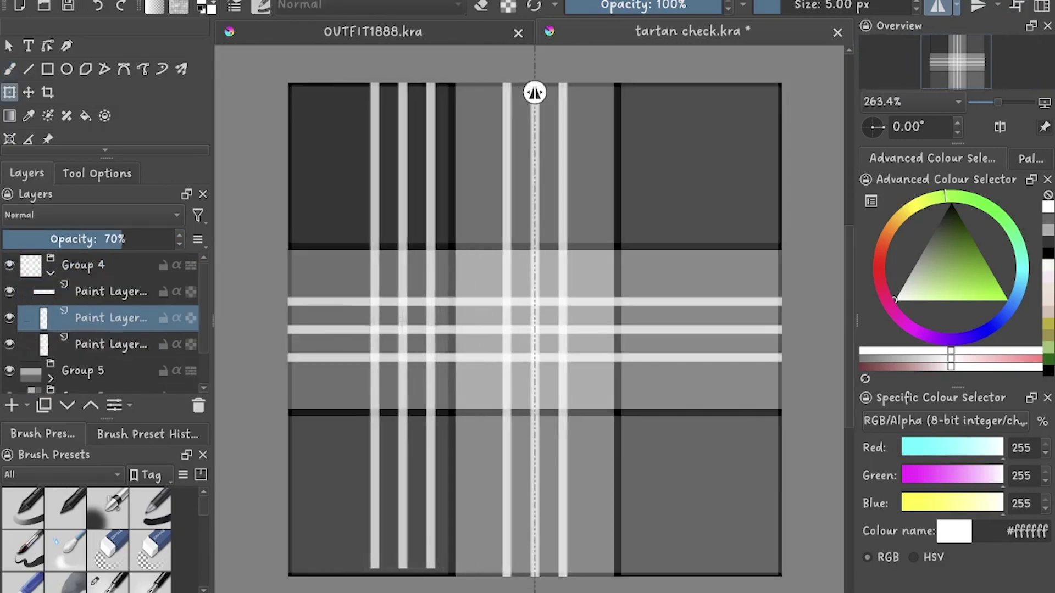
Centre copies of the three white stripes in the outer columns and rows and check the repeating pattern
{"action": "left_click_drag", "start_coordinate": [402, 322], "coordinate": [374, 322]}
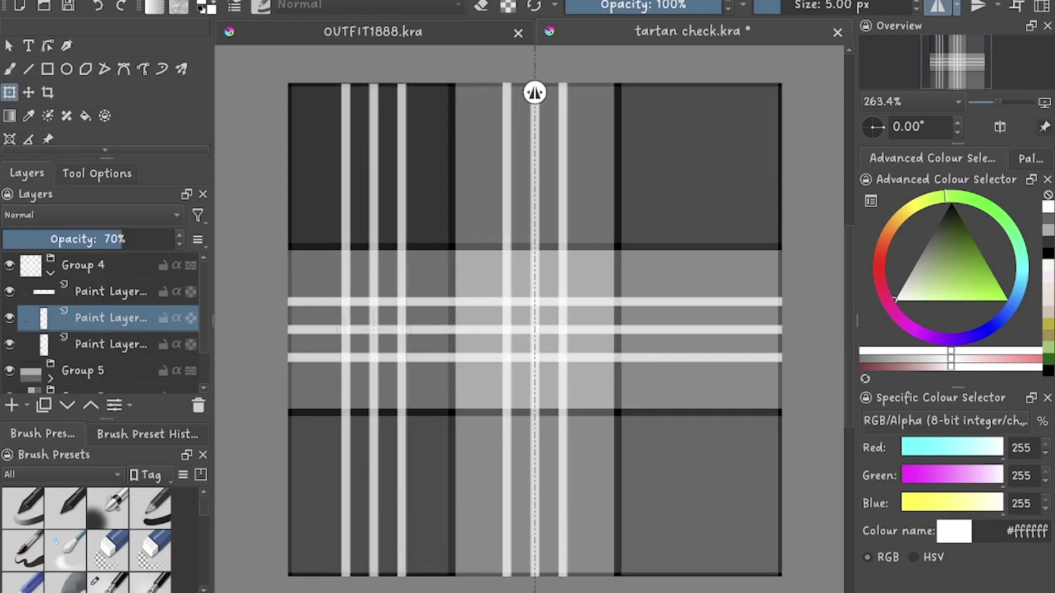
{"action": "scroll", "coordinate": [535, 92], "scroll_direction": "up", "scroll_amount": 6}
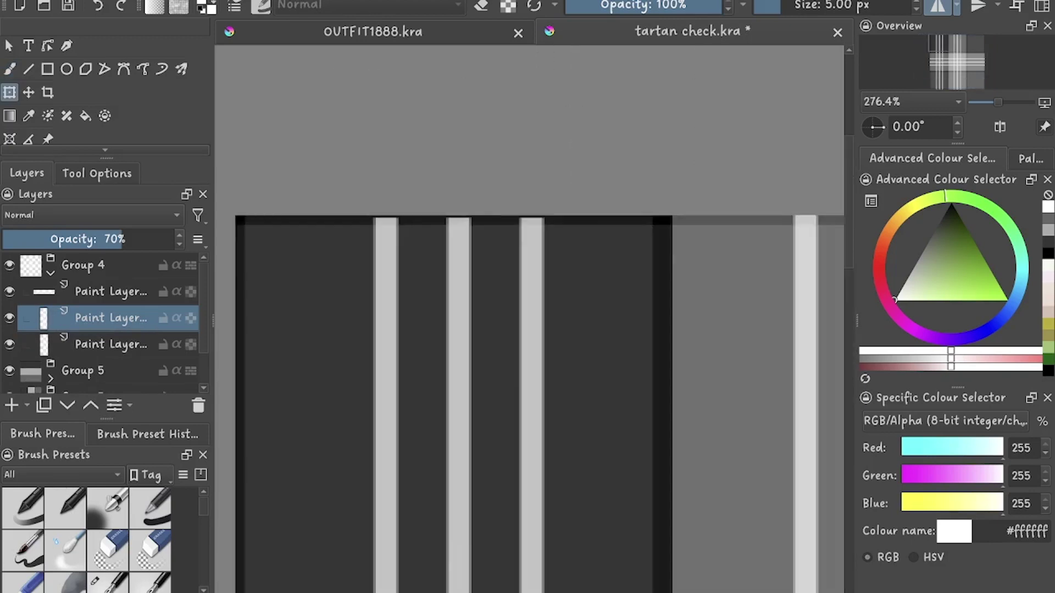
{"action": "scroll", "coordinate": [535, 93], "scroll_direction": "down", "scroll_amount": 6}
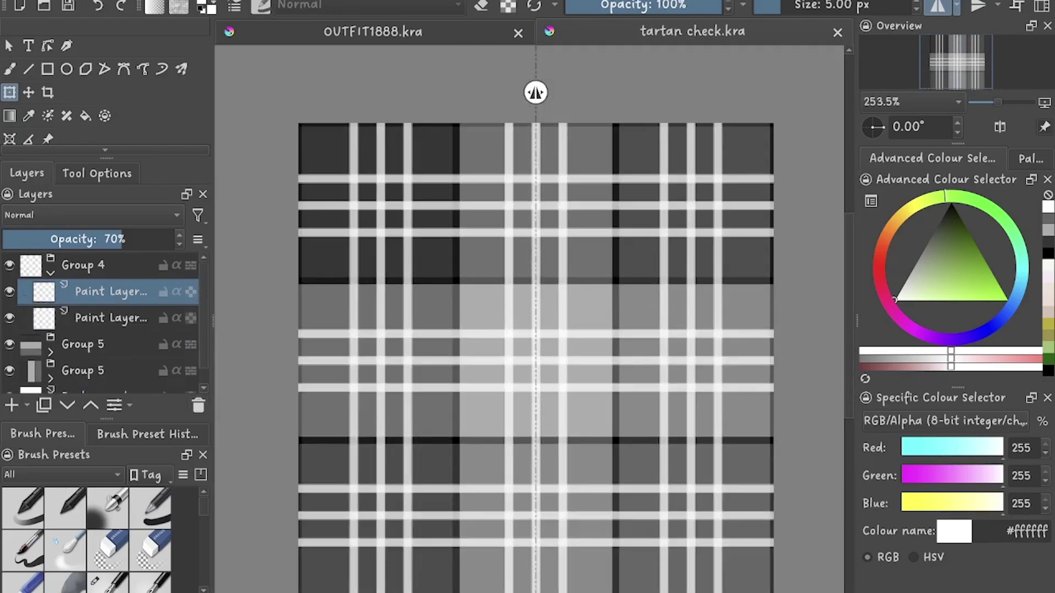
{"action": "key", "text": "w"}
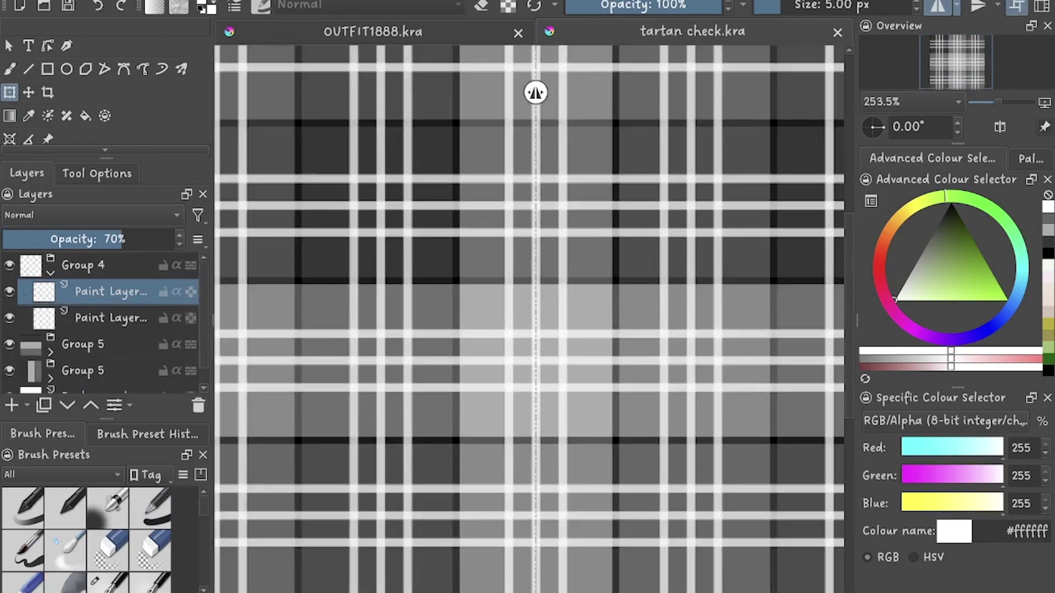
{"action": "scroll", "coordinate": [531, 319], "scroll_direction": "down", "scroll_amount": 6}
{"action": "scroll", "coordinate": [531, 319], "scroll_direction": "up", "scroll_amount": 3}
Remove the extra horizontal stripe copies, keeping only the central horizontal set
{"action": "scroll", "coordinate": [586, 92], "scroll_direction": "up", "scroll_amount": 5}
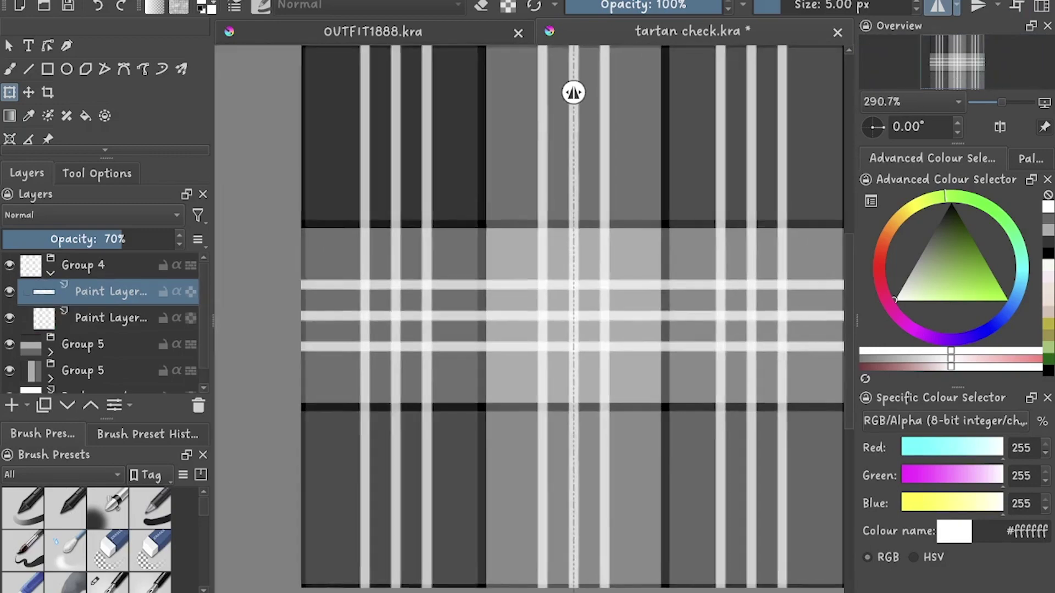
{"action": "scroll", "coordinate": [529, 318], "scroll_direction": "down", "scroll_amount": 2}
{"action": "scroll", "coordinate": [530, 319], "scroll_direction": "up", "scroll_amount": 2}
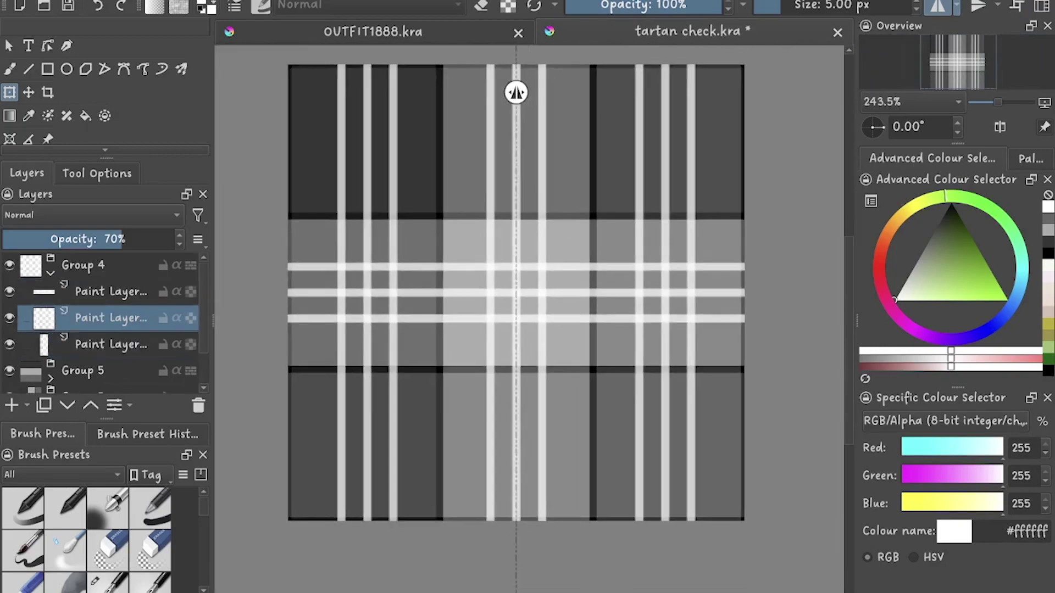
Erase the two outer lines of each side vertical stripe set, leaving a single line in both outer columns
{"action": "key", "text": "ctrl+z"}
{"action": "key", "text": "e"}
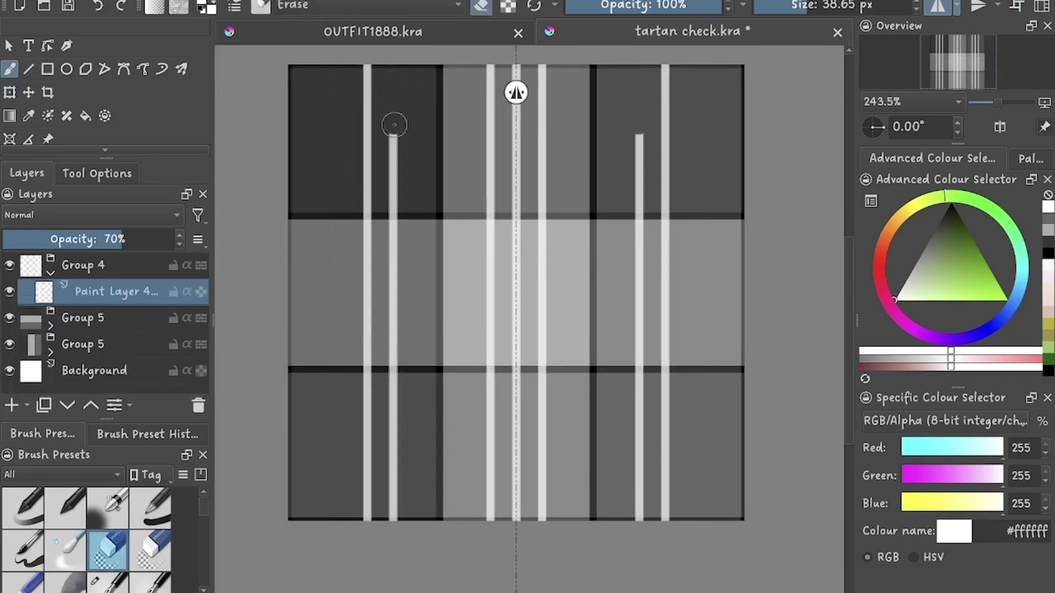
{"action": "scroll", "coordinate": [528, 269], "scroll_direction": "down", "scroll_amount": 3}
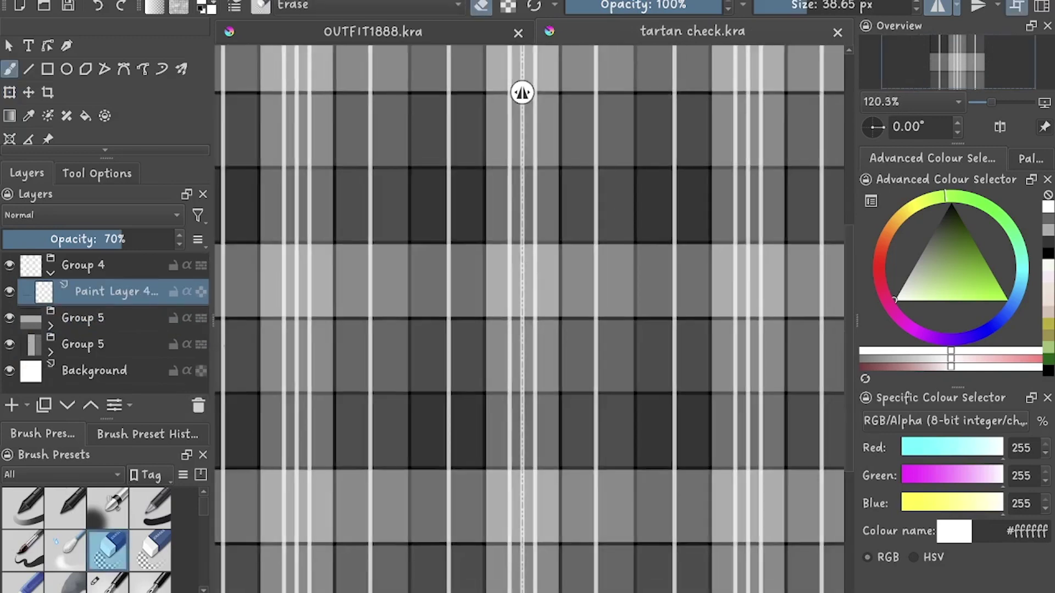
Duplicate the thinned vertical stripe layer as matching horizontal stripes and check the repeating plaid
{"action": "key", "text": "ctrl+shift+z"}
{"action": "scroll", "coordinate": [529, 269], "scroll_direction": "down", "scroll_amount": 4}
{"action": "scroll", "coordinate": [505, 369], "scroll_direction": "up", "scroll_amount": 2}
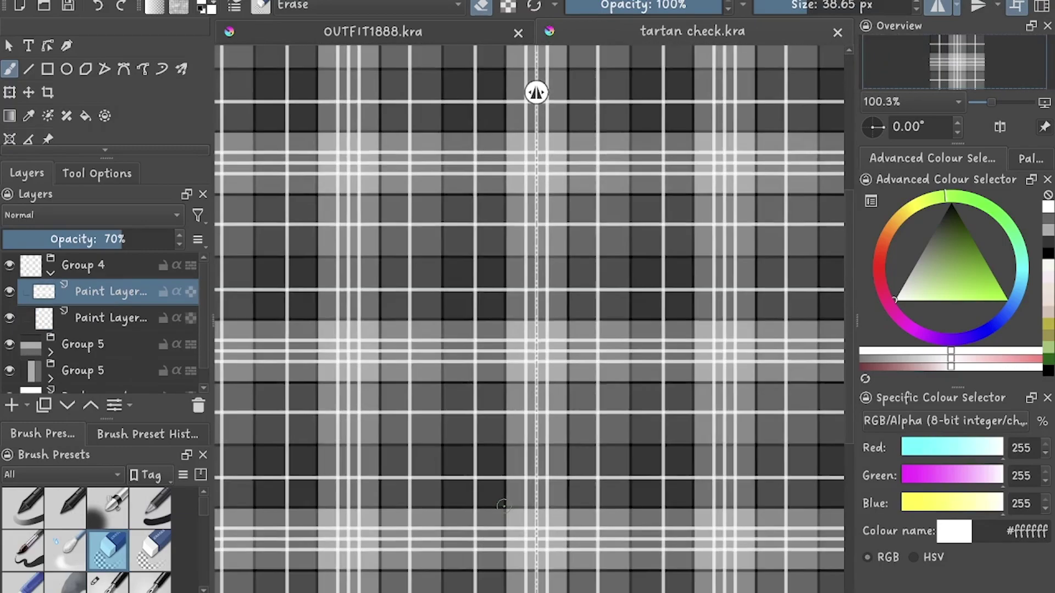
{"action": "scroll", "coordinate": [550, 308], "scroll_direction": "down", "scroll_amount": 2}
{"action": "scroll", "coordinate": [570, 261], "scroll_direction": "up", "scroll_amount": 1}
{"action": "scroll", "coordinate": [570, 260], "scroll_direction": "up", "scroll_amount": 3}
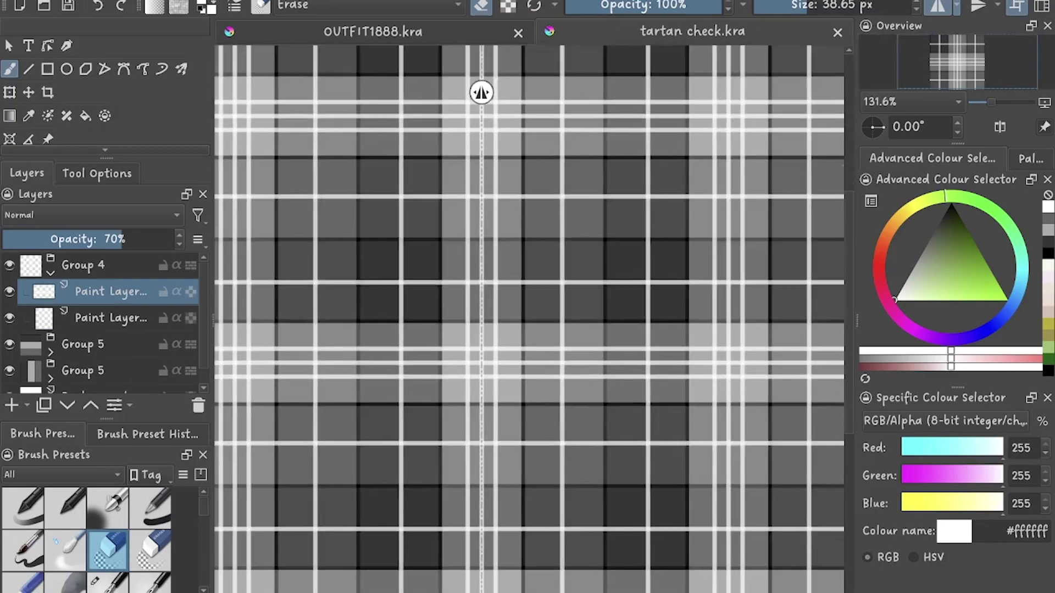
{"action": "key", "text": "w"}
{"action": "scroll", "coordinate": [642, 316], "scroll_direction": "up", "scroll_amount": 2}
{"action": "left_click", "coordinate": [50, 273]}
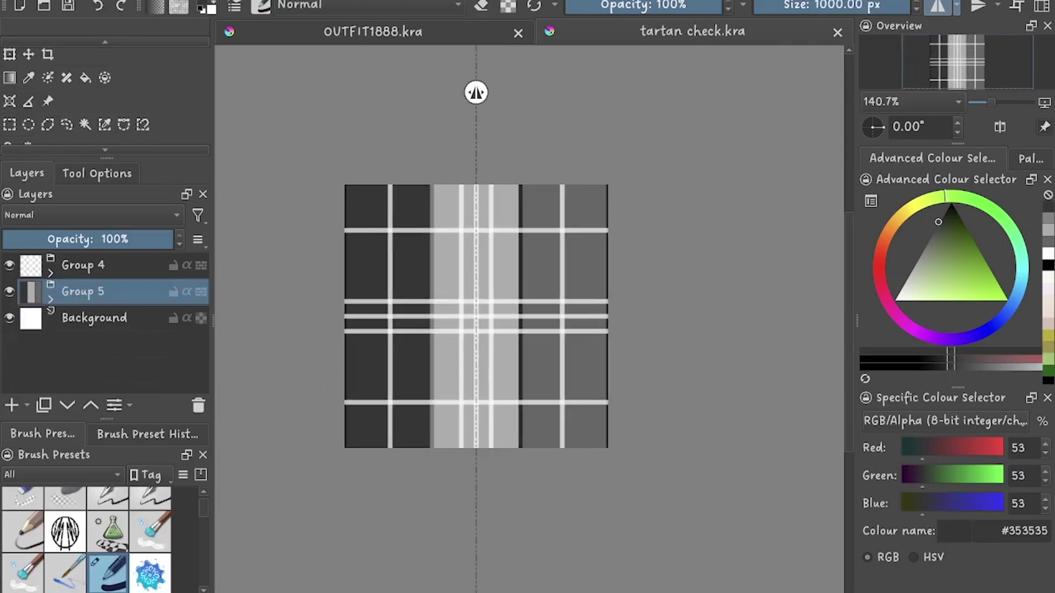
Duplicate the grey column group as horizontal bands at 50% opacity and preview the repeating tartan
{"action": "left_click", "coordinate": [10, 266]}
{"action": "key", "text": "ctrl+j"}
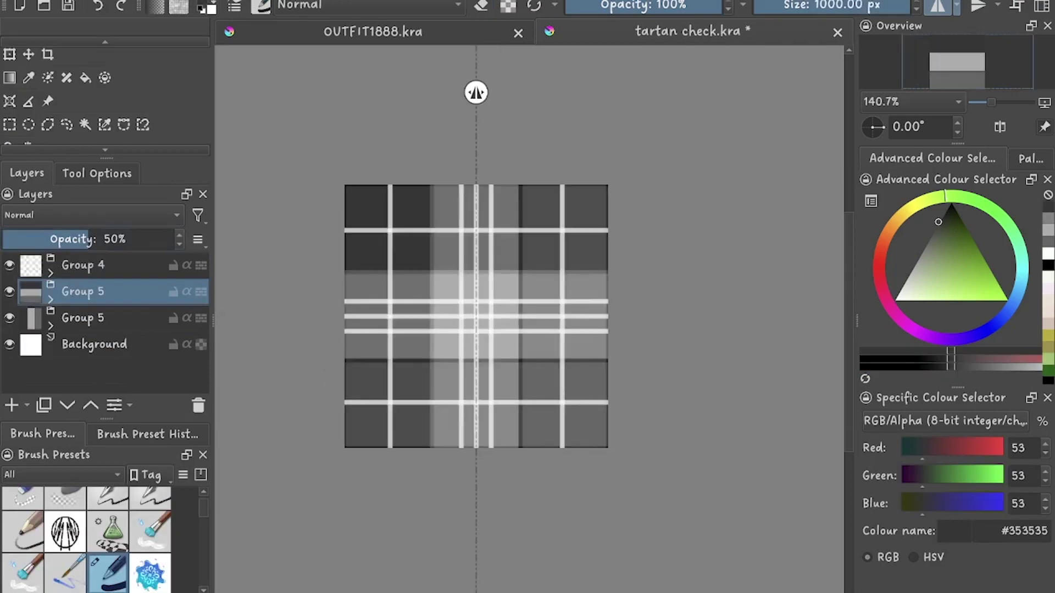
{"action": "key", "text": "w"}
{"action": "scroll", "coordinate": [530, 319], "scroll_direction": "down", "scroll_amount": 4}
{"action": "scroll", "coordinate": [529, 319], "scroll_direction": "up", "scroll_amount": 3}
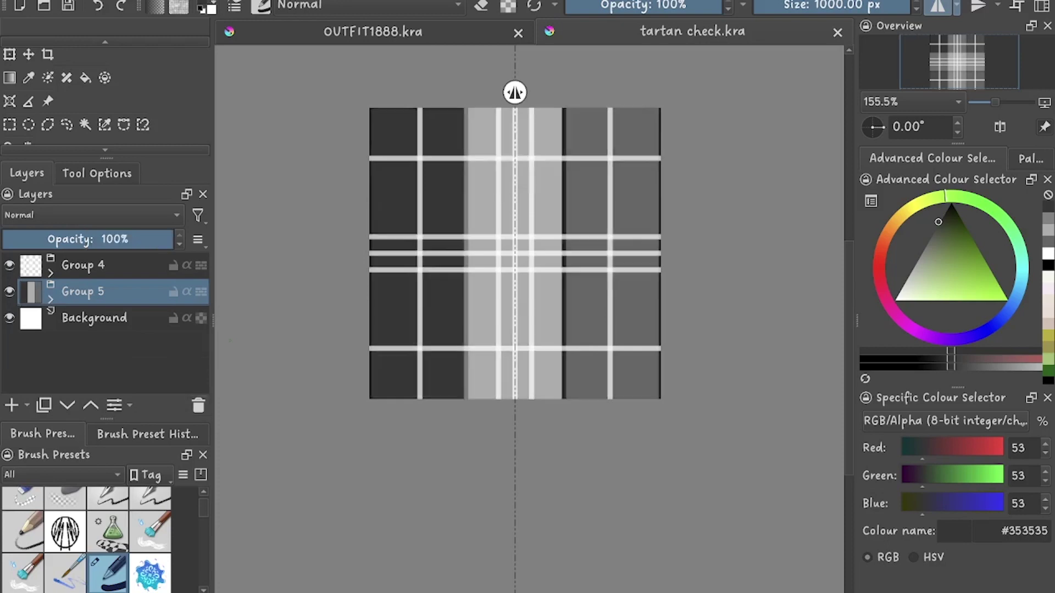
Expand the column group and fill the left column on Paint Layer 1 with dark green #133525
{"action": "left_click", "coordinate": [51, 299]}
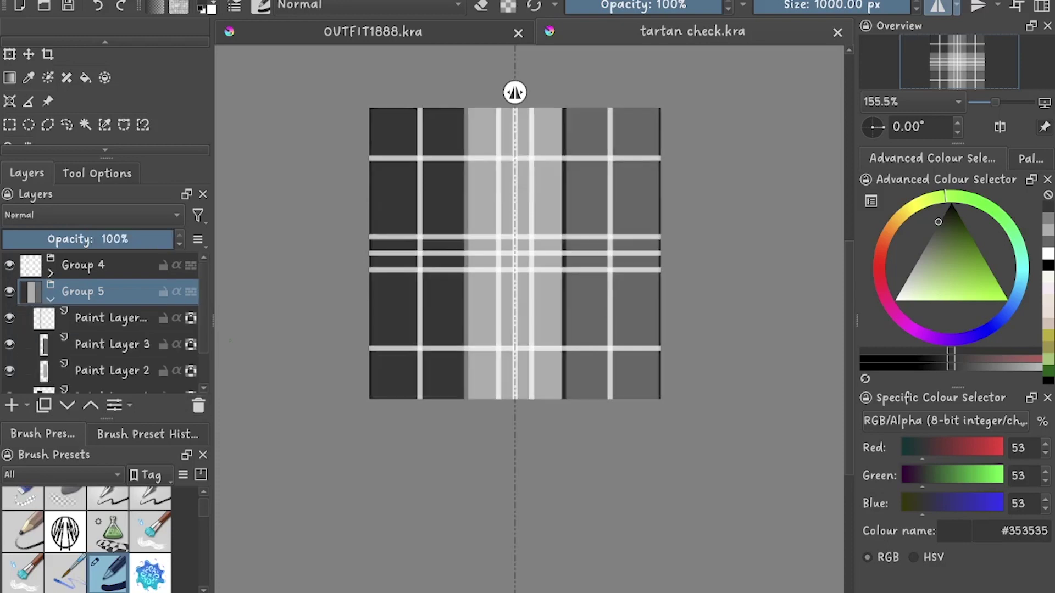
{"action": "scroll", "coordinate": [109, 325], "scroll_direction": "down", "scroll_amount": 1}
{"action": "left_click", "coordinate": [110, 352]}
{"action": "scroll", "coordinate": [545, 171], "scroll_direction": "up", "scroll_amount": 2}
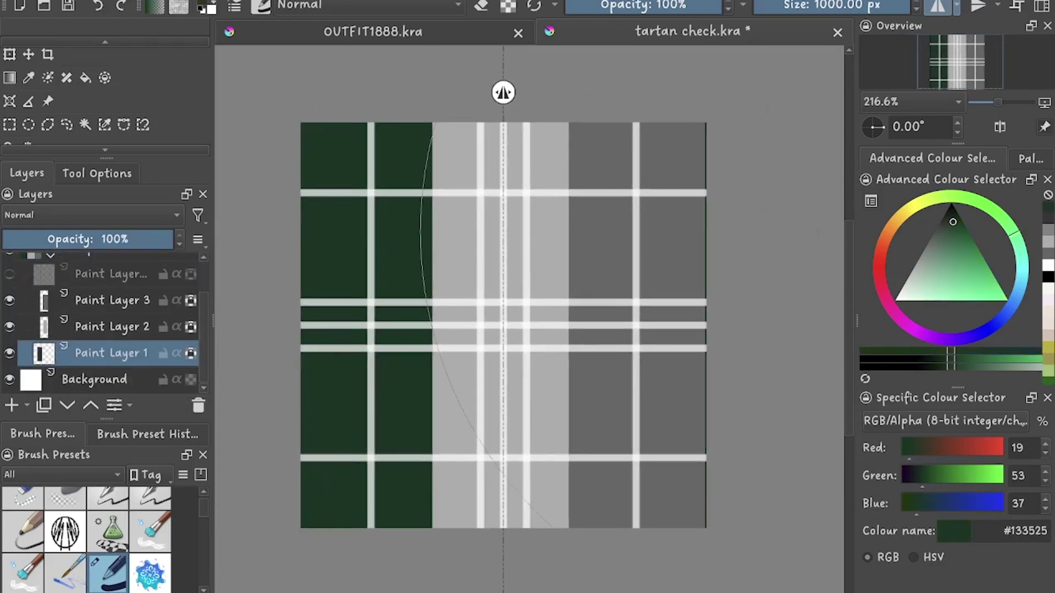
Fill the right column on Paint Layer 3 with dark blue #1e283c
{"action": "left_click", "coordinate": [946, 238]}
{"action": "left_click", "coordinate": [954, 224]}
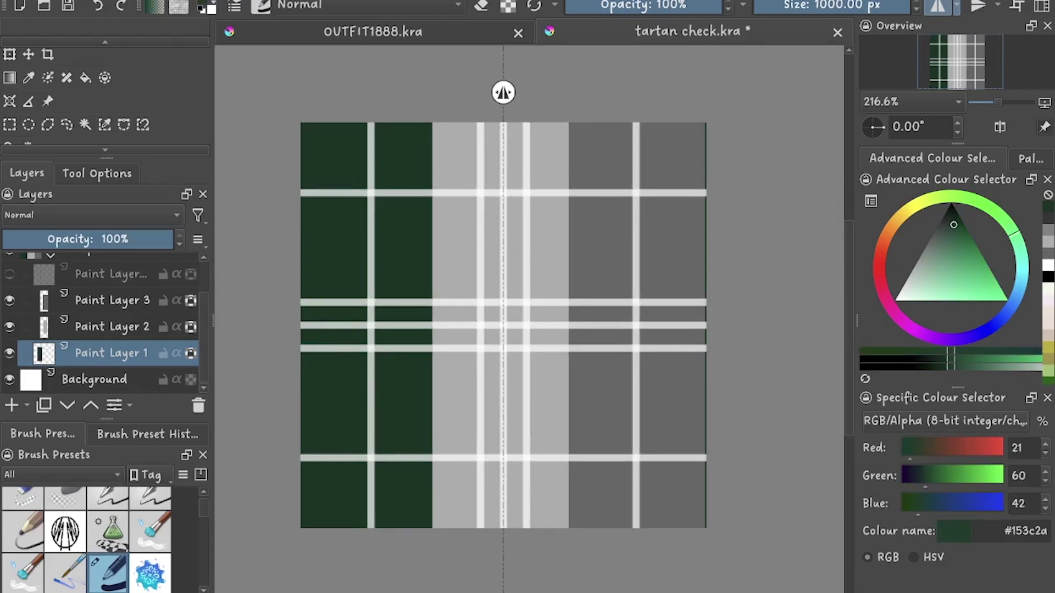
{"action": "left_click", "coordinate": [993, 325]}
{"action": "left_click_drag", "start_coordinate": [954, 225], "coordinate": [950, 223]}
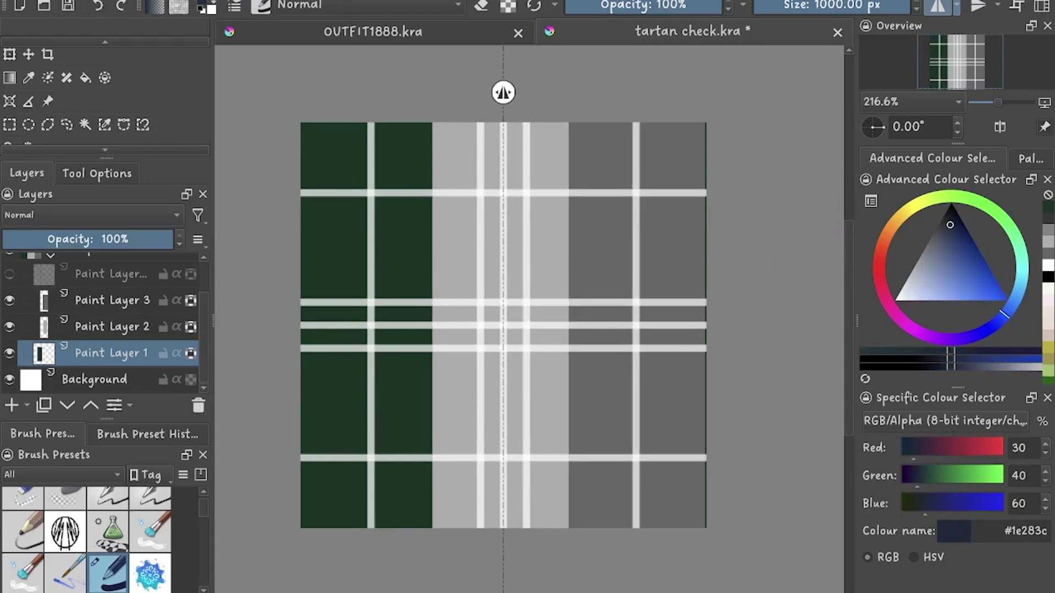
{"action": "left_click", "coordinate": [110, 300]}
{"action": "left_click", "coordinate": [632, 448]}
Fill the middle column on Paint Layer 2 with dark red #6a1517 and collapse the column group
{"action": "left_click", "coordinate": [110, 326]}
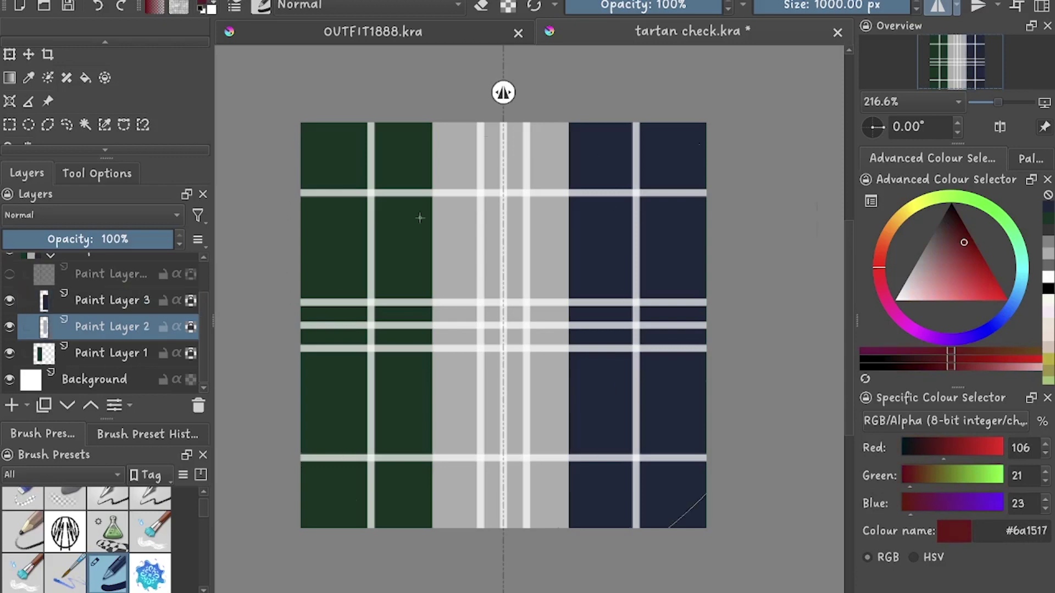
{"action": "left_click", "coordinate": [501, 330]}
{"action": "key", "text": "minus"}
{"action": "key", "text": "ctrl+s"}
{"action": "left_click", "coordinate": [51, 299]}
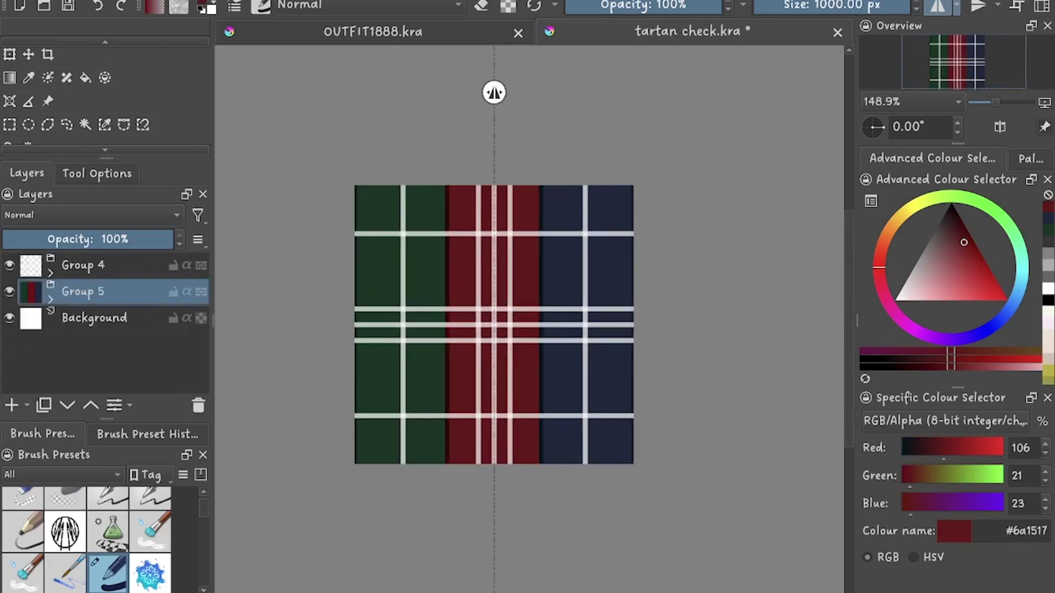
Duplicate the coloured column group as horizontal bands at 50% opacity and preview the repeating tartan
{"action": "key", "text": "ctrl+j"}
{"action": "type", "text": "50"}
{"action": "key", "text": "Return"}
{"action": "key", "text": "minus"}
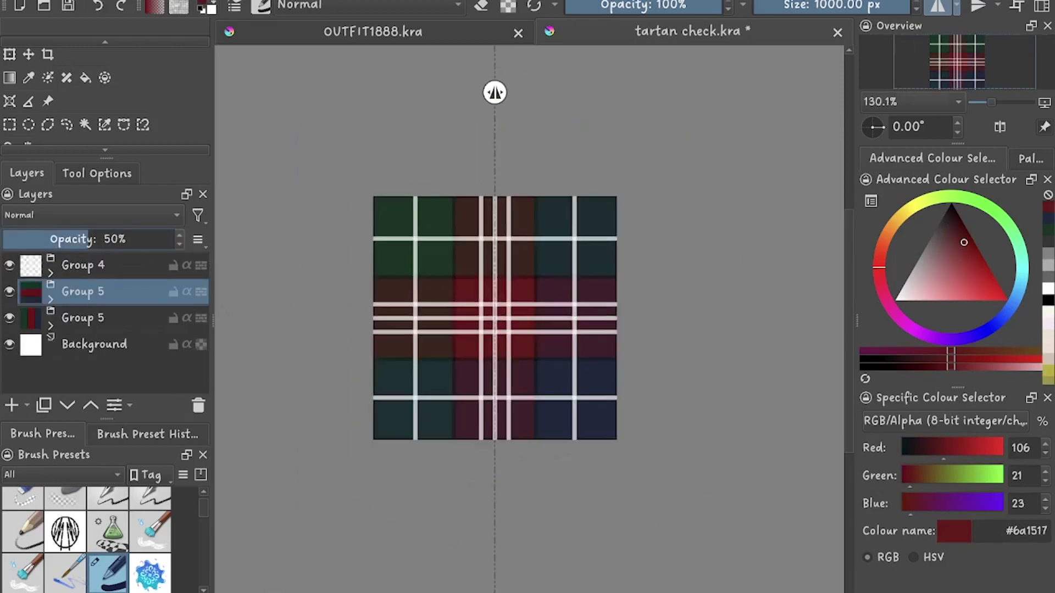
{"action": "key", "text": "w"}
{"action": "key", "text": "minus"}
{"action": "key", "text": "minus"}
{"action": "key", "text": "plus"}
{"action": "key", "text": "plus"}
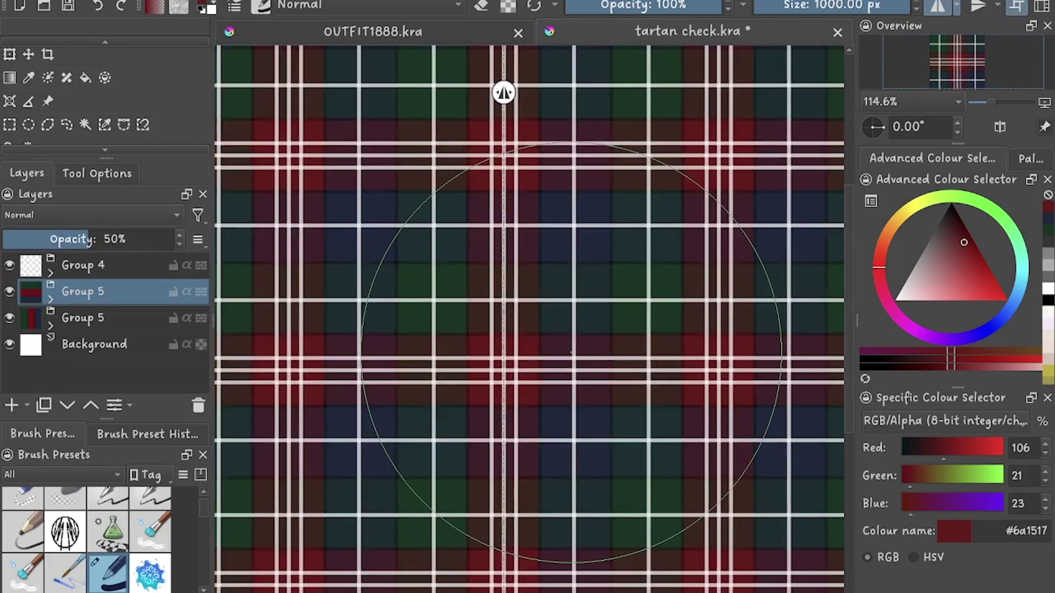
{"action": "key", "text": "minus"}
Recolour the middle column on Paint Layer 2 with muted green #465c3f
{"action": "key", "text": "Page_Up"}
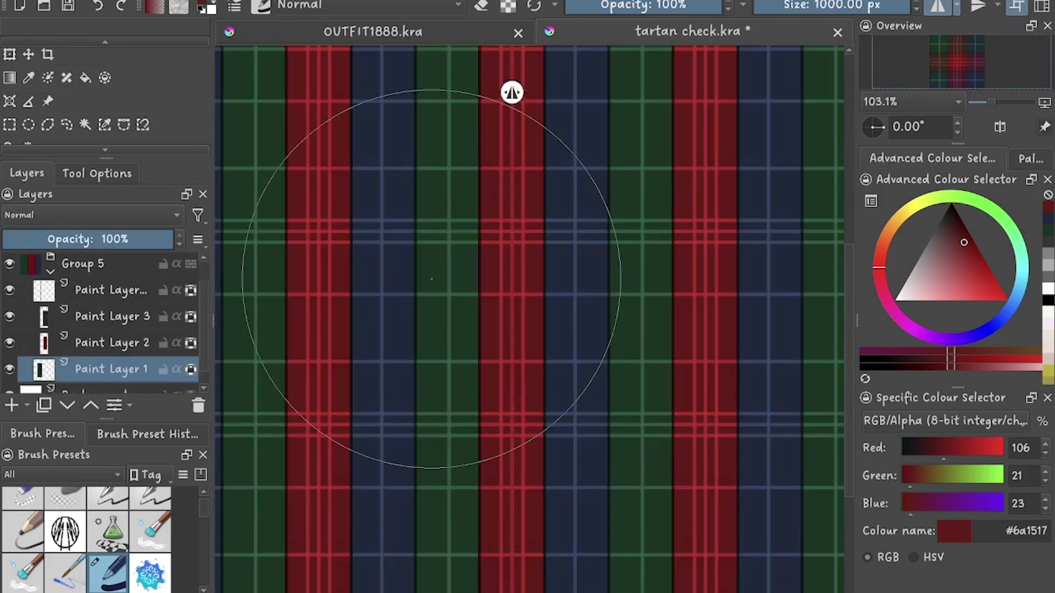
{"action": "key", "text": "plus"}
{"action": "left_click", "coordinate": [514, 92], "text": "ctrl"}
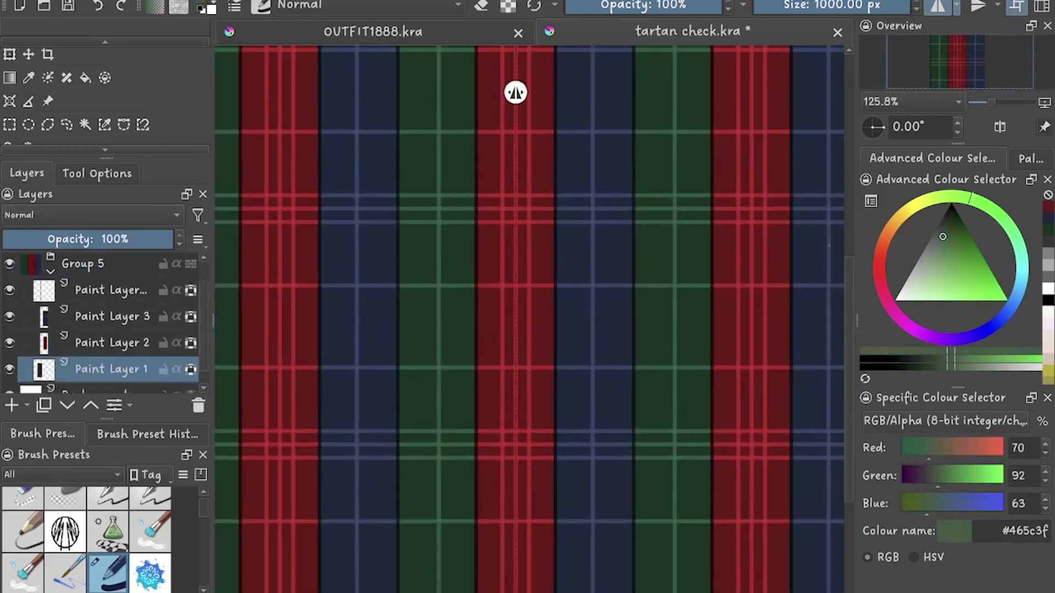
{"action": "left_click", "coordinate": [110, 342]}
{"action": "key", "text": "shift+BackSpace"}
{"action": "scroll", "coordinate": [553, 317], "scroll_direction": "up", "scroll_amount": 1}
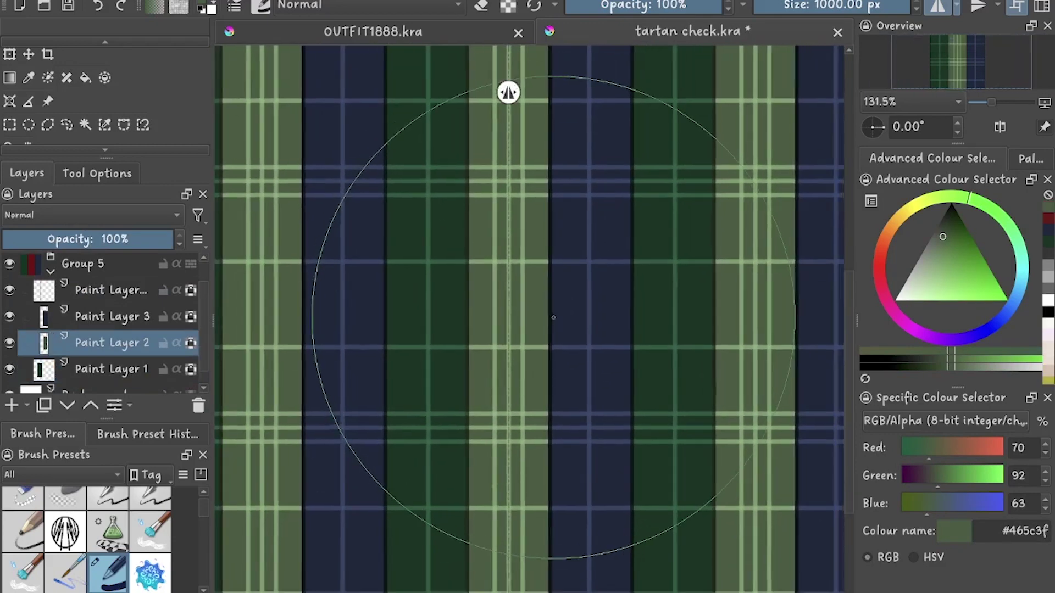
Recolour the right column on Paint Layer 3 with slate blue #263640 and save the file
{"action": "scroll", "coordinate": [553, 317], "scroll_direction": "up", "scroll_amount": 1}
{"action": "left_click", "coordinate": [610, 274], "text": "ctrl"}
{"action": "key", "text": "l"}
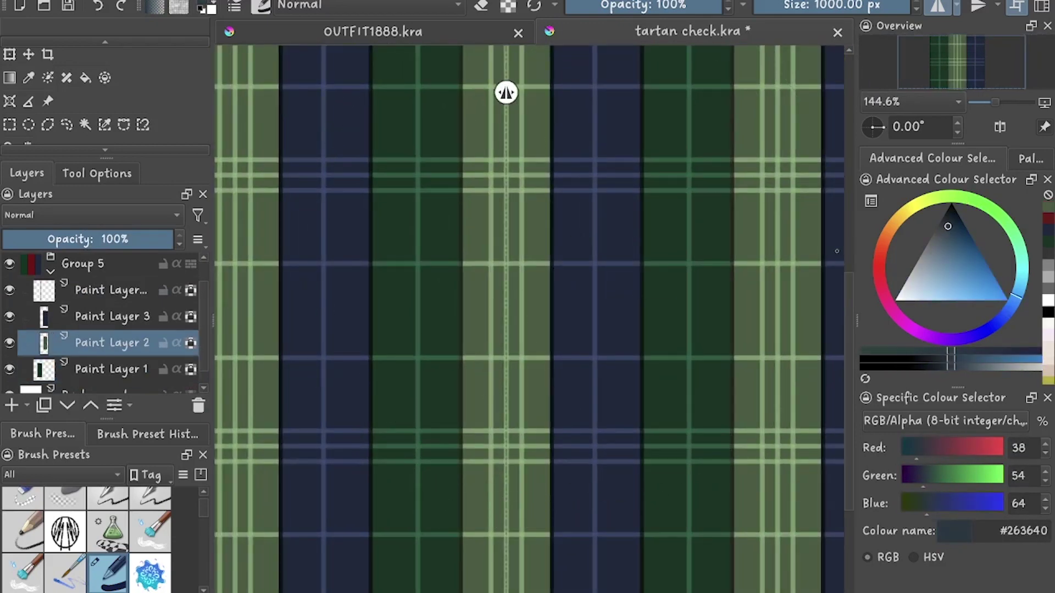
{"action": "key", "text": "Page_Up"}
{"action": "key", "text": "shift+BackSpace"}
{"action": "key", "text": "ctrl+s"}
Try recolouring the middle column on Paint Layer 2 with grey-olive #5a5c4d
{"action": "left_click", "coordinate": [786, 245], "text": "ctrl"}
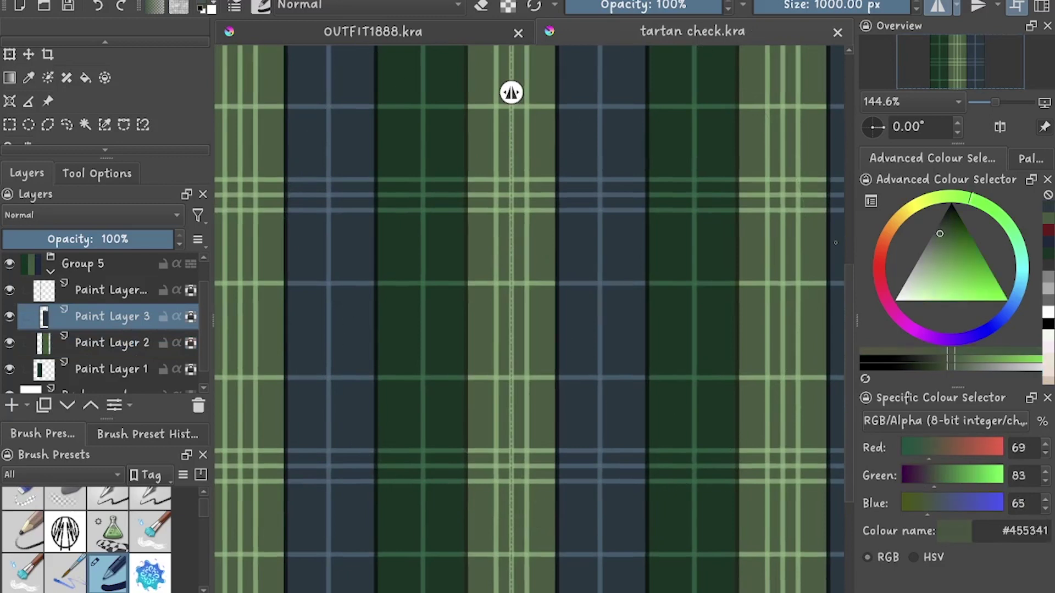
{"action": "key", "text": "Page_Down"}
{"action": "key", "text": "shift+BackSpace"}
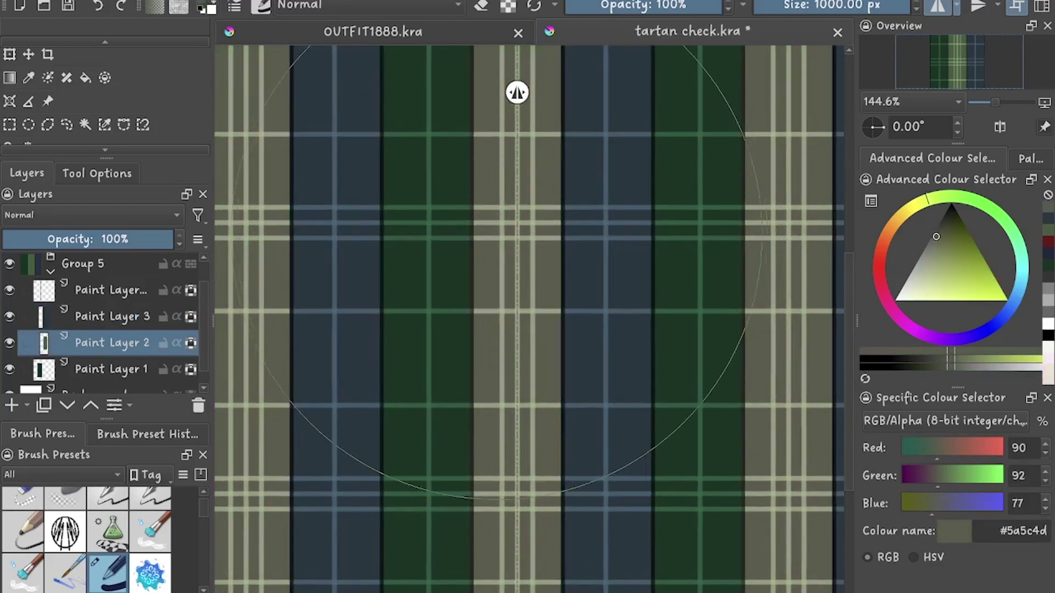
Duplicate the green and slate column group as horizontal bands at 50% opacity and preview the repeating check
{"action": "key", "text": "ctrl+j"}
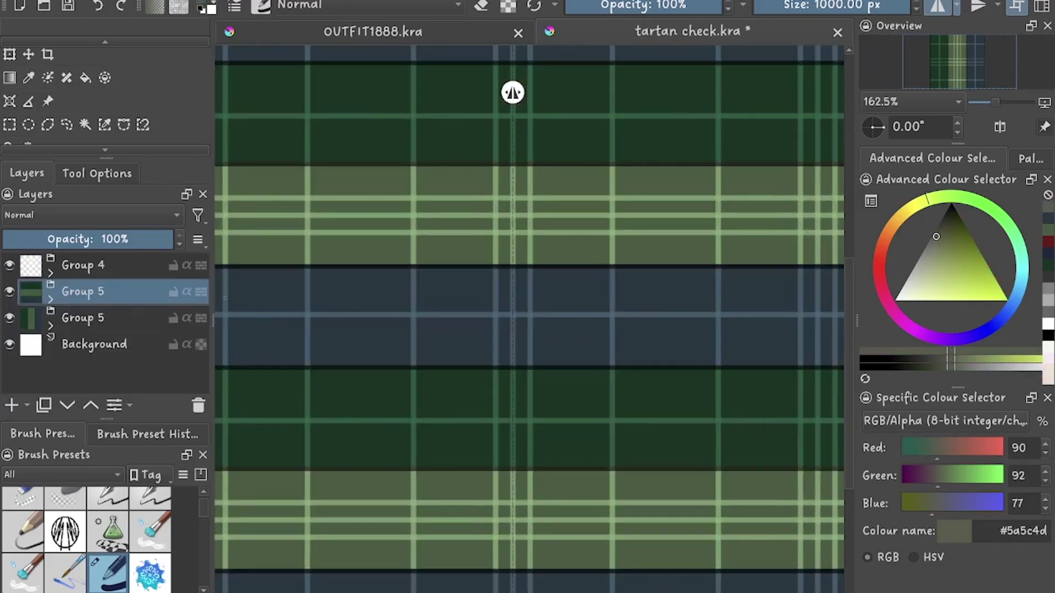
{"action": "type", "text": "50"}
{"action": "key", "text": "Return"}
{"action": "scroll", "coordinate": [562, 92], "scroll_direction": "down", "scroll_amount": 10}
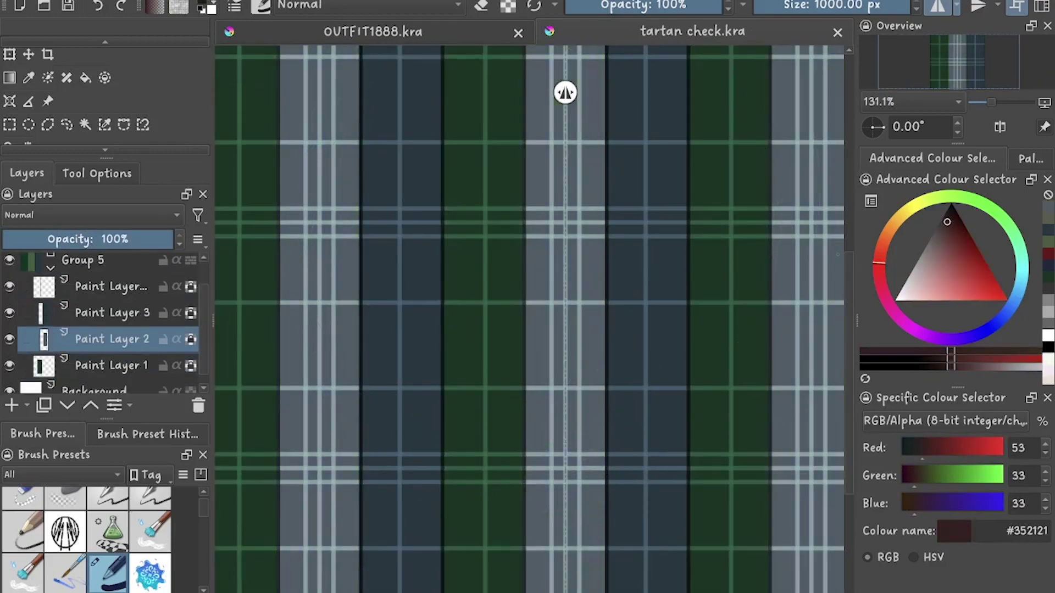
Recolour the left column on Paint Layer 1 with dark maroon #352121
{"action": "key", "text": "Page_Down"}
{"action": "key", "text": "shift+BackSpace"}
{"action": "scroll", "coordinate": [566, 92], "scroll_direction": "up", "scroll_amount": 3}
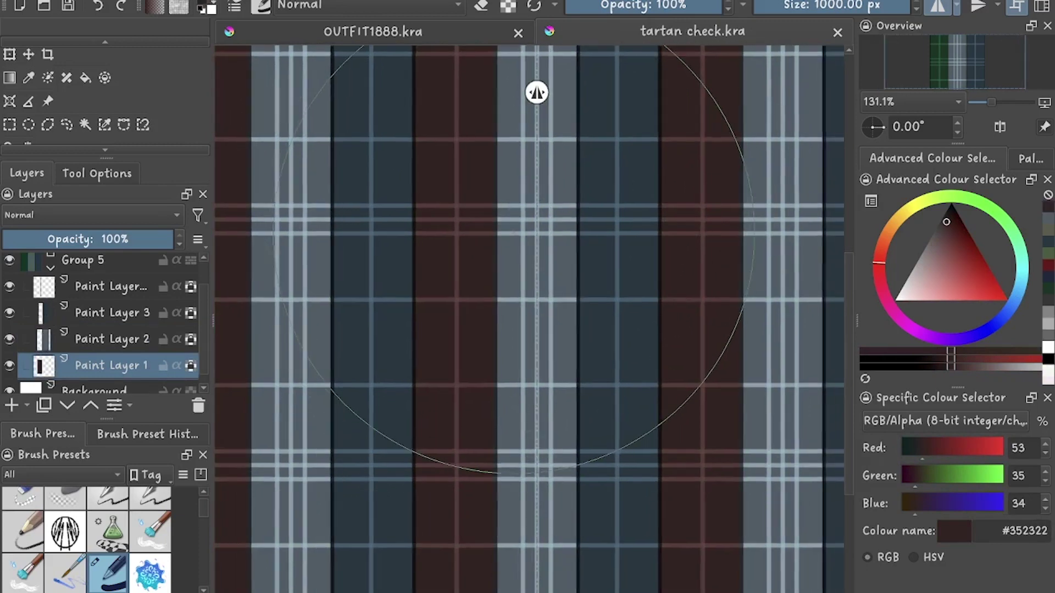
Recolour the middle column on Paint Layer 2 with slate blue #263640
{"action": "scroll", "coordinate": [527, 93], "scroll_direction": "down", "scroll_amount": 3}
{"action": "key", "text": "x"}
{"action": "key", "text": "Page_Up"}
{"action": "key", "text": "shift+BackSpace"}
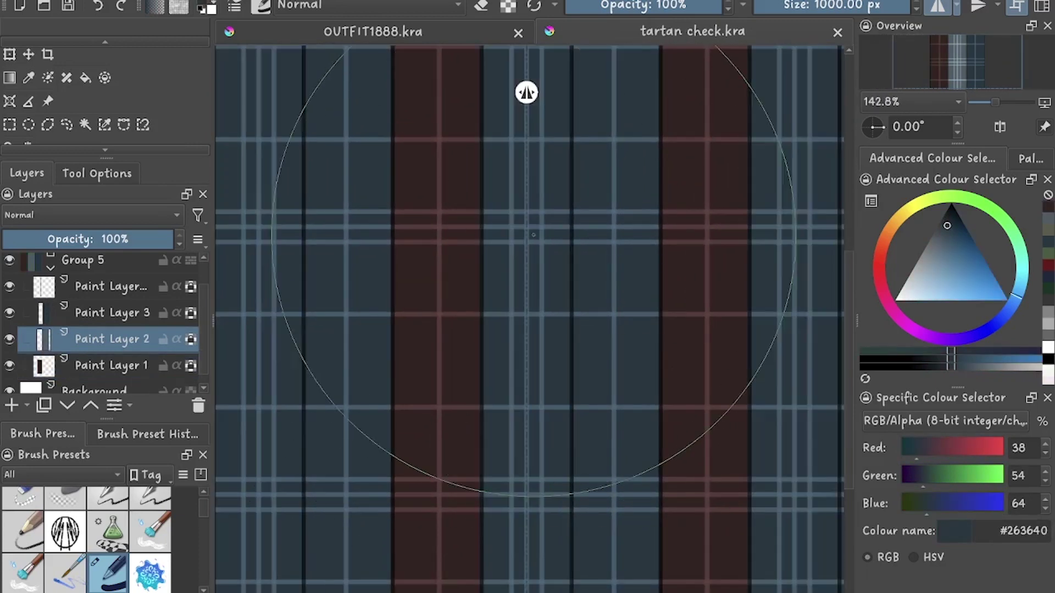
Recolour the right column on Paint Layer 3 with warm brown #513929
{"action": "key", "text": "x"}
{"action": "key", "text": "l"}
{"action": "key", "text": "l"}
{"action": "key", "text": "Page_Down"}
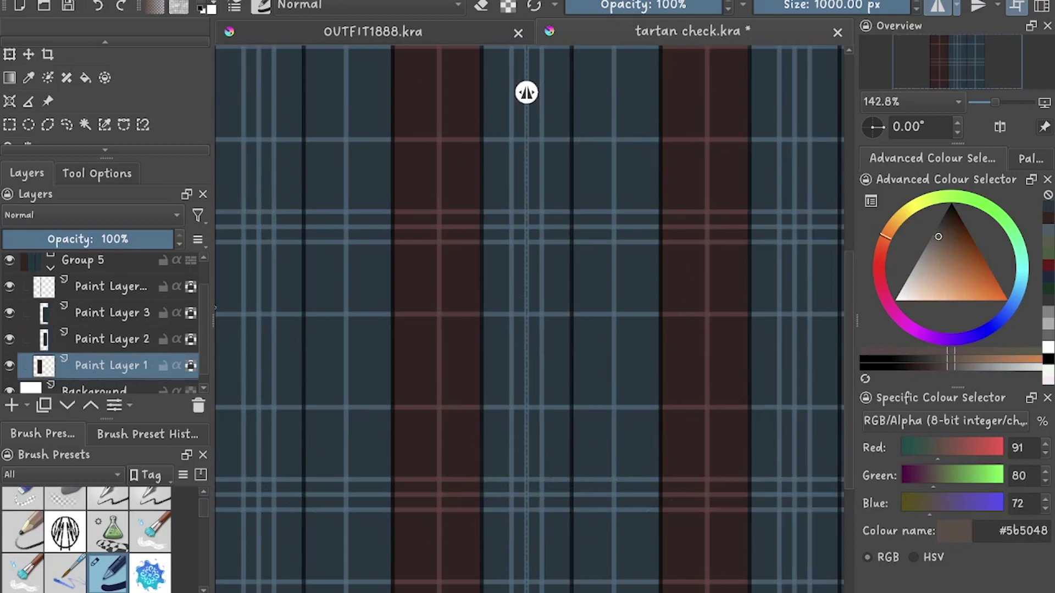
{"action": "key", "text": "Page_Up"}
{"action": "key", "text": "Page_Up"}
{"action": "key", "text": "shift+BackSpace"}
{"action": "key", "text": "k"}
{"action": "key", "text": "shift+BackSpace"}
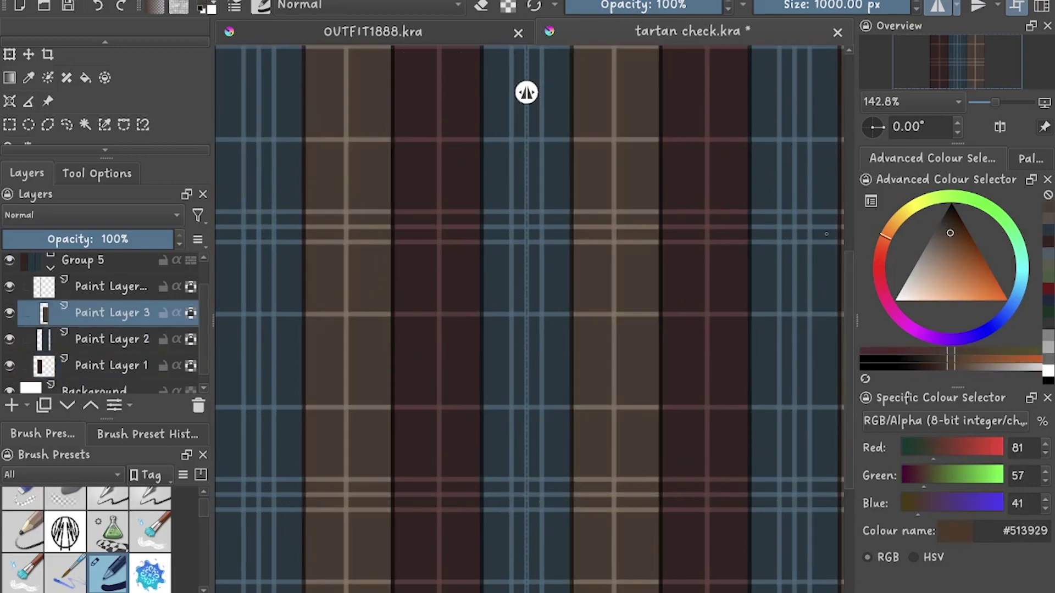
{"action": "scroll", "coordinate": [527, 92], "scroll_direction": "down", "scroll_amount": 2}
{"action": "scroll", "coordinate": [539, 92], "scroll_direction": "up", "scroll_amount": 4}
Try a lighter grey-blue on the middle column on Paint Layer 2
{"action": "left_click", "coordinate": [540, 93], "text": "ctrl"}
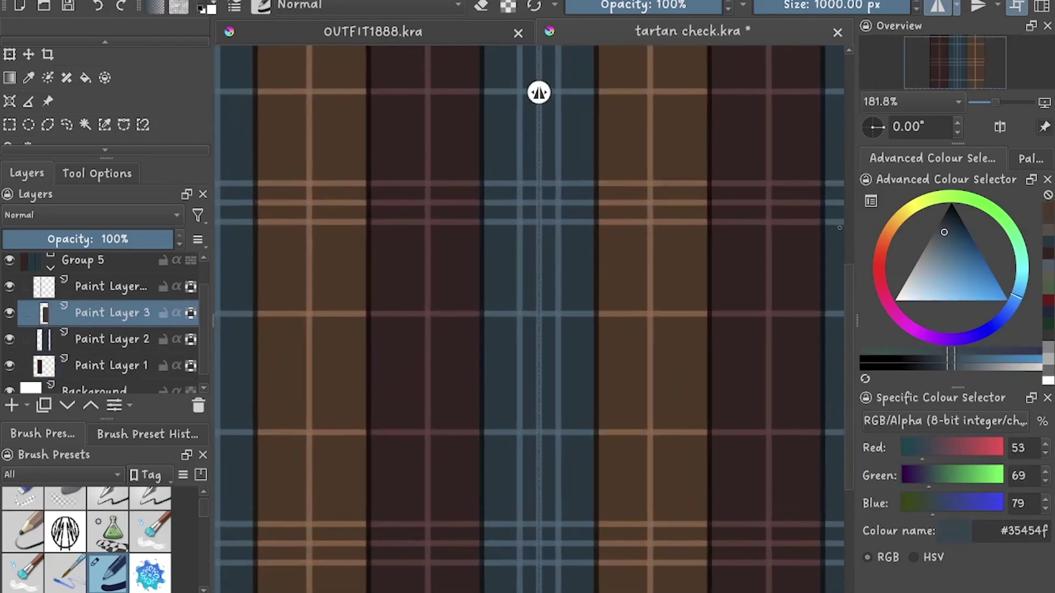
{"action": "key", "text": "Page_Down"}
{"action": "key", "text": "shift+BackSpace"}
{"action": "scroll", "coordinate": [539, 92], "scroll_direction": "down", "scroll_amount": 2}
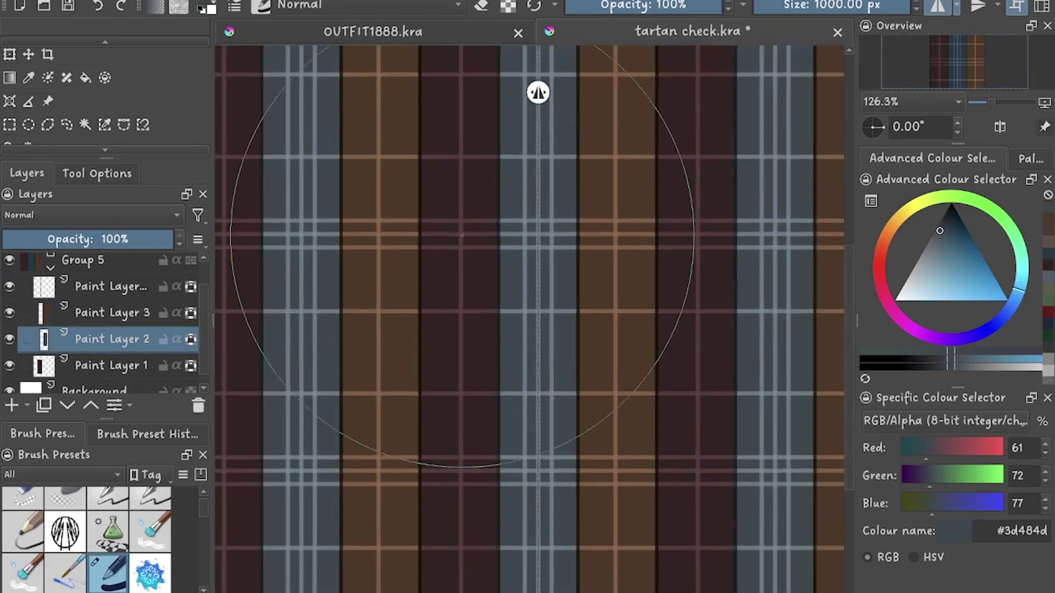
Recolour the middle column on Paint Layer 2 with muted slate #2f373c
{"action": "key", "text": "Page_Up"}
{"action": "key", "text": "Page_Up"}
{"action": "key", "text": "Page_Up"}
{"action": "left_click", "coordinate": [538, 92], "text": "ctrl"}
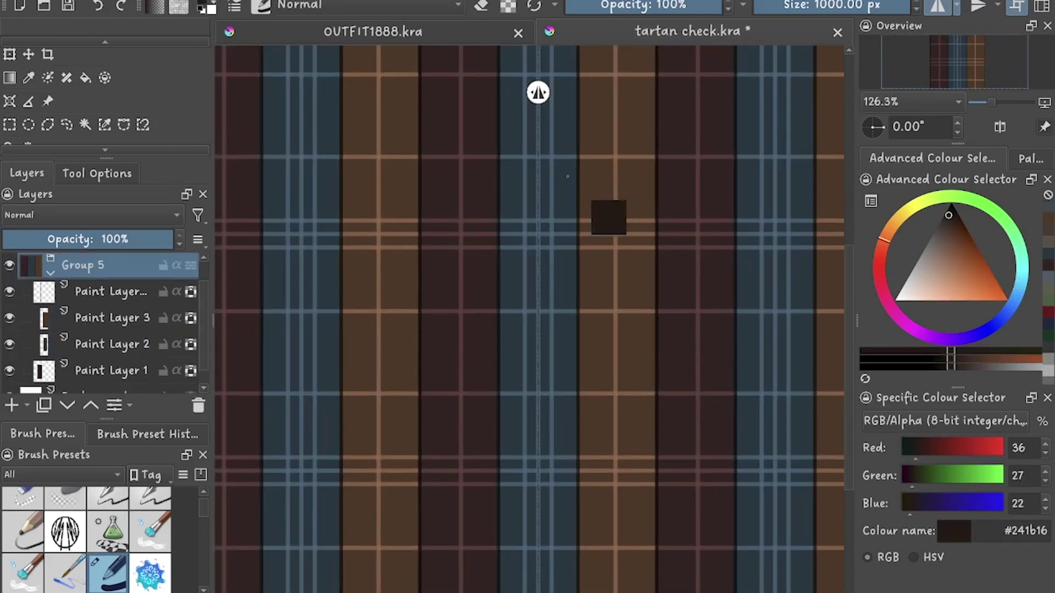
{"action": "left_click", "coordinate": [538, 93], "text": "ctrl"}
{"action": "key", "text": "Page_Down"}
{"action": "key", "text": "Page_Down"}
{"action": "key", "text": "Page_Down"}
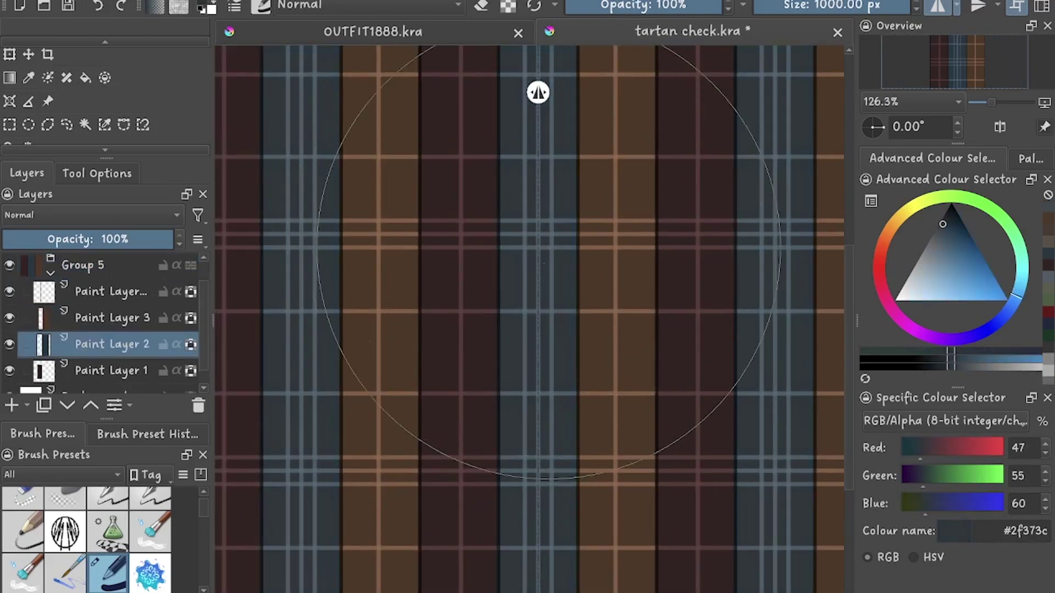
Duplicate the maroon, slate and brown column group, rotate the copy into horizontal bands and set its opacity to 50%
{"action": "key", "text": "ctrl+j"}
{"action": "key", "text": "ctrl+r"}
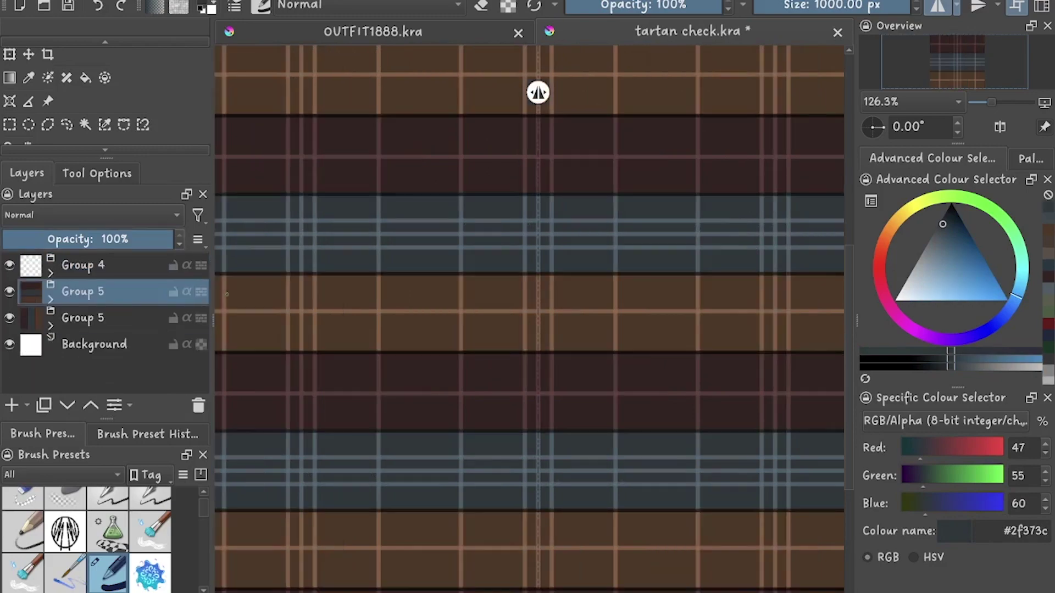
{"action": "type", "text": "50"}
{"action": "key", "text": "Return"}
{"action": "scroll", "coordinate": [700, 188], "scroll_direction": "down", "scroll_amount": 6}
{"action": "scroll", "coordinate": [600, 302], "scroll_direction": "up", "scroll_amount": 3}
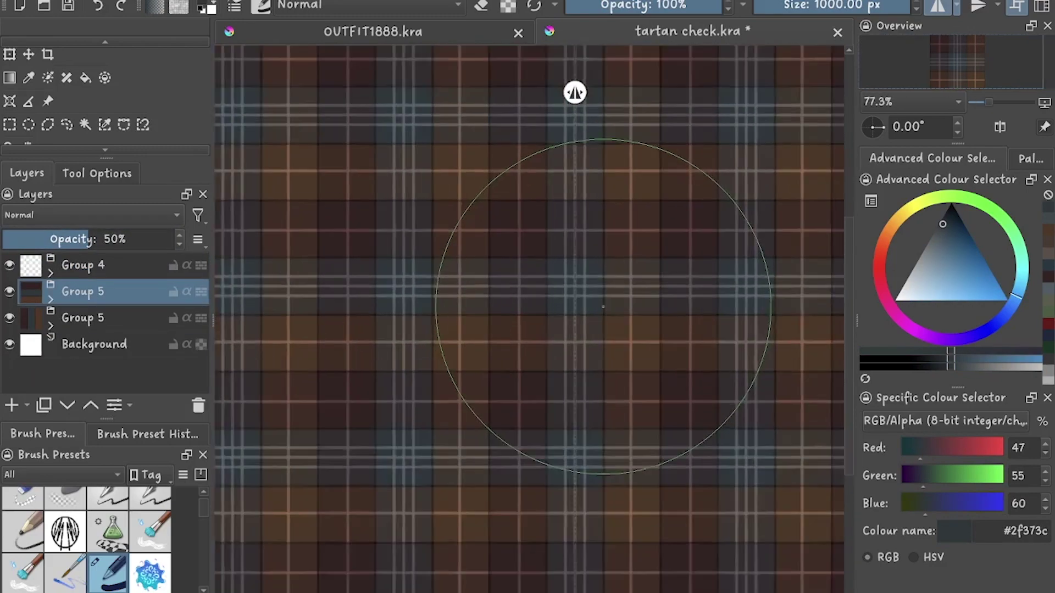
{"action": "scroll", "coordinate": [615, 264], "scroll_direction": "down", "scroll_amount": 2}
{"action": "scroll", "coordinate": [571, 308], "scroll_direction": "down", "scroll_amount": 2}
{"action": "scroll", "coordinate": [567, 299], "scroll_direction": "up", "scroll_amount": 3}
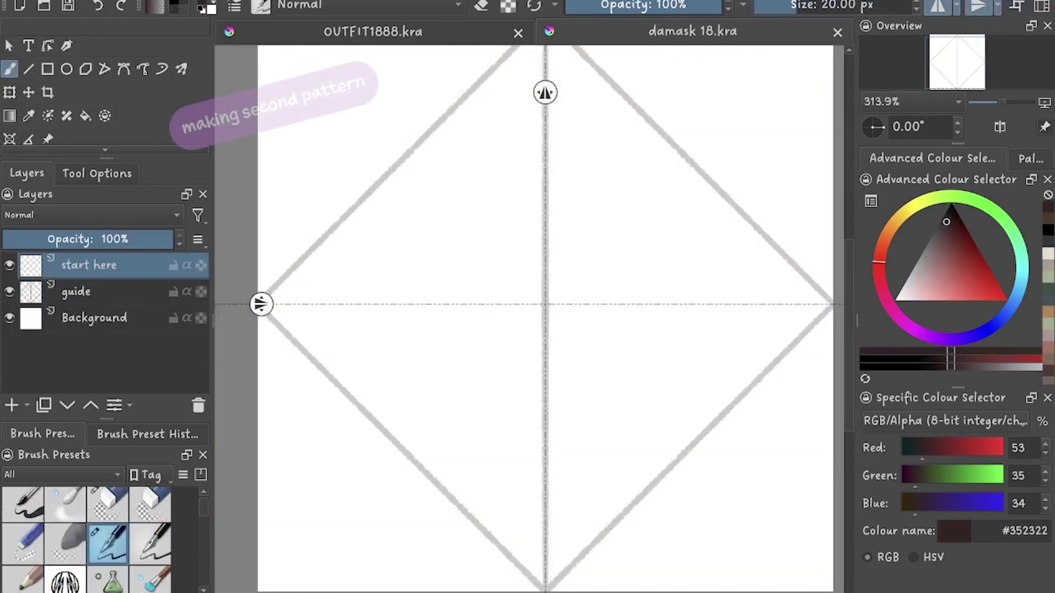
Draw four mirrored petal loops around the centre on the start here layer of damask 18.kra with a 20 px black brush
{"action": "scroll", "coordinate": [500, 278], "scroll_direction": "up", "scroll_amount": 3}
{"action": "mouse_move", "coordinate": [566, 302]}
{"action": "left_mouse_down"}
{"action": "mouse_move", "coordinate": [571, 291]}
{"action": "mouse_move", "coordinate": [511, 272]}
{"action": "mouse_move", "coordinate": [556, 289]}
{"action": "mouse_move", "coordinate": [557, 277]}
{"action": "mouse_move", "coordinate": [511, 291]}
{"action": "left_mouse_up"}
{"action": "key", "text": "ctrl+z"}
{"action": "scroll", "coordinate": [577, 306], "scroll_direction": "down", "scroll_amount": 4}
{"action": "scroll", "coordinate": [549, 306], "scroll_direction": "up", "scroll_amount": 4}
{"action": "key", "text": "ctrl+z"}
{"action": "scroll", "coordinate": [558, 278], "scroll_direction": "up", "scroll_amount": 3}
{"action": "key", "text": "ctrl+z"}
{"action": "mouse_move", "coordinate": [582, 214]}
{"action": "left_mouse_down"}
{"action": "mouse_move", "coordinate": [548, 138]}
{"action": "mouse_move", "coordinate": [594, 203]}
{"action": "left_mouse_up"}
{"action": "scroll", "coordinate": [510, 317], "scroll_direction": "down", "scroll_amount": 5}
{"action": "key", "text": "ctrl+z"}
{"action": "key", "text": "ctrl+z"}
{"action": "scroll", "coordinate": [476, 292], "scroll_direction": "up", "scroll_amount": 3}
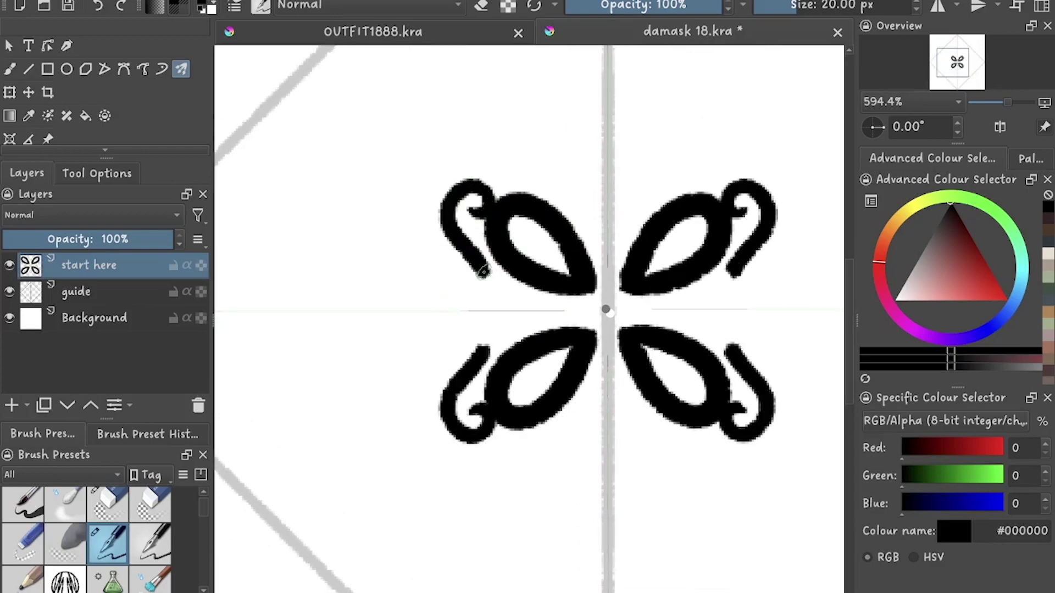
Complete mirrored S-shaped scrolls beside the petals on the start here layer and save the file
{"action": "scroll", "coordinate": [526, 217], "scroll_direction": "up", "scroll_amount": 1}
{"action": "scroll", "coordinate": [527, 218], "scroll_direction": "down", "scroll_amount": 2}
{"action": "key", "text": "ctrl+s"}
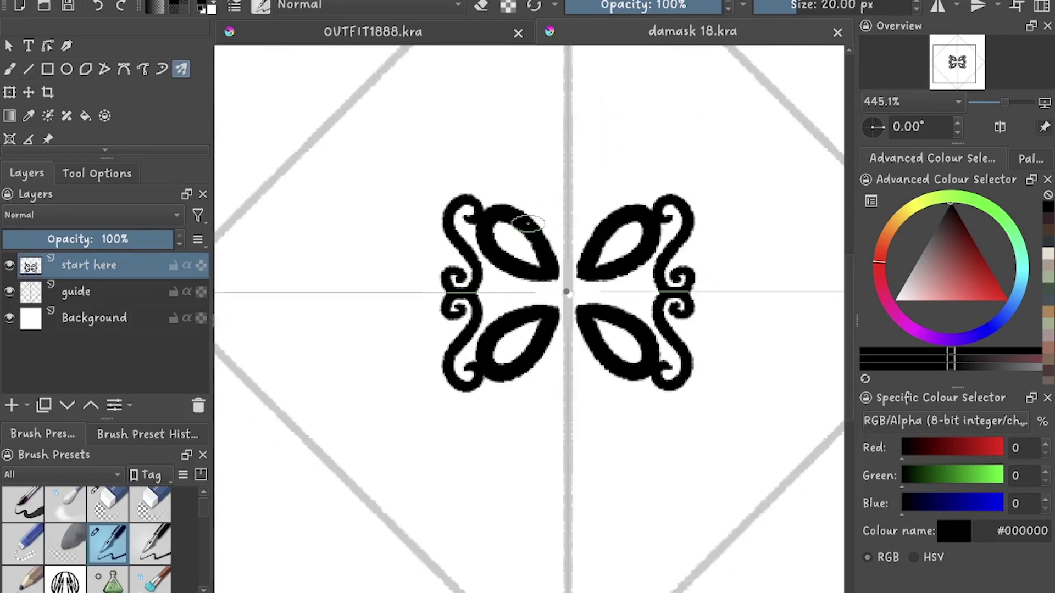
Undo the scroll strokes on the start here layer, leaving only the four petal loops
{"action": "scroll", "coordinate": [526, 218], "scroll_direction": "up", "scroll_amount": 2}
{"action": "scroll", "coordinate": [527, 218], "scroll_direction": "down", "scroll_amount": 2}
{"action": "key", "text": "ctrl+z"}
{"action": "key", "text": "ctrl+z"}
{"action": "key", "text": "ctrl+z"}
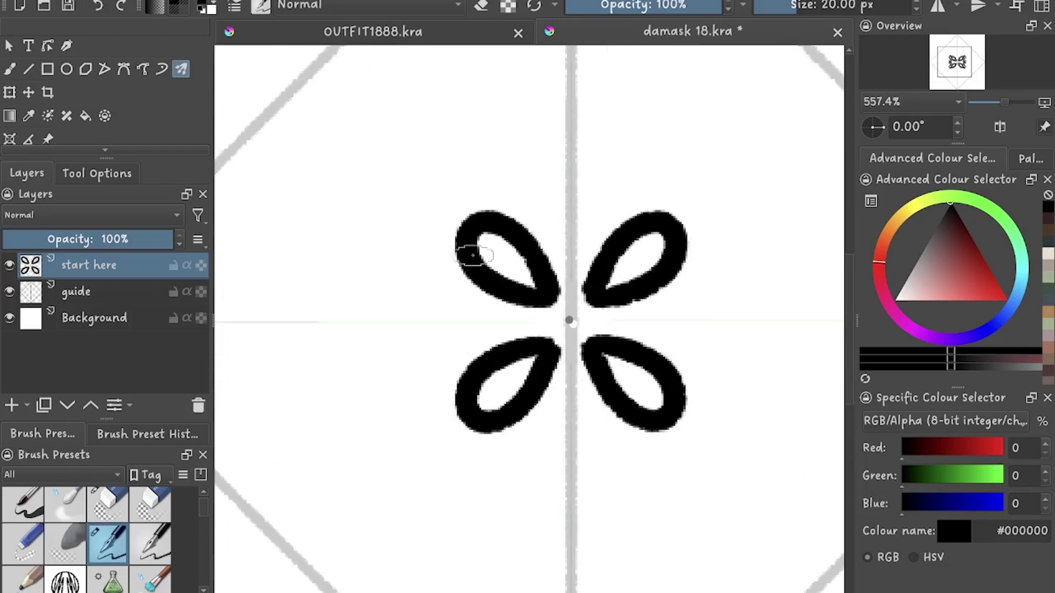
Add a new paint layer above start here and draw mirrored S-shaped scrolls along the petals' outer sides on it
{"action": "key", "text": "ctrl+shift+z"}
{"action": "key", "text": "ctrl+shift+z"}
{"action": "key", "text": "ctrl+z"}
{"action": "key", "text": "ctrl+z"}
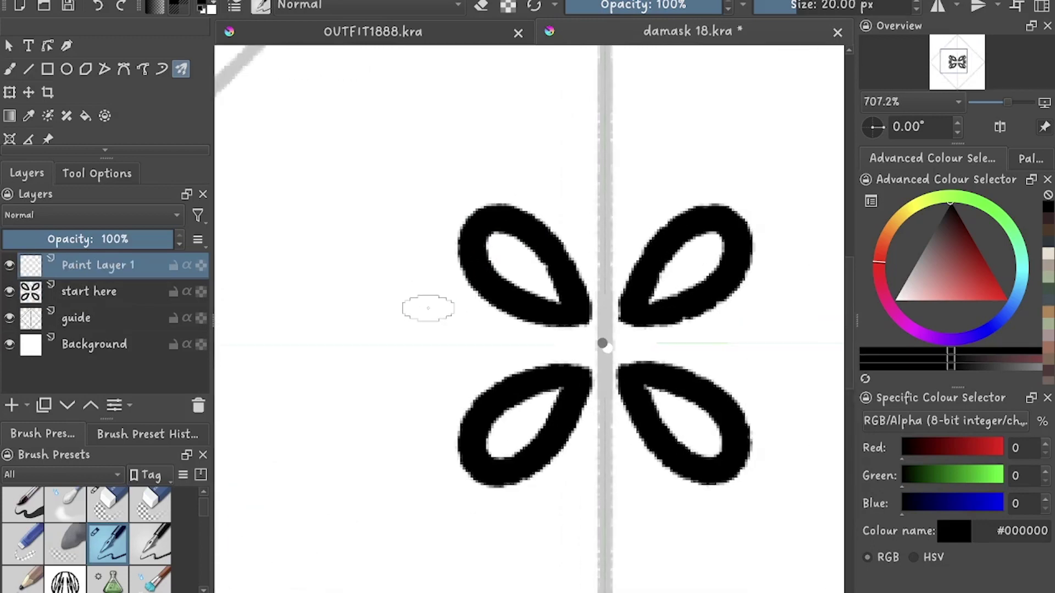
{"action": "key", "text": "ctrl+shift+z"}
{"action": "key", "text": "ctrl+shift+z"}
{"action": "scroll", "coordinate": [421, 243], "scroll_direction": "up", "scroll_amount": 3}
{"action": "key", "text": "ctrl+shift+z"}
{"action": "key", "text": "ctrl+shift+z"}
{"action": "scroll", "coordinate": [424, 320], "scroll_direction": "up", "scroll_amount": 2}
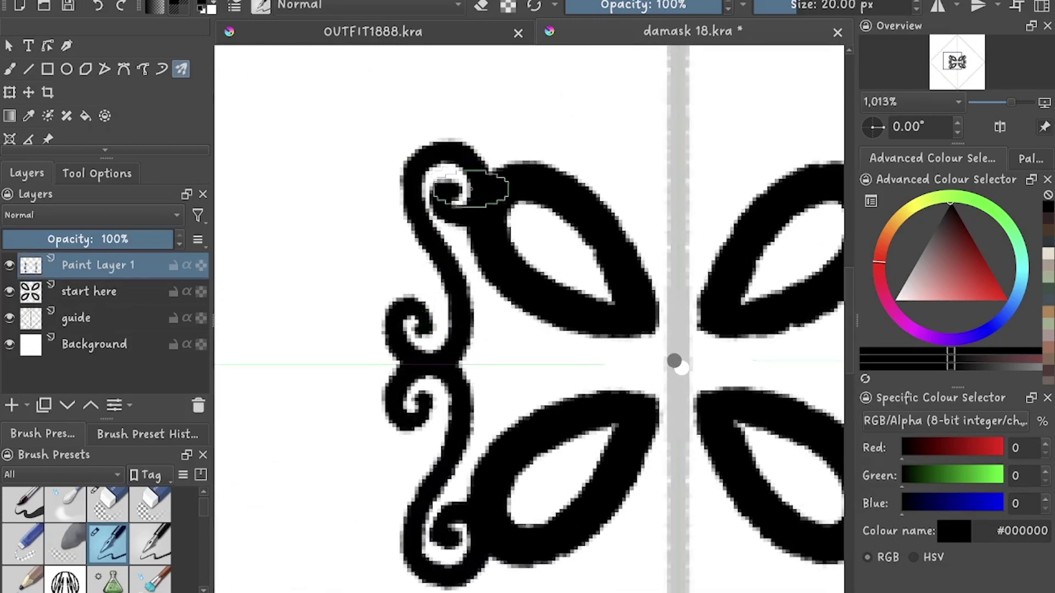
Duplicate the scroll layer and turn the copy so its scrolls run above and below the petals
{"action": "scroll", "coordinate": [471, 189], "scroll_direction": "down", "scroll_amount": 4}
{"action": "key", "text": "ctrl+shift+z"}
{"action": "key", "text": "ctrl+shift+z"}
{"action": "scroll", "coordinate": [530, 325], "scroll_direction": "down", "scroll_amount": 1}
{"action": "scroll", "coordinate": [531, 325], "scroll_direction": "up", "scroll_amount": 3}
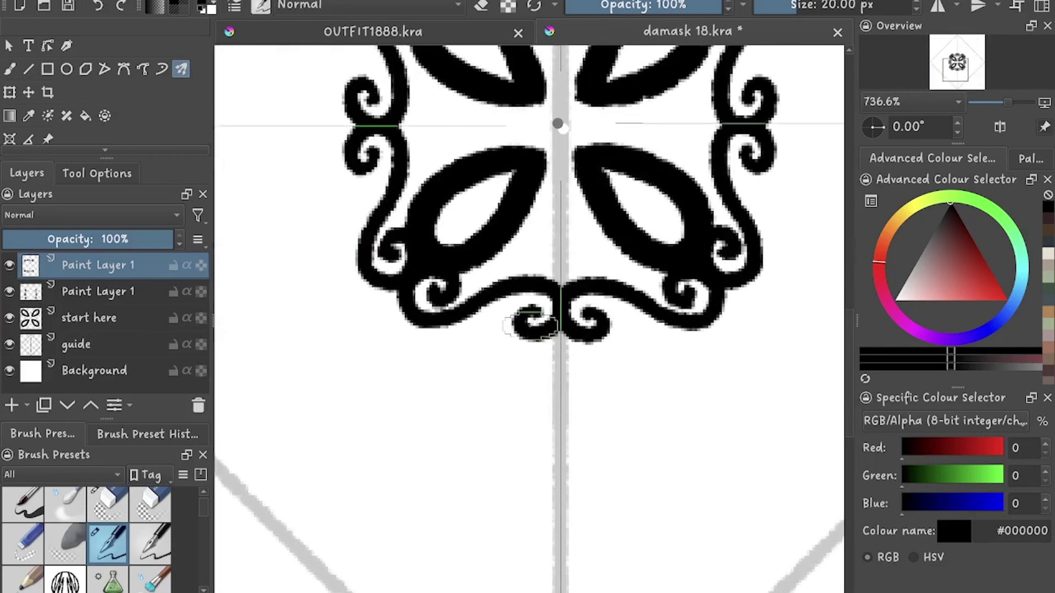
Try different loop and spiral curls on the outer edge of the scrolls above and below the petals
{"action": "scroll", "coordinate": [508, 326], "scroll_direction": "up", "scroll_amount": 3}
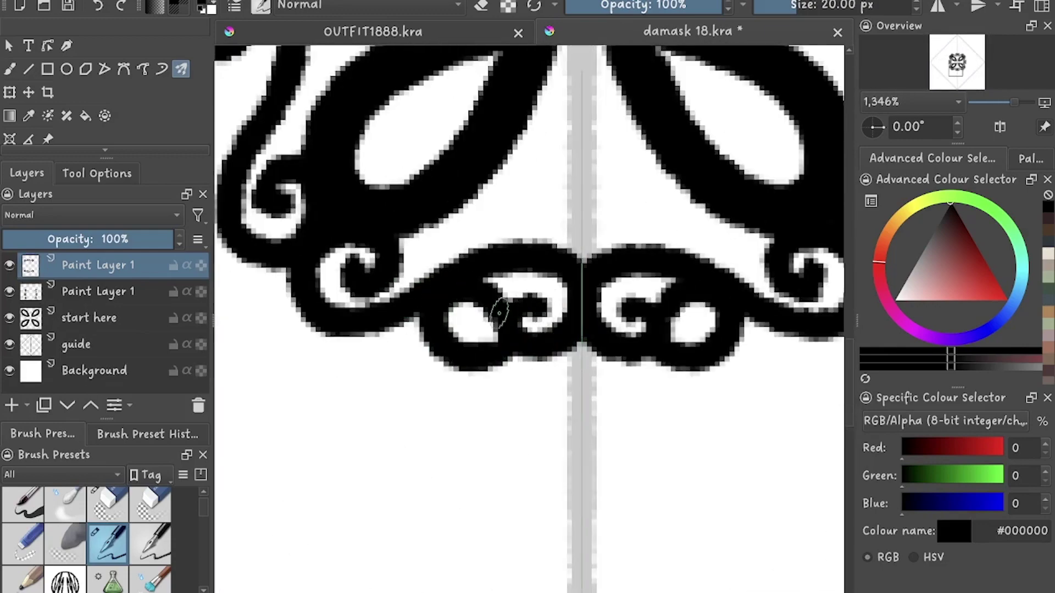
{"action": "key", "text": "ctrl+z"}
{"action": "key", "text": "ctrl+z"}
{"action": "scroll", "coordinate": [479, 376], "scroll_direction": "down", "scroll_amount": 3}
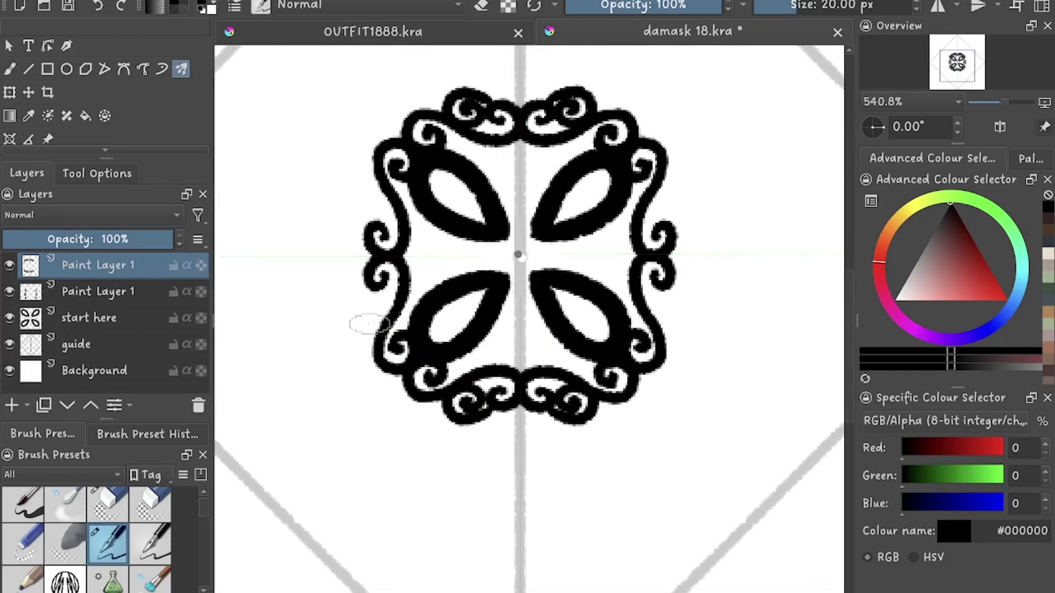
{"action": "scroll", "coordinate": [365, 325], "scroll_direction": "up", "scroll_amount": 3}
{"action": "key", "text": "ctrl+z"}
{"action": "key", "text": "ctrl+shift+z"}
{"action": "key", "text": "ctrl+z"}
{"action": "key", "text": "ctrl+shift+z"}
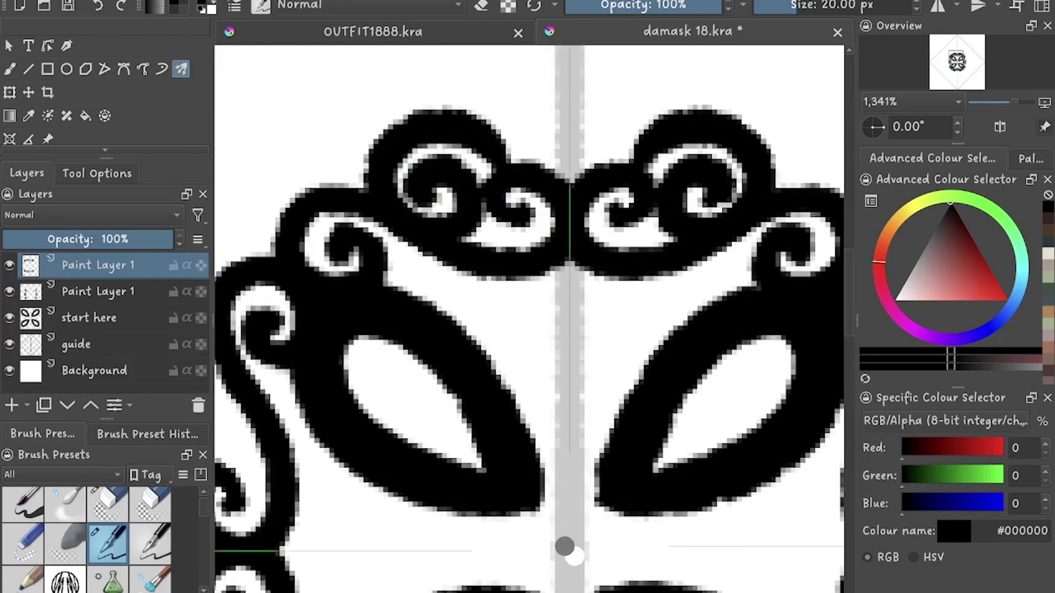
Undo the tight spiral curls and redraw them as open rounded curls on the upper and lower scrolls
{"action": "key", "text": "ctrl+z"}
{"action": "key", "text": "ctrl+z"}
{"action": "key", "text": "ctrl+z"}
{"action": "key", "text": "ctrl+z"}
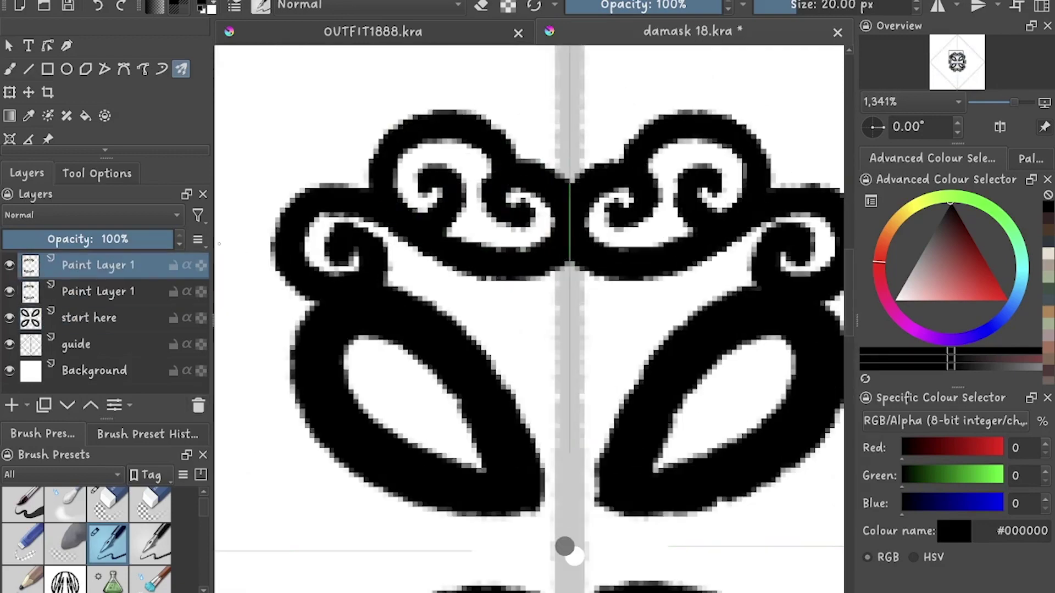
Turn a copy of the curled scroll layer to the sides of the petals to close the ornamental ring
{"action": "key", "text": "ctrl+shift+z"}
{"action": "key", "text": "ctrl+z"}
{"action": "key", "text": "ctrl+shift+z"}
{"action": "scroll", "coordinate": [436, 372], "scroll_direction": "down", "scroll_amount": 3}
{"action": "scroll", "coordinate": [415, 228], "scroll_direction": "up", "scroll_amount": 2}
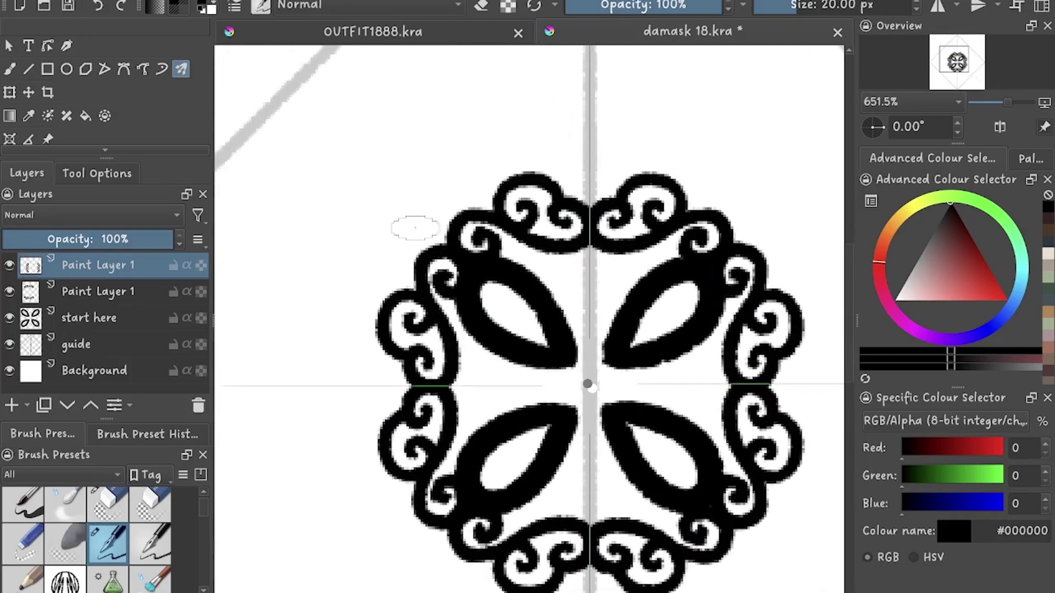
Draw kite-shaped diamonds above and below the centre on a new layer and duplicate them turned to both sides
{"action": "scroll", "coordinate": [415, 228], "scroll_direction": "down", "scroll_amount": 1}
{"action": "scroll", "coordinate": [566, 200], "scroll_direction": "up", "scroll_amount": 2}
{"action": "scroll", "coordinate": [566, 200], "scroll_direction": "down", "scroll_amount": 2}
{"action": "scroll", "coordinate": [575, 174], "scroll_direction": "up", "scroll_amount": 2}
{"action": "key", "text": "Insert"}
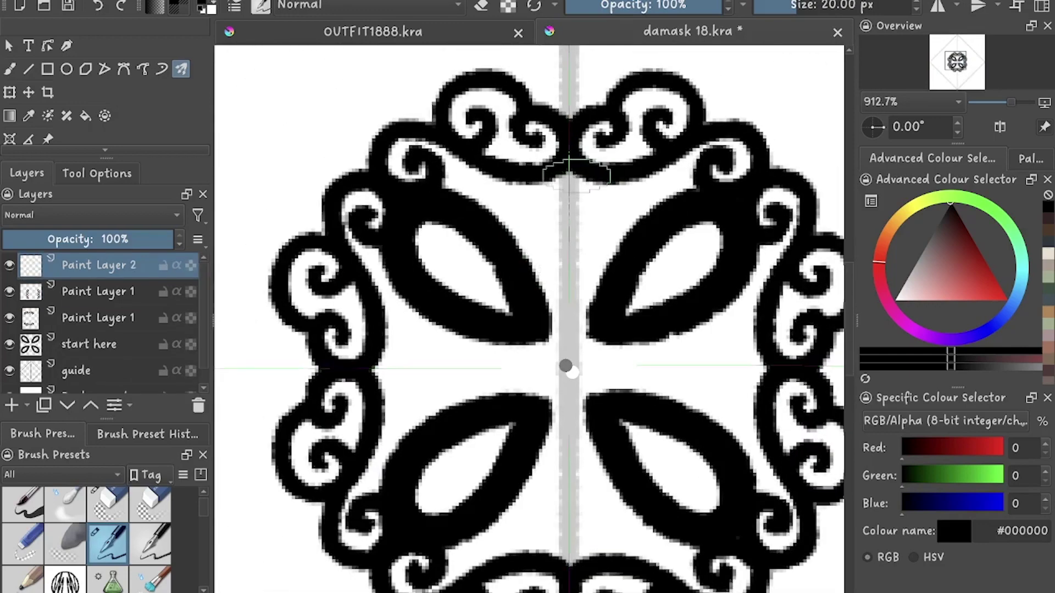
{"action": "scroll", "coordinate": [570, 311], "scroll_direction": "down", "scroll_amount": 1}
{"action": "scroll", "coordinate": [560, 258], "scroll_direction": "up", "scroll_amount": 2}
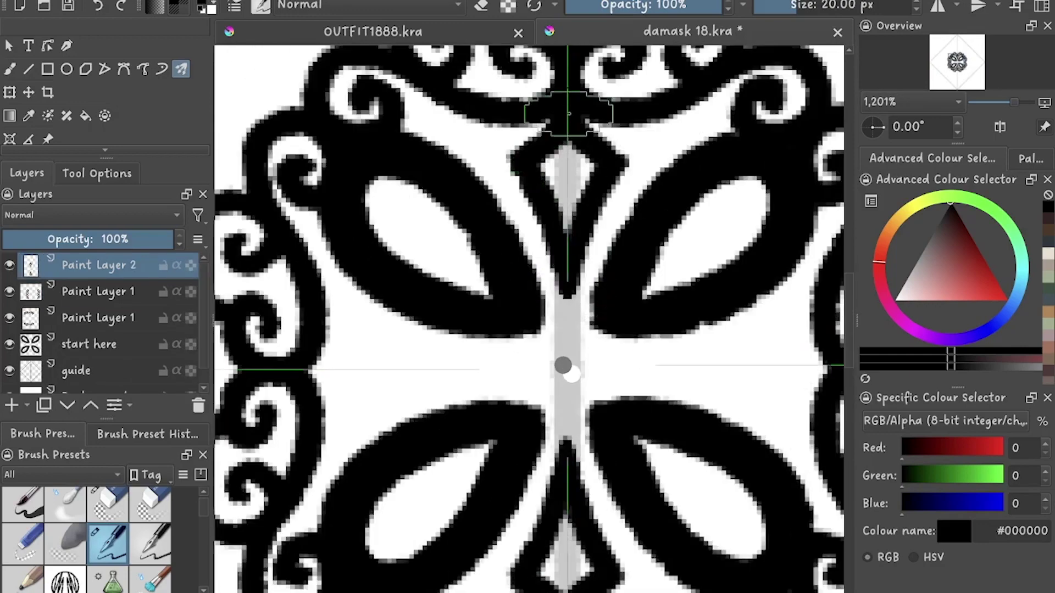
{"action": "scroll", "coordinate": [508, 157], "scroll_direction": "down", "scroll_amount": 3}
{"action": "key", "text": "Insert"}
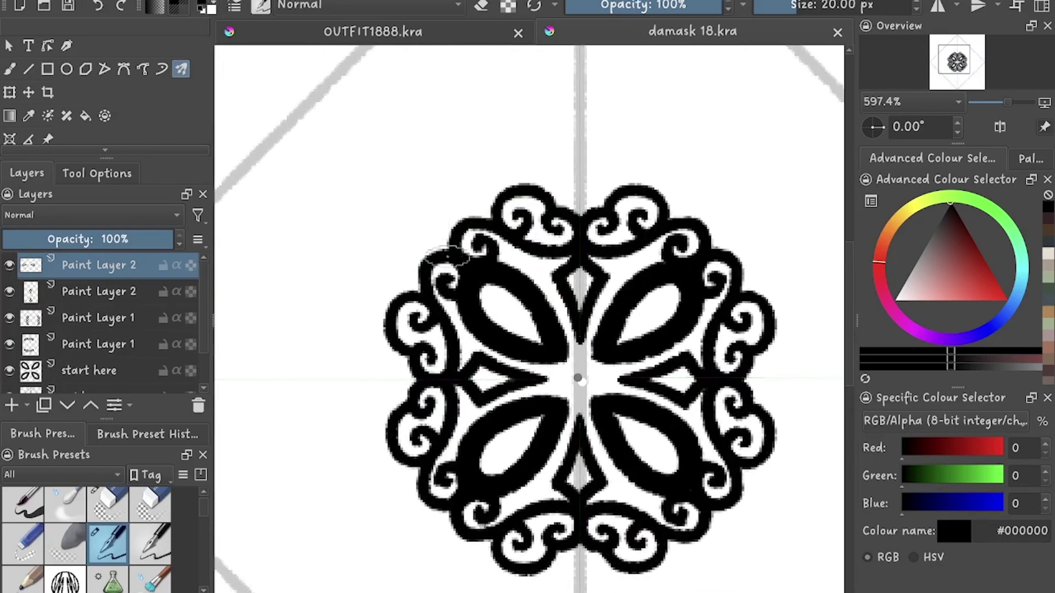
{"action": "left_click_drag", "start_coordinate": [397, 195], "coordinate": [457, 258]}
{"action": "key", "text": "ctrl+z"}
{"action": "scroll", "coordinate": [436, 236], "scroll_direction": "down", "scroll_amount": 2}
{"action": "scroll", "coordinate": [502, 208], "scroll_direction": "up", "scroll_amount": 1}
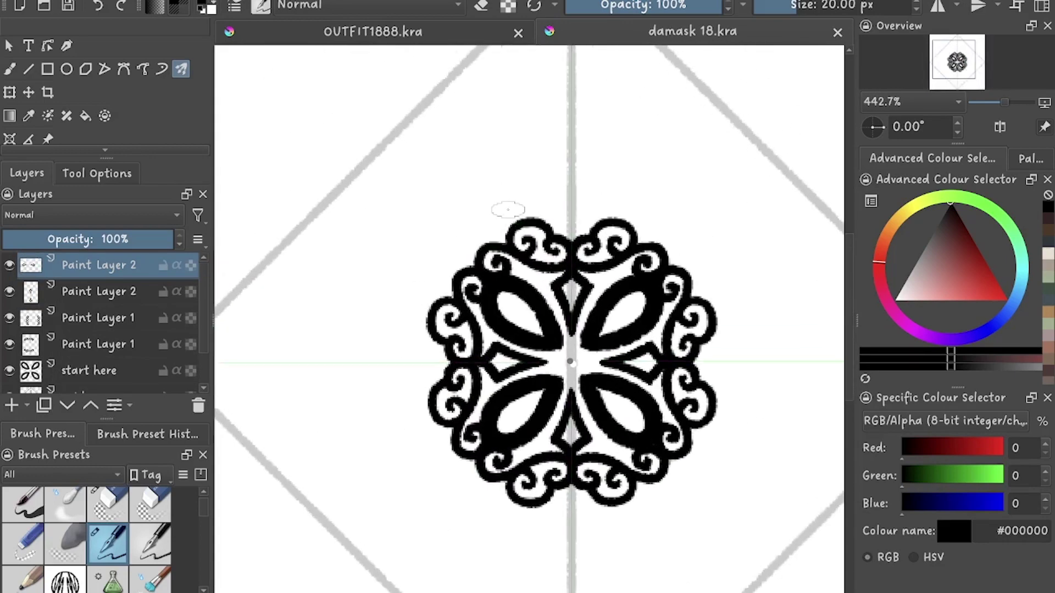
Add another paint layer and draw large mirrored spiral scrolls rising from the ring's diagonal petals toward the diamond guide
{"action": "scroll", "coordinate": [492, 207], "scroll_direction": "up", "scroll_amount": 2}
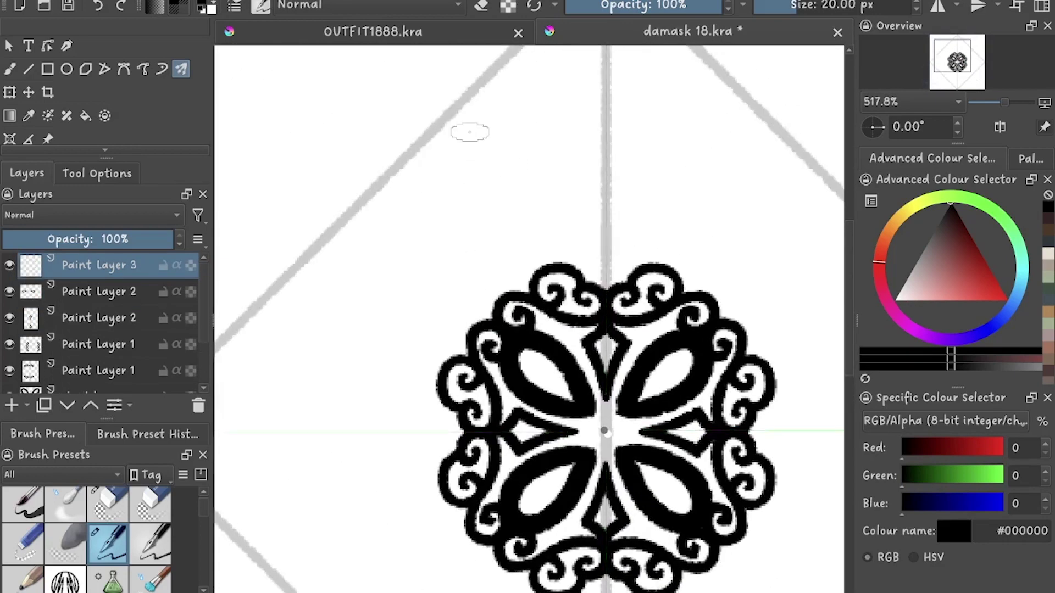
{"action": "mouse_move", "coordinate": [470, 132]}
{"action": "left_mouse_down"}
{"action": "mouse_move", "coordinate": [491, 142]}
{"action": "mouse_move", "coordinate": [479, 290]}
{"action": "mouse_move", "coordinate": [486, 330]}
{"action": "left_mouse_up"}
{"action": "key", "text": "ctrl+z"}
{"action": "mouse_move", "coordinate": [483, 329]}
{"action": "left_mouse_down"}
{"action": "mouse_move", "coordinate": [429, 157]}
{"action": "mouse_move", "coordinate": [478, 207]}
{"action": "mouse_move", "coordinate": [489, 181]}
{"action": "left_mouse_up"}
{"action": "scroll", "coordinate": [575, 332], "scroll_direction": "up", "scroll_amount": 1}
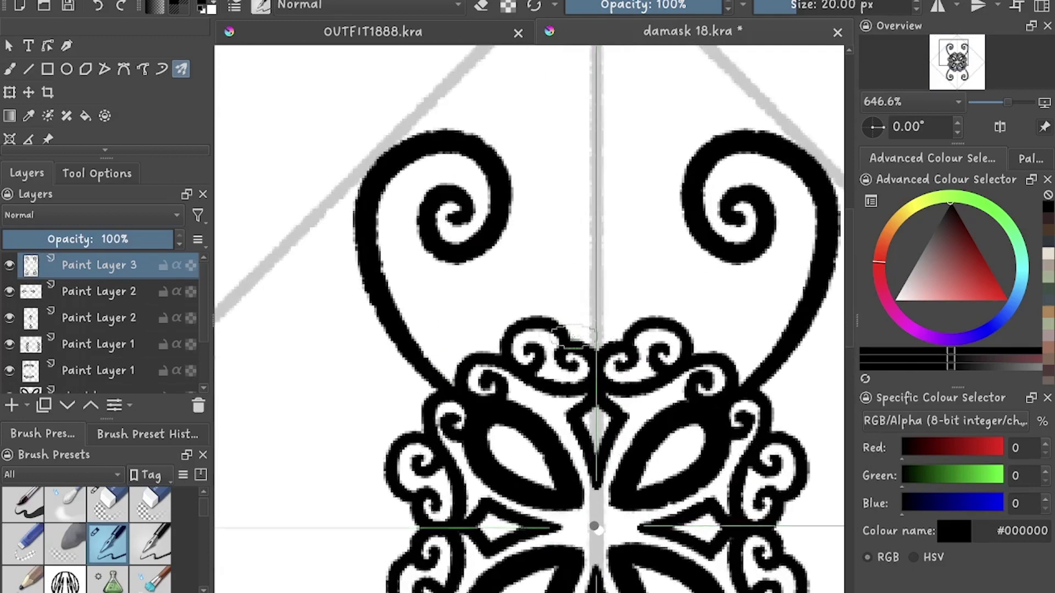
Draw smaller curls linking the large spirals to the vertical centre line above the ring, ending in an inward spiral
{"action": "left_click", "coordinate": [465, 278]}
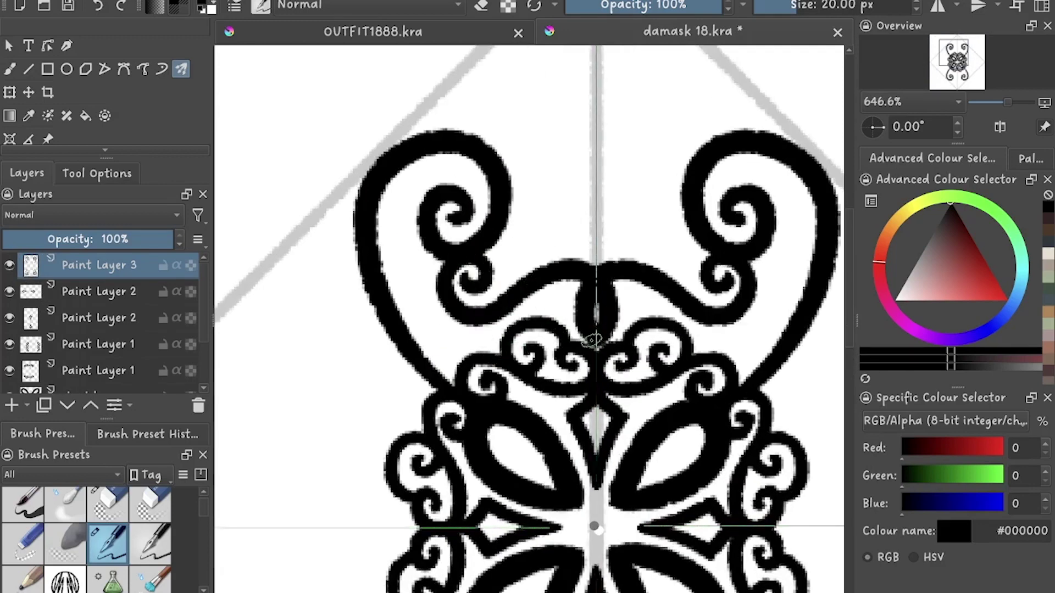
{"action": "key", "text": "ctrl+z"}
{"action": "left_click", "coordinate": [472, 273]}
{"action": "scroll", "coordinate": [577, 313], "scroll_direction": "down", "scroll_amount": 5}
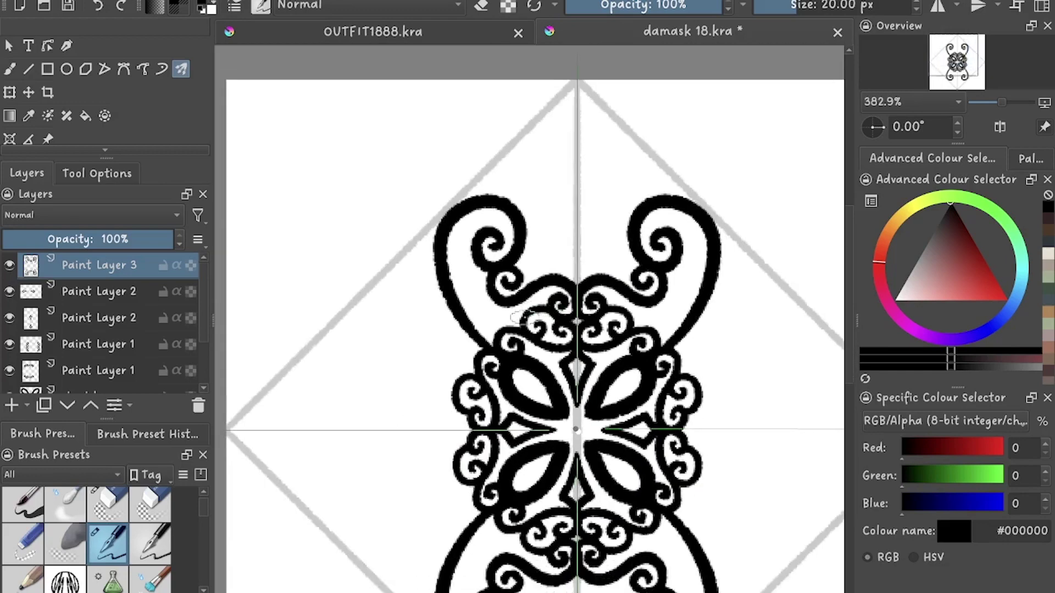
Add small mirrored teardrop and diamond accents inside the large spirals beside the ring
{"action": "scroll", "coordinate": [469, 232], "scroll_direction": "up", "scroll_amount": 6}
{"action": "left_click_drag", "start_coordinate": [466, 205], "coordinate": [469, 232]}
{"action": "scroll", "coordinate": [448, 147], "scroll_direction": "down", "scroll_amount": 3}
{"action": "scroll", "coordinate": [483, 200], "scroll_direction": "up", "scroll_amount": 2}
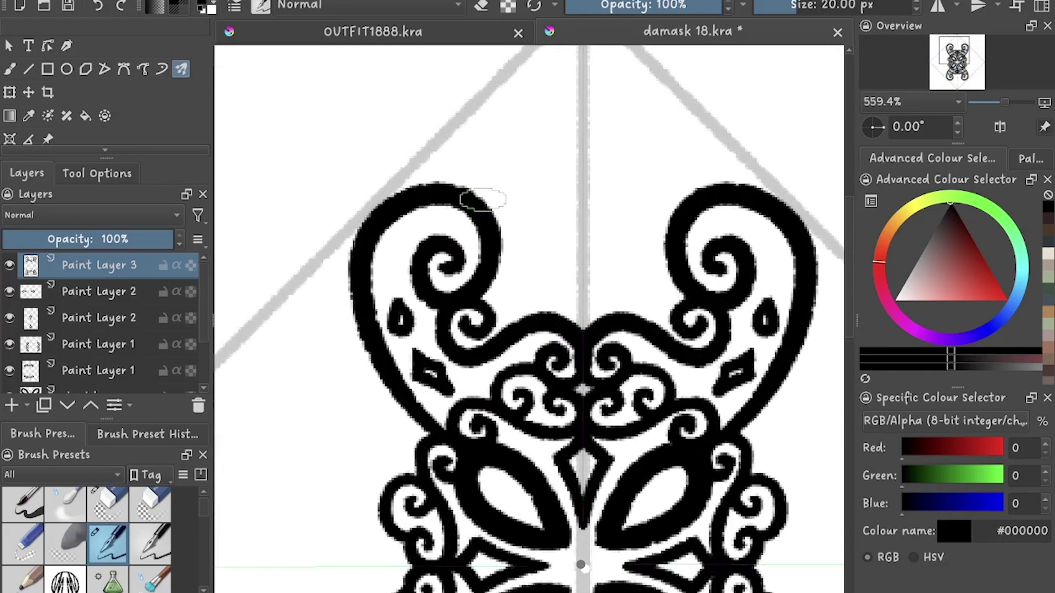
{"action": "key", "text": "ctrl+z"}
Draw mirrored double curls climbing to the guide's top corner, cap them with a kite-shaped diamond, and save
{"action": "left_click", "coordinate": [524, 175]}
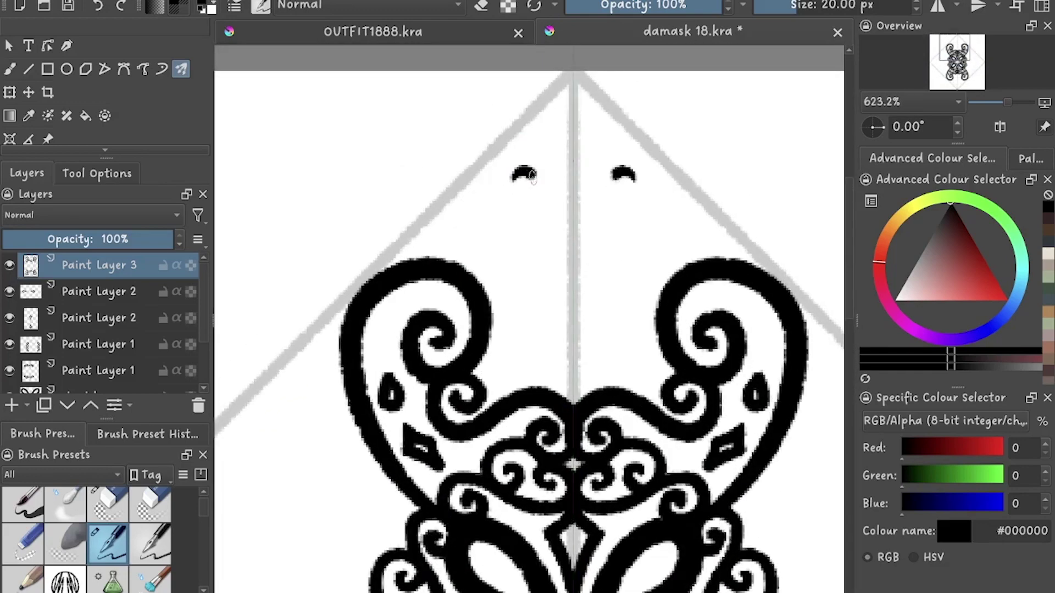
{"action": "scroll", "coordinate": [494, 228], "scroll_direction": "down", "scroll_amount": 2}
{"action": "scroll", "coordinate": [549, 127], "scroll_direction": "up", "scroll_amount": 3}
{"action": "left_click_drag", "start_coordinate": [558, 107], "coordinate": [535, 142]}
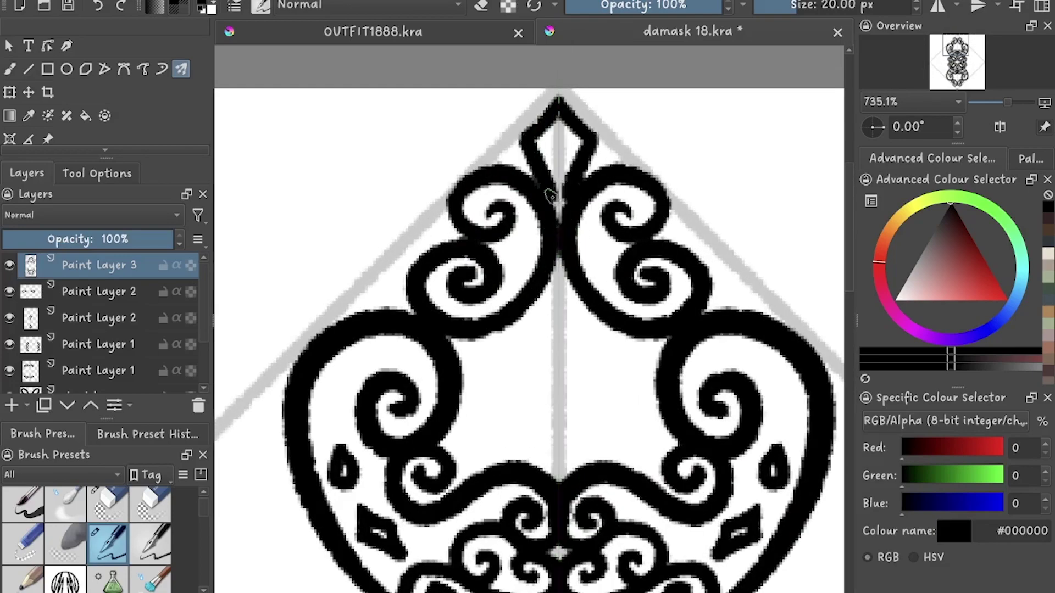
{"action": "scroll", "coordinate": [549, 195], "scroll_direction": "down", "scroll_amount": 3}
{"action": "key", "text": "ctrl+s"}
Draw inward curls meeting on the vertical centre line between the large spirals and fill the space below with small accents
{"action": "scroll", "coordinate": [542, 181], "scroll_direction": "up", "scroll_amount": 4}
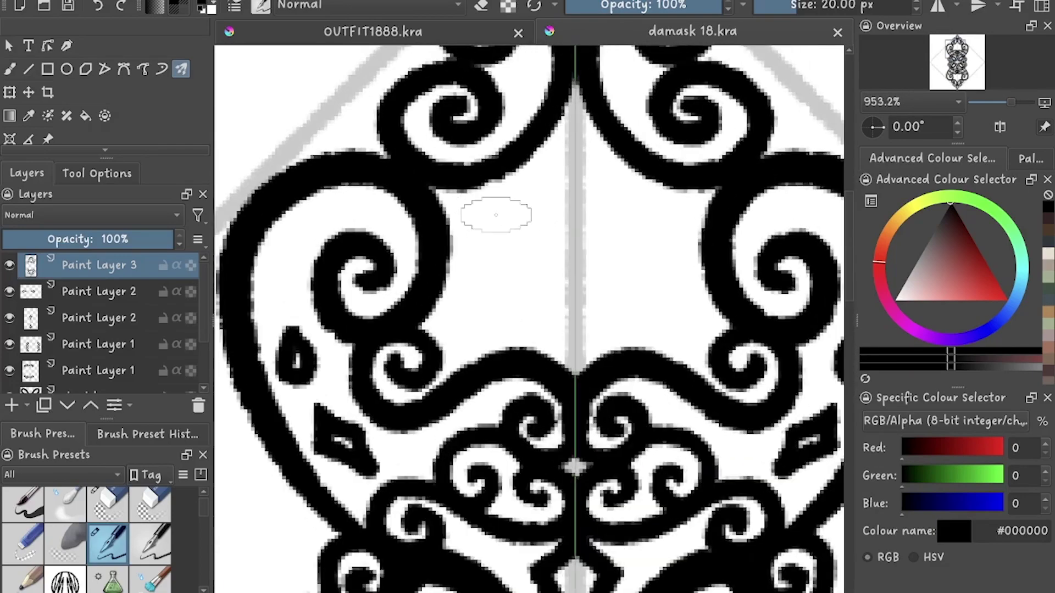
{"action": "scroll", "coordinate": [541, 193], "scroll_direction": "down", "scroll_amount": 1}
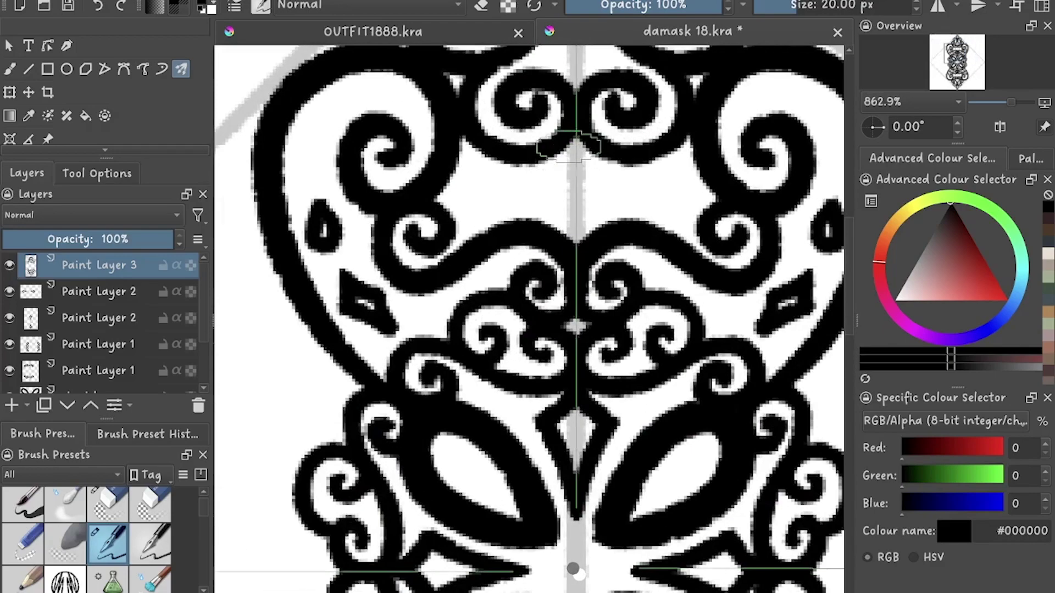
{"action": "scroll", "coordinate": [533, 182], "scroll_direction": "up", "scroll_amount": 3}
{"action": "scroll", "coordinate": [562, 174], "scroll_direction": "down", "scroll_amount": 4}
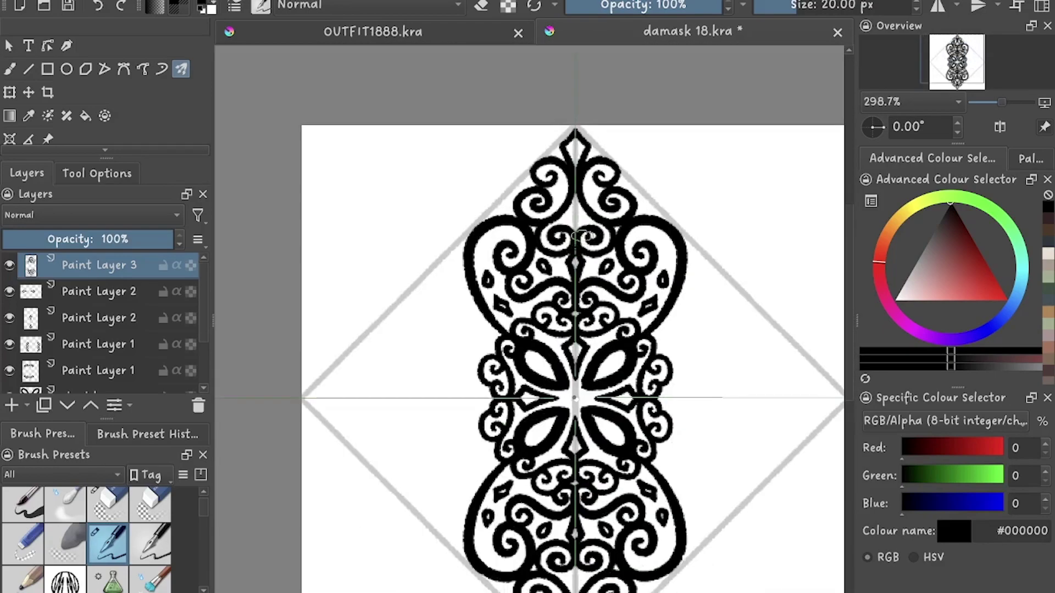
Duplicate the large scroll layer turned to both sides, add small kite diamonds at the four diagonal junctions, and save
{"action": "key", "text": "ctrl+j"}
{"action": "key", "text": "ctrl+s"}
{"action": "scroll", "coordinate": [510, 220], "scroll_direction": "up", "scroll_amount": 2}
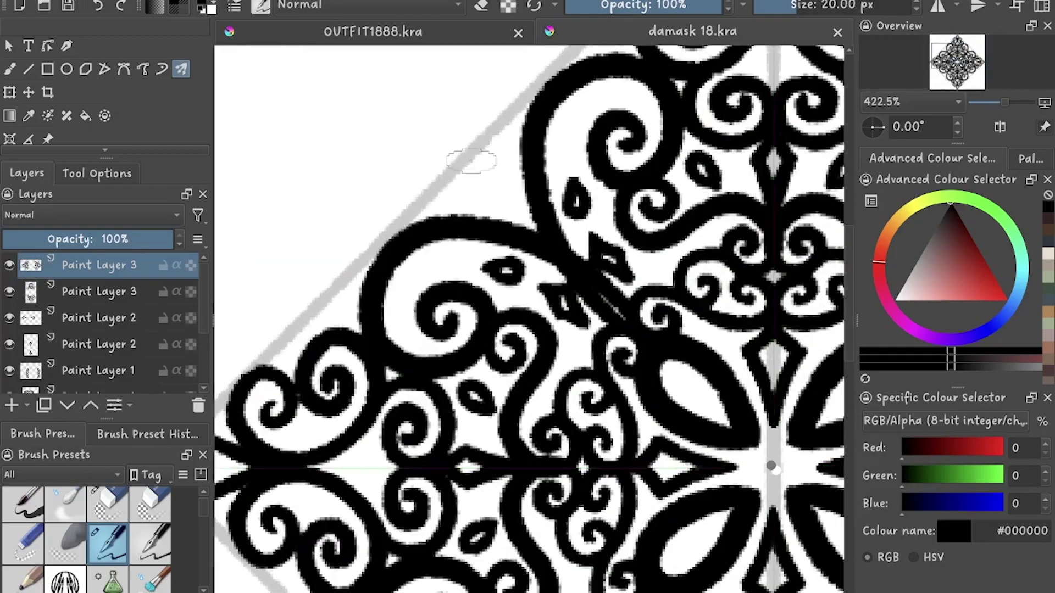
{"action": "scroll", "coordinate": [465, 168], "scroll_direction": "down", "scroll_amount": 5}
{"action": "scroll", "coordinate": [549, 308], "scroll_direction": "up", "scroll_amount": 1}
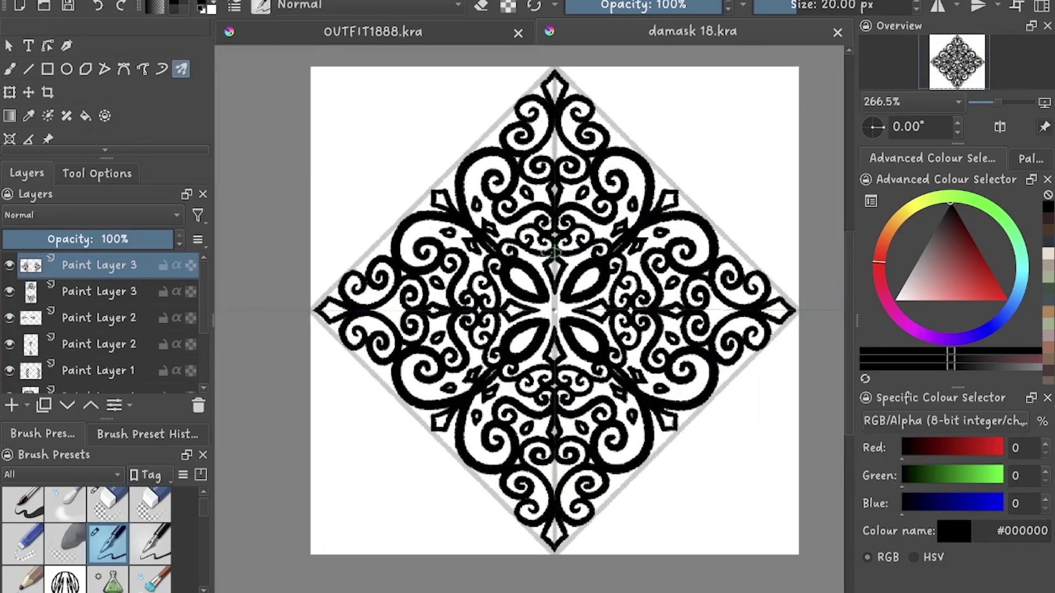
Hide the guide and Background layers so only the ornament shows on transparency
{"action": "scroll", "coordinate": [105, 318], "scroll_direction": "down", "scroll_amount": 2}
{"action": "left_click", "coordinate": [9, 379]}
{"action": "scroll", "coordinate": [503, 304], "scroll_direction": "down", "scroll_amount": 1}
{"action": "key", "text": "b"}
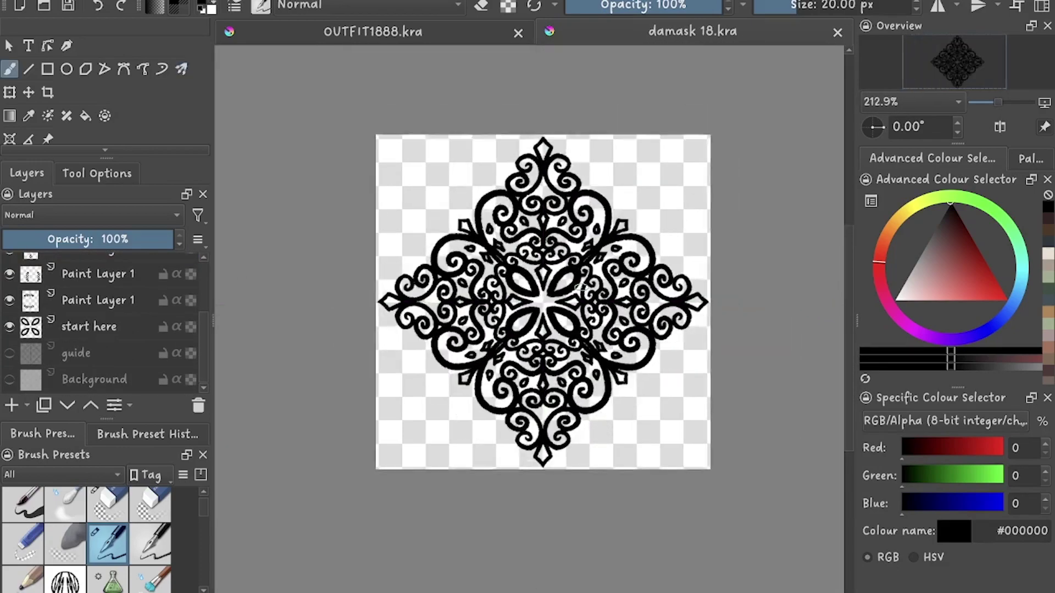
Group all ornament layers from start here upward, merge a duplicate of the group, hide the original group, and save
{"action": "left_click", "coordinate": [88, 326]}
{"action": "scroll", "coordinate": [105, 324], "scroll_direction": "up", "scroll_amount": 1}
{"action": "left_click", "coordinate": [105, 274], "text": "shift"}
{"action": "scroll", "coordinate": [104, 325], "scroll_direction": "up", "scroll_amount": 1}
{"action": "key", "text": "ctrl+g"}
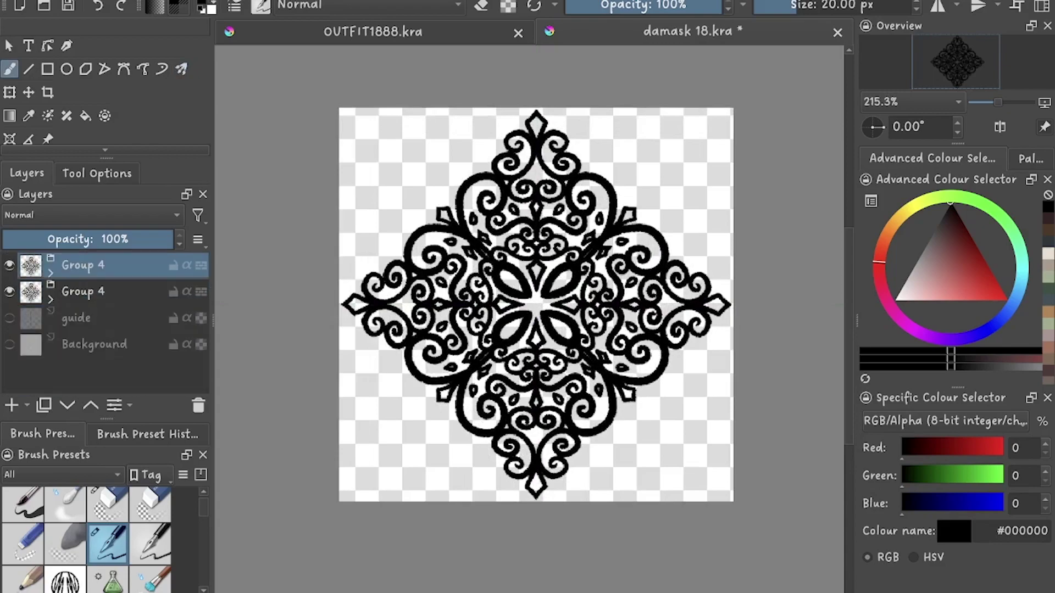
{"action": "key", "text": "ctrl+s"}
Turn on the wrap-around preview, duplicate the merged ornament, and offset the copy to fill the gaps between the repeating diamonds
{"action": "key", "text": "w"}
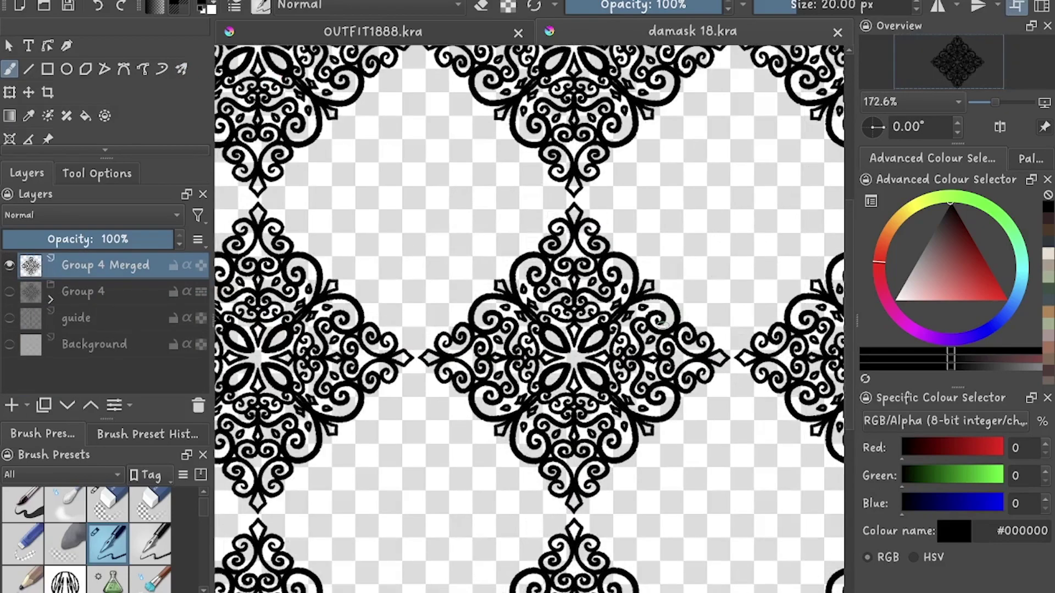
{"action": "key", "text": "ctrl+j"}
{"action": "key", "text": "t"}
{"action": "key", "text": "plus"}
{"action": "key", "text": "plus"}
{"action": "key", "text": "plus"}
{"action": "key", "text": "plus"}
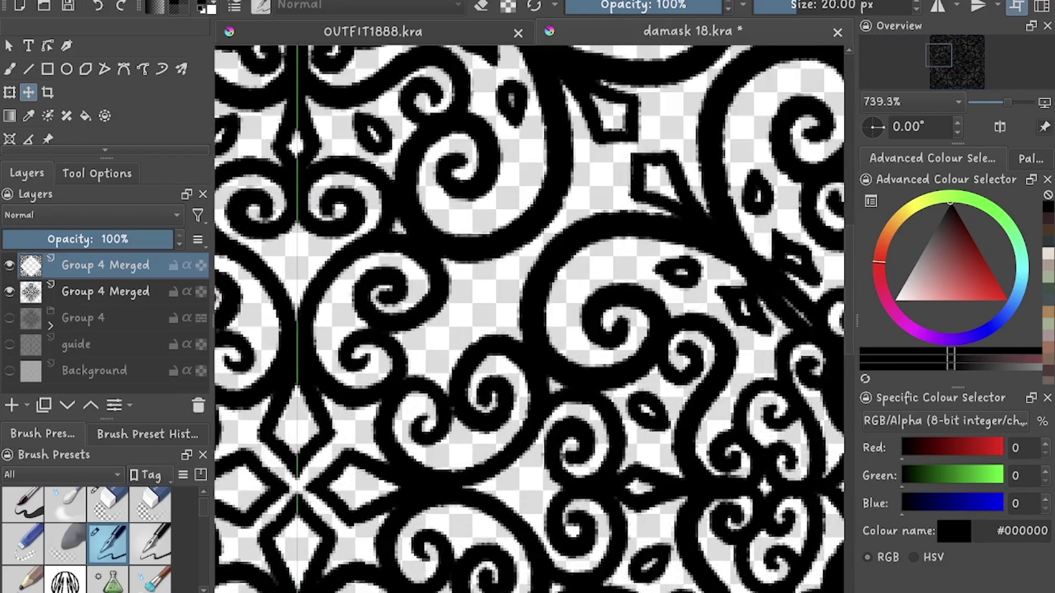
Turn off the wrap-around preview and save the damask tile
{"action": "key", "text": "w"}
{"action": "key", "text": "minus"}
{"action": "key", "text": "minus"}
{"action": "key", "text": "minus"}
{"action": "key", "text": "ctrl+s"}
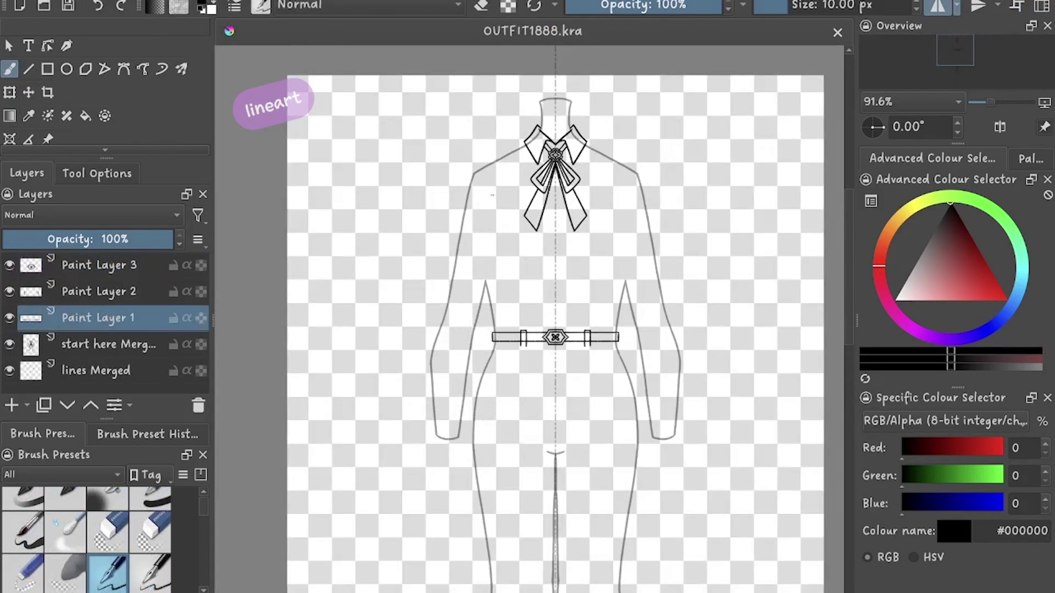
Try to draw the blouse's mirrored side seam and slanted hem down to the belt
{"action": "key", "text": "plus"}
{"action": "key", "text": "plus"}
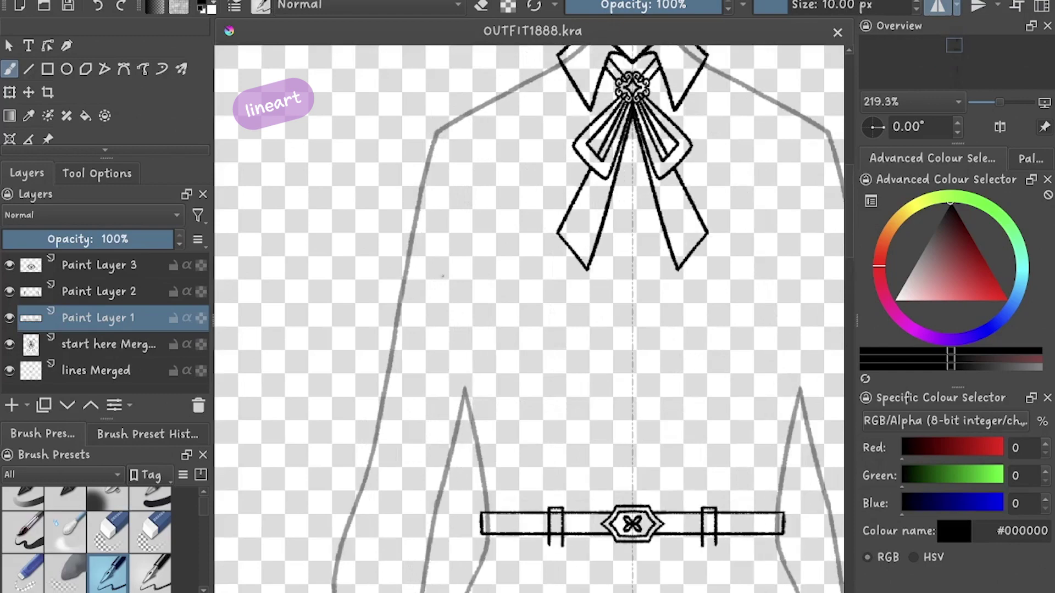
{"action": "left_click_drag", "start_coordinate": [433, 236], "coordinate": [406, 447]}
{"action": "scroll", "coordinate": [489, 504], "scroll_direction": "up", "scroll_amount": 2}
{"action": "scroll", "coordinate": [467, 505], "scroll_direction": "up", "scroll_amount": 2}
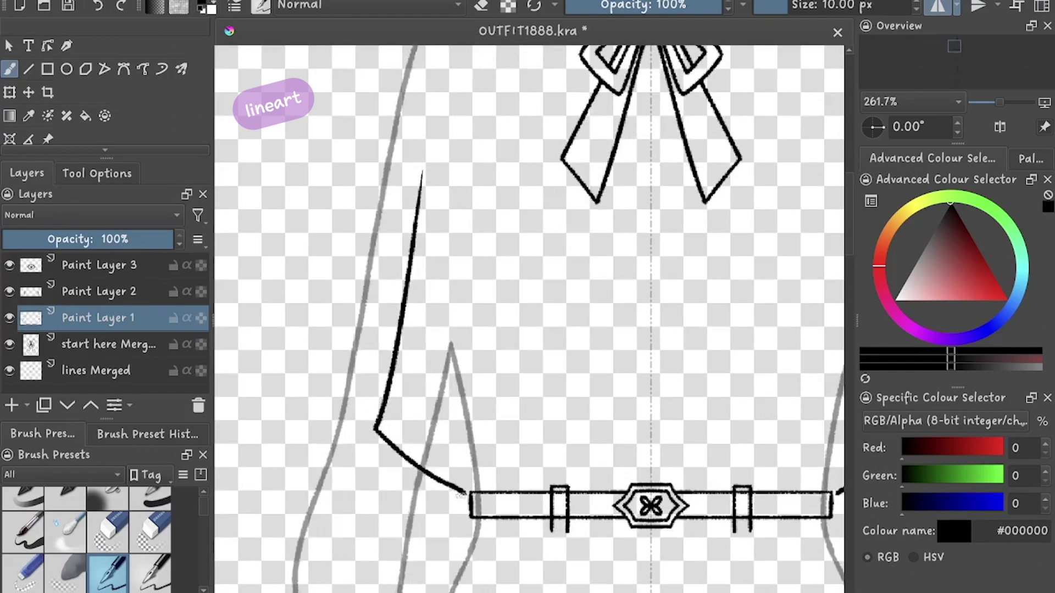
{"action": "key", "text": "ctrl+z"}
{"action": "key", "text": "ctrl+z"}
{"action": "left_click_drag", "start_coordinate": [439, 105], "coordinate": [401, 484]}
{"action": "key", "text": "ctrl+z"}
{"action": "scroll", "coordinate": [357, 204], "scroll_direction": "down", "scroll_amount": 5}
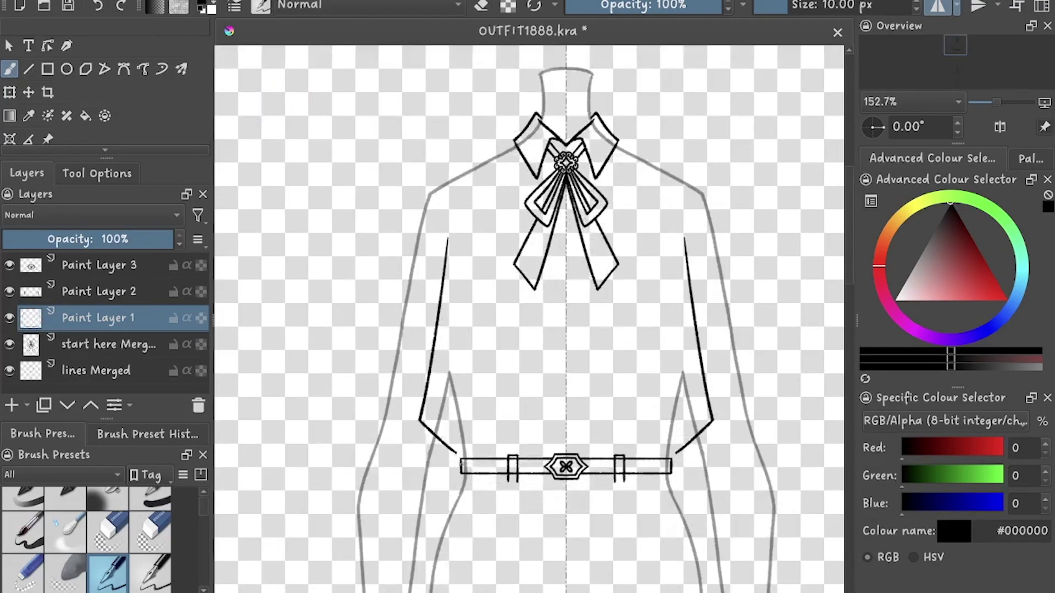
Draw the blouse's mirrored side edge down to a sharp corner and a slanted hem meeting the belt's end
{"action": "scroll", "coordinate": [358, 205], "scroll_direction": "up", "scroll_amount": 4}
{"action": "mouse_move", "coordinate": [427, 117]}
{"action": "left_mouse_down"}
{"action": "mouse_move", "coordinate": [387, 449]}
{"action": "mouse_move", "coordinate": [456, 479]}
{"action": "left_mouse_up"}
{"action": "scroll", "coordinate": [464, 495], "scroll_direction": "up", "scroll_amount": 6}
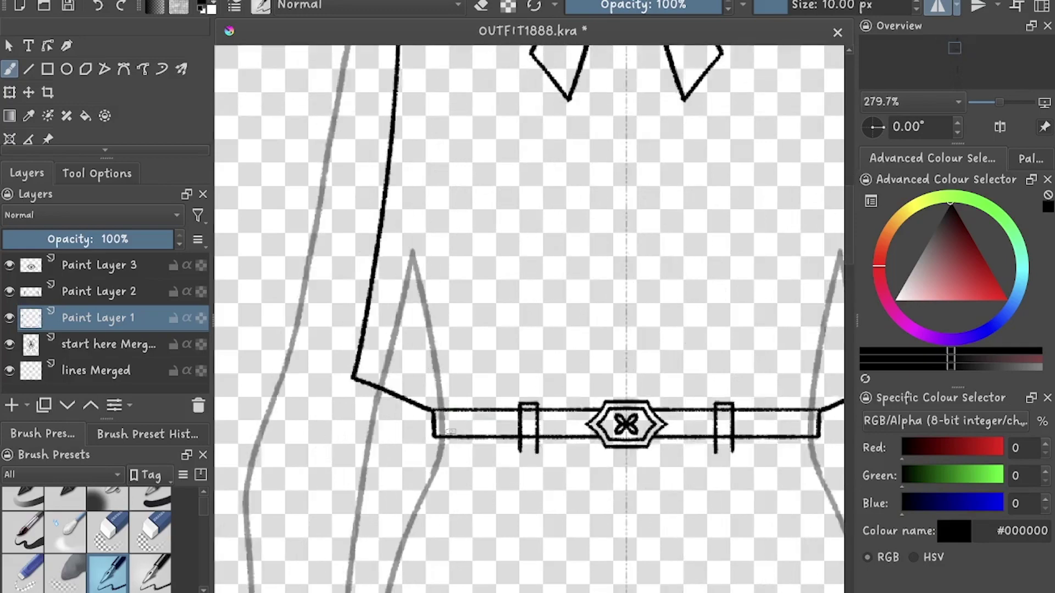
{"action": "mouse_move", "coordinate": [431, 393]}
{"action": "left_mouse_down"}
{"action": "mouse_move", "coordinate": [420, 330]}
{"action": "mouse_move", "coordinate": [434, 395]}
{"action": "left_mouse_up"}
Add mirrored fold lines above the belt's ends and short armhole lines at the upper arms, and save
{"action": "left_click_drag", "start_coordinate": [463, 230], "coordinate": [444, 391]}
{"action": "scroll", "coordinate": [454, 366], "scroll_direction": "down", "scroll_amount": 3}
{"action": "scroll", "coordinate": [421, 212], "scroll_direction": "up", "scroll_amount": 2}
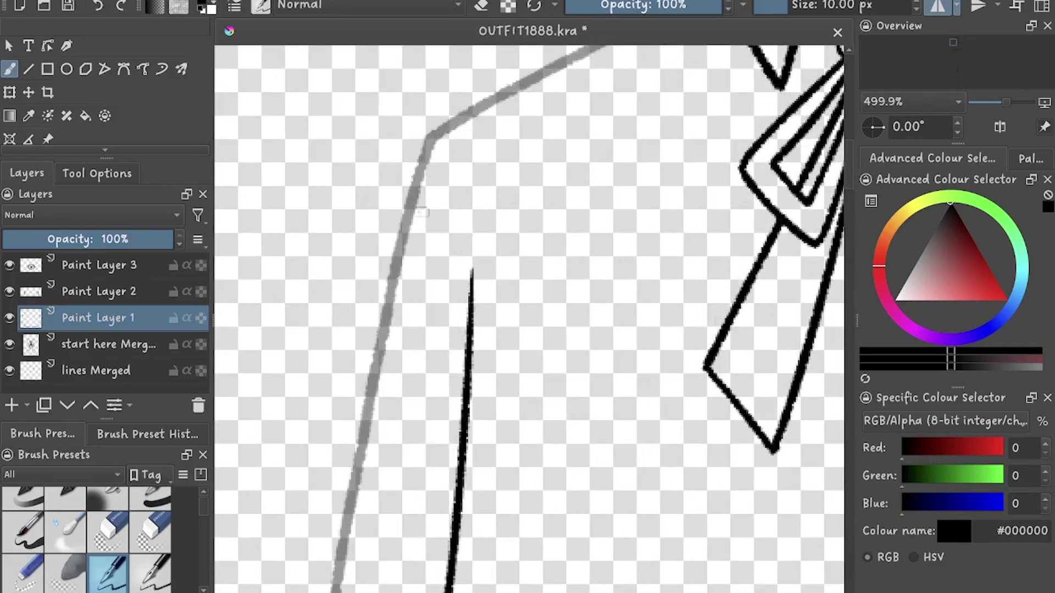
{"action": "scroll", "coordinate": [529, 319], "scroll_direction": "down", "scroll_amount": 4}
{"action": "key", "text": "ctrl+s"}
Try out several mirrored V-neckline curves running from the shoulders toward the centre line below the bow
{"action": "scroll", "coordinate": [529, 318], "scroll_direction": "down", "scroll_amount": 2}
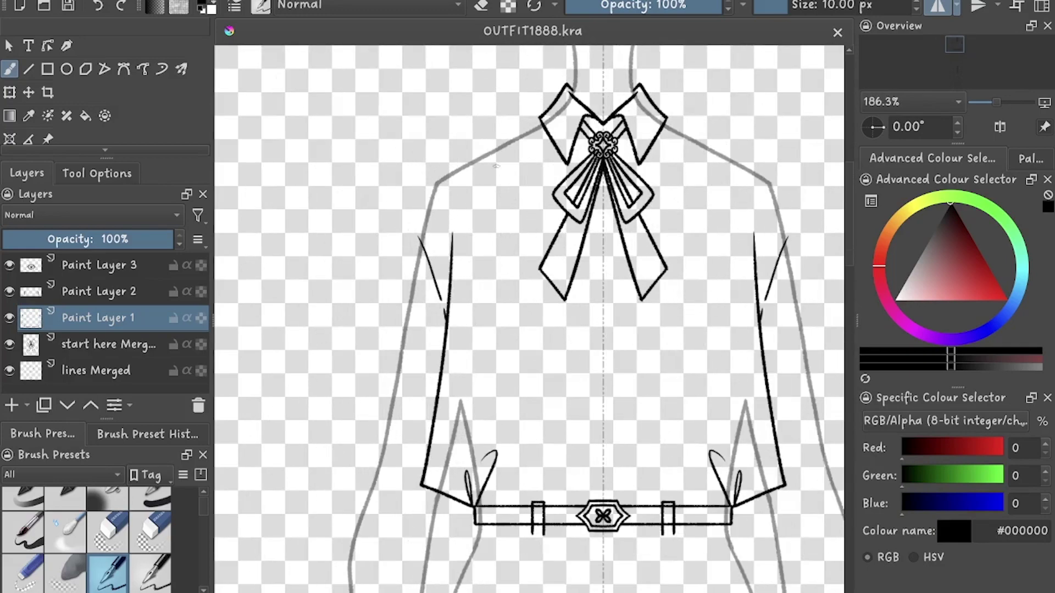
{"action": "key", "text": "ctrl+shift+z"}
{"action": "scroll", "coordinate": [513, 249], "scroll_direction": "up", "scroll_amount": 2}
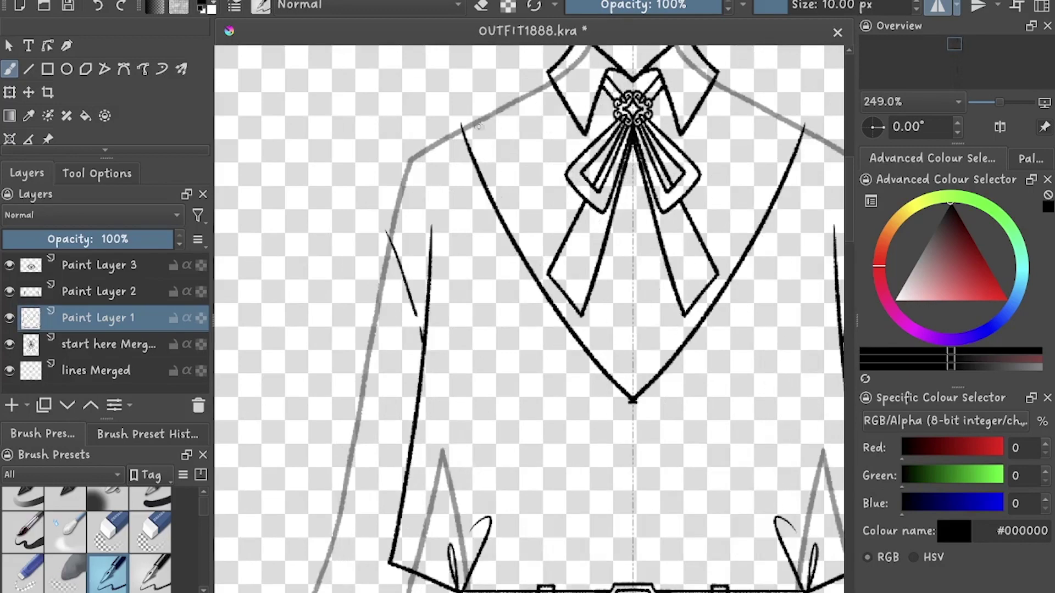
{"action": "key", "text": "ctrl+z"}
{"action": "key", "text": "ctrl+shift+z"}
{"action": "key", "text": "ctrl+z"}
{"action": "key", "text": "ctrl+shift+z"}
{"action": "key", "text": "ctrl+z"}
{"action": "key", "text": "ctrl+shift+z"}
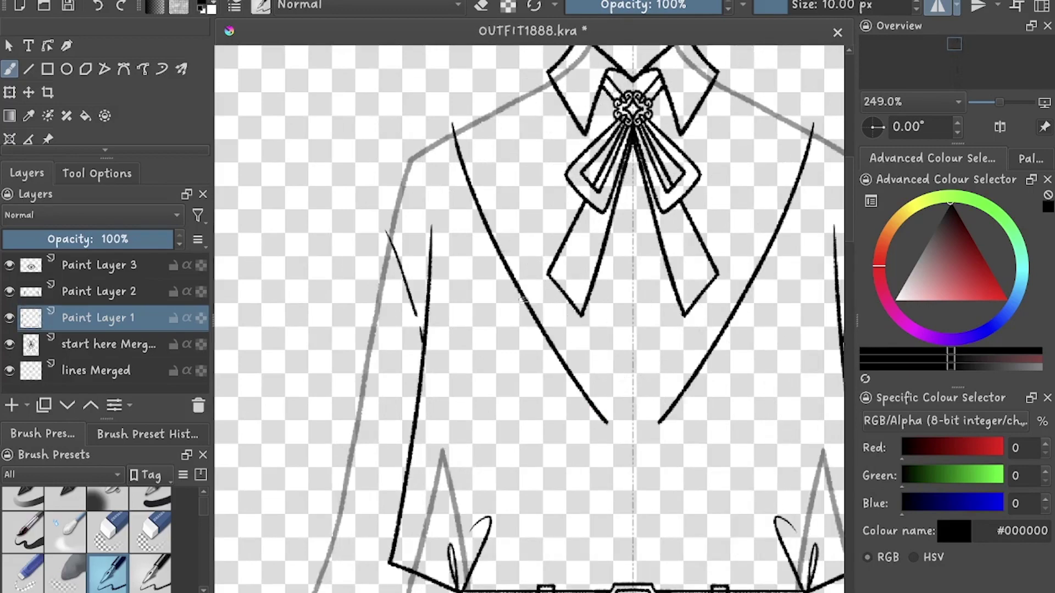
{"action": "key", "text": "ctrl+z"}
{"action": "key", "text": "ctrl+shift+z"}
{"action": "scroll", "coordinate": [457, 112], "scroll_direction": "down", "scroll_amount": 1}
{"action": "scroll", "coordinate": [423, 189], "scroll_direction": "up", "scroll_amount": 3}
{"action": "key", "text": "ctrl+z"}
{"action": "key", "text": "ctrl+shift+z"}
{"action": "key", "text": "ctrl+z"}
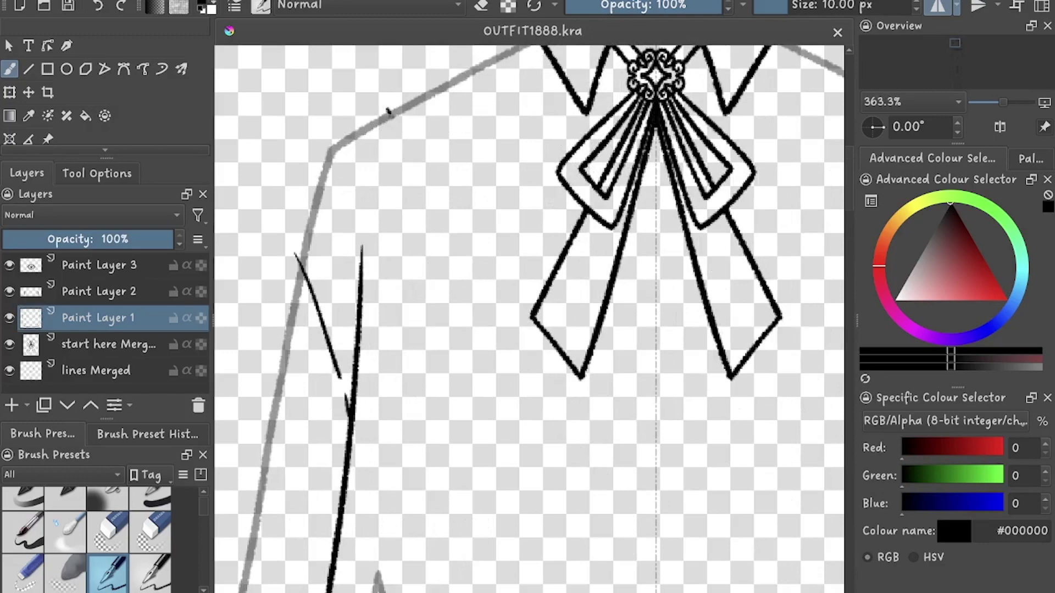
Draw a mirrored V-neckline curving from the shoulders to a point on the centre line below the bow's ribbons
{"action": "key", "text": "ctrl+shift+z"}
{"action": "key", "text": "ctrl+z"}
{"action": "key", "text": "ctrl+shift+z"}
{"action": "scroll", "coordinate": [638, 487], "scroll_direction": "up", "scroll_amount": 4}
{"action": "scroll", "coordinate": [630, 484], "scroll_direction": "down", "scroll_amount": 4}
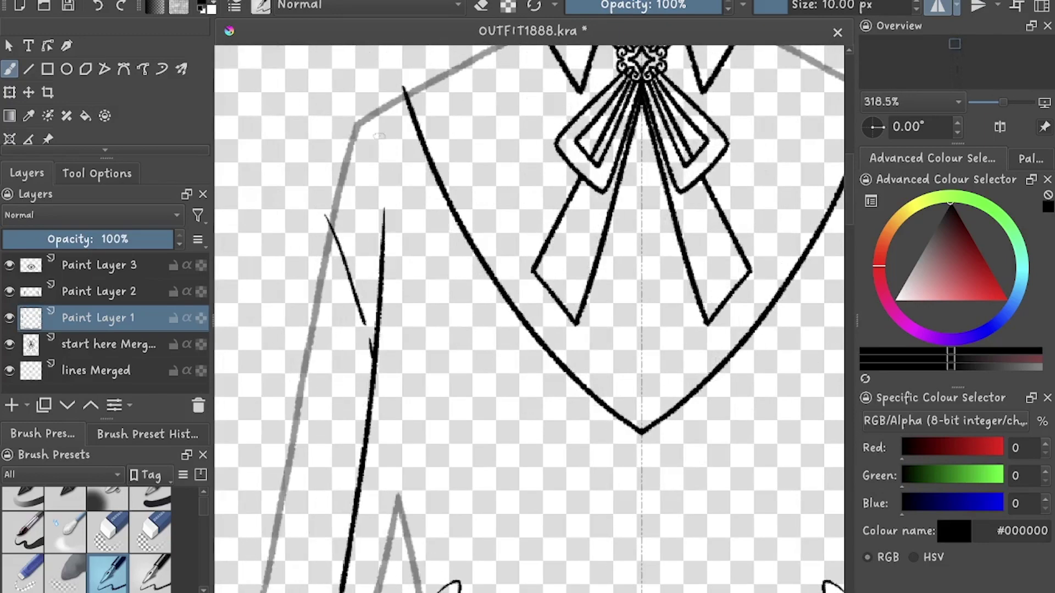
Draw a wide lapel outside the neckline, rising over the shoulder and ending in a notched lower point
{"action": "scroll", "coordinate": [422, 116], "scroll_direction": "up", "scroll_amount": 1}
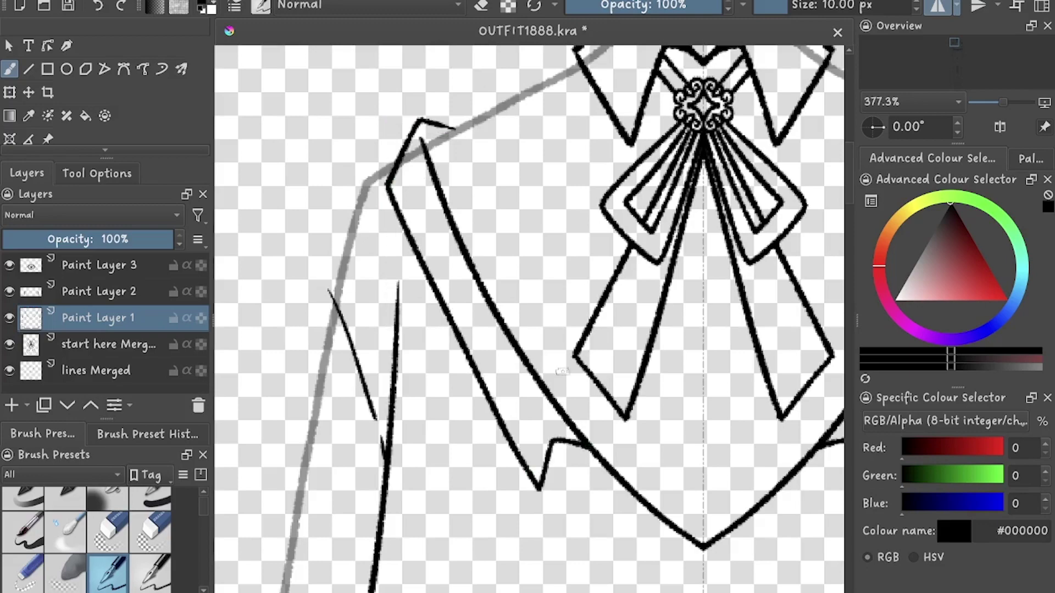
{"action": "scroll", "coordinate": [563, 371], "scroll_direction": "down", "scroll_amount": 3}
{"action": "scroll", "coordinate": [388, 280], "scroll_direction": "up", "scroll_amount": 3}
Draw the sleeve's shoulder line outward from the lapel and down to the top of the armhole line
{"action": "key", "text": "ctrl+shift+z"}
{"action": "scroll", "coordinate": [388, 281], "scroll_direction": "up", "scroll_amount": 2}
{"action": "key", "text": "ctrl+z"}
{"action": "key", "text": "ctrl+shift+z"}
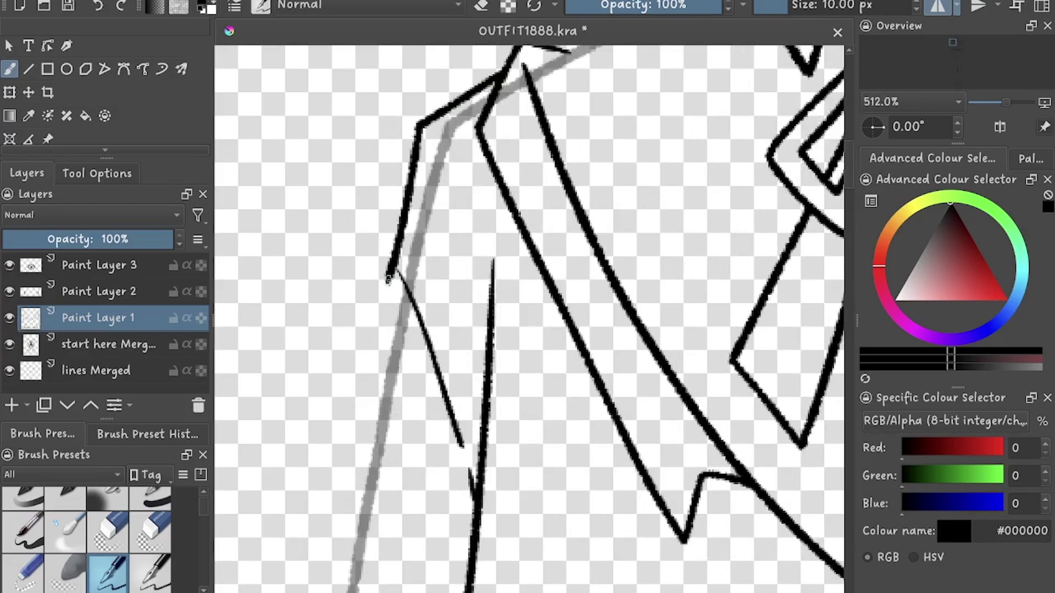
Draw the sleeve's outer edge flaring away from the arm to a corner below the elbow, angling back toward the wrist
{"action": "scroll", "coordinate": [436, 130], "scroll_direction": "down", "scroll_amount": 5}
{"action": "scroll", "coordinate": [420, 126], "scroll_direction": "up", "scroll_amount": 2}
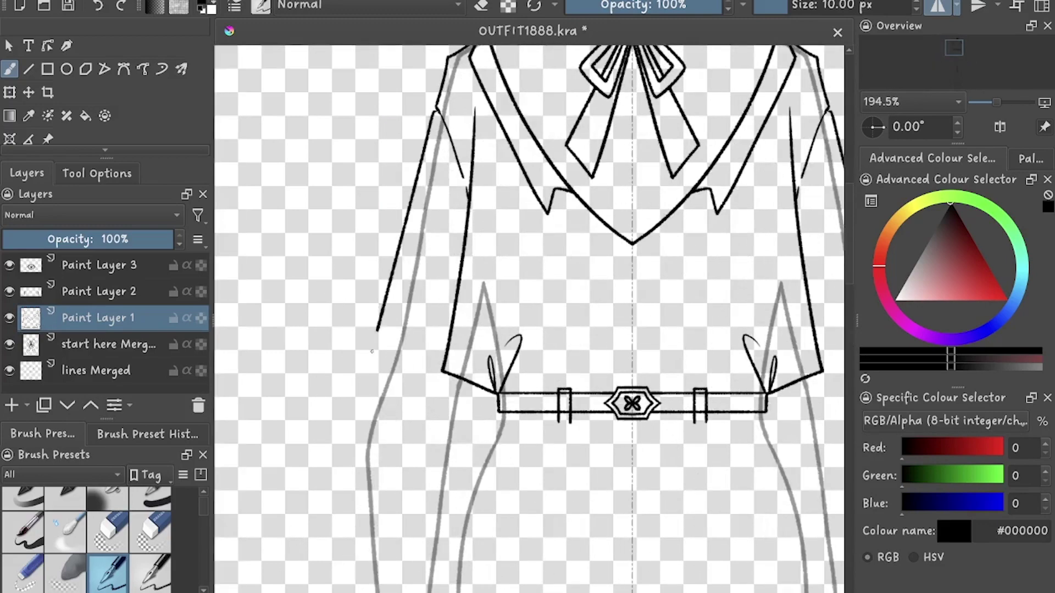
{"action": "key", "text": "ctrl+z"}
{"action": "key", "text": "ctrl+shift+z"}
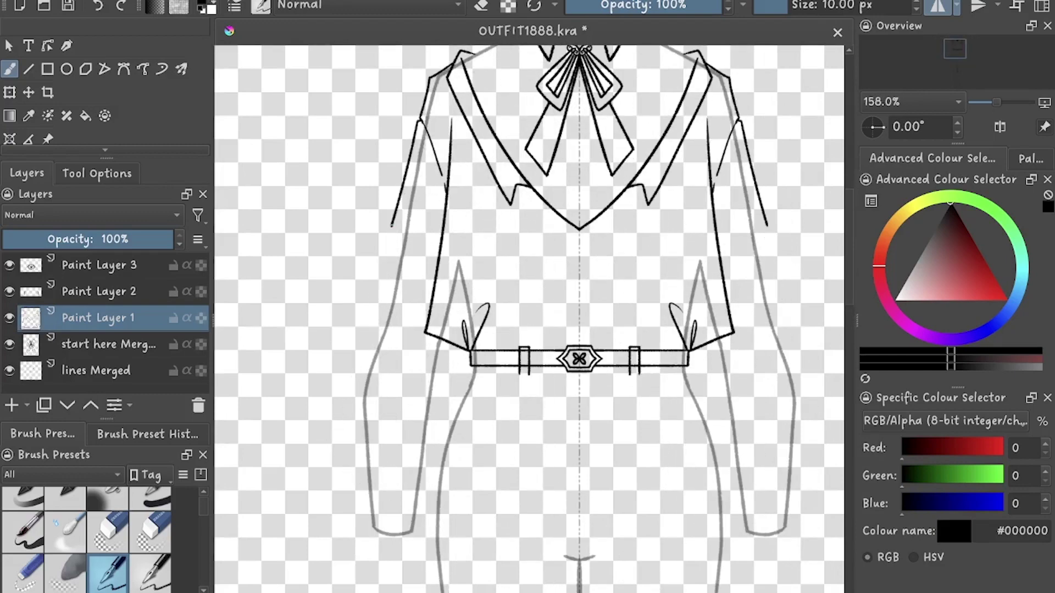
{"action": "scroll", "coordinate": [434, 103], "scroll_direction": "down", "scroll_amount": 1}
{"action": "scroll", "coordinate": [434, 103], "scroll_direction": "up", "scroll_amount": 2}
{"action": "key", "text": "ctrl+z"}
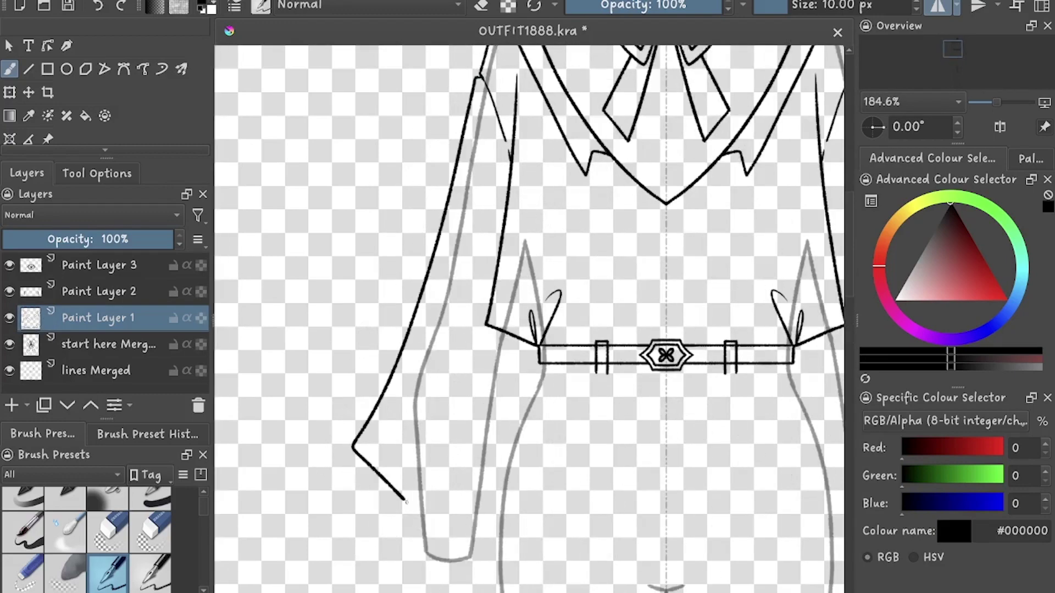
Draw the sleeve's inner edge, zigzag gathers on both sides of the wrist, and a row of small gather marks between them
{"action": "scroll", "coordinate": [407, 501], "scroll_direction": "up", "scroll_amount": 5}
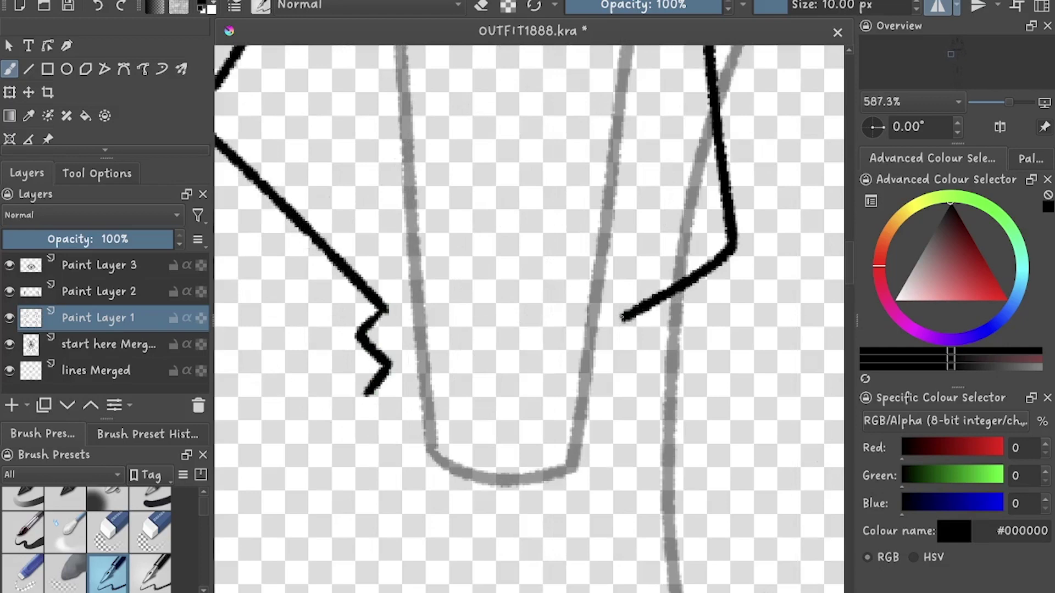
{"action": "scroll", "coordinate": [609, 426], "scroll_direction": "up", "scroll_amount": 1}
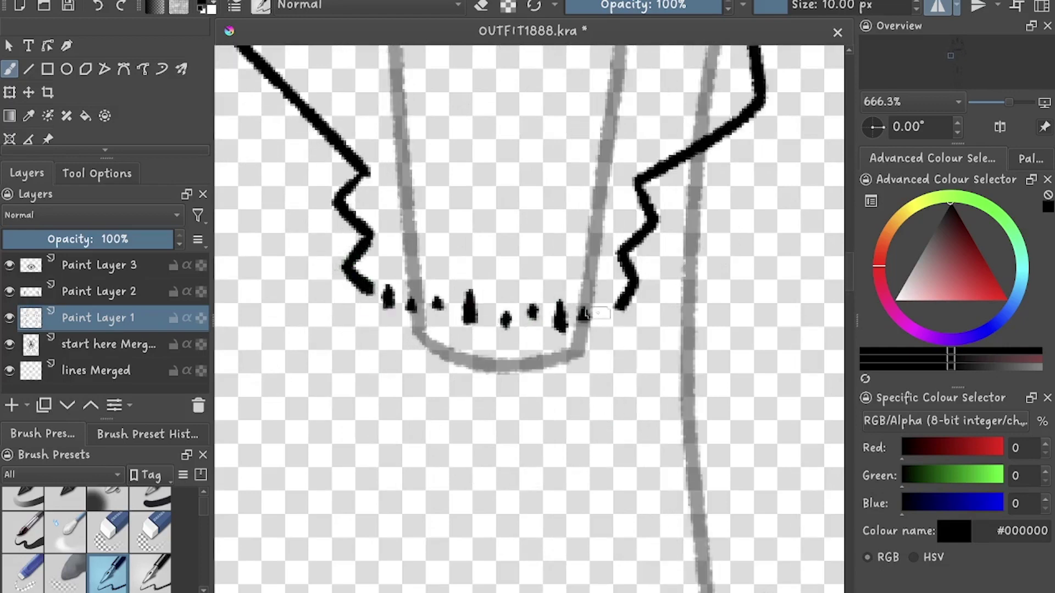
Close the gathered cuff with a curved lower edge and add small pointed flaps beneath it
{"action": "scroll", "coordinate": [586, 314], "scroll_direction": "up", "scroll_amount": 1}
{"action": "mouse_move", "coordinate": [360, 253]}
{"action": "left_mouse_down"}
{"action": "mouse_move", "coordinate": [659, 336]}
{"action": "mouse_move", "coordinate": [682, 283]}
{"action": "mouse_move", "coordinate": [606, 336]}
{"action": "mouse_move", "coordinate": [660, 338]}
{"action": "mouse_move", "coordinate": [354, 296]}
{"action": "mouse_move", "coordinate": [659, 340]}
{"action": "left_mouse_up"}
{"action": "key", "text": "ctrl+z"}
{"action": "key", "text": "ctrl+z"}
{"action": "key", "text": "ctrl+z"}
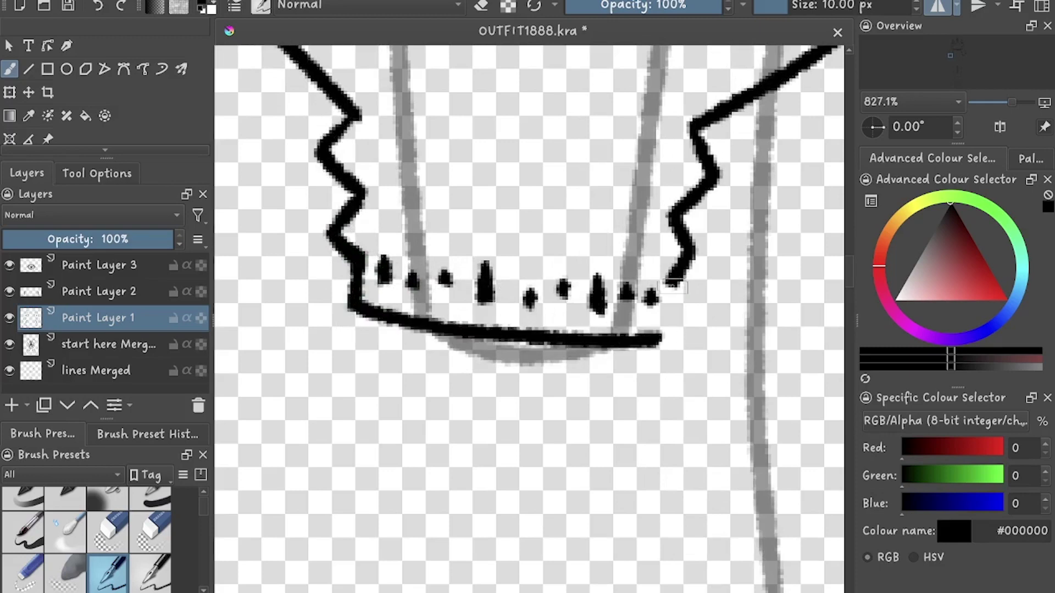
{"action": "scroll", "coordinate": [666, 338], "scroll_direction": "down", "scroll_amount": 10}
{"action": "scroll", "coordinate": [577, 358], "scroll_direction": "up", "scroll_amount": 9}
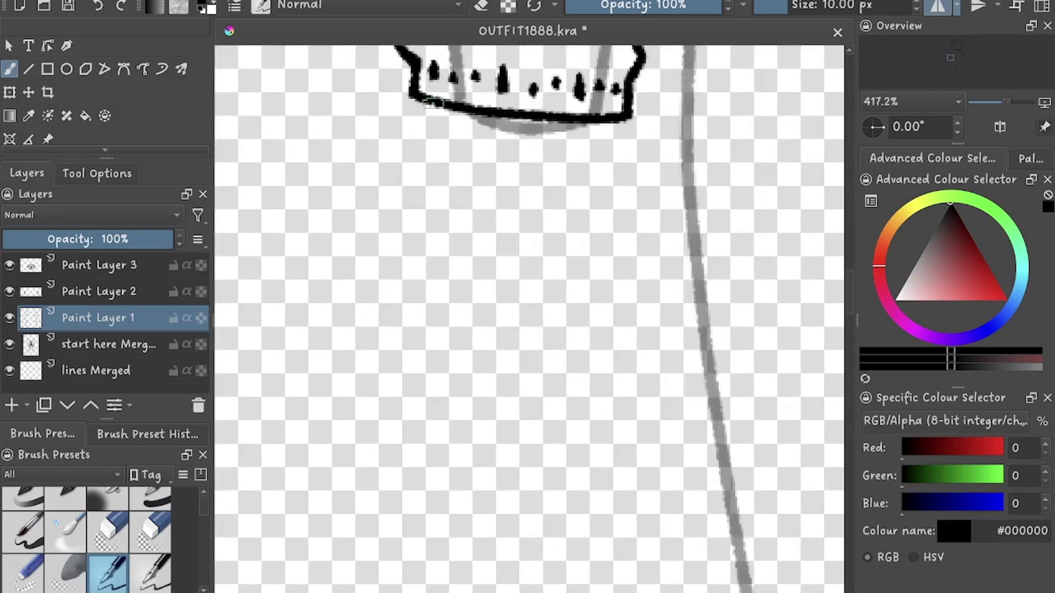
{"action": "scroll", "coordinate": [688, 156], "scroll_direction": "down", "scroll_amount": 9}
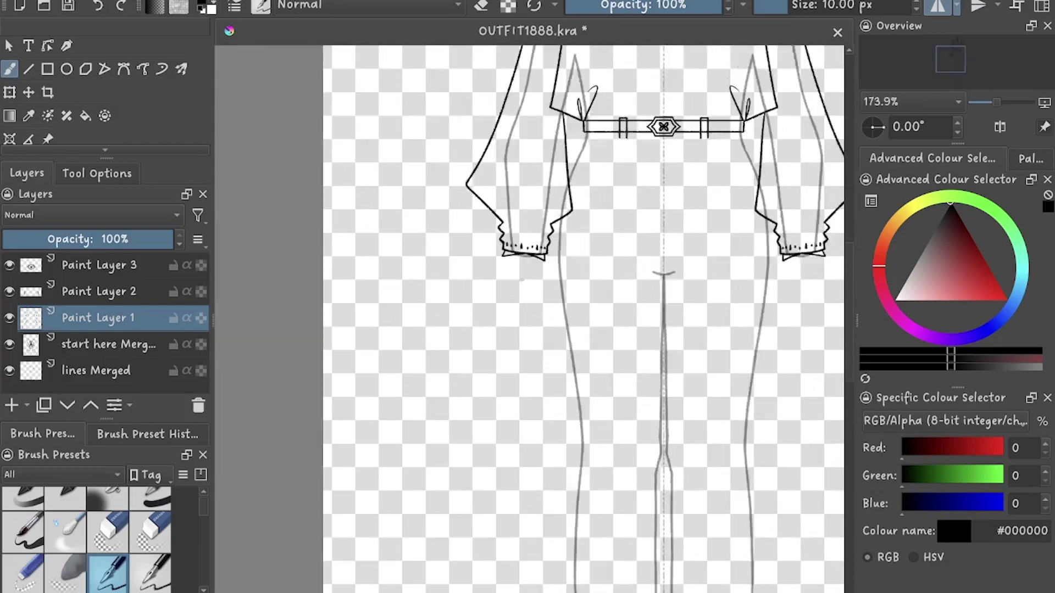
Draw leaf-shaped fold lines rising from the gathers above the cuff into the sleeve
{"action": "scroll", "coordinate": [350, 403], "scroll_direction": "up", "scroll_amount": 5}
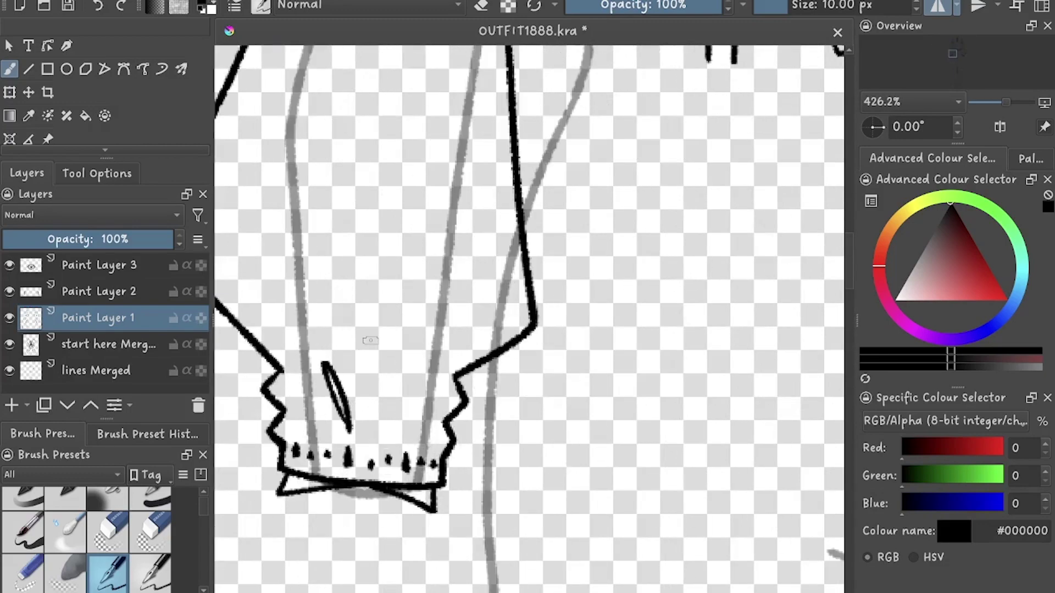
{"action": "scroll", "coordinate": [384, 352], "scroll_direction": "down", "scroll_amount": 3}
{"action": "scroll", "coordinate": [385, 353], "scroll_direction": "up", "scroll_amount": 3}
{"action": "left_click_drag", "start_coordinate": [379, 446], "coordinate": [404, 410]}
{"action": "scroll", "coordinate": [404, 410], "scroll_direction": "down", "scroll_amount": 2}
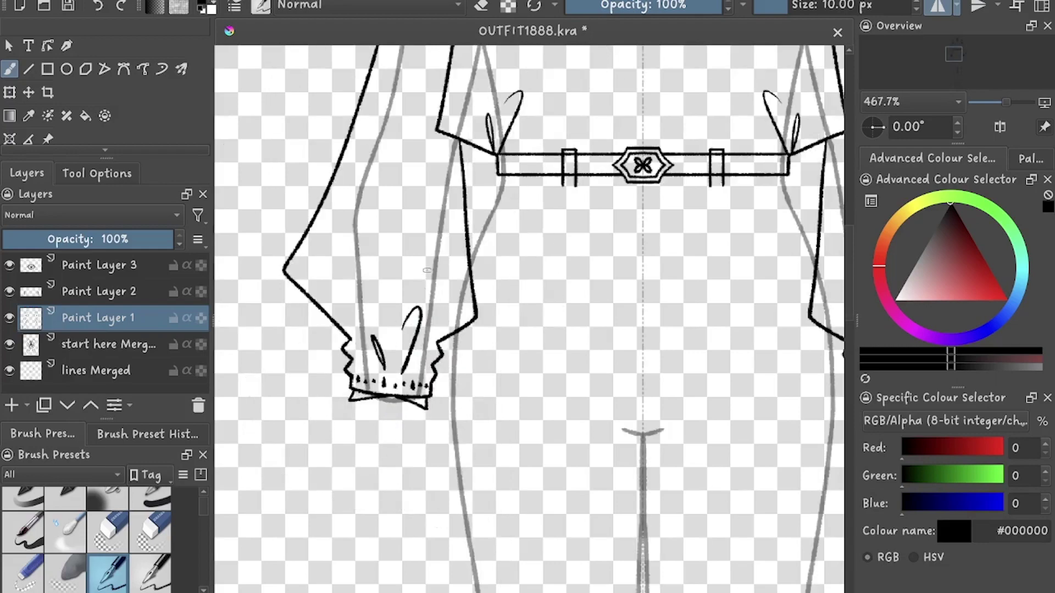
Save the outfit drawing and bring the blouse's neckline area into view
{"action": "scroll", "coordinate": [423, 306], "scroll_direction": "down", "scroll_amount": 5}
{"action": "key", "text": "ctrl+s"}
{"action": "scroll", "coordinate": [423, 306], "scroll_direction": "down", "scroll_amount": 1}
{"action": "scroll", "coordinate": [423, 305], "scroll_direction": "up", "scroll_amount": 3}
{"action": "scroll", "coordinate": [440, 318], "scroll_direction": "down", "scroll_amount": 1}
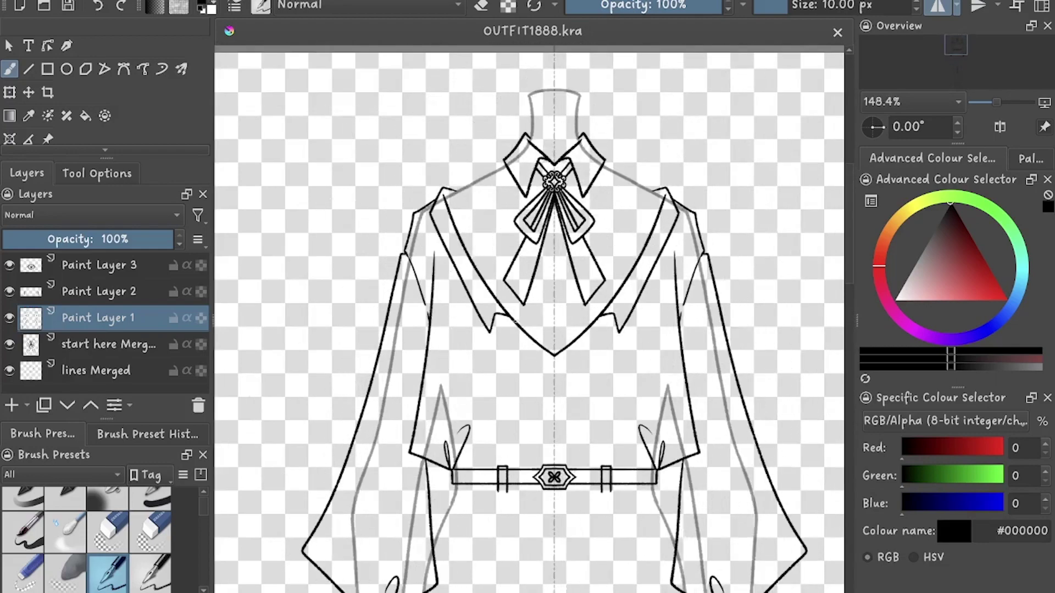
Draw the notch line joining the lapel's lower tip to the V-shaped neckline, check it with undo and redo, and save the file
{"action": "scroll", "coordinate": [489, 324], "scroll_direction": "up", "scroll_amount": 4}
{"action": "mouse_move", "coordinate": [491, 303]}
{"action": "left_mouse_down"}
{"action": "mouse_move", "coordinate": [493, 351]}
{"action": "mouse_move", "coordinate": [577, 378]}
{"action": "left_mouse_up"}
{"action": "scroll", "coordinate": [577, 378], "scroll_direction": "up", "scroll_amount": 4}
{"action": "key", "text": "ctrl+z"}
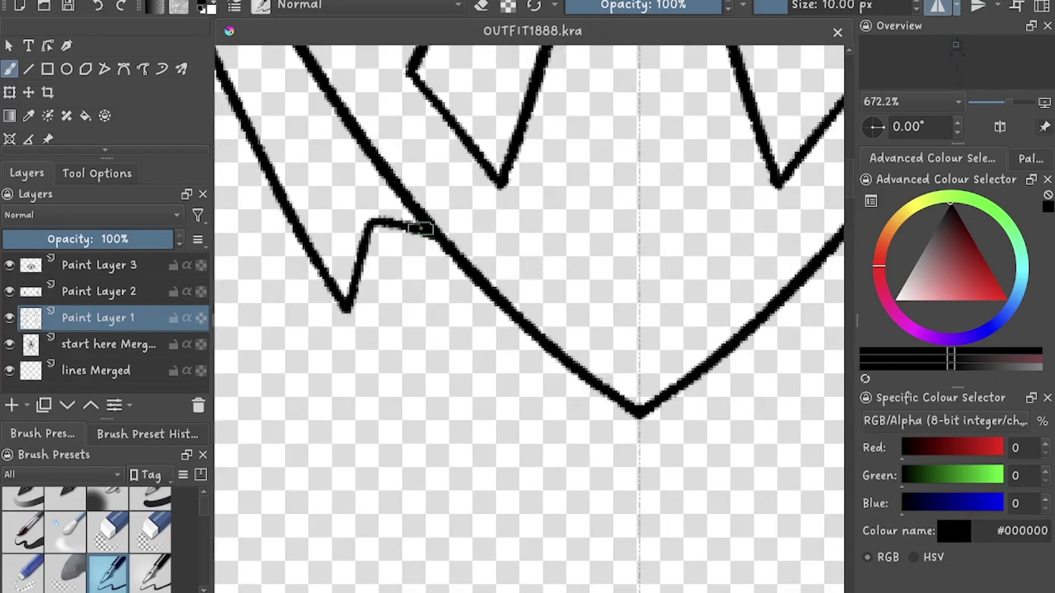
{"action": "key", "text": "ctrl+shift+z"}
{"action": "key", "text": "ctrl+z"}
{"action": "key", "text": "ctrl+z"}
{"action": "key", "text": "ctrl+shift+z"}
{"action": "key", "text": "ctrl+shift+z"}
{"action": "scroll", "coordinate": [590, 381], "scroll_direction": "down", "scroll_amount": 3}
{"action": "scroll", "coordinate": [616, 107], "scroll_direction": "up", "scroll_amount": 3}
{"action": "key", "text": "ctrl+s"}
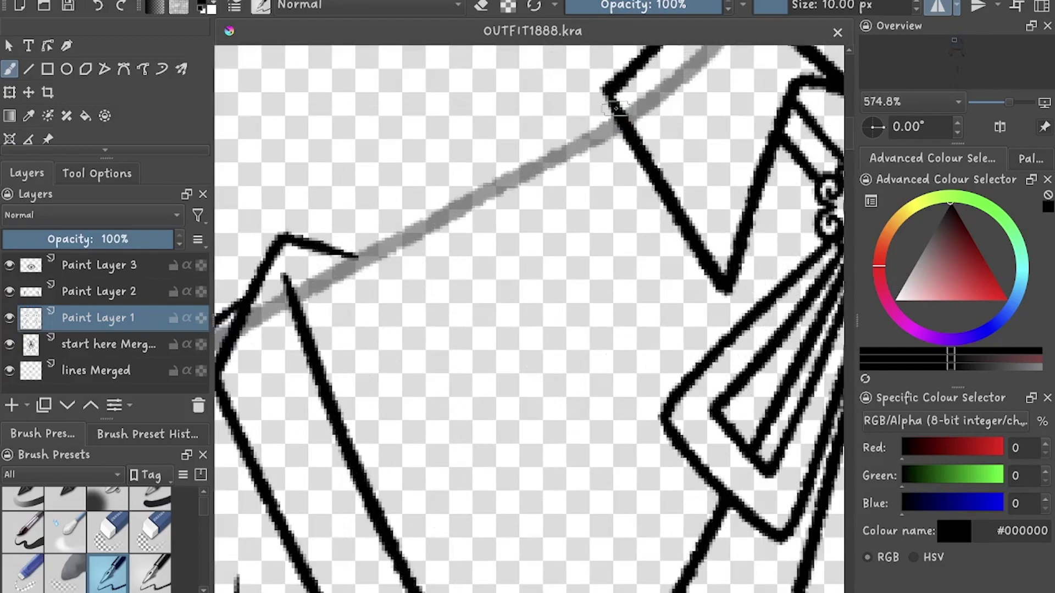
Draw the shoulder line from the lapel's top to the collar, and erase the belt's edge line inside the belt loops
{"action": "scroll", "coordinate": [566, 118], "scroll_direction": "down", "scroll_amount": 7}
{"action": "scroll", "coordinate": [555, 189], "scroll_direction": "up", "scroll_amount": 3}
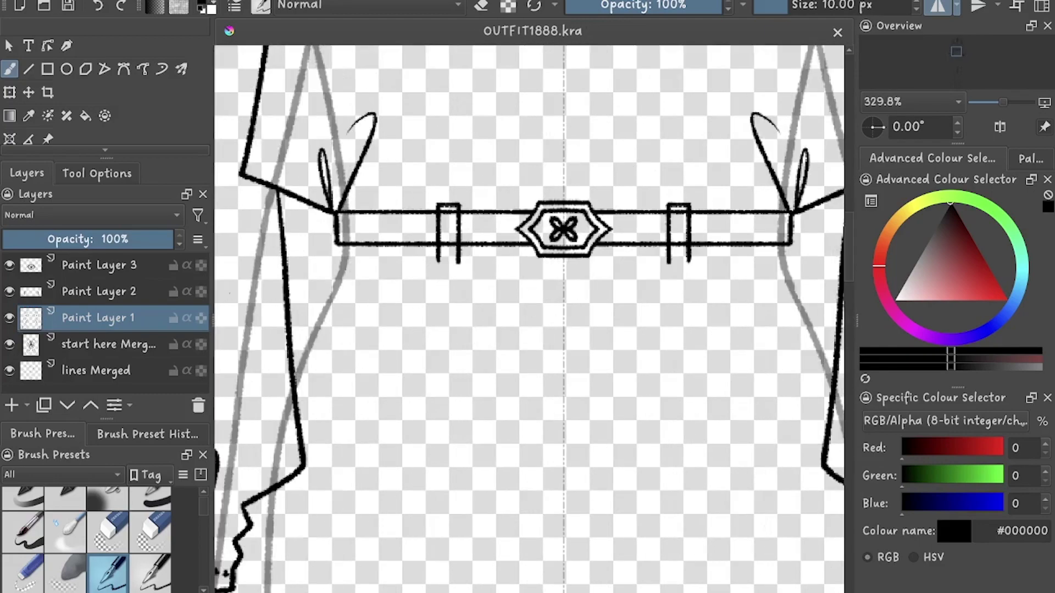
{"action": "key", "text": "e"}
{"action": "scroll", "coordinate": [442, 220], "scroll_direction": "up", "scroll_amount": 4}
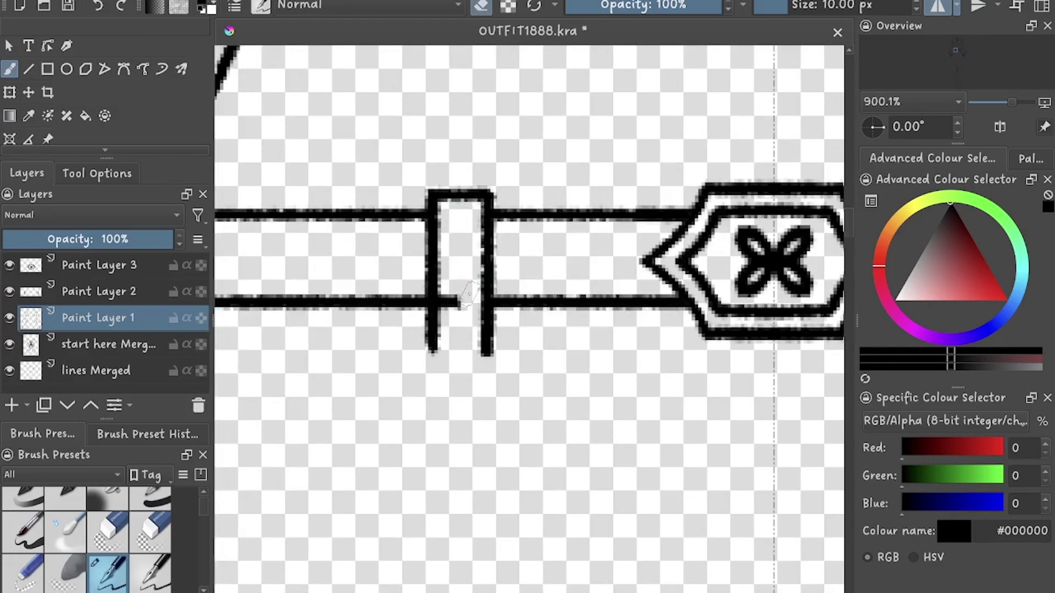
Draw the hip line curving from the belt's end to the sleeve's inner edge, with a small pointed fold beside it
{"action": "scroll", "coordinate": [466, 294], "scroll_direction": "down", "scroll_amount": 7}
{"action": "scroll", "coordinate": [423, 168], "scroll_direction": "up", "scroll_amount": 3}
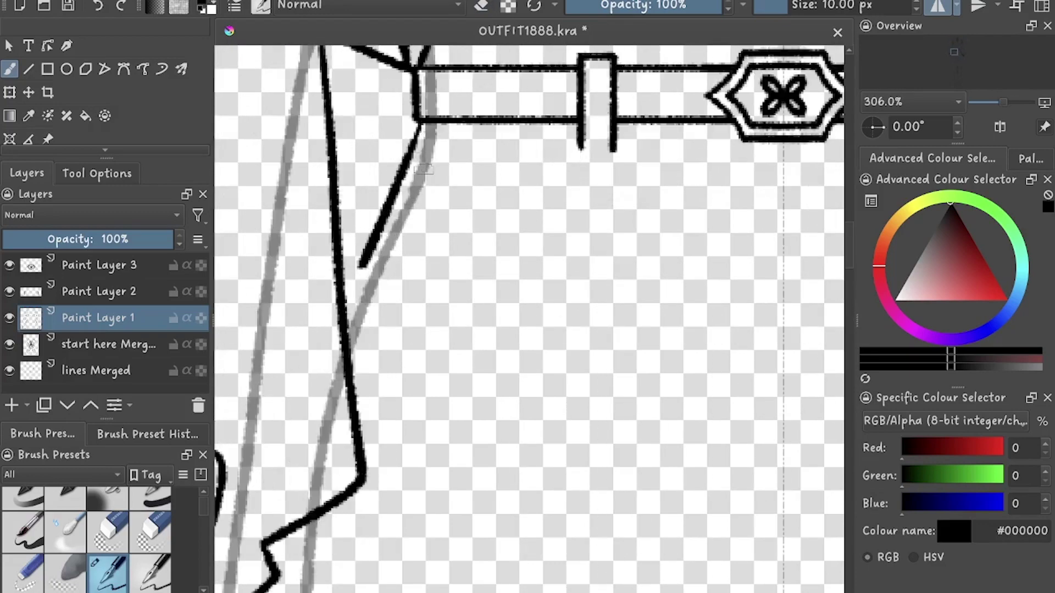
{"action": "scroll", "coordinate": [457, 117], "scroll_direction": "up", "scroll_amount": 1}
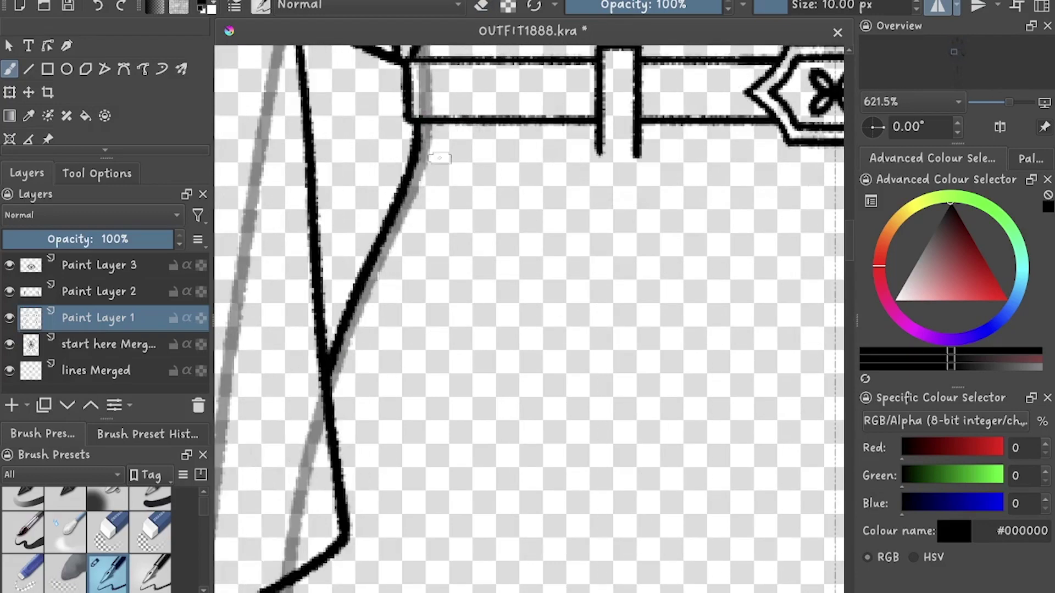
{"action": "scroll", "coordinate": [450, 192], "scroll_direction": "down", "scroll_amount": 4}
{"action": "scroll", "coordinate": [554, 142], "scroll_direction": "up", "scroll_amount": 2}
Draw a narrow rectangular strap hanging below the belt buckle with the Line tool and save the drawing
{"action": "key", "text": "v"}
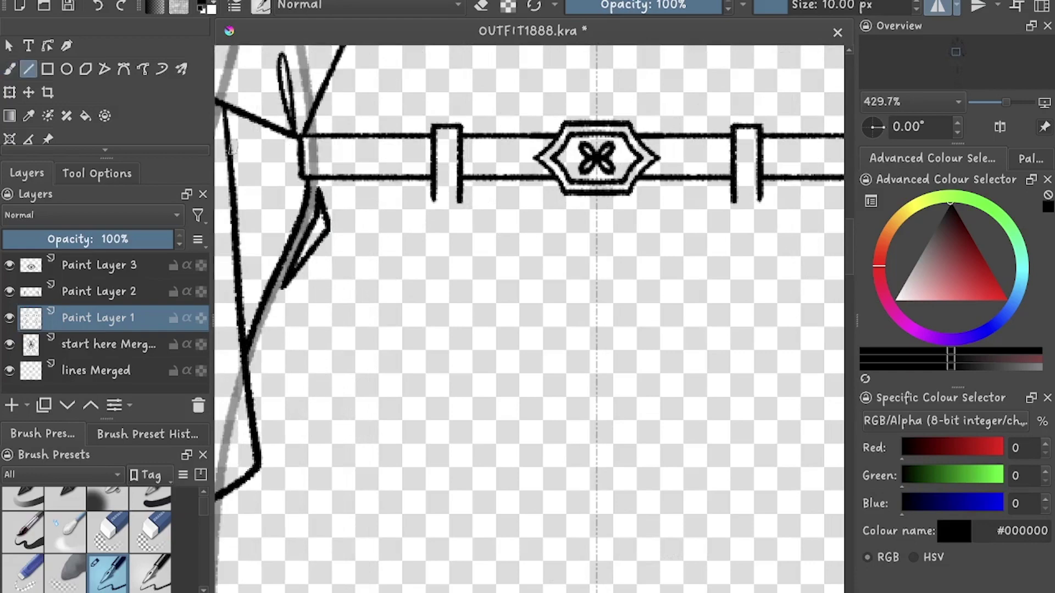
{"action": "scroll", "coordinate": [567, 205], "scroll_direction": "down", "scroll_amount": 8}
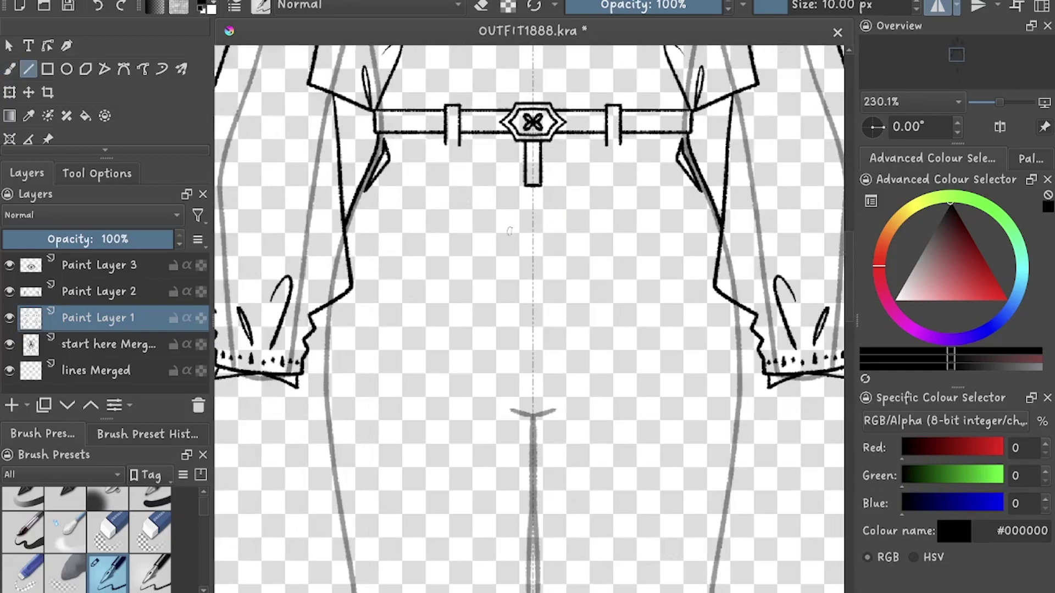
{"action": "key", "text": "b"}
{"action": "key", "text": "ctrl+s"}
{"action": "scroll", "coordinate": [424, 251], "scroll_direction": "up", "scroll_amount": 3}
{"action": "scroll", "coordinate": [424, 252], "scroll_direction": "down", "scroll_amount": 3}
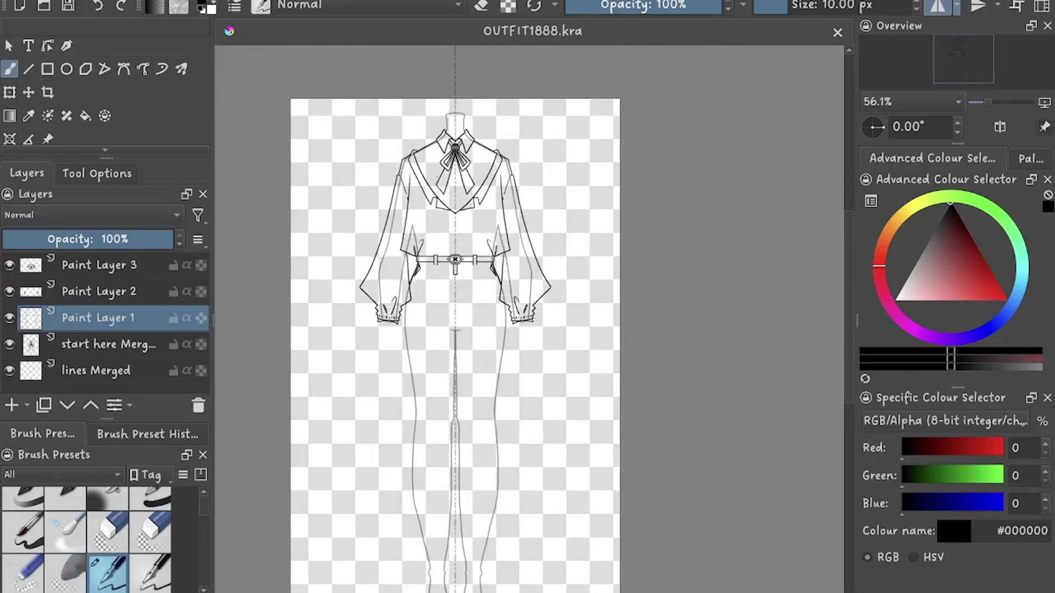
Select the "lines Merged" layer and erase the grey body lines behind the collar and shoulders with an eraser brush
{"action": "scroll", "coordinate": [425, 251], "scroll_direction": "up", "scroll_amount": 1}
{"action": "left_click", "coordinate": [96, 371]}
{"action": "left_click", "coordinate": [108, 531]}
{"action": "scroll", "coordinate": [426, 110], "scroll_direction": "up", "scroll_amount": 5}
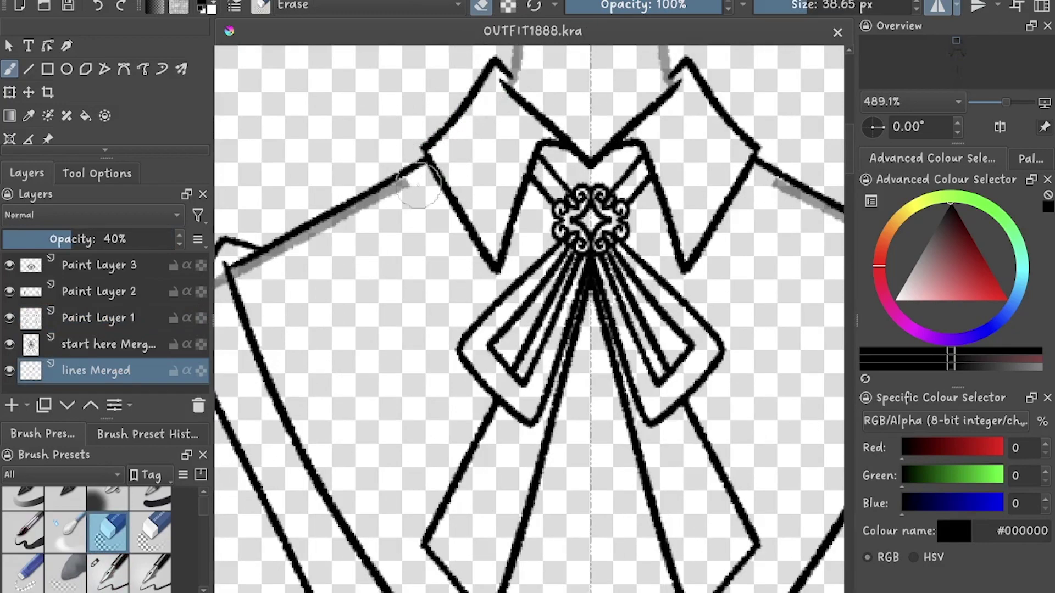
{"action": "scroll", "coordinate": [418, 190], "scroll_direction": "down", "scroll_amount": 2}
Erase the grey body lines inside the sleeves, cuffs and waist, and save the drawing
{"action": "scroll", "coordinate": [340, 256], "scroll_direction": "down", "scroll_amount": 10}
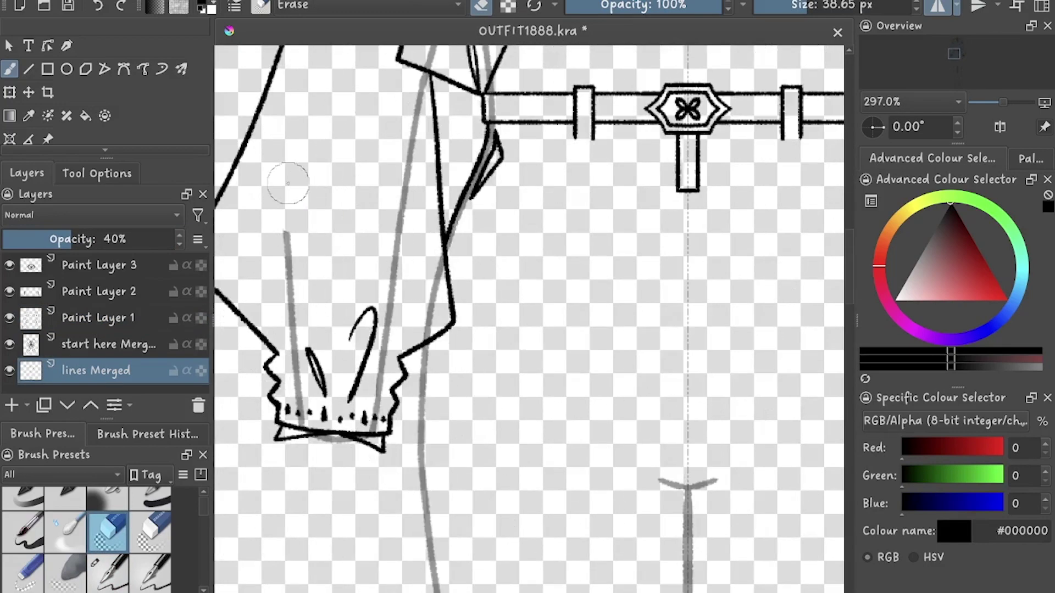
{"action": "scroll", "coordinate": [382, 426], "scroll_direction": "up", "scroll_amount": 4}
{"action": "scroll", "coordinate": [326, 370], "scroll_direction": "up", "scroll_amount": 3}
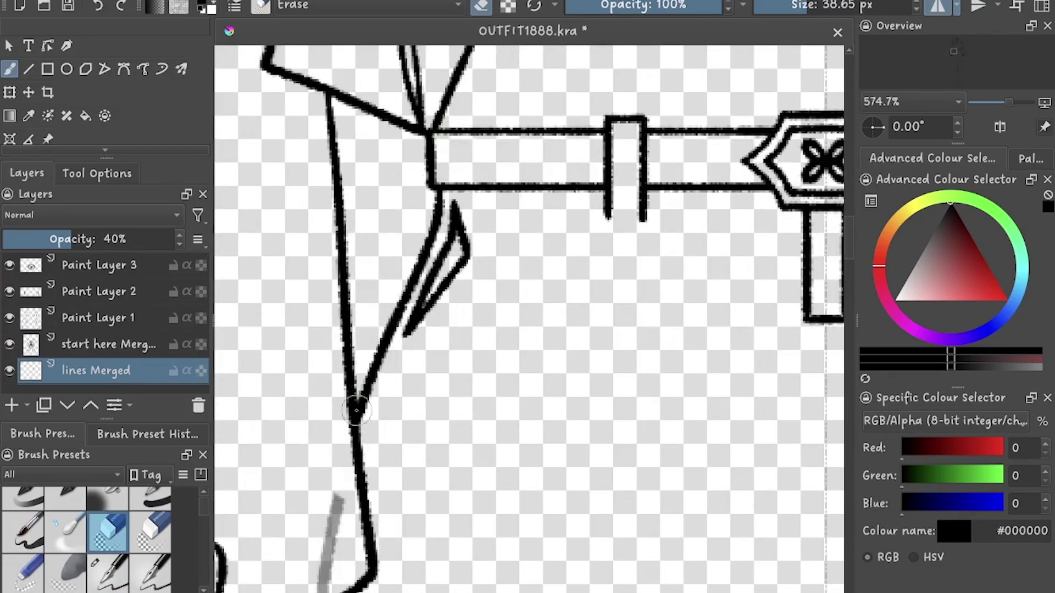
{"action": "scroll", "coordinate": [327, 370], "scroll_direction": "down", "scroll_amount": 3}
{"action": "scroll", "coordinate": [357, 329], "scroll_direction": "down", "scroll_amount": 8}
{"action": "key", "text": "ctrl+s"}
{"action": "scroll", "coordinate": [413, 233], "scroll_direction": "up", "scroll_amount": 1}
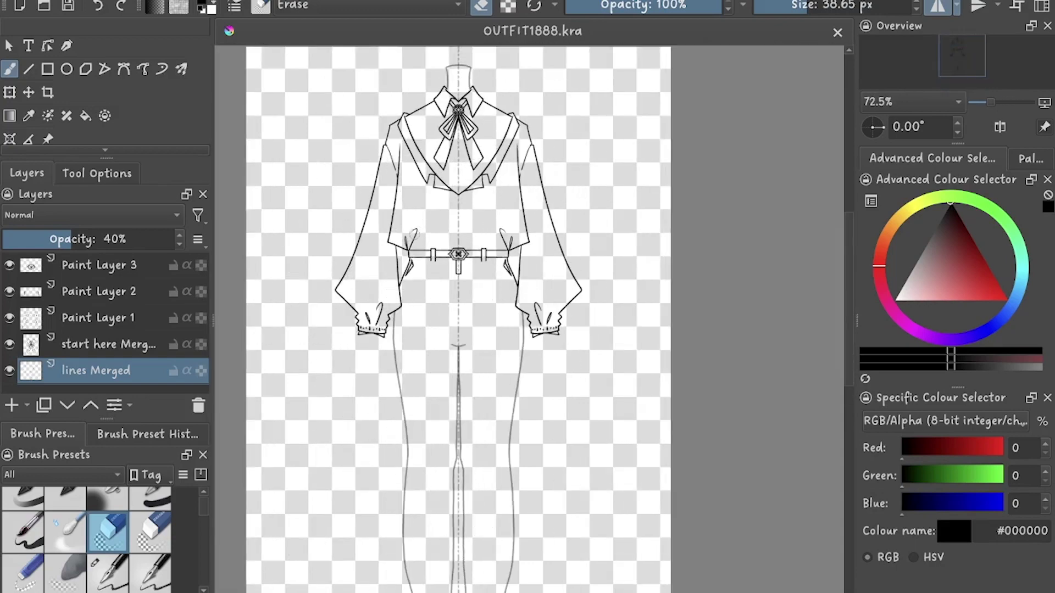
Switch back to the ink brush, enable vertical mirroring with its axis just below the ankles, and activate the "start here Merged" layer
{"action": "key", "text": "/"}
{"action": "scroll", "coordinate": [495, 360], "scroll_direction": "up", "scroll_amount": 3}
{"action": "scroll", "coordinate": [494, 360], "scroll_direction": "down", "scroll_amount": 6}
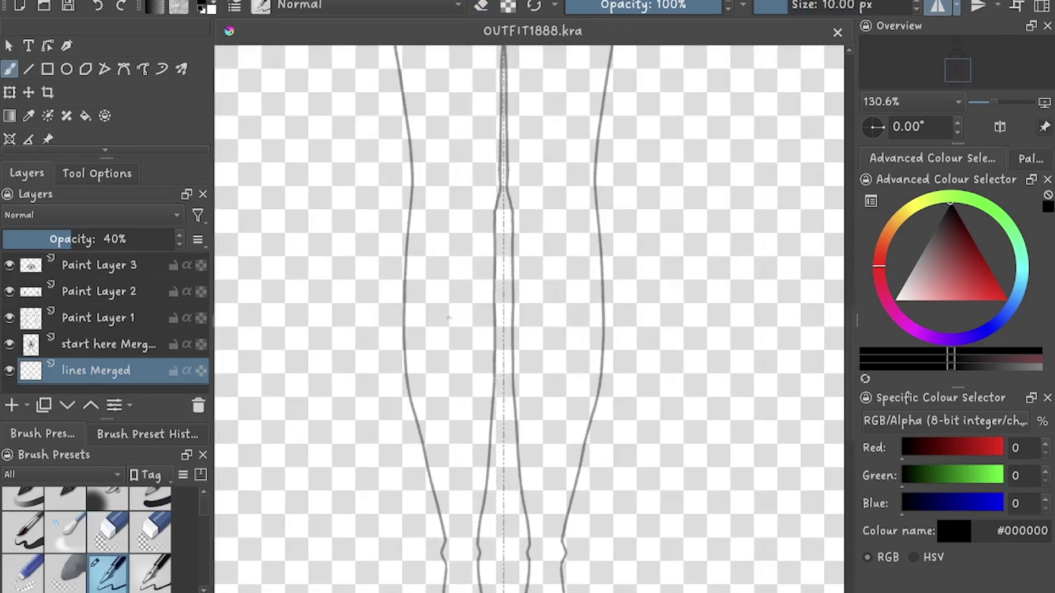
{"action": "scroll", "coordinate": [495, 361], "scroll_direction": "up", "scroll_amount": 3}
{"action": "scroll", "coordinate": [495, 361], "scroll_direction": "up", "scroll_amount": 5}
{"action": "scroll", "coordinate": [506, 178], "scroll_direction": "down", "scroll_amount": 8}
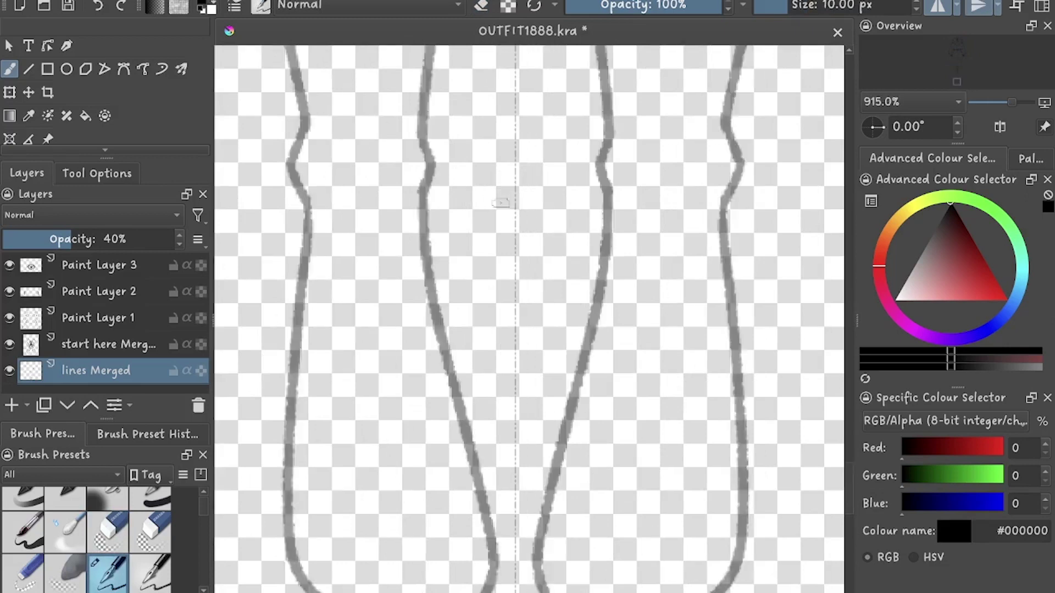
{"action": "left_click_drag", "start_coordinate": [423, 177], "coordinate": [348, 426]}
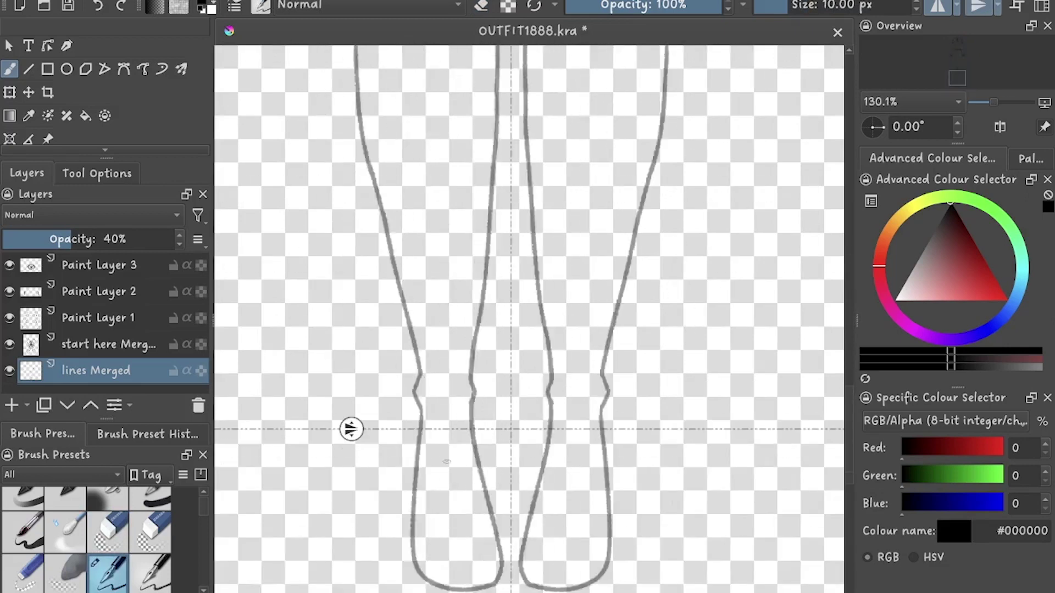
{"action": "scroll", "coordinate": [348, 379], "scroll_direction": "up", "scroll_amount": 9}
{"action": "key", "text": "Page_Up"}
{"action": "scroll", "coordinate": [495, 345], "scroll_direction": "up", "scroll_amount": 2}
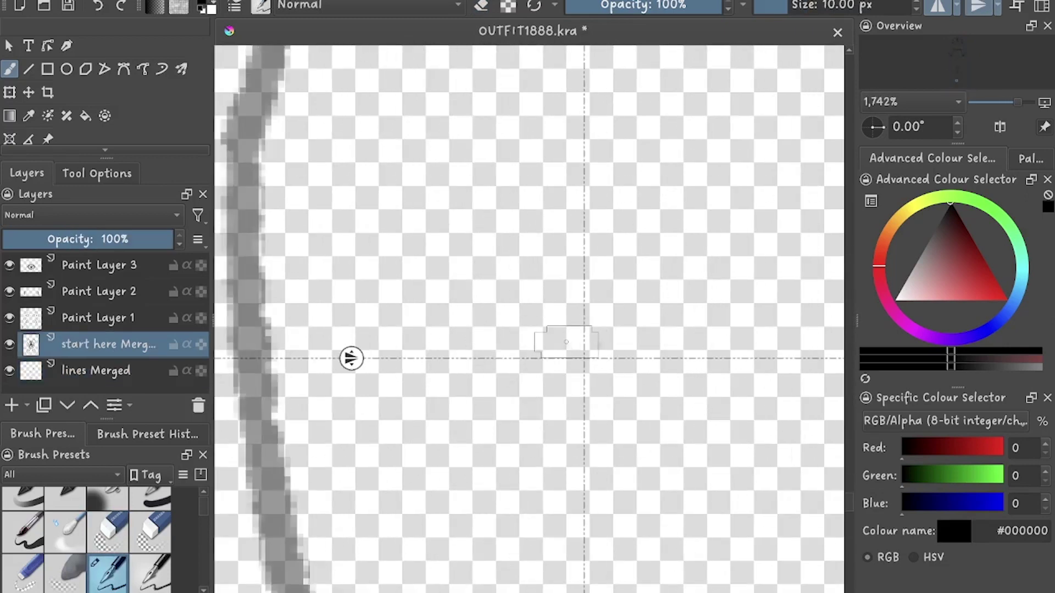
{"action": "key", "text": "b"}
{"action": "left_click_drag", "start_coordinate": [566, 283], "coordinate": [513, 329]}
{"action": "key", "text": "ctrl+z"}
{"action": "mouse_move", "coordinate": [577, 352]}
{"action": "left_mouse_down"}
{"action": "mouse_move", "coordinate": [533, 287]}
{"action": "mouse_move", "coordinate": [483, 254]}
{"action": "left_mouse_up"}
{"action": "key", "text": "ctrl+z"}
{"action": "key", "text": "ctrl+shift+z"}
{"action": "key", "text": "ctrl+z"}
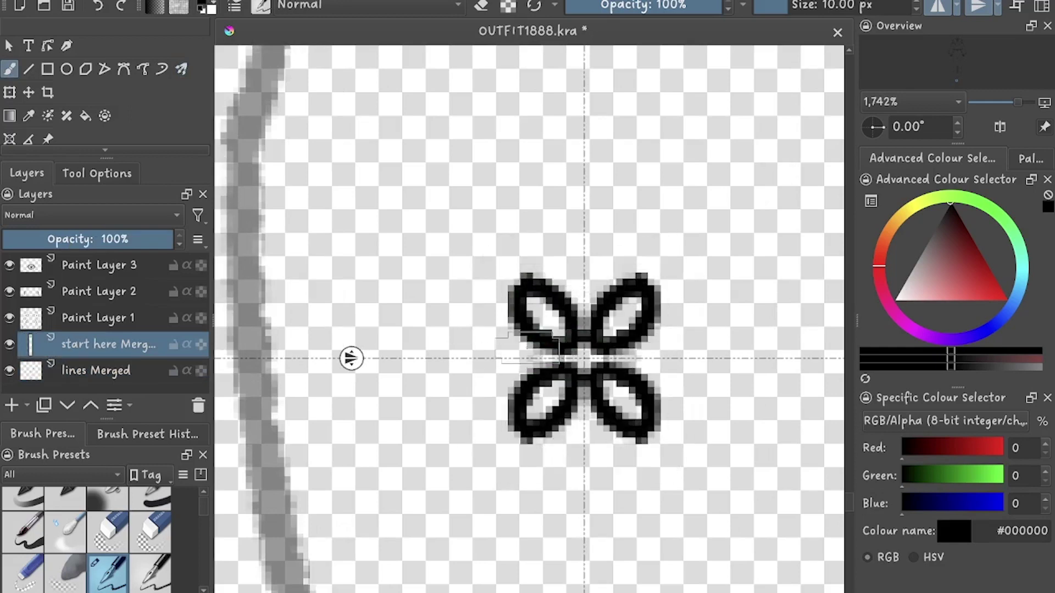
{"action": "key", "text": "ctrl+z"}
Draw four small petals around the mirror axes' crossing, surround them with curled lobes and oval petals above and below, and save
{"action": "mouse_move", "coordinate": [570, 342]}
{"action": "left_mouse_down"}
{"action": "mouse_move", "coordinate": [524, 313]}
{"action": "mouse_move", "coordinate": [572, 338]}
{"action": "left_mouse_up"}
{"action": "left_click_drag", "start_coordinate": [550, 296], "coordinate": [516, 384]}
{"action": "key", "text": "ctrl+z"}
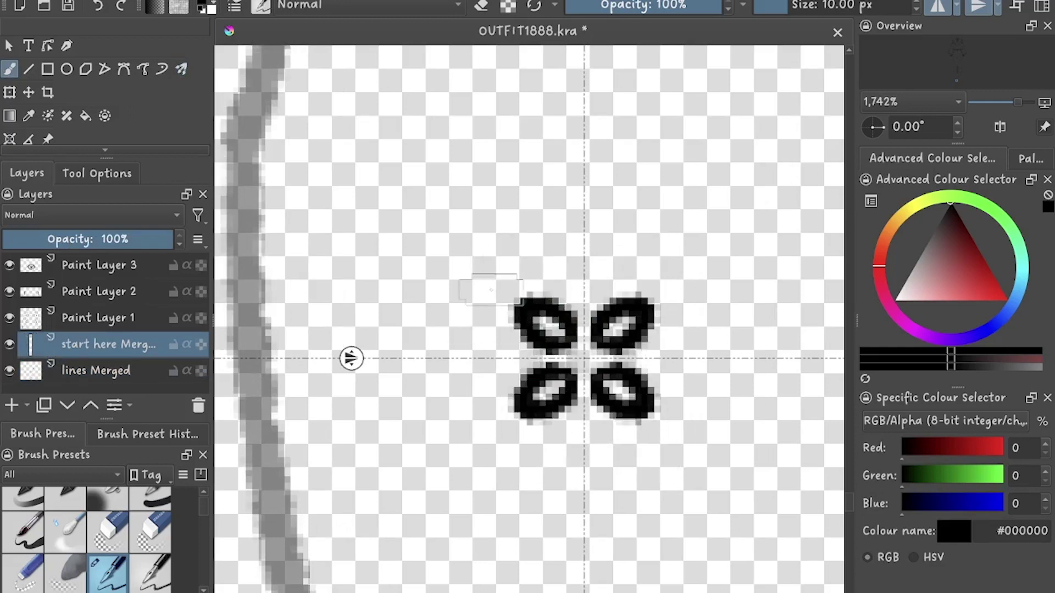
{"action": "left_click_drag", "start_coordinate": [492, 300], "coordinate": [514, 354]}
{"action": "mouse_move", "coordinate": [518, 275]}
{"action": "left_mouse_down"}
{"action": "mouse_move", "coordinate": [512, 253]}
{"action": "mouse_move", "coordinate": [584, 306]}
{"action": "mouse_move", "coordinate": [582, 370]}
{"action": "mouse_move", "coordinate": [548, 363]}
{"action": "mouse_move", "coordinate": [588, 288]}
{"action": "mouse_move", "coordinate": [582, 215]}
{"action": "left_mouse_up"}
{"action": "key", "text": "ctrl+s"}
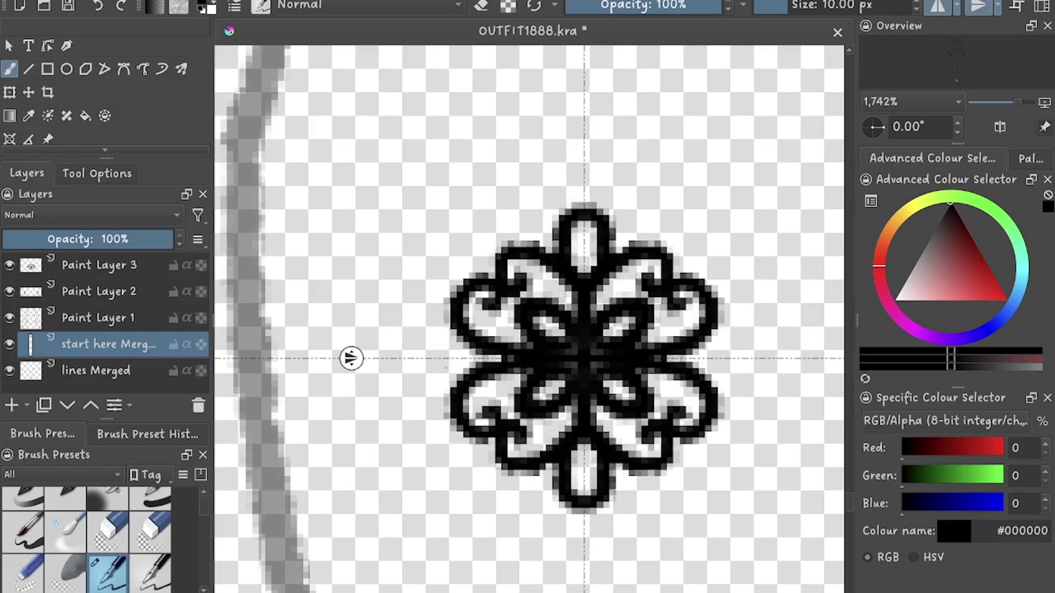
Add small oval petals on the flower's two sides, redraw the outer lobes' curls as spirals, and save the drawing
{"action": "scroll", "coordinate": [549, 274], "scroll_direction": "down", "scroll_amount": 5}
{"action": "scroll", "coordinate": [550, 275], "scroll_direction": "up", "scroll_amount": 3}
{"action": "scroll", "coordinate": [351, 290], "scroll_direction": "up", "scroll_amount": 3}
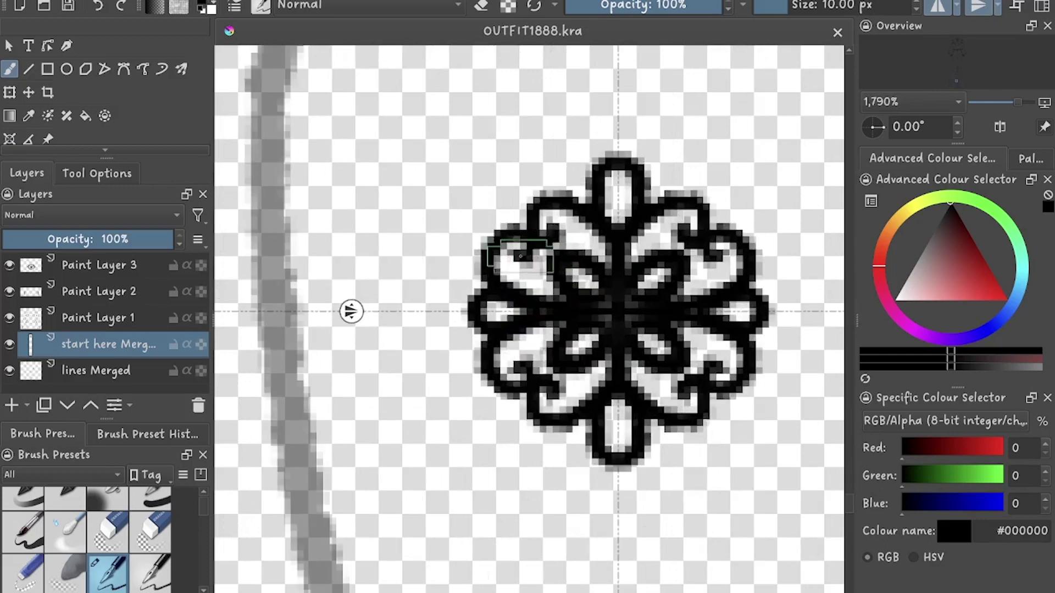
{"action": "key", "text": "ctrl+z"}
{"action": "key", "text": "ctrl+z"}
{"action": "key", "text": "ctrl+z"}
{"action": "key", "text": "ctrl+shift+z"}
{"action": "key", "text": "ctrl+shift+z"}
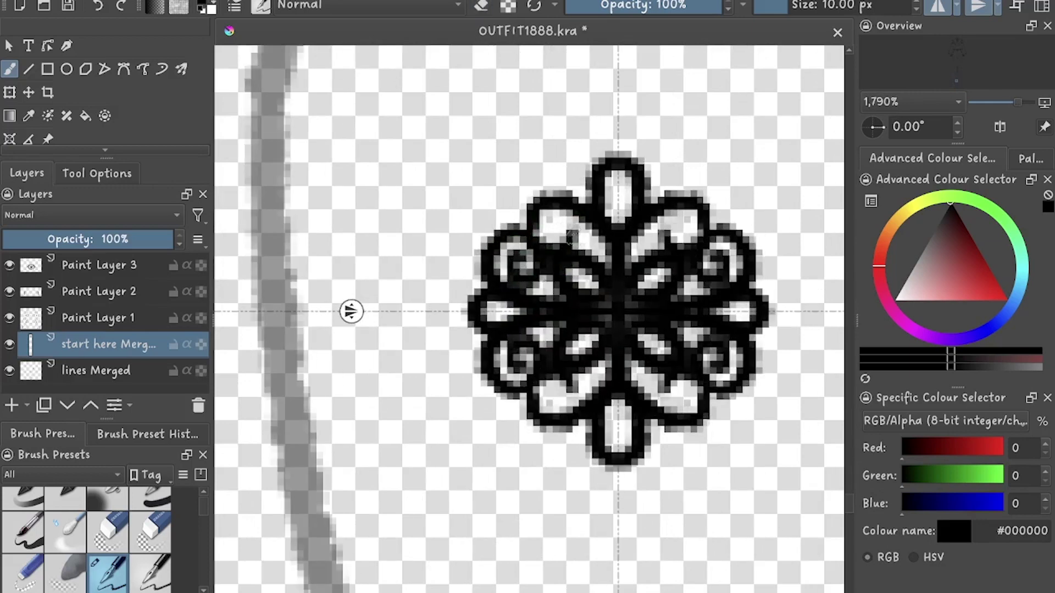
{"action": "scroll", "coordinate": [553, 236], "scroll_direction": "down", "scroll_amount": 5}
{"action": "key", "text": "ctrl+s"}
{"action": "scroll", "coordinate": [602, 165], "scroll_direction": "up", "scroll_amount": 5}
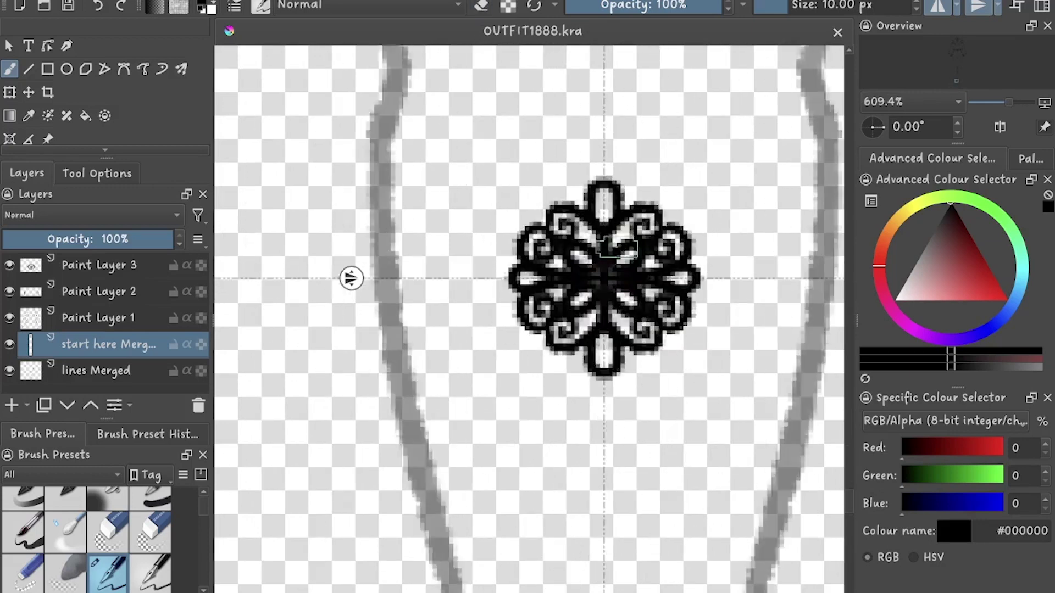
Erase the flower's long top and bottom petals, redraw them shorter, and turn off vertical mirroring
{"action": "key", "text": "e"}
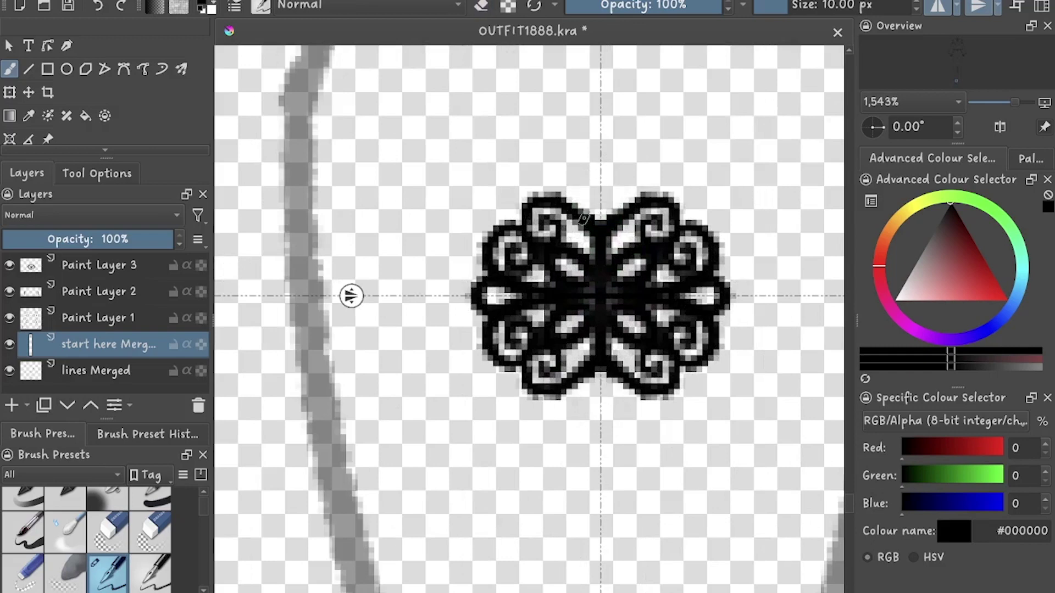
{"action": "mouse_move", "coordinate": [584, 219]}
{"action": "left_mouse_down"}
{"action": "mouse_move", "coordinate": [604, 184]}
{"action": "mouse_move", "coordinate": [602, 226]}
{"action": "left_mouse_up"}
{"action": "key", "text": "ctrl+z"}
{"action": "key", "text": "ctrl+z"}
{"action": "key", "text": "ctrl+shift+z"}
{"action": "key", "text": "ctrl+z"}
{"action": "key", "text": "ctrl+shift+z"}
{"action": "key", "text": "ctrl+shift+z"}
{"action": "scroll", "coordinate": [351, 295], "scroll_direction": "down", "scroll_amount": 3}
{"action": "scroll", "coordinate": [580, 350], "scroll_direction": "up", "scroll_amount": 2}
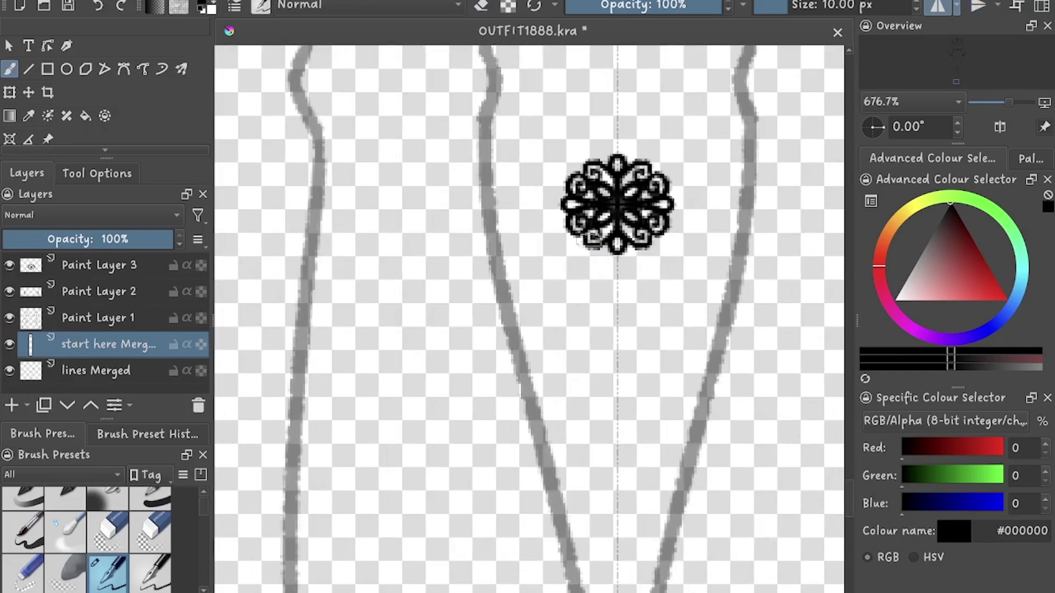
{"action": "mouse_move", "coordinate": [579, 243]}
{"action": "left_mouse_down"}
{"action": "mouse_move", "coordinate": [528, 303]}
{"action": "mouse_move", "coordinate": [605, 267]}
{"action": "left_mouse_up"}
{"action": "left_click_drag", "start_coordinate": [550, 300], "coordinate": [594, 253]}
{"action": "scroll", "coordinate": [594, 254], "scroll_direction": "up", "scroll_amount": 1}
{"action": "left_click_drag", "start_coordinate": [508, 327], "coordinate": [585, 459]}
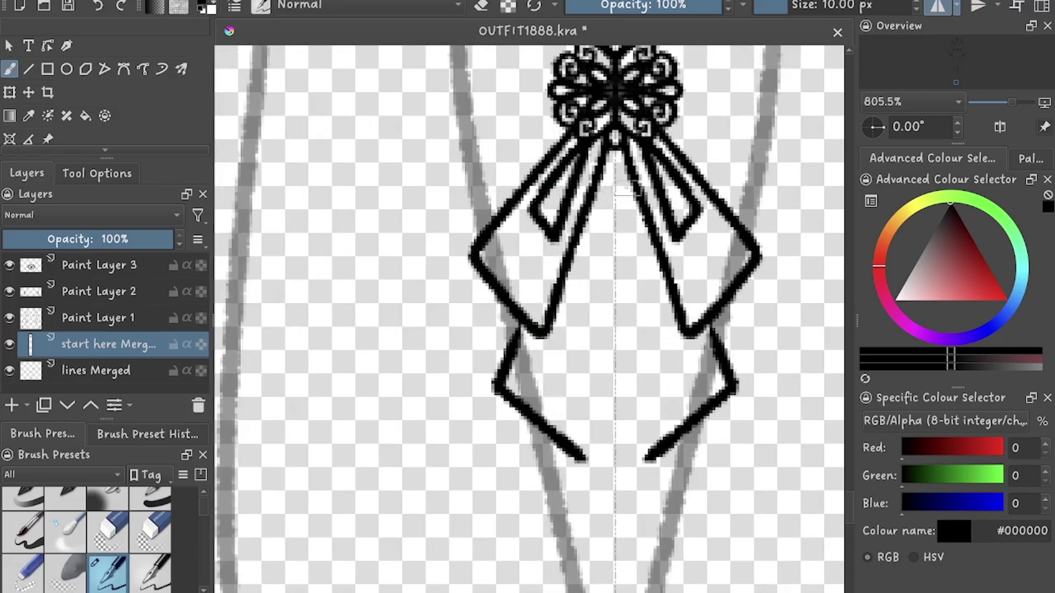
{"action": "key", "text": "ctrl+z"}
{"action": "mouse_move", "coordinate": [494, 294]}
{"action": "left_mouse_down"}
{"action": "mouse_move", "coordinate": [478, 332]}
{"action": "mouse_move", "coordinate": [582, 398]}
{"action": "left_mouse_up"}
{"action": "left_click_drag", "start_coordinate": [609, 156], "coordinate": [611, 184]}
{"action": "scroll", "coordinate": [607, 207], "scroll_direction": "down", "scroll_amount": 3}
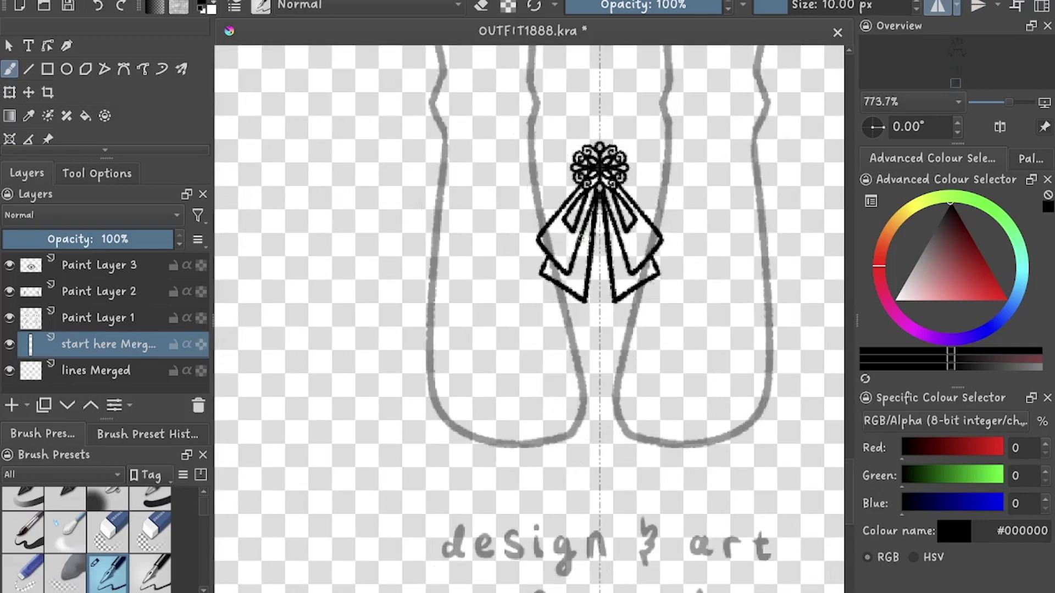
{"action": "key", "text": "ctrl+z"}
{"action": "key", "text": "ctrl+z"}
{"action": "key", "text": "ctrl+z"}
{"action": "key", "text": "ctrl+z"}
{"action": "key", "text": "ctrl+z"}
Draw bow loops with inner folds on both sides of the flower, and two pointed ribbon tails spreading out beneath them
{"action": "scroll", "coordinate": [569, 176], "scroll_direction": "up", "scroll_amount": 3}
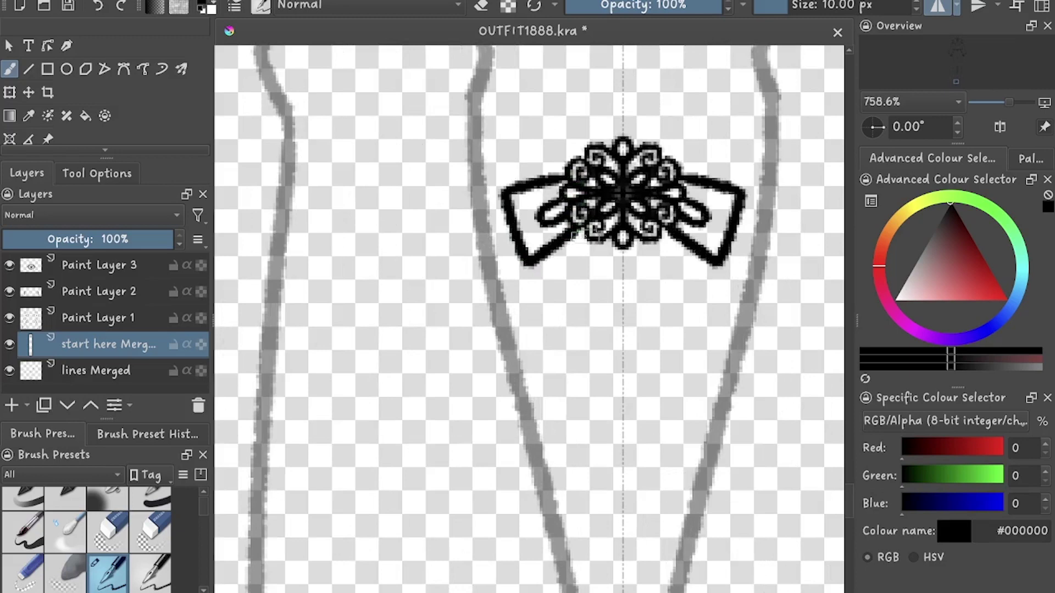
{"action": "scroll", "coordinate": [511, 320], "scroll_direction": "down", "scroll_amount": 3}
{"action": "scroll", "coordinate": [594, 257], "scroll_direction": "up", "scroll_amount": 3}
{"action": "key", "text": "ctrl+z"}
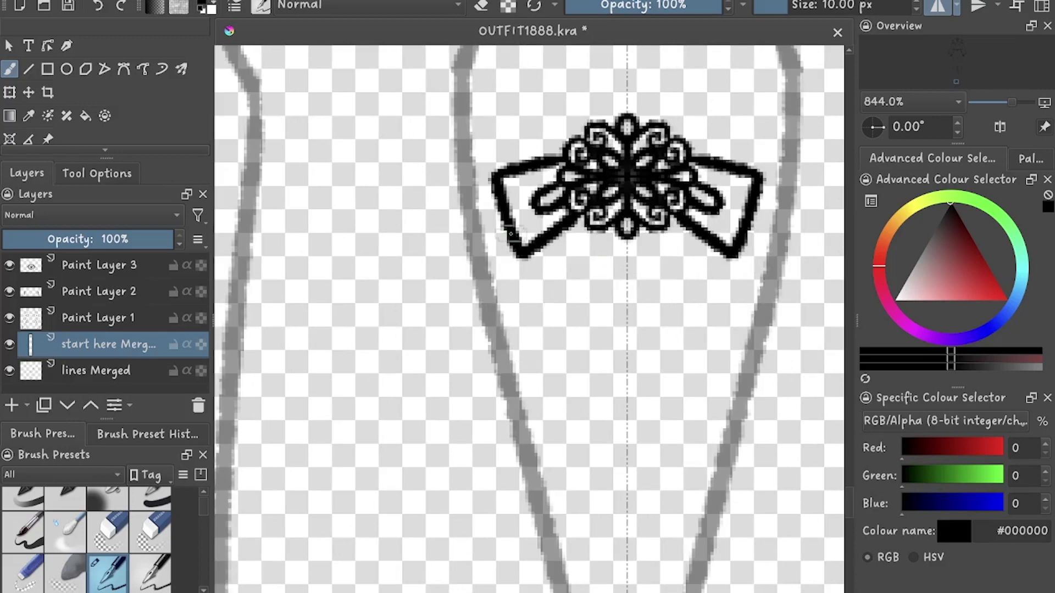
{"action": "left_click_drag", "start_coordinate": [511, 235], "coordinate": [606, 231]}
{"action": "scroll", "coordinate": [582, 198], "scroll_direction": "down", "scroll_amount": 3}
Select the flower bow with a rectangular selection and move it onto the left foot just below the ankle
{"action": "key", "text": "ctrl+r"}
{"action": "left_click_drag", "start_coordinate": [530, 115], "coordinate": [453, 225]}
{"action": "key", "text": "t"}
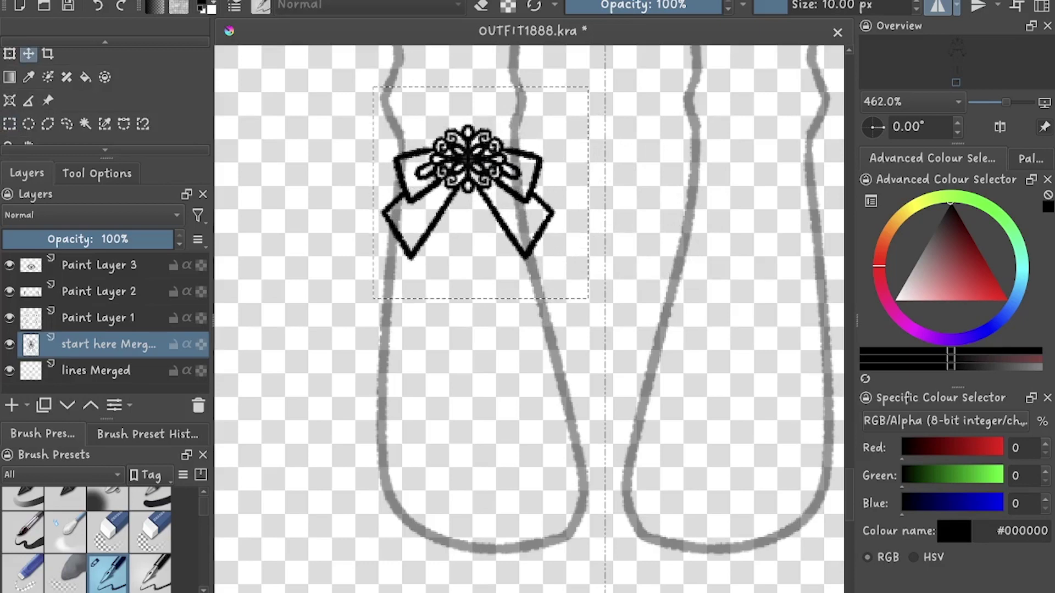
{"action": "scroll", "coordinate": [454, 226], "scroll_direction": "down", "scroll_amount": 1}
Copy the bow to a new layer, mirror it onto the other foot, and merge that layer down
{"action": "key", "text": "ctrl+r"}
{"action": "mouse_move", "coordinate": [377, 196]}
{"action": "left_mouse_down"}
{"action": "mouse_move", "coordinate": [577, 333]}
{"action": "mouse_move", "coordinate": [577, 401]}
{"action": "left_mouse_up"}
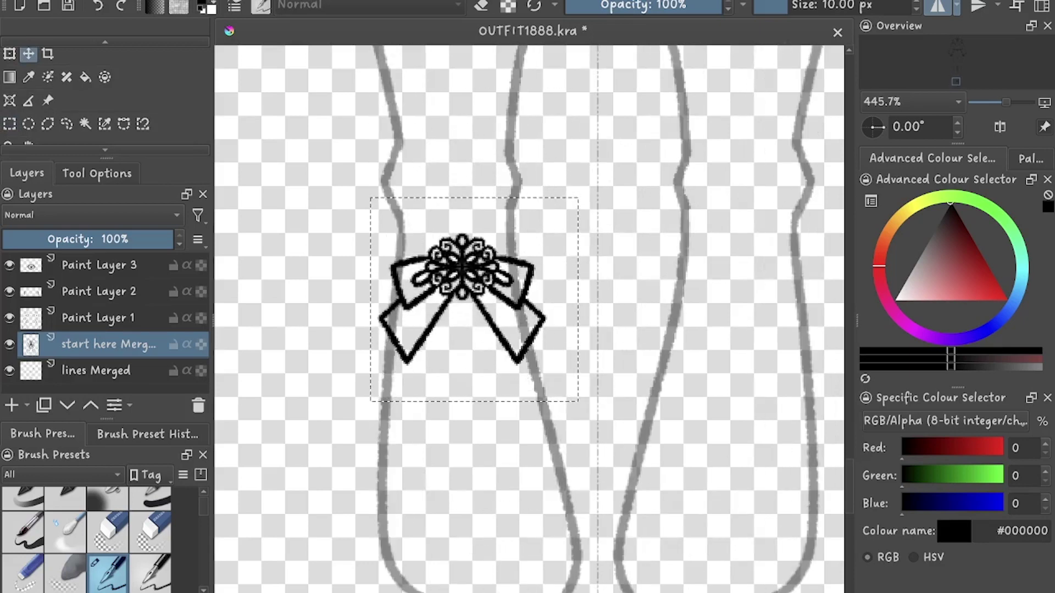
{"action": "scroll", "coordinate": [527, 319], "scroll_direction": "down", "scroll_amount": 2}
{"action": "key", "text": "ctrl+alt+j"}
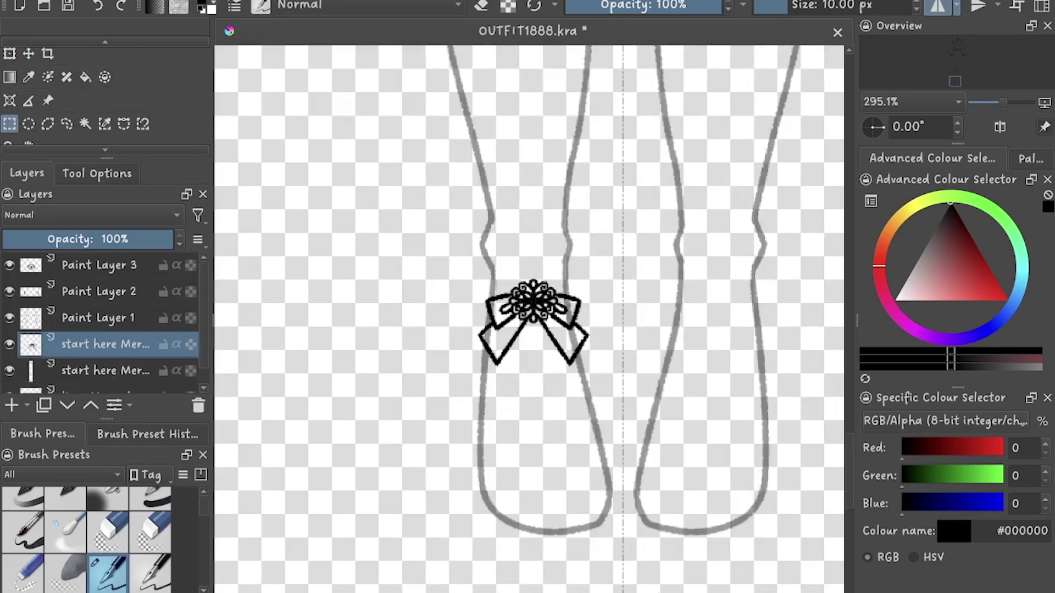
{"action": "key", "text": "ctrl+shift+m"}
{"action": "scroll", "coordinate": [528, 319], "scroll_direction": "up", "scroll_amount": 2}
{"action": "key", "text": "ctrl+e"}
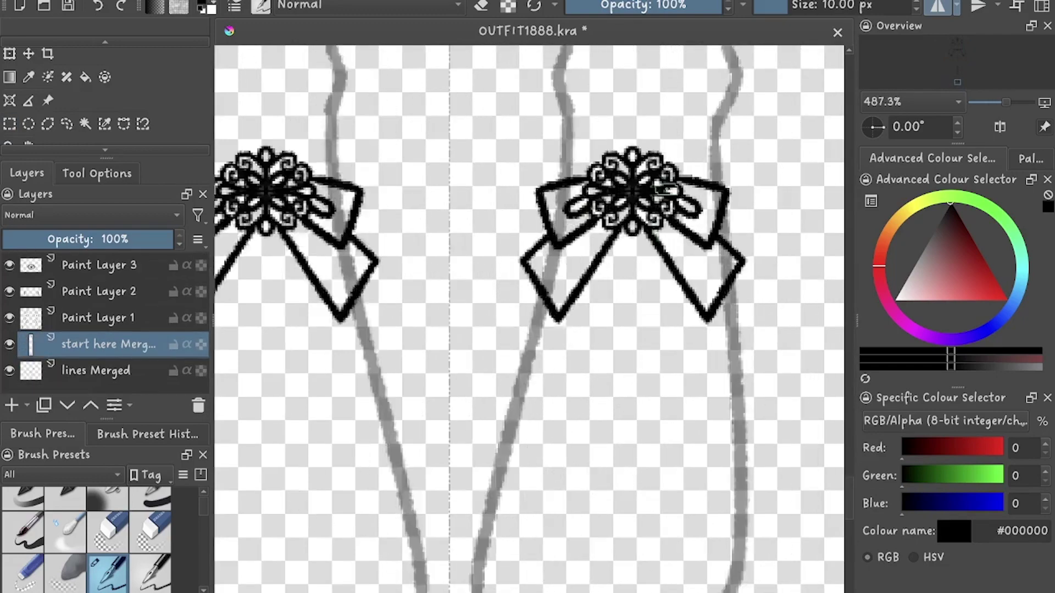
Draw short curved shoe edges rising from the flower bow to both sides of the ankle
{"action": "scroll", "coordinate": [662, 190], "scroll_direction": "up", "scroll_amount": 2}
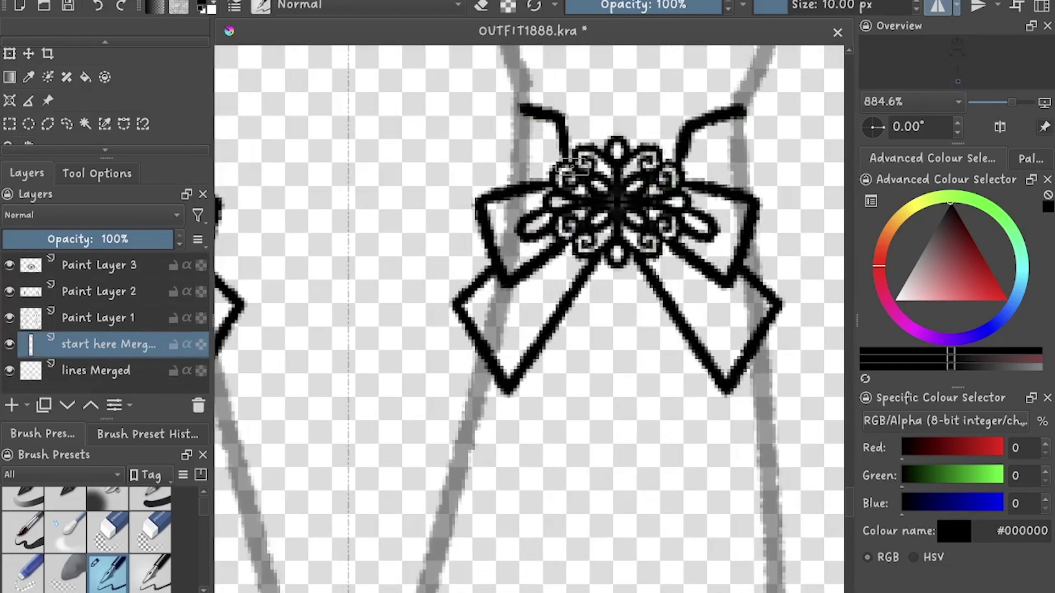
{"action": "scroll", "coordinate": [569, 168], "scroll_direction": "down", "scroll_amount": 4}
{"action": "scroll", "coordinate": [569, 168], "scroll_direction": "up", "scroll_amount": 2}
Draw a narrow strip with slightly slanted sides and a pointed end hanging beneath the flower bow
{"action": "left_click_drag", "start_coordinate": [397, 157], "coordinate": [437, 275]}
{"action": "scroll", "coordinate": [442, 129], "scroll_direction": "up", "scroll_amount": 1}
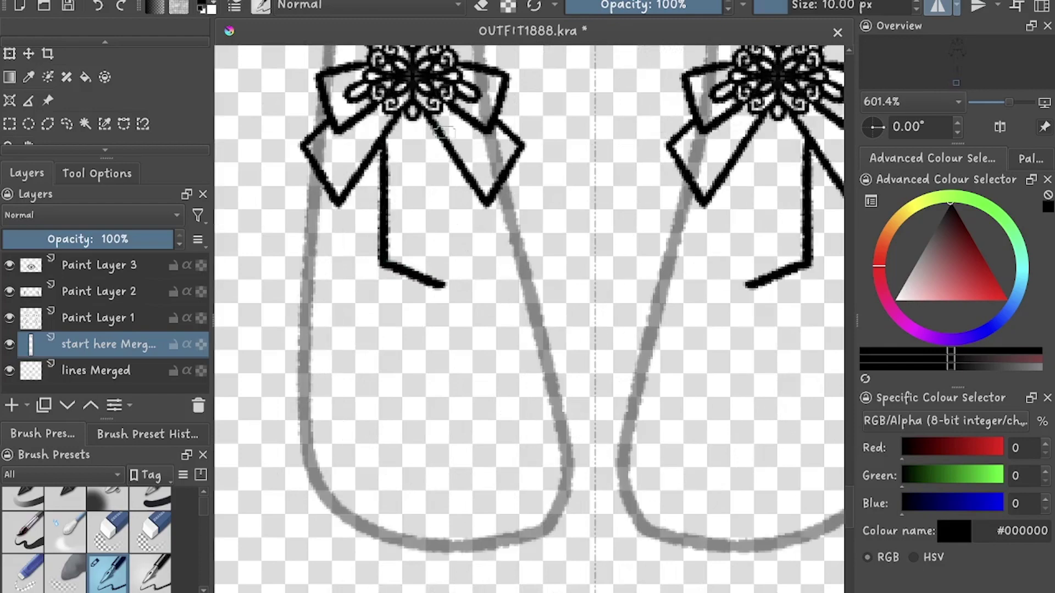
{"action": "key", "text": "ctrl+z"}
{"action": "left_click_drag", "start_coordinate": [391, 135], "coordinate": [386, 259]}
{"action": "mouse_move", "coordinate": [439, 130]}
{"action": "left_mouse_down"}
{"action": "mouse_move", "coordinate": [457, 265]}
{"action": "mouse_move", "coordinate": [459, 251]}
{"action": "left_mouse_up"}
{"action": "key", "text": "ctrl+z"}
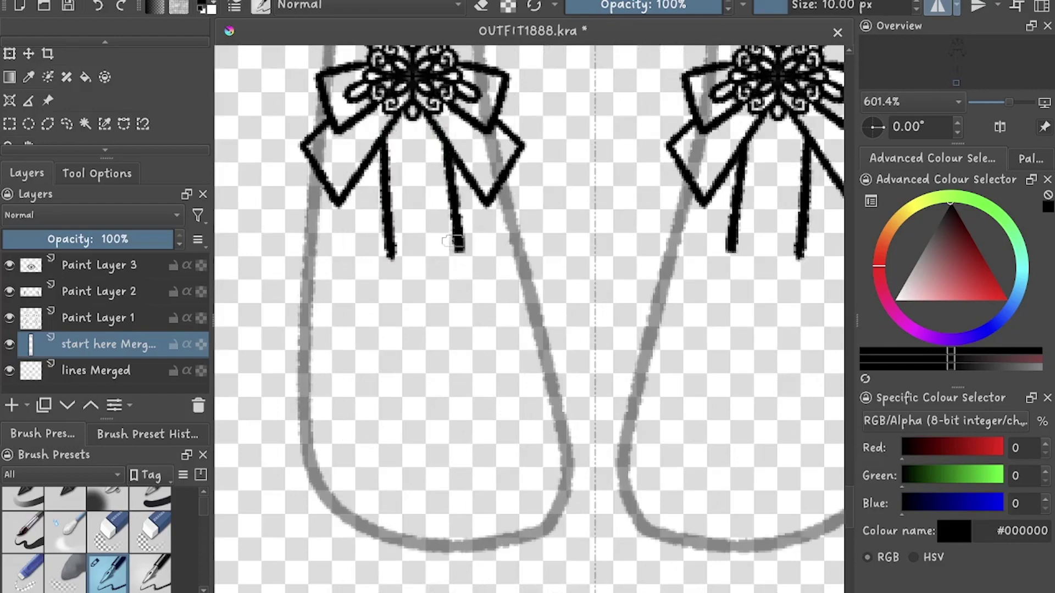
{"action": "scroll", "coordinate": [412, 250], "scroll_direction": "up", "scroll_amount": 2}
{"action": "left_click_drag", "start_coordinate": [388, 254], "coordinate": [432, 277]}
{"action": "scroll", "coordinate": [462, 96], "scroll_direction": "down", "scroll_amount": 3}
Draw an arched toe-cap line across the front of the foot, from the outer edge to the inner edge
{"action": "scroll", "coordinate": [313, 198], "scroll_direction": "up", "scroll_amount": 2}
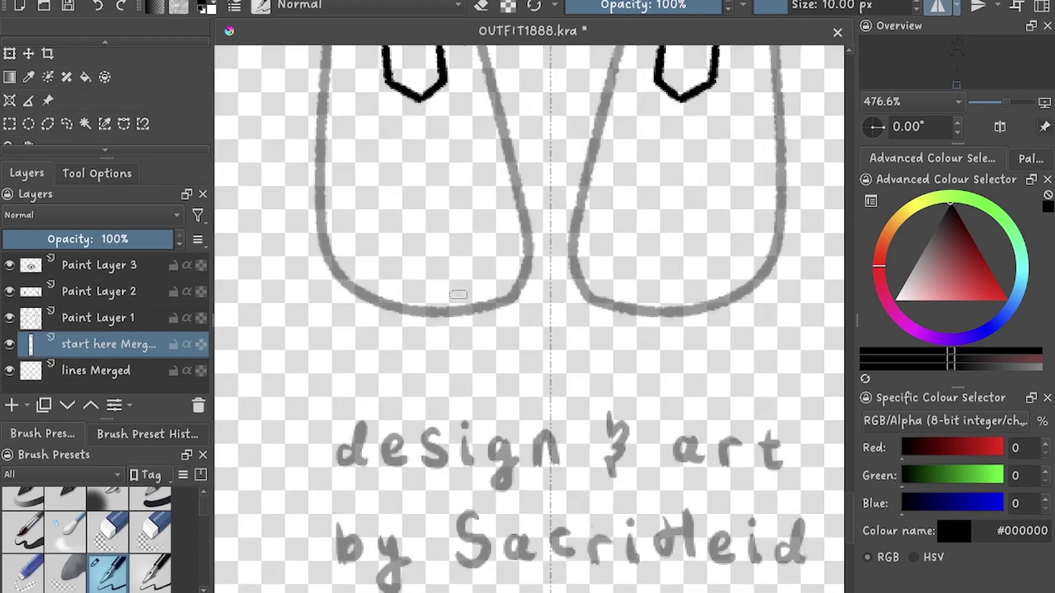
{"action": "left_click_drag", "start_coordinate": [310, 201], "coordinate": [557, 177]}
{"action": "key", "text": "ctrl+z"}
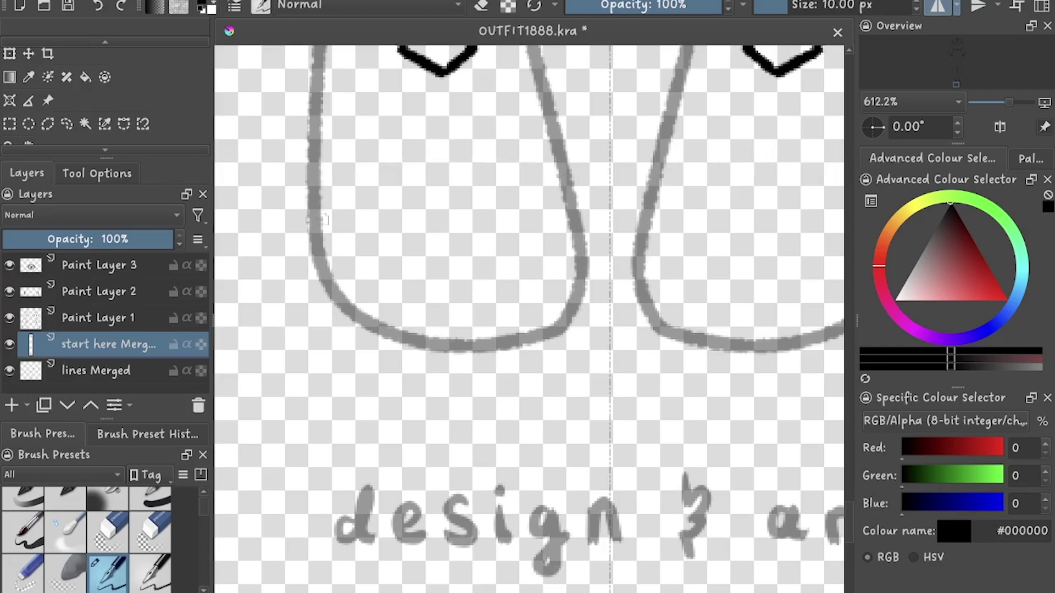
{"action": "left_click_drag", "start_coordinate": [315, 216], "coordinate": [567, 185]}
Draw the platform sole with straight vertical sides and a curved bottom edge under the toe cap
{"action": "scroll", "coordinate": [104, 93], "scroll_direction": "up", "scroll_amount": 2}
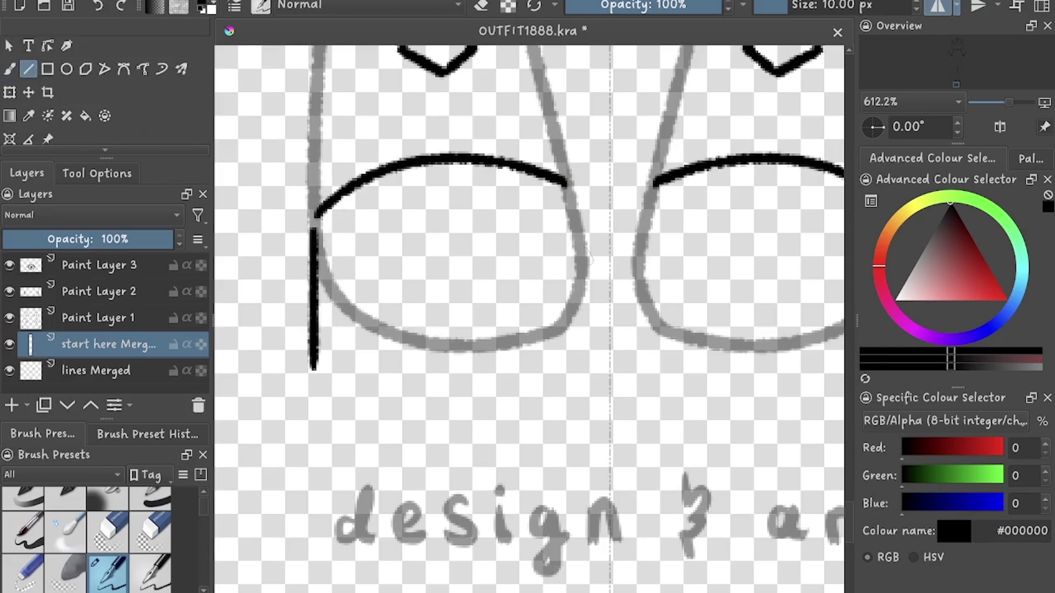
{"action": "left_click_drag", "start_coordinate": [585, 256], "coordinate": [583, 392]}
{"action": "scroll", "coordinate": [286, 328], "scroll_direction": "up", "scroll_amount": 1}
{"action": "left_click_drag", "start_coordinate": [438, 388], "coordinate": [593, 364]}
{"action": "key", "text": "ctrl+z"}
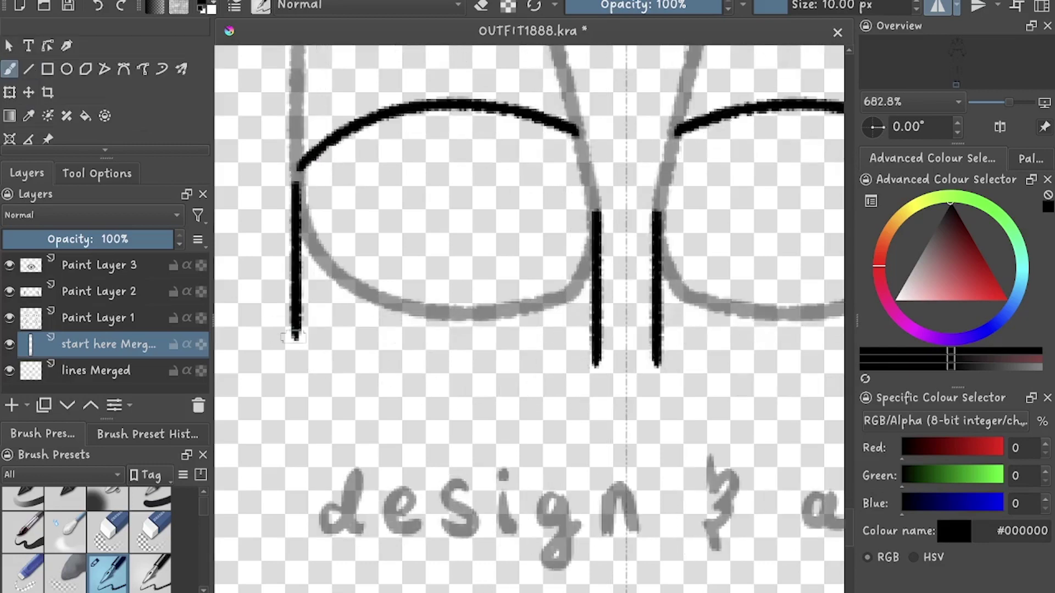
{"action": "mouse_move", "coordinate": [295, 331]}
{"action": "left_mouse_down"}
{"action": "mouse_move", "coordinate": [377, 384]}
{"action": "mouse_move", "coordinate": [595, 363]}
{"action": "left_mouse_up"}
Erase the body lines overlapping the shoes and bows on the lines Merged layer, and save the file
{"action": "scroll", "coordinate": [577, 412], "scroll_direction": "down", "scroll_amount": 8}
{"action": "left_click", "coordinate": [96, 370]}
{"action": "left_click", "coordinate": [107, 532]}
{"action": "key", "text": "ctrl+s"}
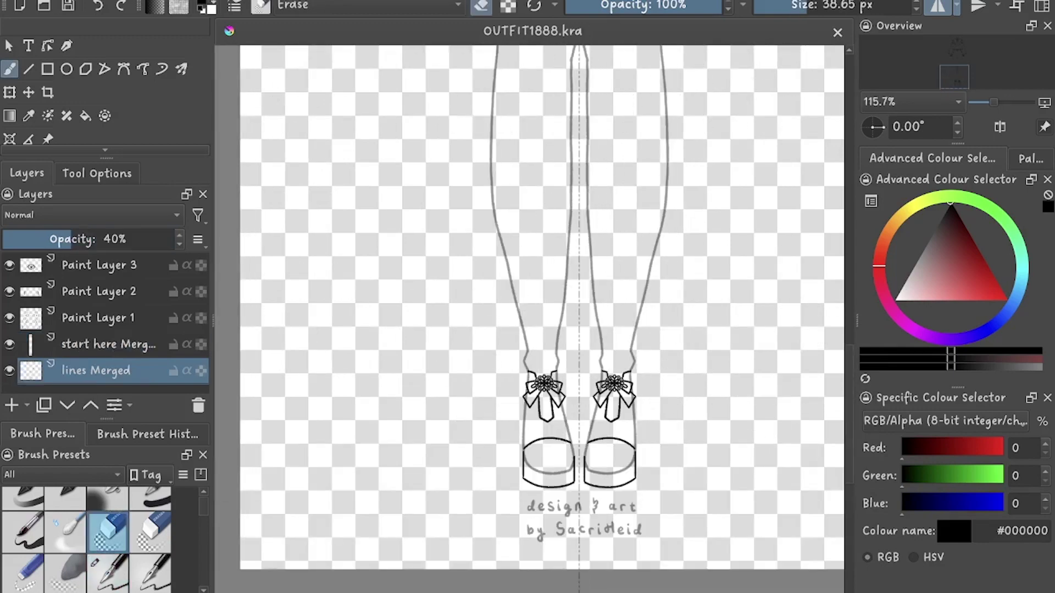
{"action": "scroll", "coordinate": [585, 337], "scroll_direction": "up", "scroll_amount": 6}
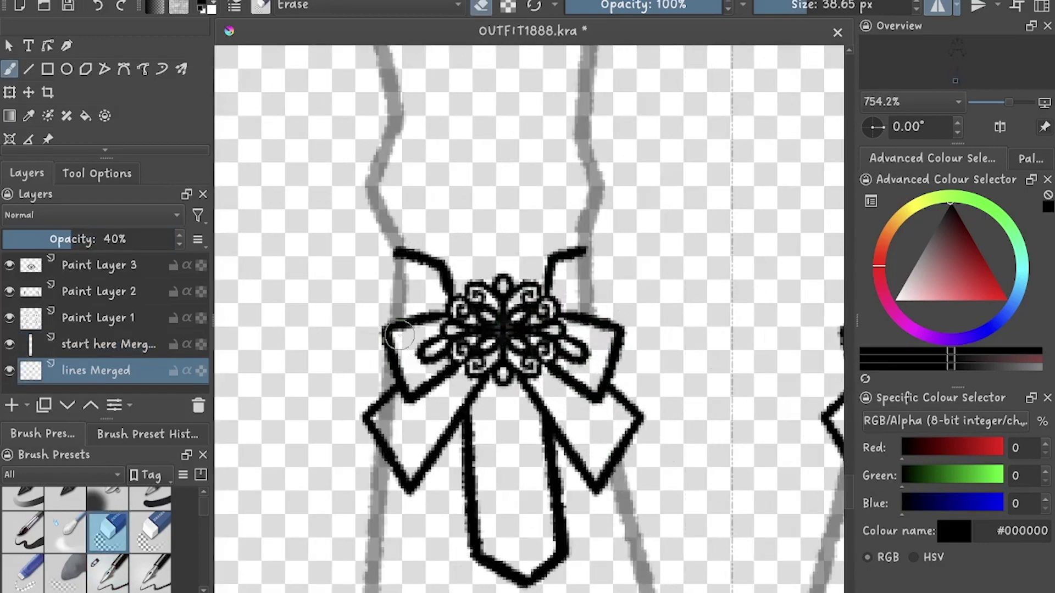
{"action": "scroll", "coordinate": [389, 422], "scroll_direction": "down", "scroll_amount": 10}
{"action": "key", "text": "ctrl+s"}
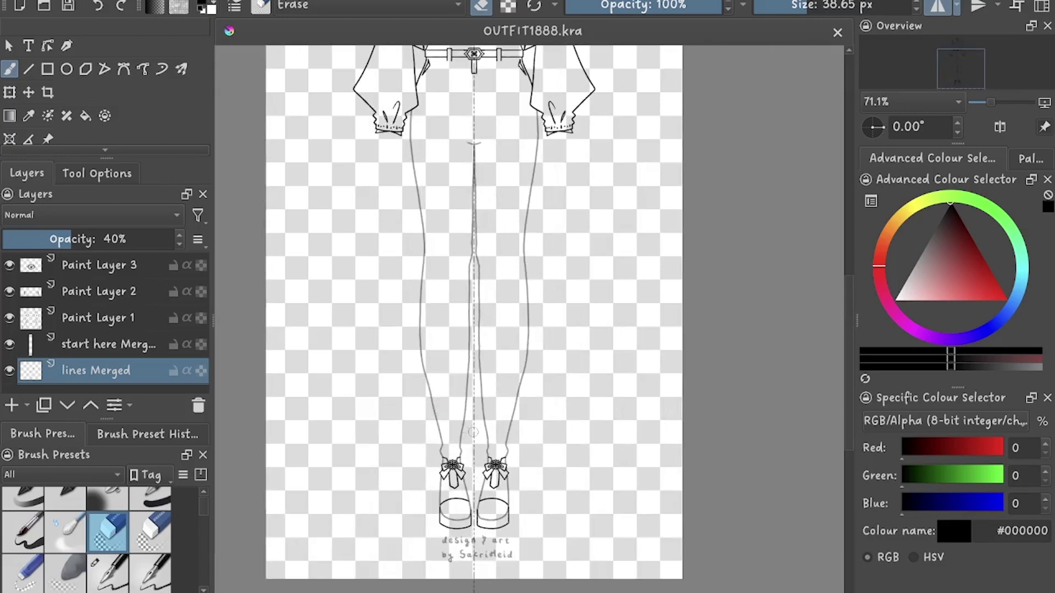
On the start here Merged layer, draw sock cuff lines across both lower legs with the 10 px pen and save
{"action": "scroll", "coordinate": [492, 305], "scroll_direction": "down", "scroll_amount": 3}
{"action": "left_click", "coordinate": [108, 572]}
{"action": "scroll", "coordinate": [493, 305], "scroll_direction": "up", "scroll_amount": 1}
{"action": "scroll", "coordinate": [492, 305], "scroll_direction": "up", "scroll_amount": 5}
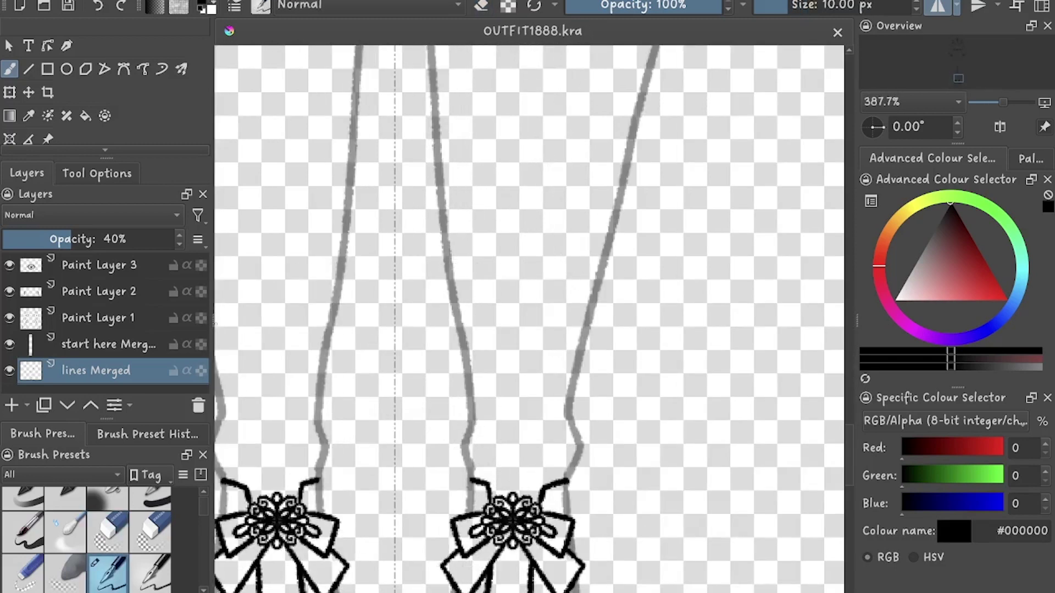
{"action": "key", "text": "Page_Up"}
{"action": "scroll", "coordinate": [360, 371], "scroll_direction": "down", "scroll_amount": 8}
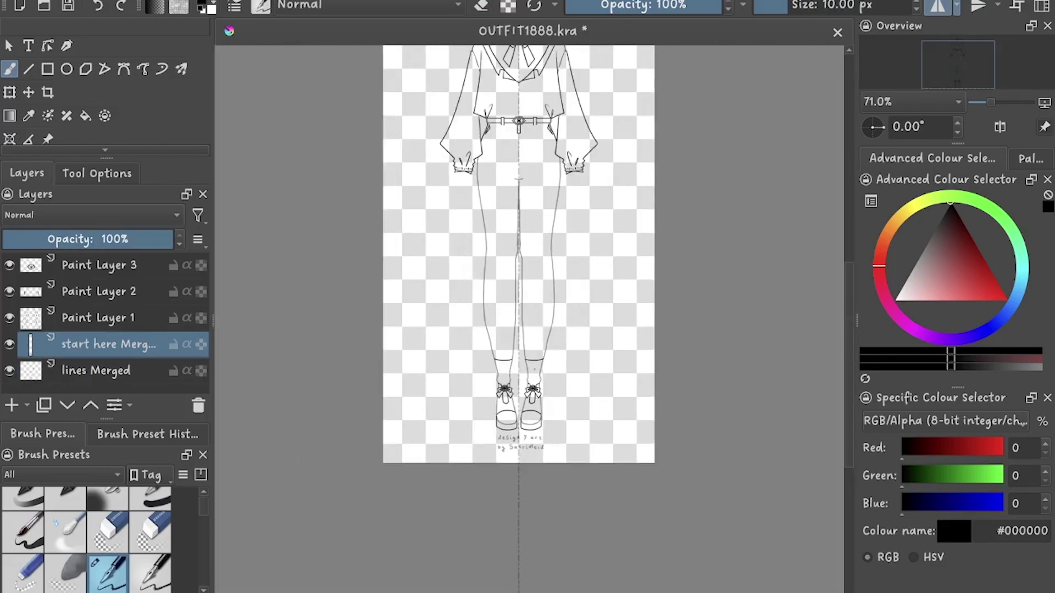
{"action": "key", "text": "ctrl+s"}
Set the lines Merged layer's opacity to 100%
{"action": "scroll", "coordinate": [360, 371], "scroll_direction": "up", "scroll_amount": 3}
{"action": "scroll", "coordinate": [360, 372], "scroll_direction": "down", "scroll_amount": 2}
{"action": "key", "text": "Page_Down"}
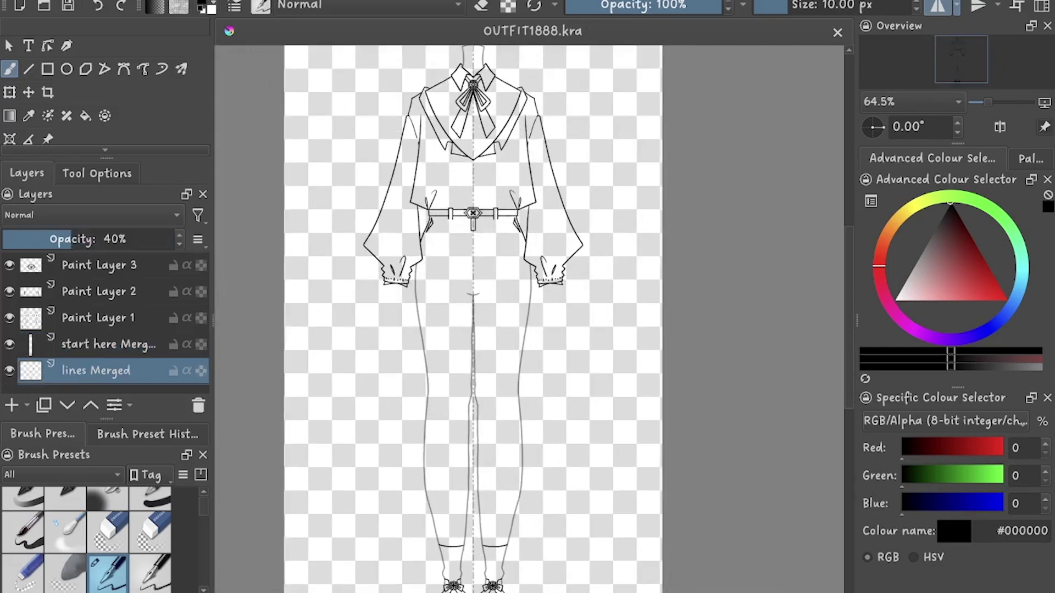
{"action": "key", "text": "ctrl+z"}
{"action": "key", "text": "ctrl+z"}
{"action": "key", "text": "ctrl+z"}
{"action": "scroll", "coordinate": [430, 238], "scroll_direction": "down", "scroll_amount": 2}
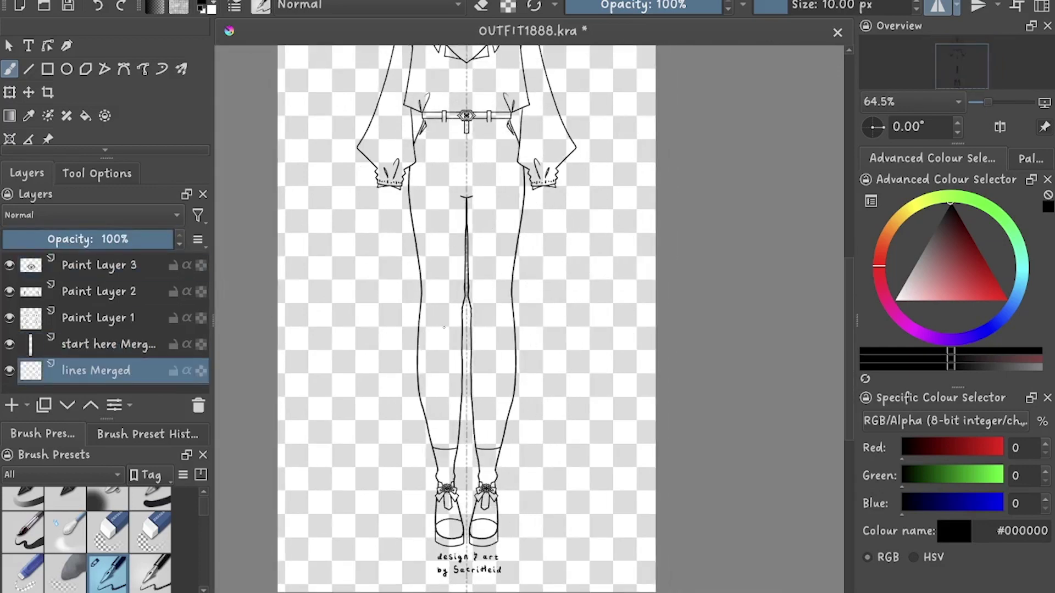
Erase the short curved crossbar at the upper end of the line between the legs, and save
{"action": "scroll", "coordinate": [431, 238], "scroll_direction": "up", "scroll_amount": 2}
{"action": "scroll", "coordinate": [430, 238], "scroll_direction": "up", "scroll_amount": 6}
{"action": "scroll", "coordinate": [430, 238], "scroll_direction": "up", "scroll_amount": 2}
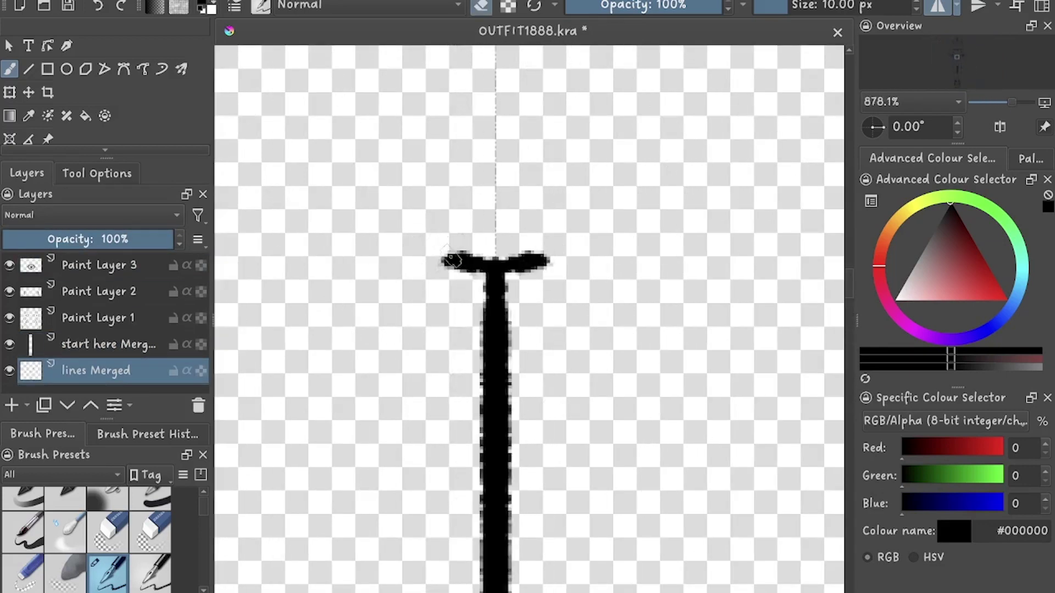
{"action": "scroll", "coordinate": [477, 255], "scroll_direction": "down", "scroll_amount": 10}
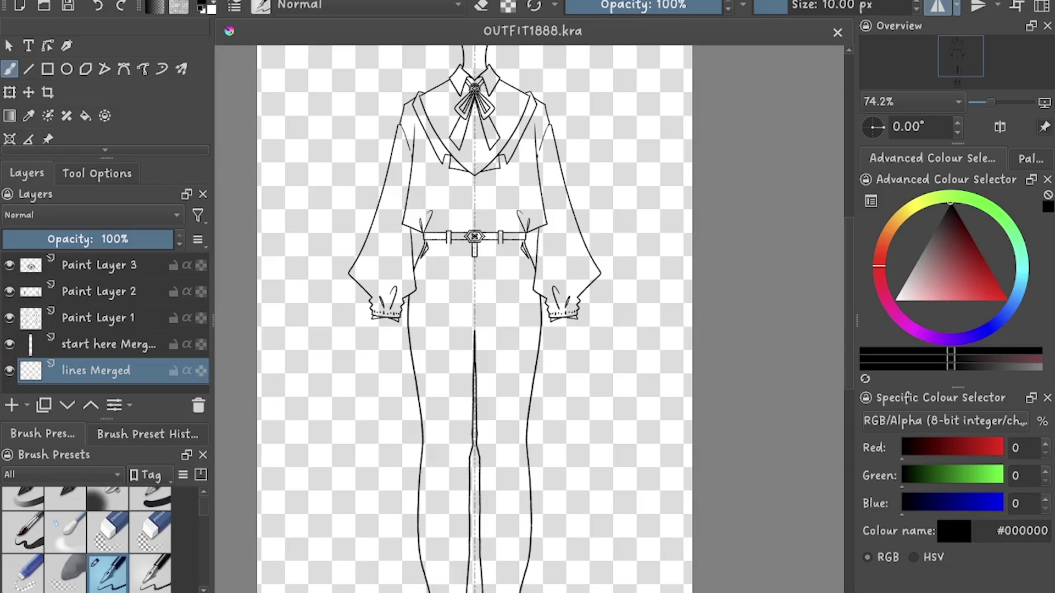
Add a new paint layer above all others and turn on horizontal mirroring
{"action": "key", "text": "Insert"}
{"action": "scroll", "coordinate": [463, 292], "scroll_direction": "up", "scroll_amount": 3}
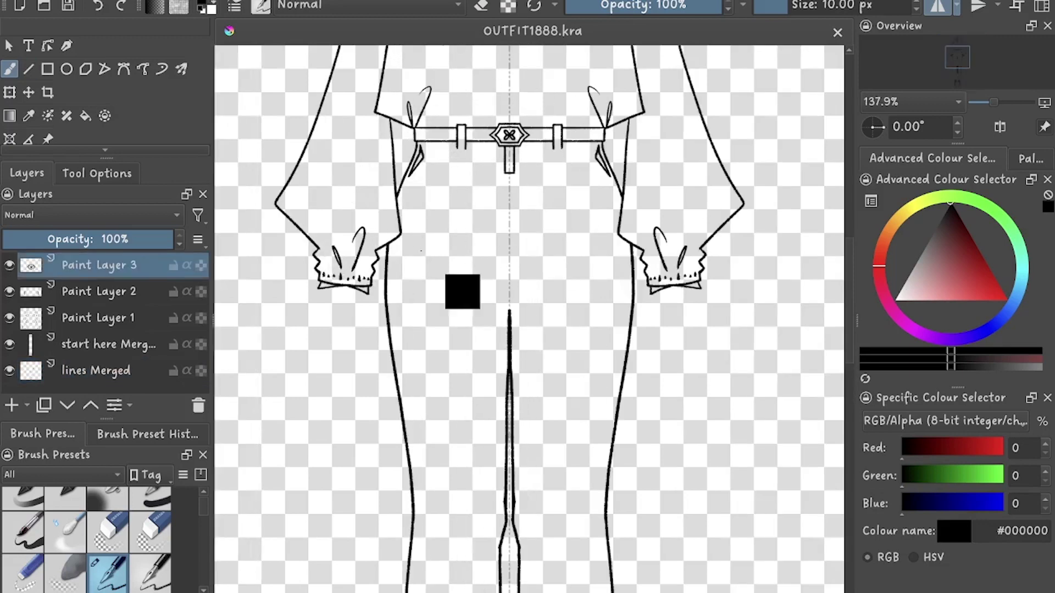
{"action": "scroll", "coordinate": [538, 163], "scroll_direction": "up", "scroll_amount": 2}
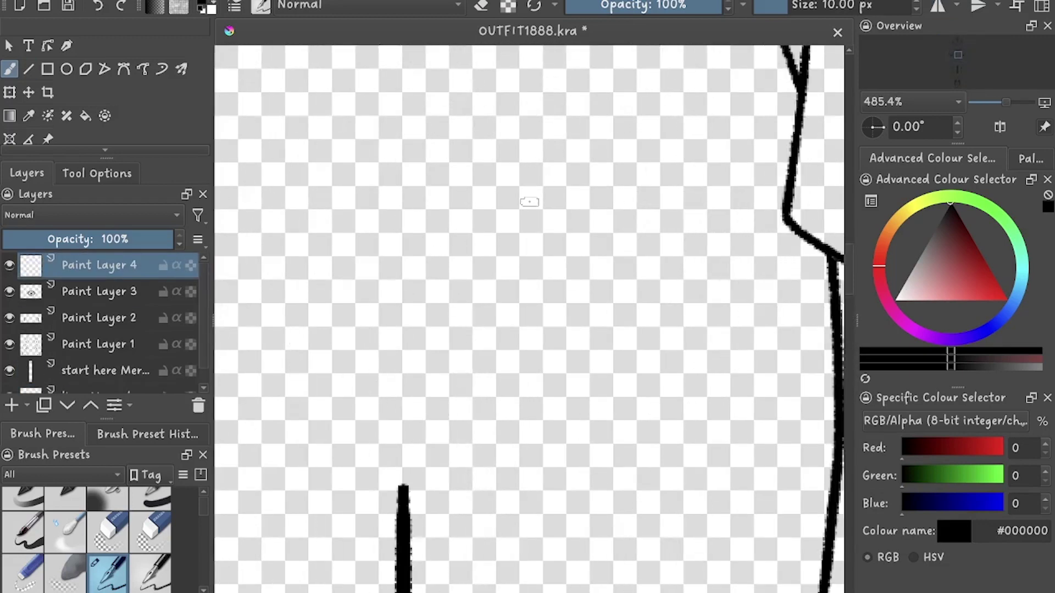
{"action": "scroll", "coordinate": [524, 210], "scroll_direction": "down", "scroll_amount": 2}
{"action": "left_click", "coordinate": [938, 6]}
{"action": "scroll", "coordinate": [373, 127], "scroll_direction": "up", "scroll_amount": 3}
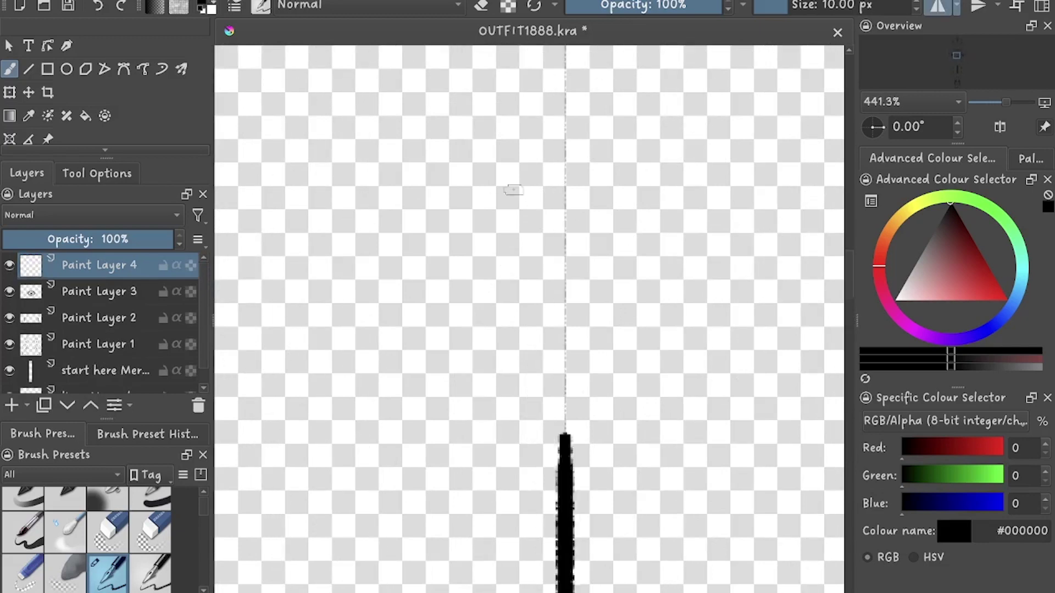
Draw a mirrored bottle neck between the hands with straight vertical sides, a rounded rim, and a flared lip above
{"action": "key", "text": "v"}
{"action": "left_click_drag", "start_coordinate": [555, 288], "coordinate": [543, 243]}
{"action": "key", "text": "ctrl+z"}
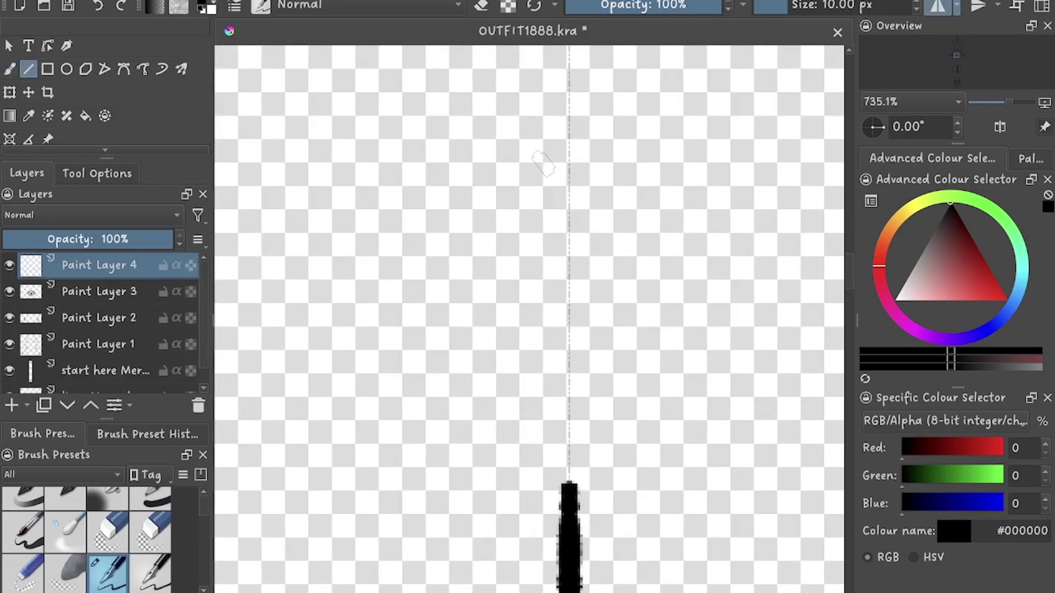
{"action": "key", "text": "ctrl+shift+z"}
{"action": "scroll", "coordinate": [535, 146], "scroll_direction": "up", "scroll_amount": 1}
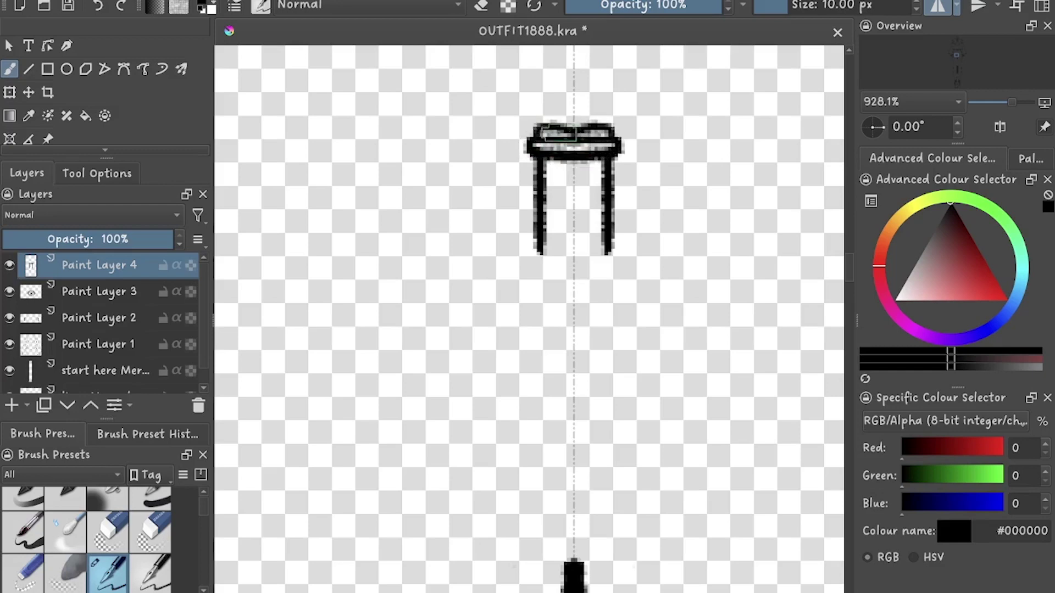
{"action": "scroll", "coordinate": [562, 122], "scroll_direction": "up", "scroll_amount": 2}
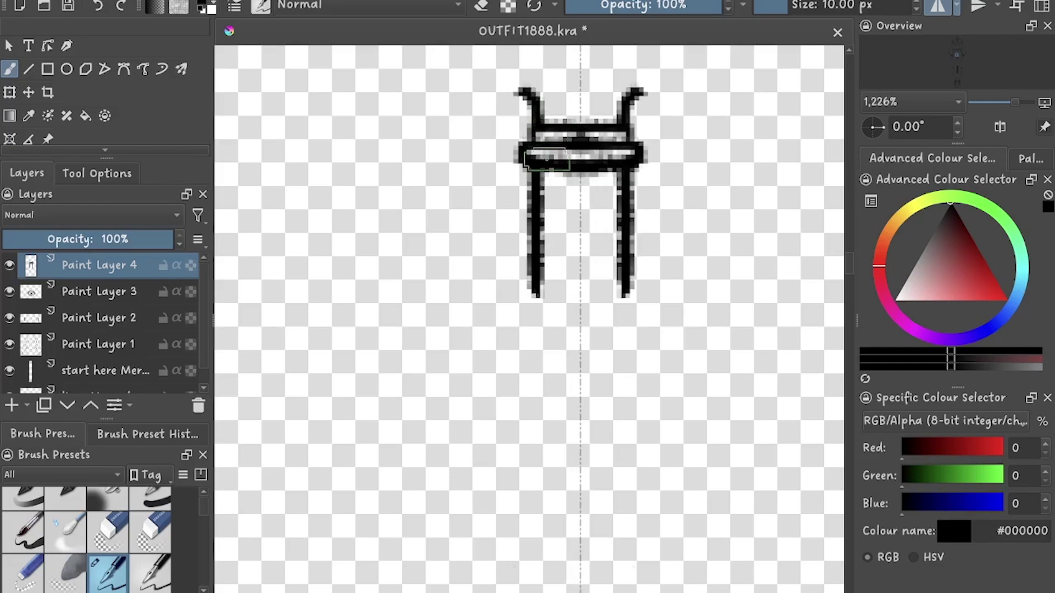
{"action": "scroll", "coordinate": [546, 159], "scroll_direction": "down", "scroll_amount": 2}
{"action": "scroll", "coordinate": [547, 159], "scroll_direction": "up", "scroll_amount": 2}
Try closing the bottle neck with a rounded, test-tube-like bottom
{"action": "mouse_move", "coordinate": [541, 220]}
{"action": "left_mouse_down"}
{"action": "mouse_move", "coordinate": [550, 308]}
{"action": "mouse_move", "coordinate": [571, 340]}
{"action": "left_mouse_up"}
{"action": "scroll", "coordinate": [566, 342], "scroll_direction": "down", "scroll_amount": 2}
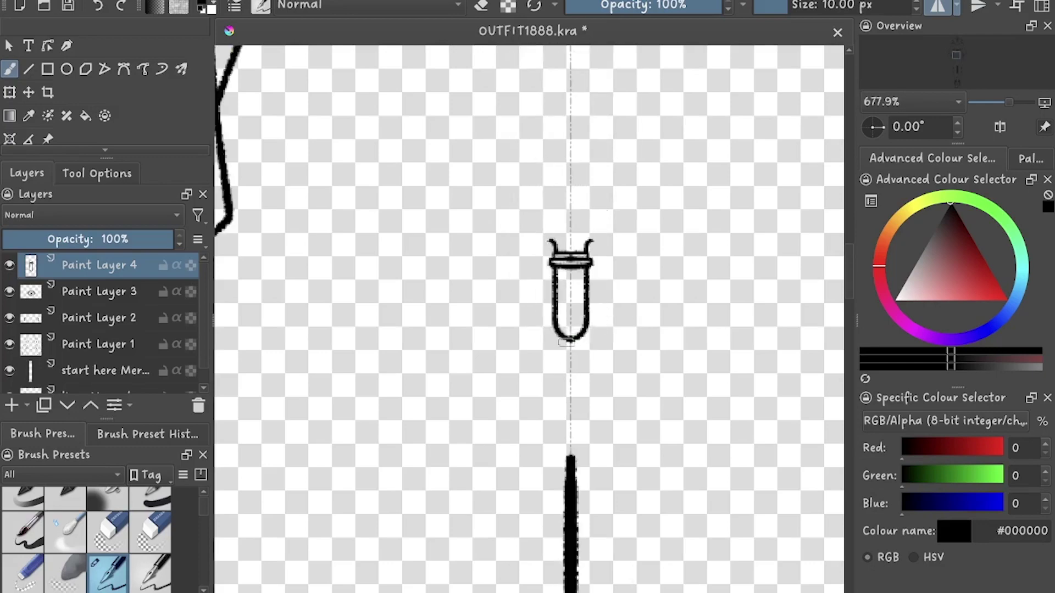
{"action": "scroll", "coordinate": [566, 342], "scroll_direction": "down", "scroll_amount": 5}
{"action": "scroll", "coordinate": [536, 187], "scroll_direction": "up", "scroll_amount": 6}
{"action": "mouse_move", "coordinate": [539, 179]}
{"action": "left_mouse_down"}
{"action": "mouse_move", "coordinate": [464, 374]}
{"action": "mouse_move", "coordinate": [572, 395]}
{"action": "left_mouse_up"}
{"action": "scroll", "coordinate": [572, 385], "scroll_direction": "down", "scroll_amount": 5}
{"action": "scroll", "coordinate": [571, 385], "scroll_direction": "up", "scroll_amount": 5}
{"action": "key", "text": "ctrl+z"}
Try a wide, round flask body beneath the bottle neck
{"action": "left_click_drag", "start_coordinate": [426, 272], "coordinate": [555, 379]}
{"action": "scroll", "coordinate": [538, 363], "scroll_direction": "down", "scroll_amount": 1}
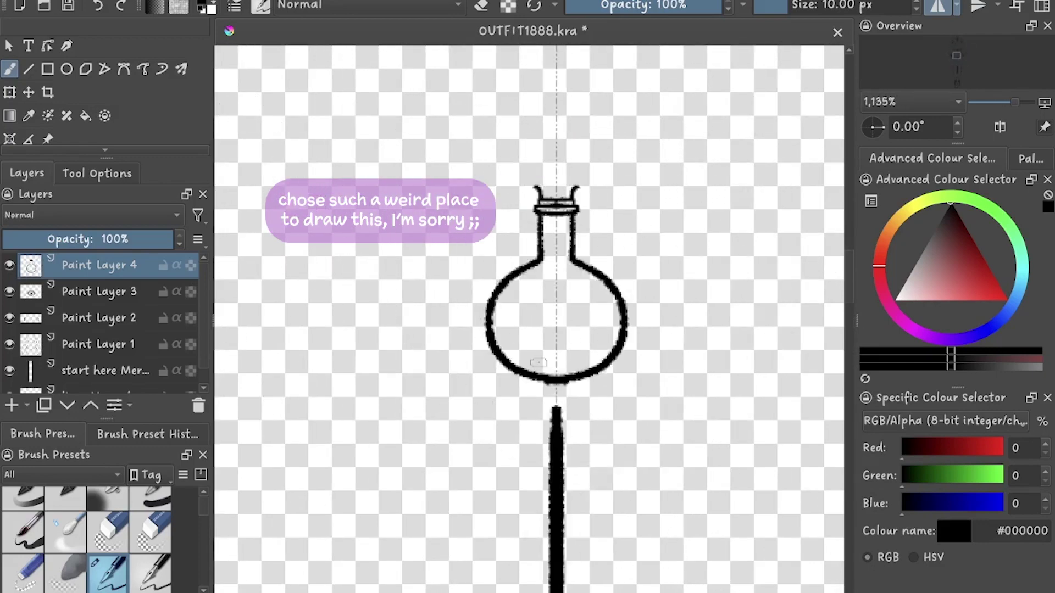
{"action": "scroll", "coordinate": [538, 363], "scroll_direction": "up", "scroll_amount": 4}
{"action": "scroll", "coordinate": [571, 363], "scroll_direction": "down", "scroll_amount": 4}
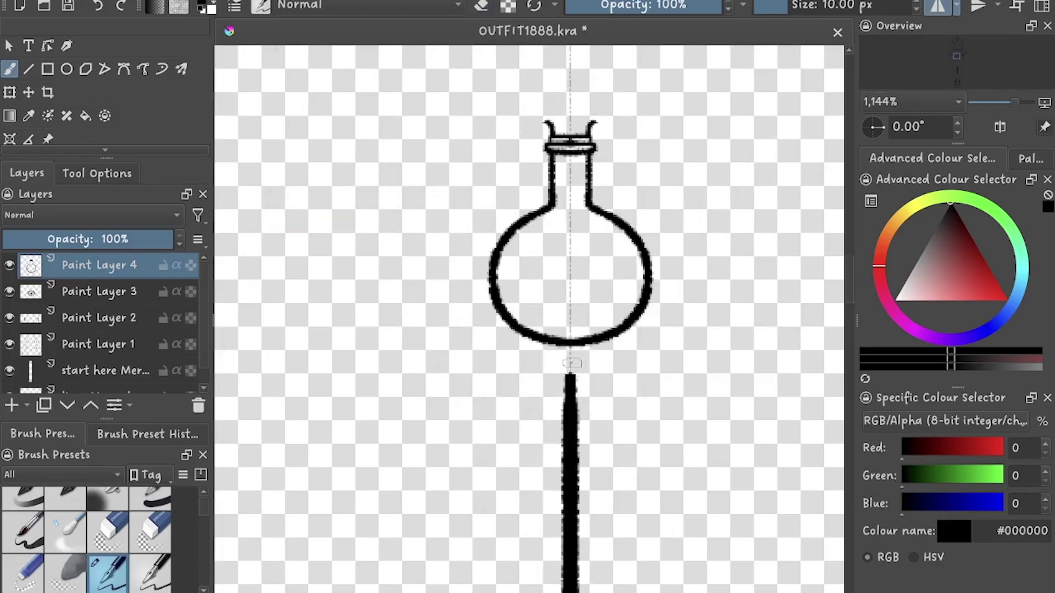
{"action": "scroll", "coordinate": [571, 363], "scroll_direction": "down", "scroll_amount": 6}
{"action": "scroll", "coordinate": [572, 363], "scroll_direction": "up", "scroll_amount": 6}
{"action": "key", "text": "ctrl+z"}
{"action": "left_click", "coordinate": [592, 236]}
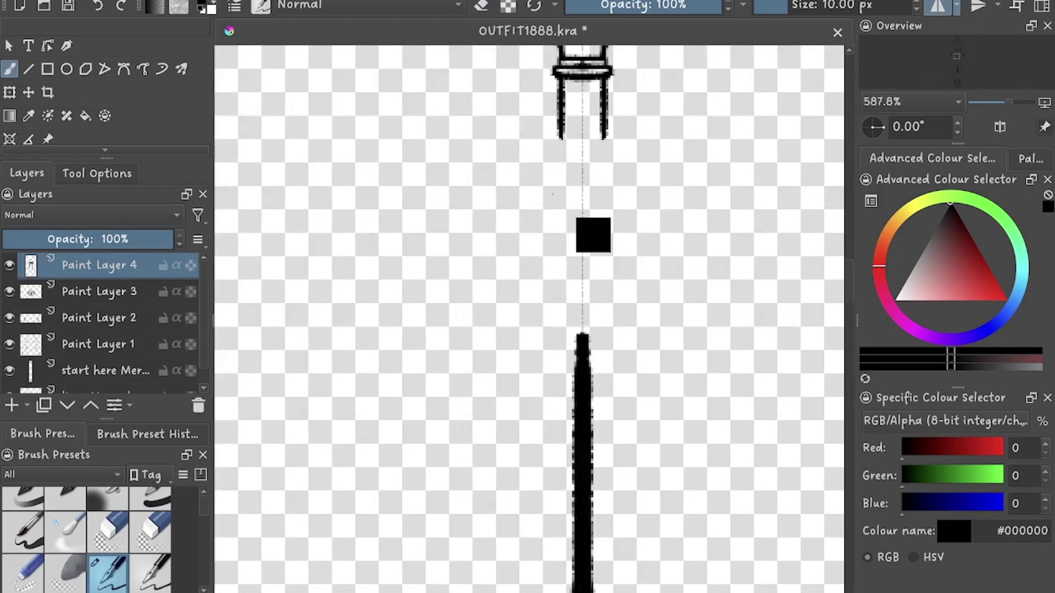
{"action": "scroll", "coordinate": [593, 235], "scroll_direction": "down", "scroll_amount": 6}
{"action": "key", "text": "ctrl+z"}
Add another paint layer and draw a small rounded bow knot centred just under the bottle's rim
{"action": "scroll", "coordinate": [604, 192], "scroll_direction": "up", "scroll_amount": 7}
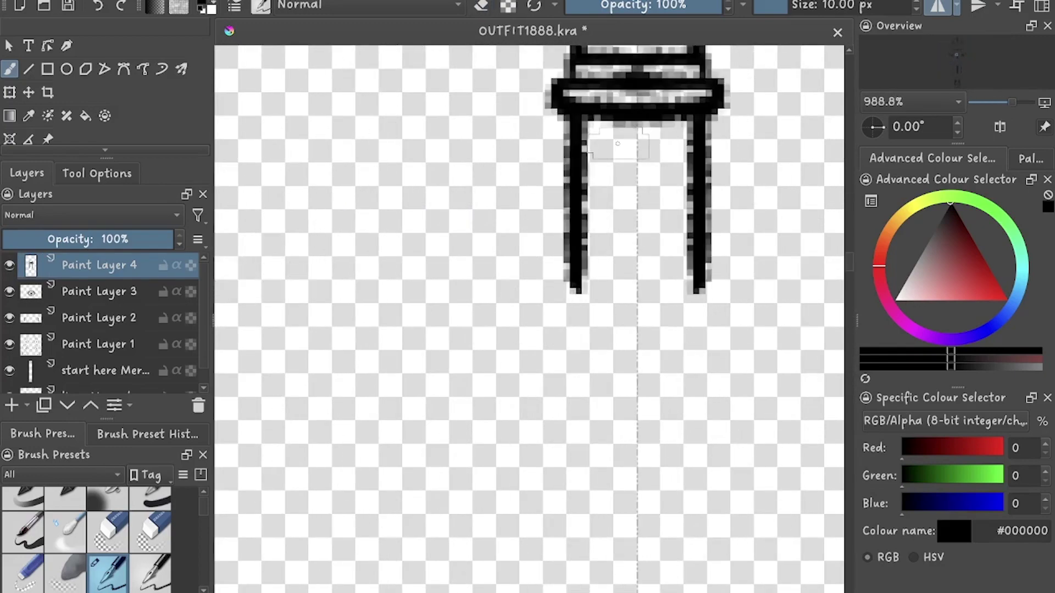
{"action": "key", "text": "Insert"}
{"action": "scroll", "coordinate": [602, 148], "scroll_direction": "up", "scroll_amount": 1}
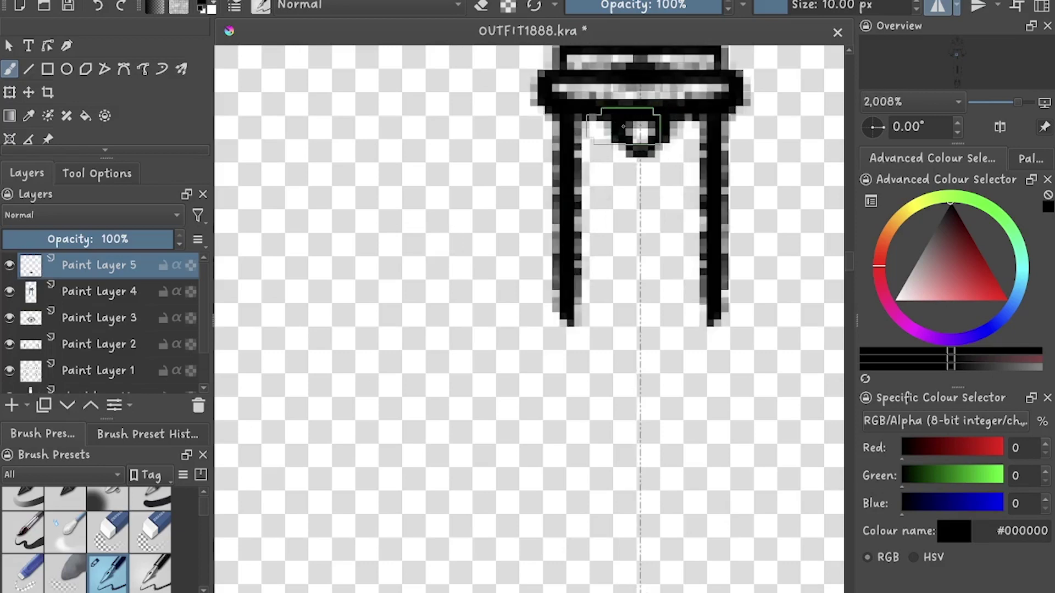
{"action": "scroll", "coordinate": [623, 126], "scroll_direction": "up", "scroll_amount": 3}
{"action": "mouse_move", "coordinate": [668, 174]}
{"action": "left_mouse_down"}
{"action": "mouse_move", "coordinate": [685, 194]}
{"action": "mouse_move", "coordinate": [544, 338]}
{"action": "mouse_move", "coordinate": [672, 168]}
{"action": "left_mouse_up"}
{"action": "key", "text": "ctrl+z"}
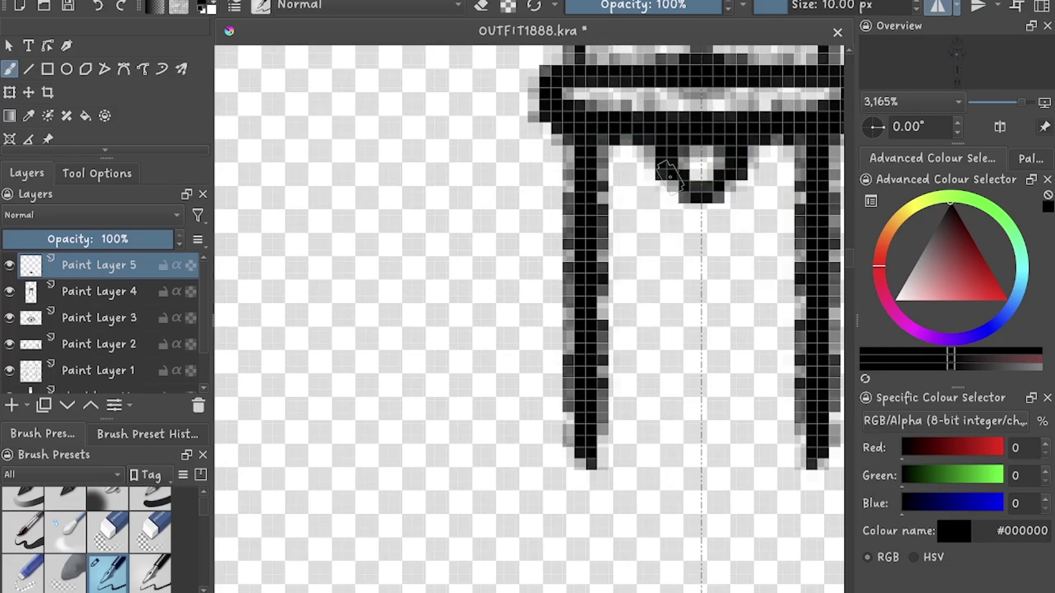
Draw mirrored bow loops and ribbon tails spreading from the knot over the bottle neck, and save the file
{"action": "left_click_drag", "start_coordinate": [584, 198], "coordinate": [670, 187]}
{"action": "scroll", "coordinate": [679, 179], "scroll_direction": "down", "scroll_amount": 5}
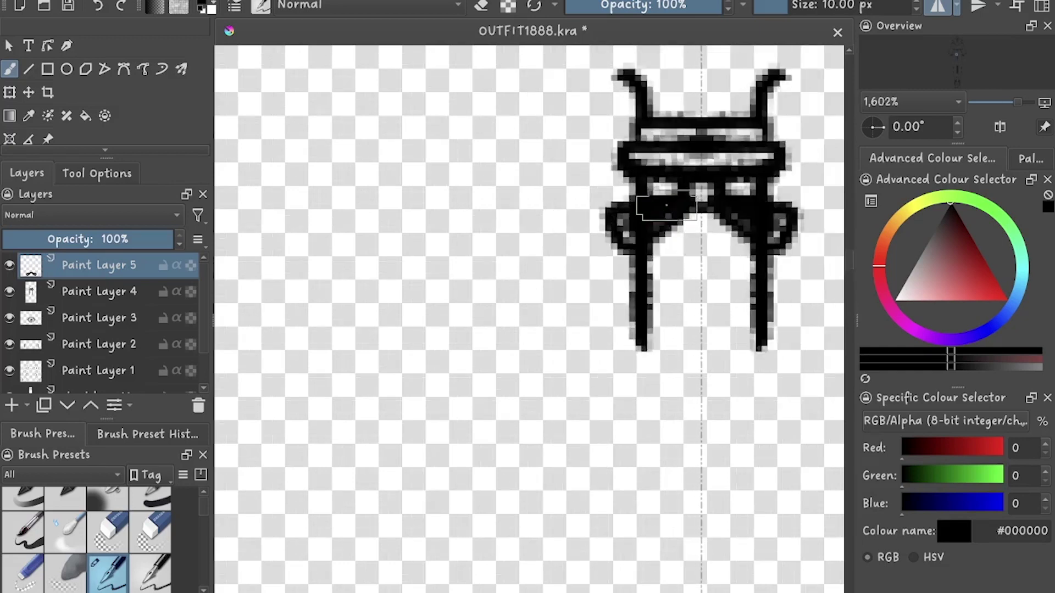
{"action": "scroll", "coordinate": [704, 209], "scroll_direction": "up", "scroll_amount": 5}
{"action": "scroll", "coordinate": [715, 220], "scroll_direction": "down", "scroll_amount": 6}
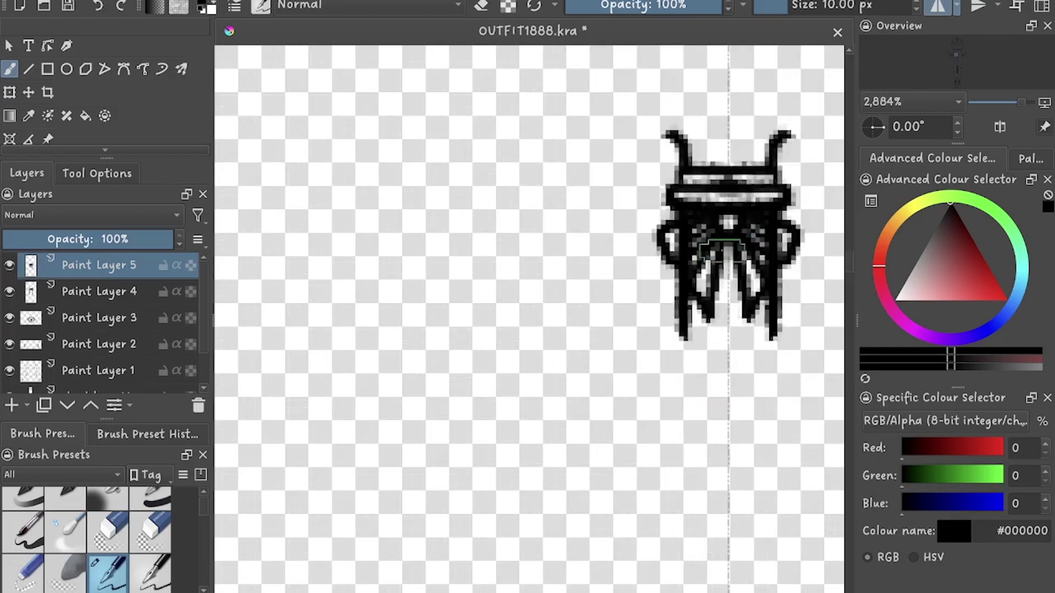
{"action": "scroll", "coordinate": [660, 220], "scroll_direction": "up", "scroll_amount": 6}
{"action": "scroll", "coordinate": [637, 225], "scroll_direction": "down", "scroll_amount": 1}
{"action": "key", "text": "ctrl+s"}
On the bottle's layer, erase the neck lines behind the bow and extend both sides downward with straight lines
{"action": "key", "text": "Page_Down"}
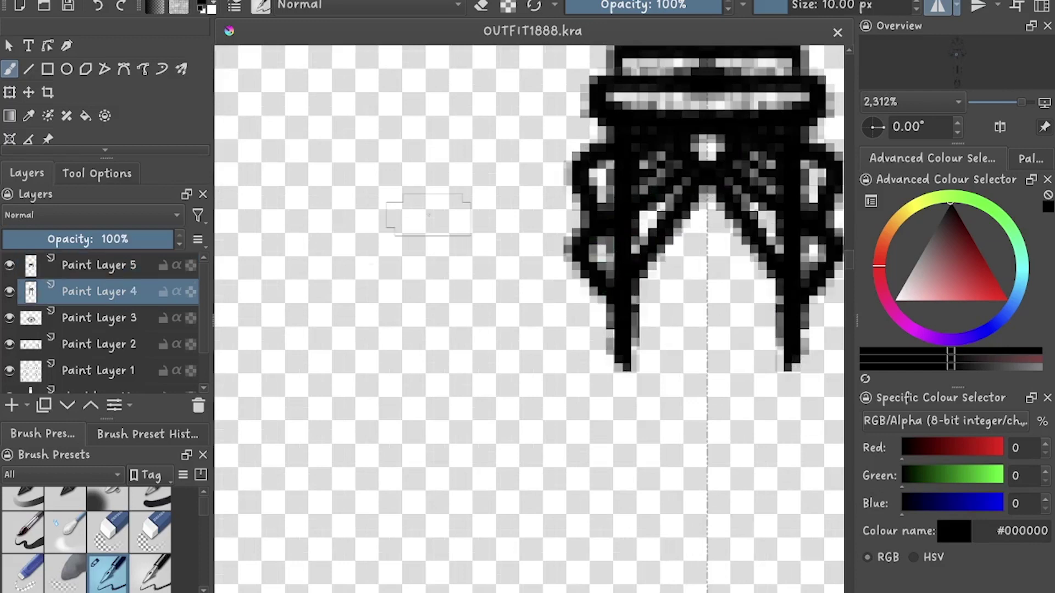
{"action": "scroll", "coordinate": [674, 176], "scroll_direction": "down", "scroll_amount": 6}
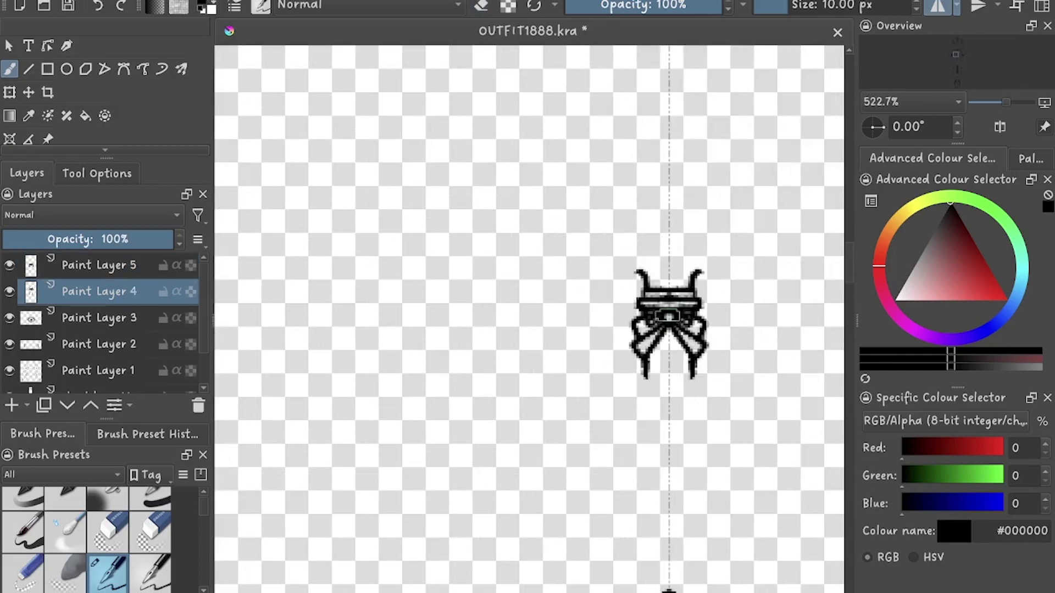
{"action": "scroll", "coordinate": [574, 233], "scroll_direction": "up", "scroll_amount": 5}
{"action": "key", "text": "v"}
{"action": "left_click_drag", "start_coordinate": [574, 190], "coordinate": [569, 379]}
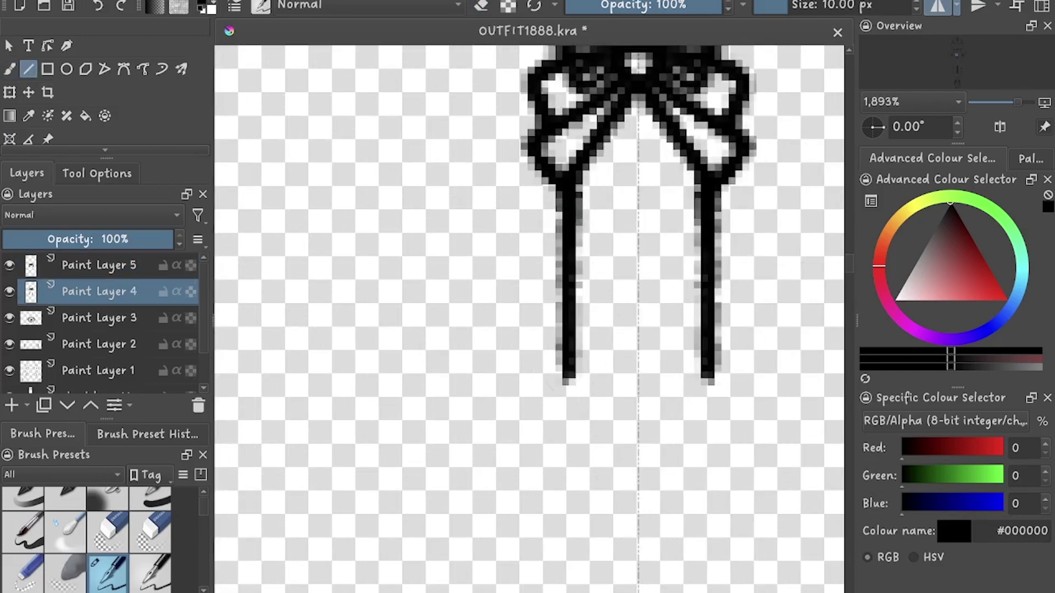
{"action": "key", "text": "ctrl+z"}
{"action": "left_click_drag", "start_coordinate": [571, 189], "coordinate": [574, 434]}
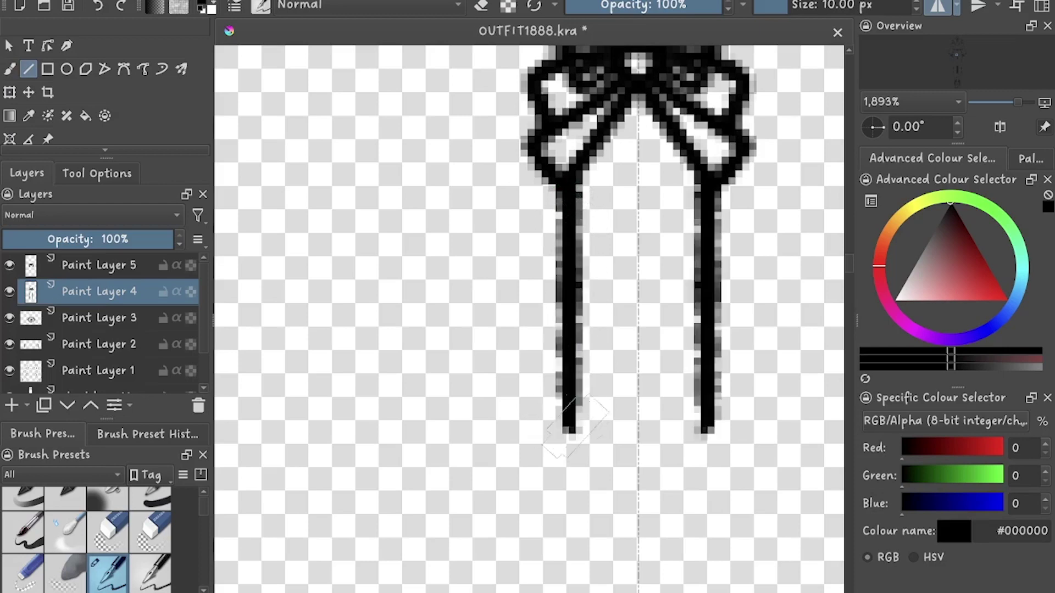
Close the bottle's body with a rounded base and save the file
{"action": "scroll", "coordinate": [632, 432], "scroll_direction": "down", "scroll_amount": 10}
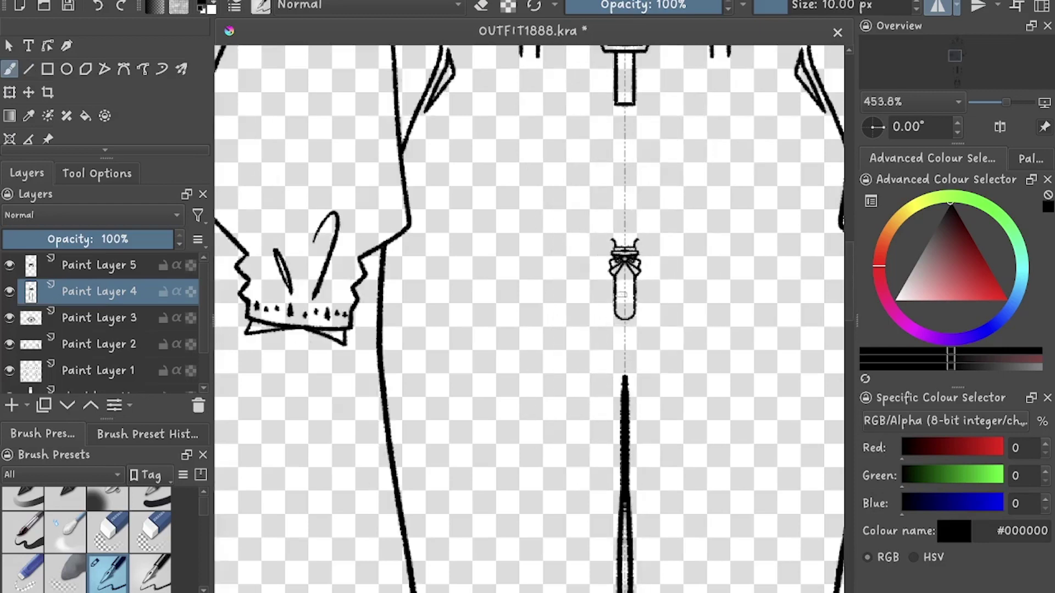
{"action": "scroll", "coordinate": [621, 292], "scroll_direction": "down", "scroll_amount": 3}
{"action": "key", "text": "ctrl+s"}
{"action": "scroll", "coordinate": [621, 291], "scroll_direction": "up", "scroll_amount": 5}
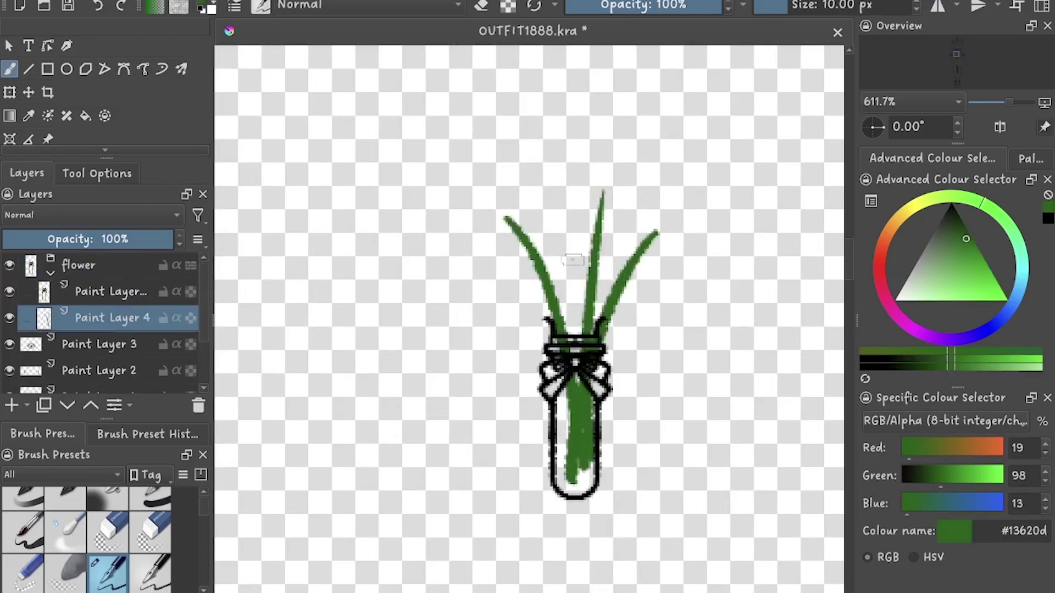
Add a paint layer above the dark stems, paint light green #9ec172 leaves fanning out of the bottle, and save the file
{"action": "key", "text": "Insert"}
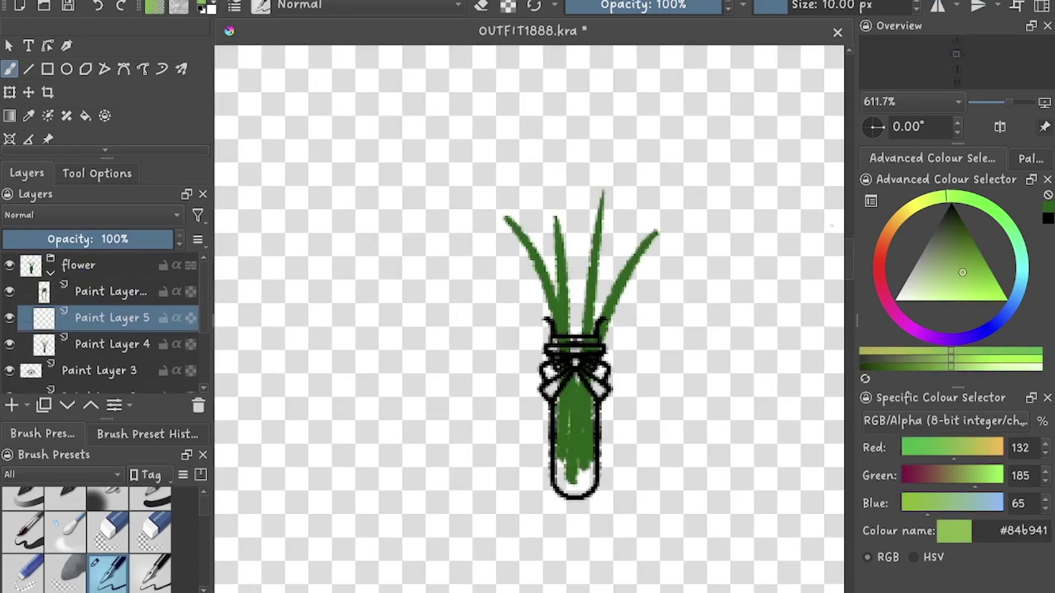
{"action": "key", "text": "plus"}
{"action": "left_click_drag", "start_coordinate": [588, 162], "coordinate": [585, 497]}
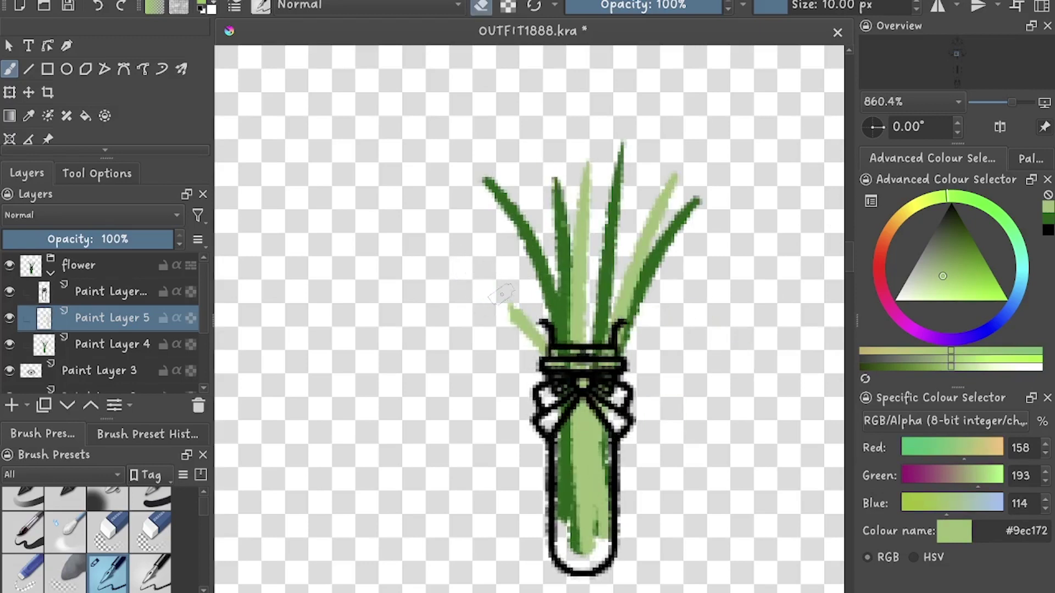
{"action": "left_click_drag", "start_coordinate": [729, 291], "coordinate": [627, 319]}
{"action": "scroll", "coordinate": [627, 308], "scroll_direction": "down", "scroll_amount": 5}
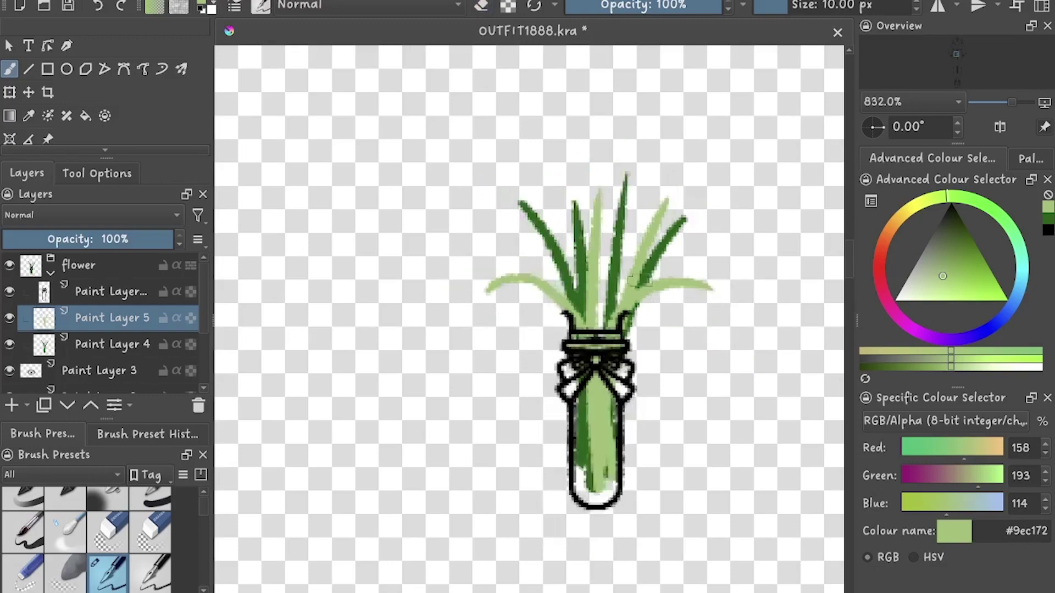
{"action": "key", "text": "ctrl+s"}
Move the whole flower group onto the chest beside the blouse collar's point, above the belt
{"action": "key", "text": "Page_Up"}
{"action": "key", "text": "Page_Up"}
{"action": "key", "text": "t"}
{"action": "scroll", "coordinate": [492, 358], "scroll_direction": "up", "scroll_amount": 10}
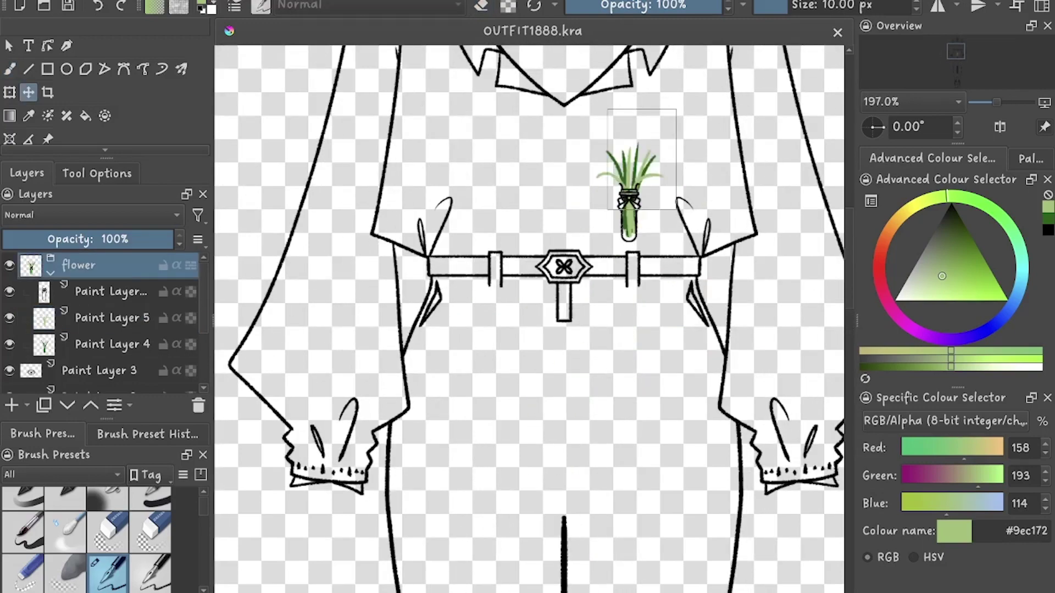
{"action": "mouse_move", "coordinate": [665, 258]}
{"action": "left_mouse_down"}
{"action": "mouse_move", "coordinate": [642, 263]}
{"action": "mouse_move", "coordinate": [666, 250]}
{"action": "mouse_move", "coordinate": [654, 259]}
{"action": "mouse_move", "coordinate": [657, 204]}
{"action": "mouse_move", "coordinate": [652, 261]}
{"action": "left_mouse_up"}
{"action": "scroll", "coordinate": [643, 264], "scroll_direction": "down", "scroll_amount": 2}
{"action": "scroll", "coordinate": [654, 266], "scroll_direction": "up", "scroll_amount": 2}
{"action": "scroll", "coordinate": [527, 319], "scroll_direction": "down", "scroll_amount": 5}
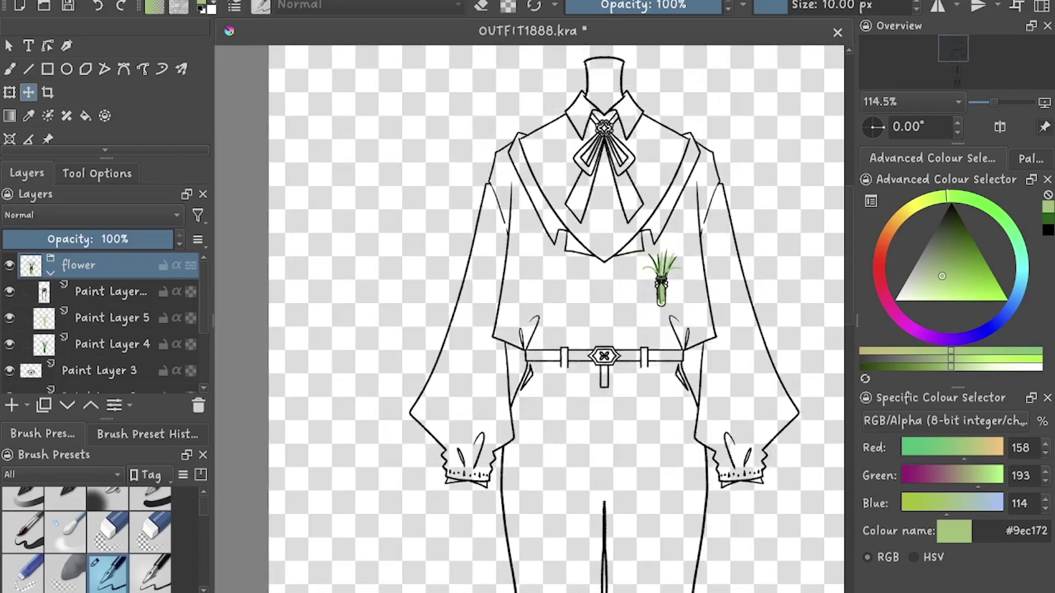
Add a paint layer on top of the flower group and draw olive #9f9342 squiggles as placeholder flowers over the upper stems
{"action": "key", "text": "Insert"}
{"action": "key", "text": "b"}
{"action": "scroll", "coordinate": [632, 307], "scroll_direction": "up", "scroll_amount": 8}
{"action": "left_click", "coordinate": [906, 209]}
{"action": "key", "text": "k"}
{"action": "scroll", "coordinate": [657, 225], "scroll_direction": "up", "scroll_amount": 3}
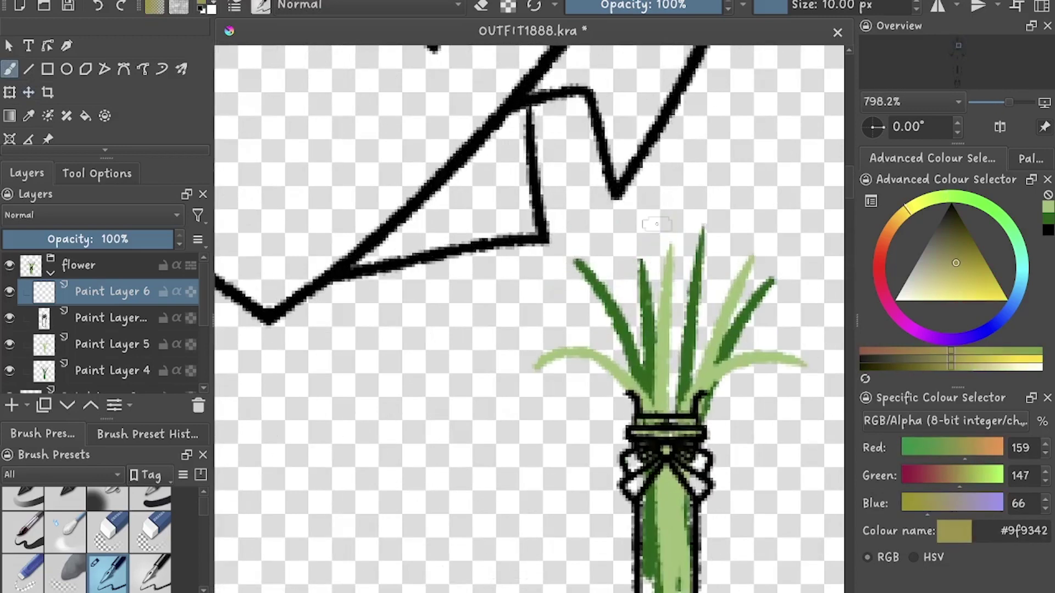
{"action": "left_click_drag", "start_coordinate": [674, 245], "coordinate": [659, 272]}
{"action": "left_click_drag", "start_coordinate": [677, 270], "coordinate": [683, 283]}
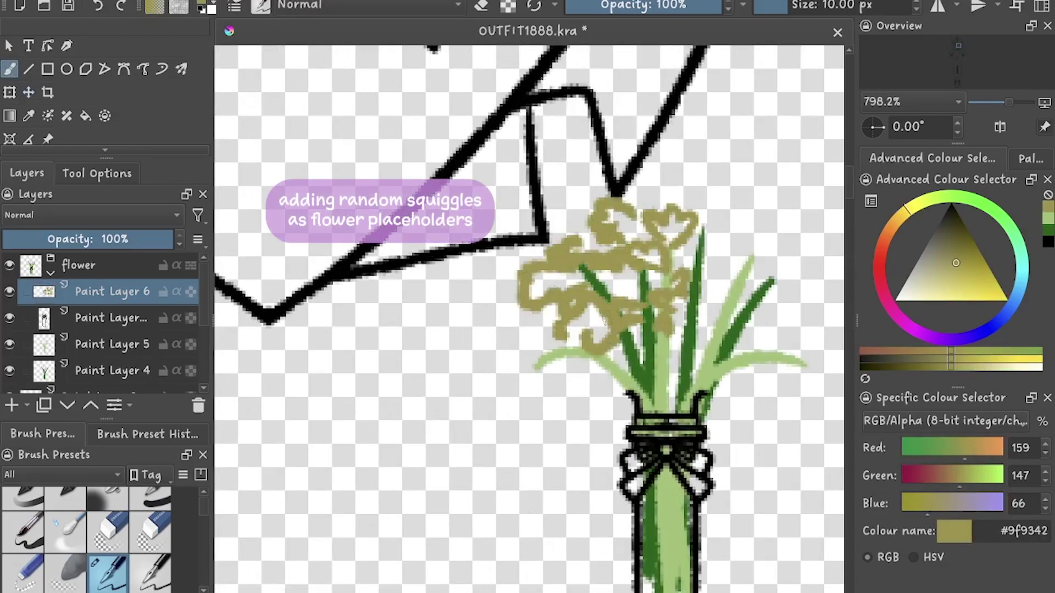
Extend the olive squiggle flowers over the outer drooping leaves on both sides of the bottle and trim the outer edge with the eraser
{"action": "mouse_move", "coordinate": [621, 355]}
{"action": "left_mouse_down"}
{"action": "mouse_move", "coordinate": [531, 357]}
{"action": "mouse_move", "coordinate": [583, 362]}
{"action": "left_mouse_up"}
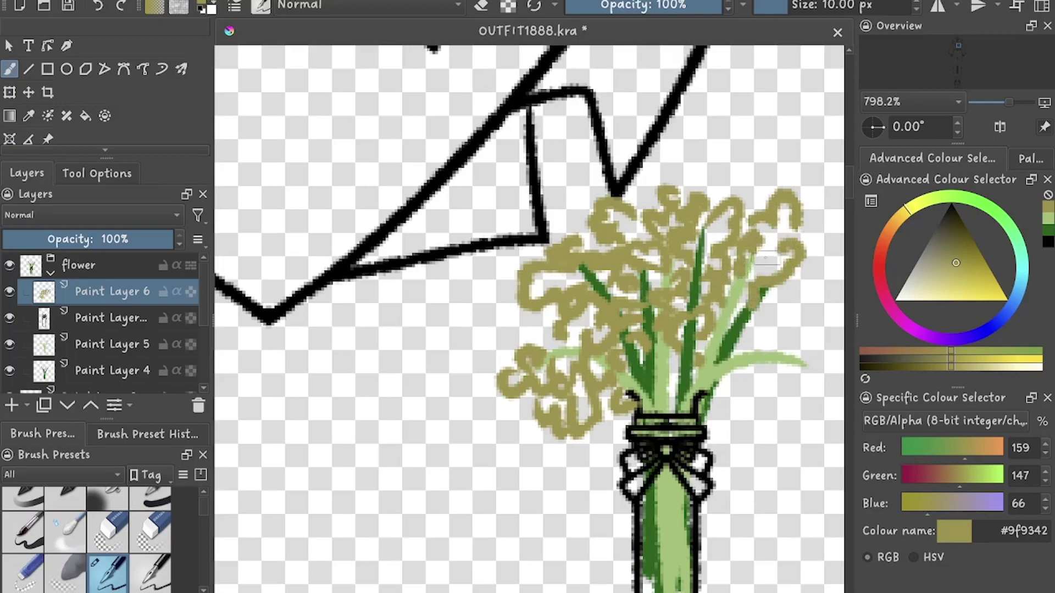
{"action": "left_click_drag", "start_coordinate": [776, 377], "coordinate": [713, 355]}
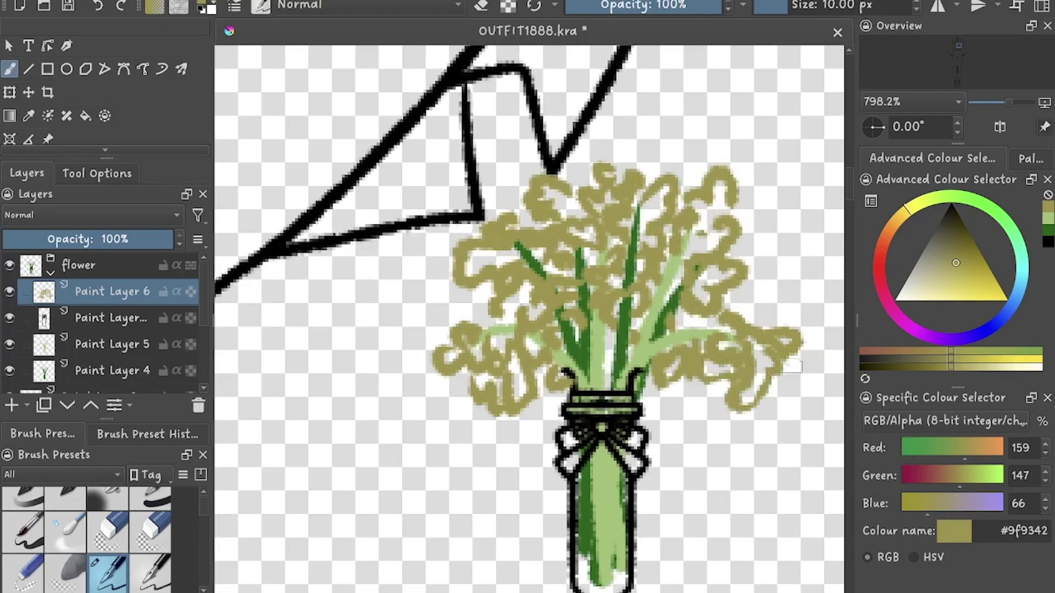
{"action": "scroll", "coordinate": [792, 366], "scroll_direction": "down", "scroll_amount": 5}
{"action": "scroll", "coordinate": [743, 303], "scroll_direction": "up", "scroll_amount": 3}
{"action": "key", "text": "e"}
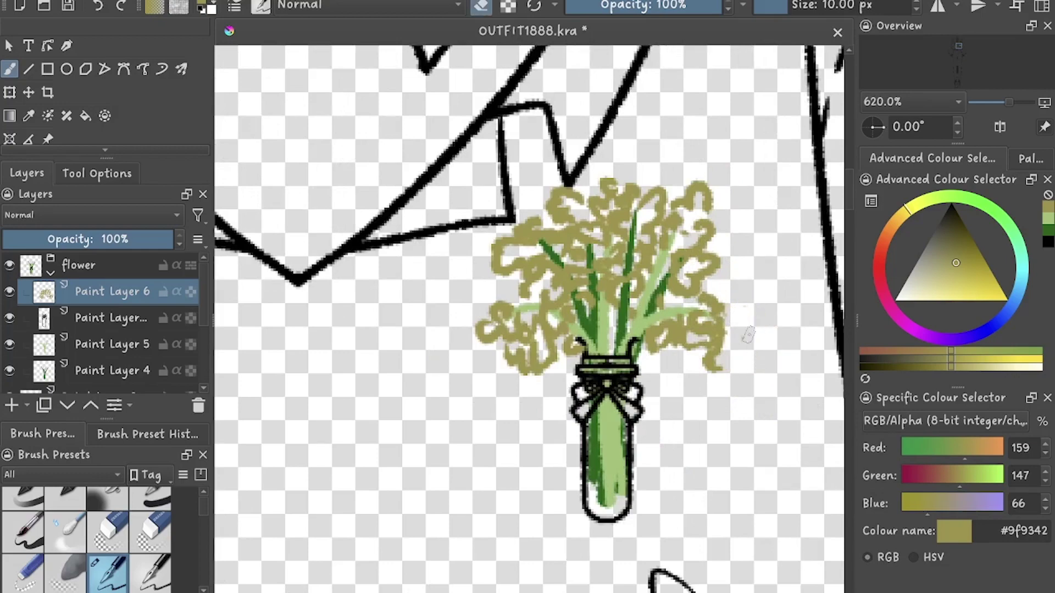
Hide the squiggle flower layer and add a new paint layer above it
{"action": "scroll", "coordinate": [528, 319], "scroll_direction": "down", "scroll_amount": 3}
{"action": "left_click", "coordinate": [9, 292]}
{"action": "key", "text": "Insert"}
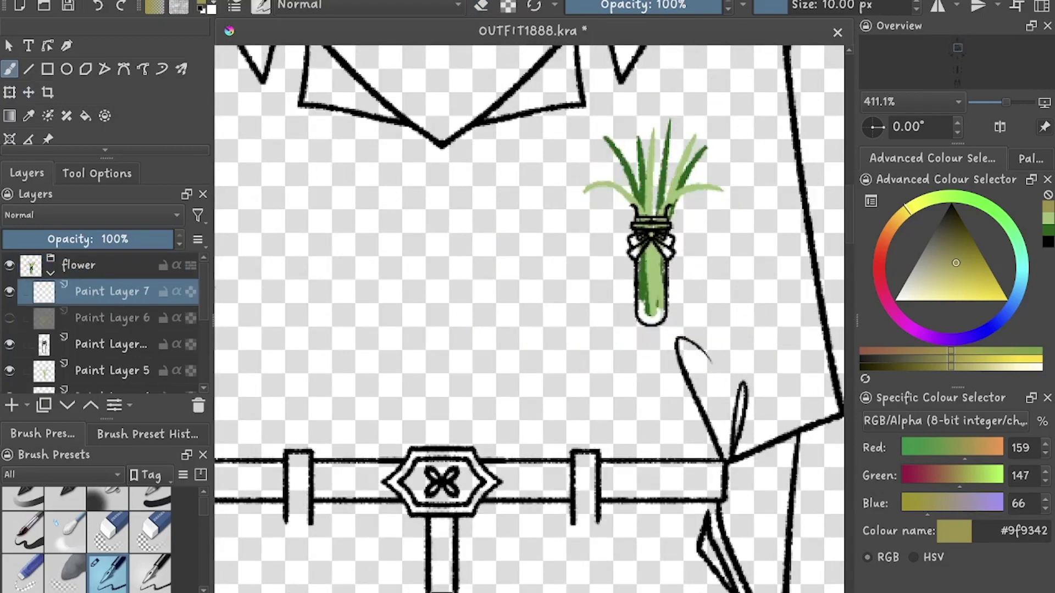
Spray a soft yellow #bfad29 speckled cloud over the stems with a spray texture brush
{"action": "scroll", "coordinate": [86, 539], "scroll_direction": "down", "scroll_amount": 5}
{"action": "scroll", "coordinate": [86, 539], "scroll_direction": "down", "scroll_amount": 8}
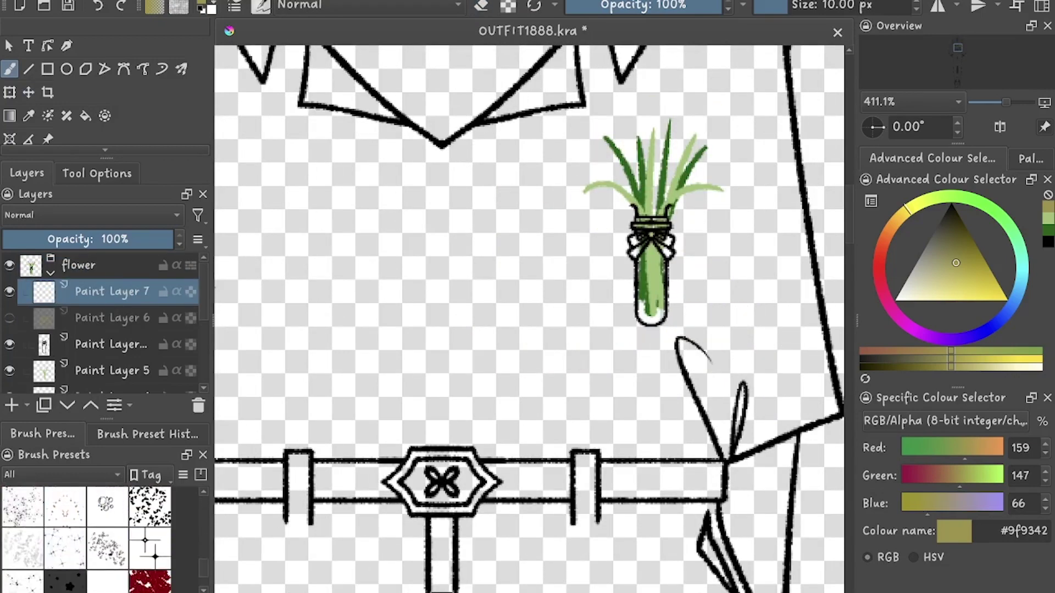
{"action": "left_click", "coordinate": [22, 574]}
{"action": "scroll", "coordinate": [528, 319], "scroll_direction": "up", "scroll_amount": 1}
{"action": "mouse_move", "coordinate": [555, 140]}
{"action": "left_mouse_down"}
{"action": "mouse_move", "coordinate": [536, 155]}
{"action": "mouse_move", "coordinate": [615, 140]}
{"action": "mouse_move", "coordinate": [643, 115]}
{"action": "left_mouse_up"}
{"action": "left_click_drag", "start_coordinate": [587, 66], "coordinate": [591, 127]}
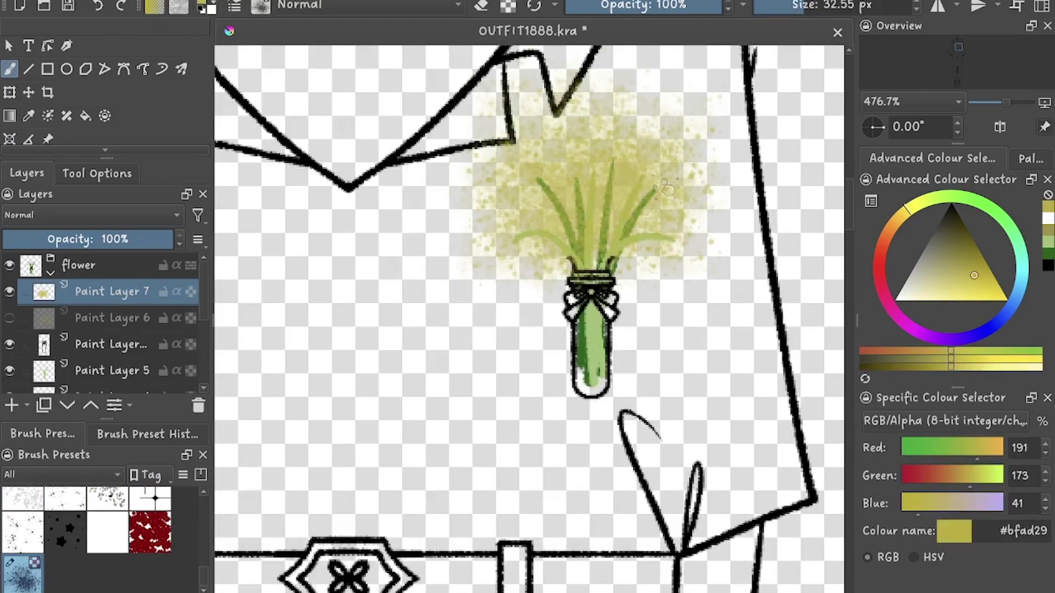
Show the squiggle flower layer again beneath the spray texture
{"action": "scroll", "coordinate": [638, 231], "scroll_direction": "down", "scroll_amount": 3}
{"action": "scroll", "coordinate": [637, 231], "scroll_direction": "up", "scroll_amount": 2}
{"action": "left_click", "coordinate": [10, 318]}
{"action": "scroll", "coordinate": [614, 254], "scroll_direction": "down", "scroll_amount": 1}
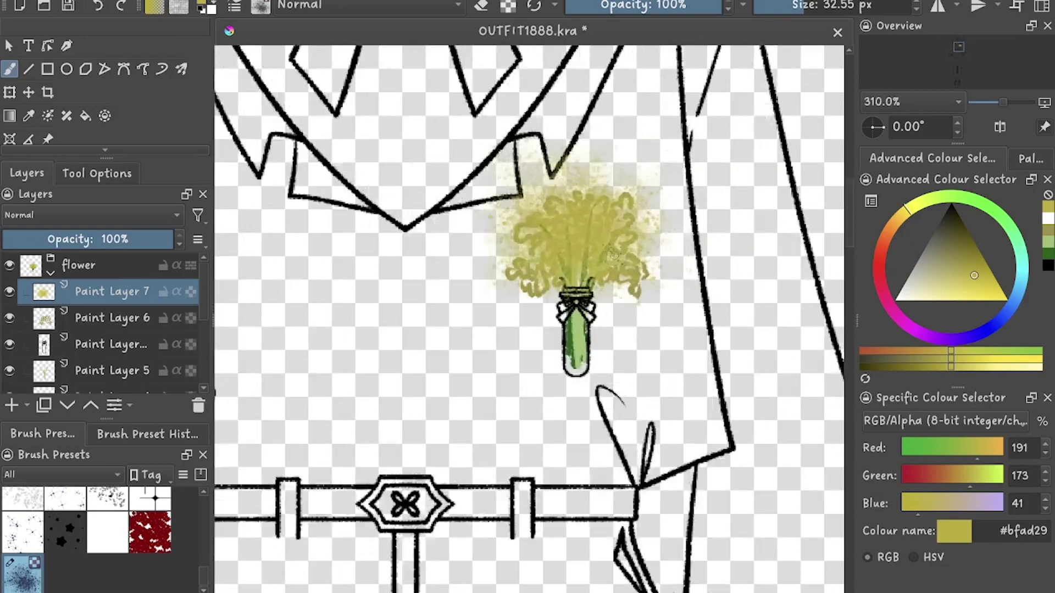
Clear the sprayed cloud and replace it with clearer, more widely spaced yellow dots over the flowers
{"action": "scroll", "coordinate": [614, 254], "scroll_direction": "up", "scroll_amount": 2}
{"action": "key", "text": "t"}
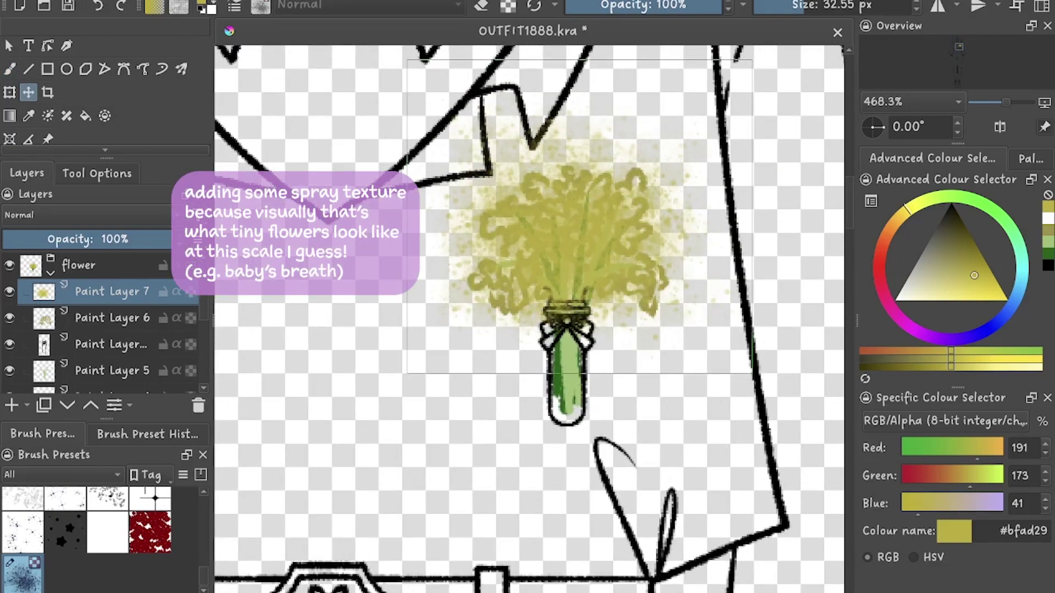
{"action": "key", "text": "Delete"}
{"action": "key", "text": "b"}
{"action": "key", "text": "slash"}
{"action": "scroll", "coordinate": [495, 256], "scroll_direction": "up", "scroll_amount": 2}
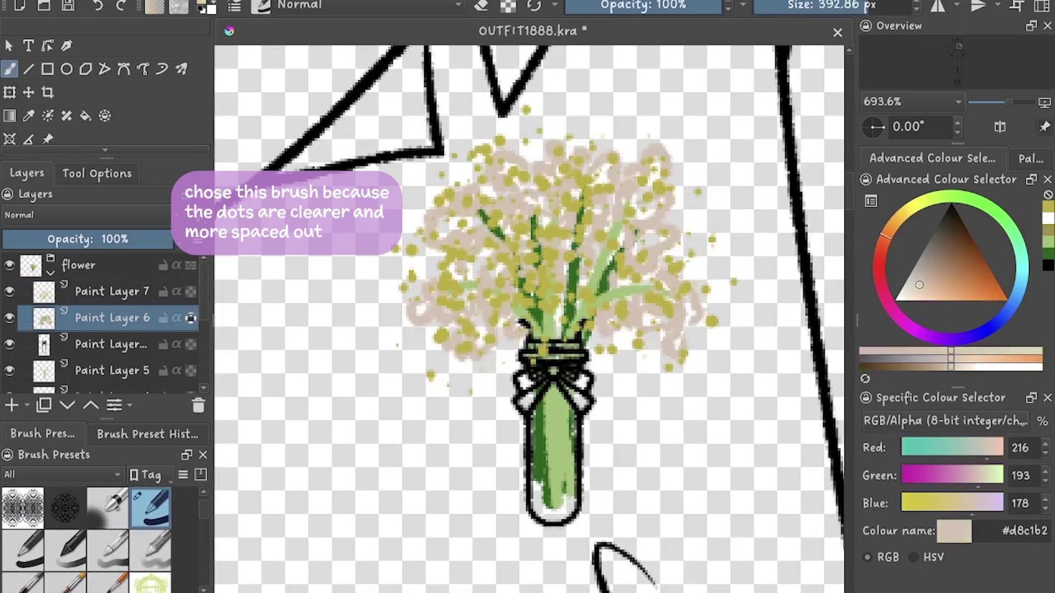
Recolour the alpha-locked dots white and the squiggle flowers off-white #f4f8ee with a large brush, and save the file
{"action": "scroll", "coordinate": [612, 204], "scroll_direction": "down", "scroll_amount": 3}
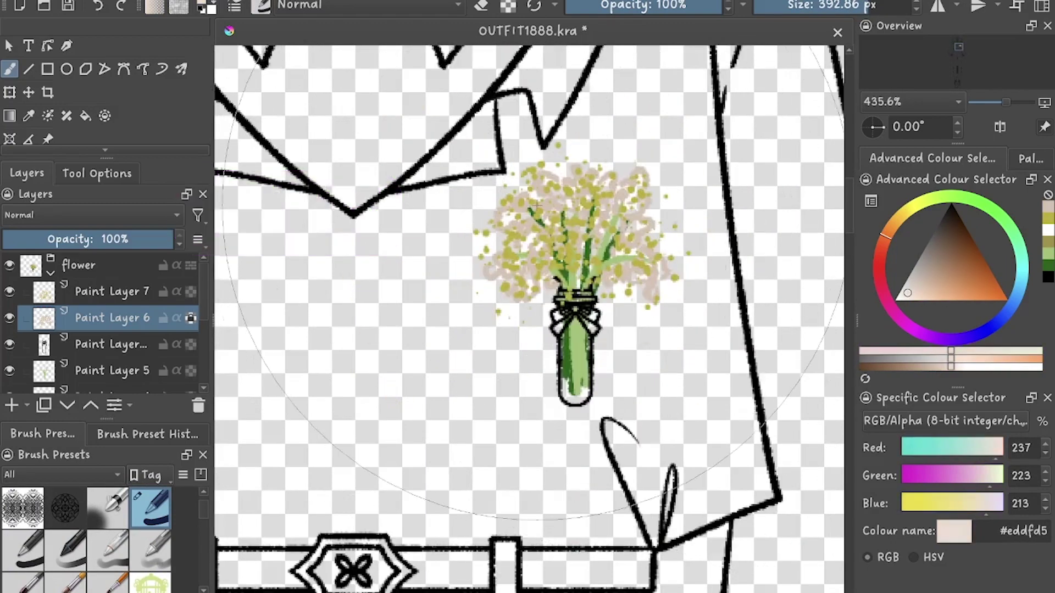
{"action": "scroll", "coordinate": [584, 236], "scroll_direction": "up", "scroll_amount": 3}
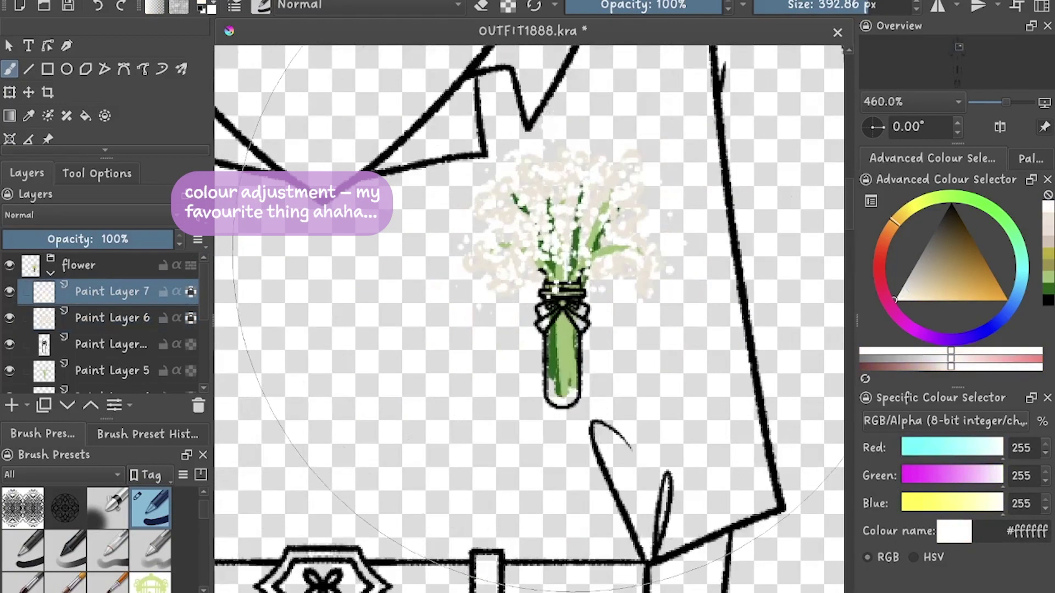
{"action": "scroll", "coordinate": [581, 208], "scroll_direction": "up", "scroll_amount": 3}
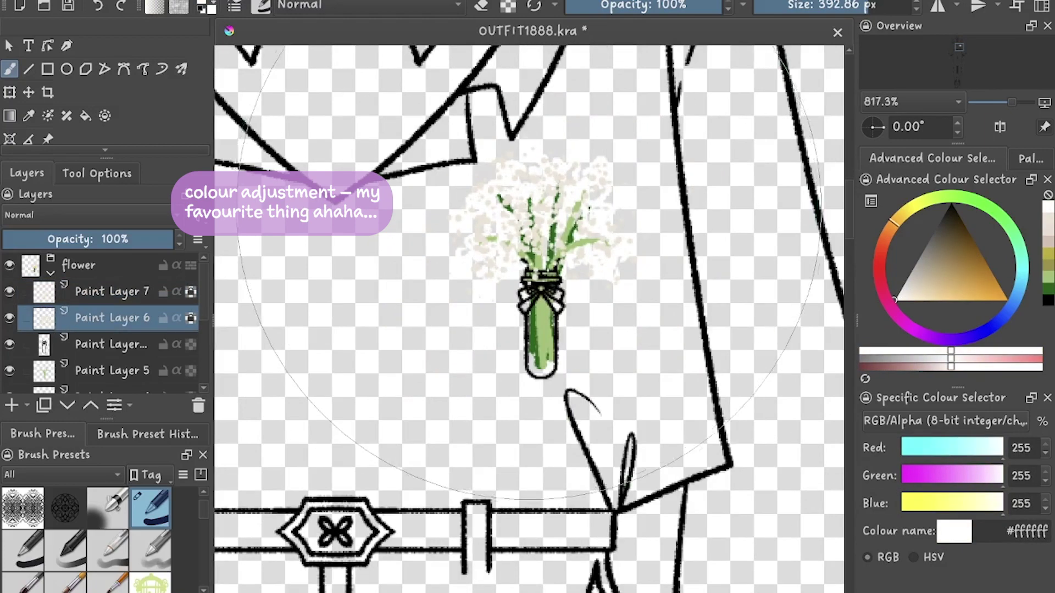
{"action": "scroll", "coordinate": [542, 286], "scroll_direction": "up", "scroll_amount": 1}
{"action": "scroll", "coordinate": [550, 211], "scroll_direction": "up", "scroll_amount": 2}
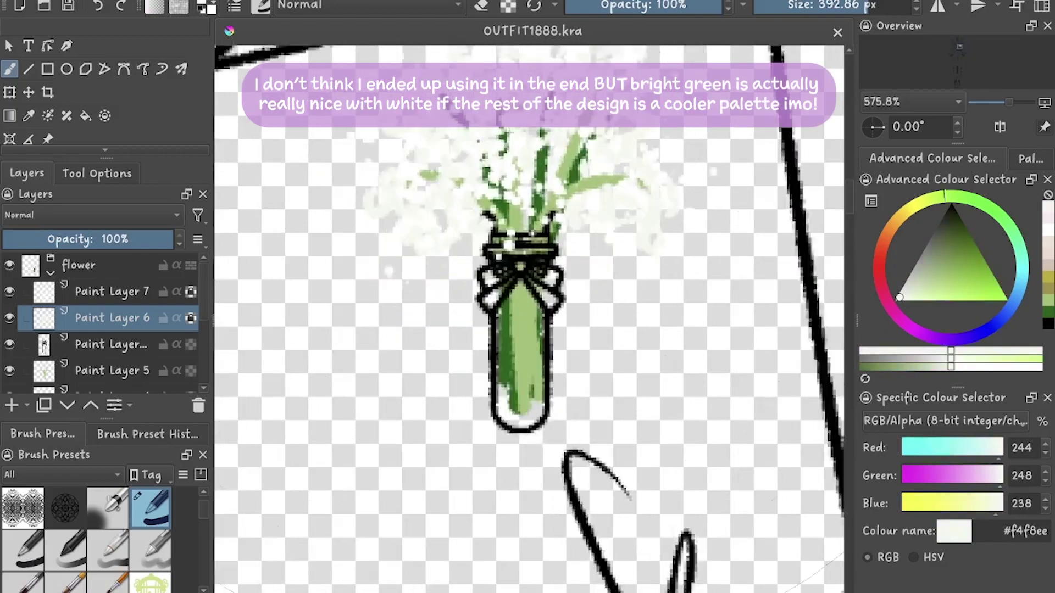
{"action": "scroll", "coordinate": [608, 247], "scroll_direction": "down", "scroll_amount": 5}
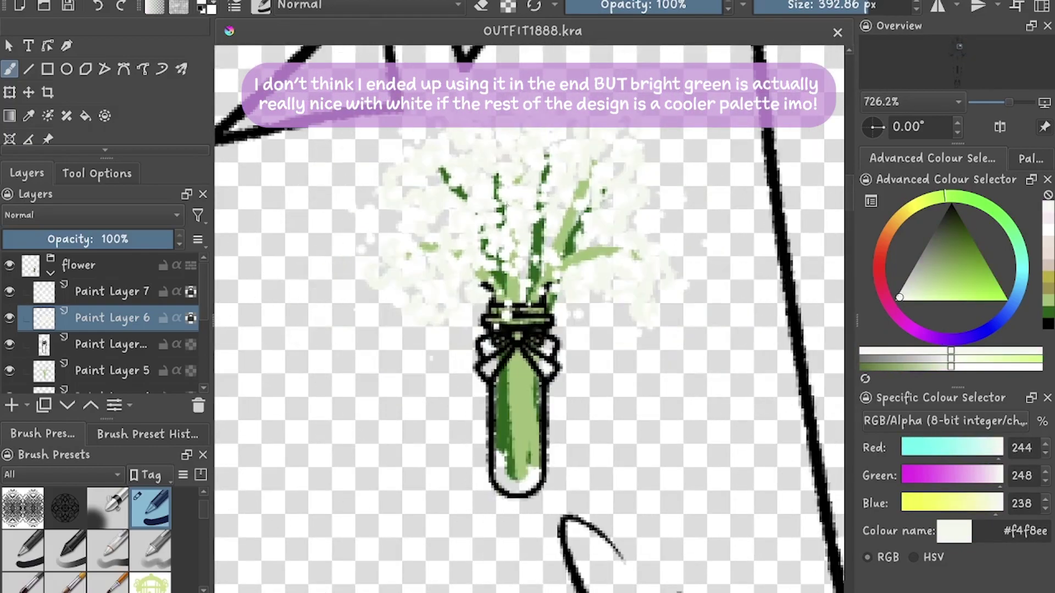
{"action": "scroll", "coordinate": [608, 247], "scroll_direction": "up", "scroll_amount": 5}
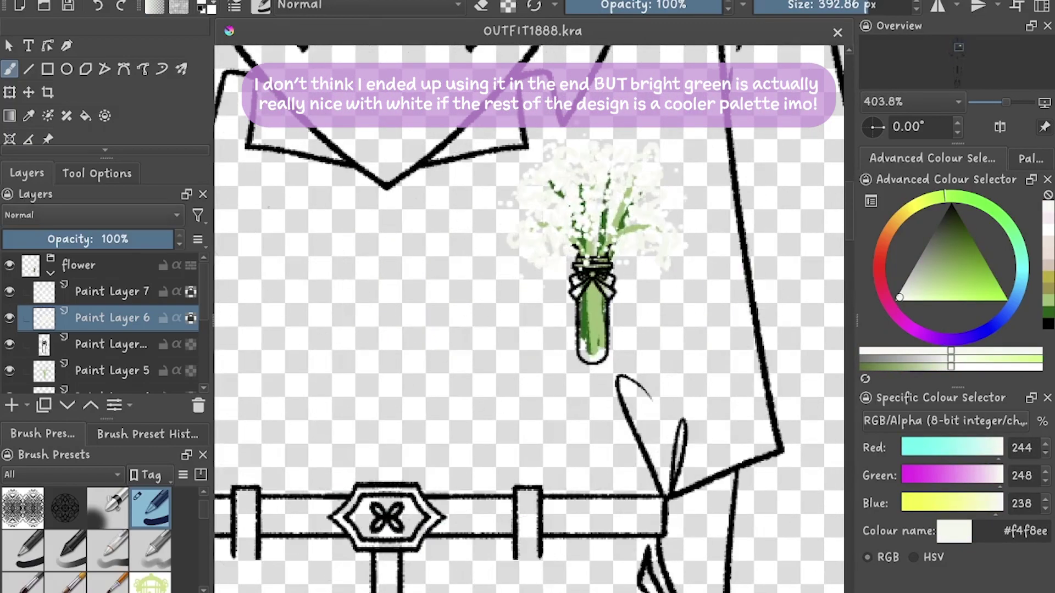
Select the flower group and adjust its position on the chest, just below and beside the collar's point
{"action": "left_click", "coordinate": [78, 265]}
{"action": "key", "text": "t"}
{"action": "mouse_move", "coordinate": [582, 259]}
{"action": "left_mouse_down"}
{"action": "mouse_move", "coordinate": [583, 297]}
{"action": "mouse_move", "coordinate": [591, 239]}
{"action": "left_mouse_up"}
{"action": "scroll", "coordinate": [588, 468], "scroll_direction": "down", "scroll_amount": 3}
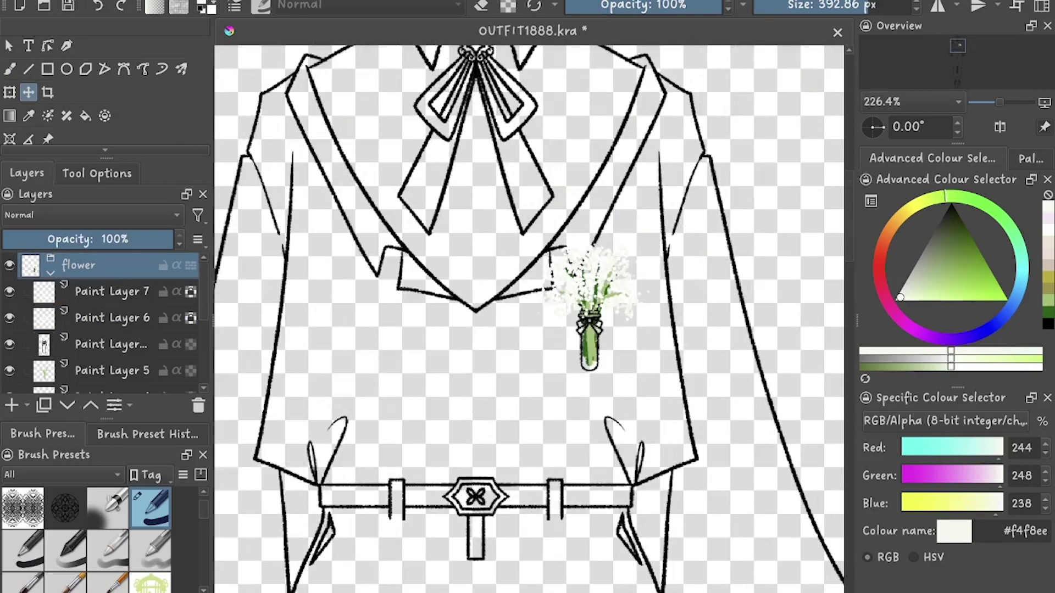
{"action": "left_click_drag", "start_coordinate": [589, 344], "coordinate": [593, 385]}
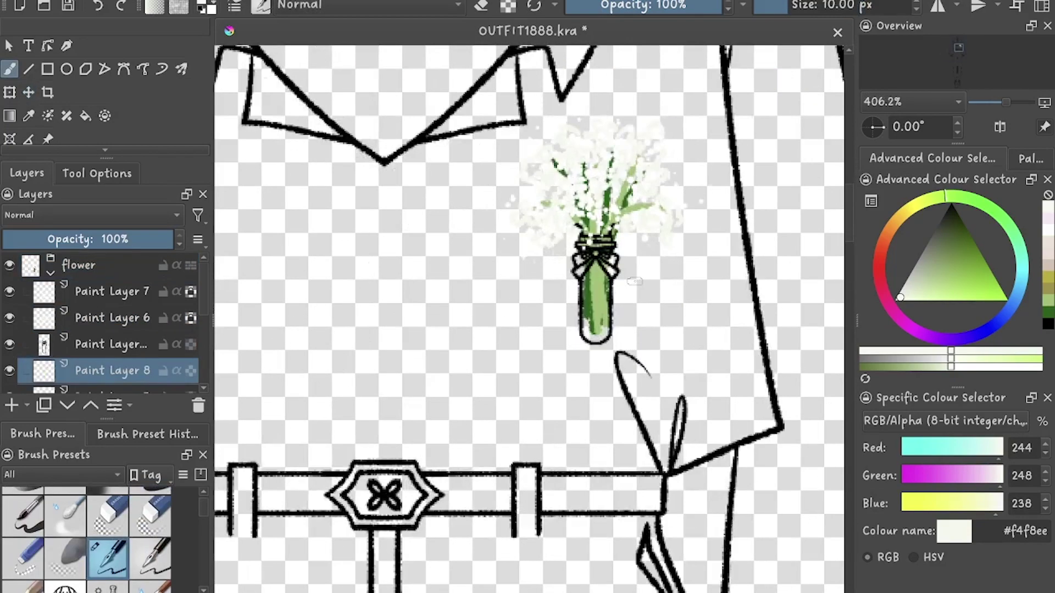
Paint the inside of the bottle solid white on the new layer beneath its outline
{"action": "scroll", "coordinate": [610, 182], "scroll_direction": "up", "scroll_amount": 5}
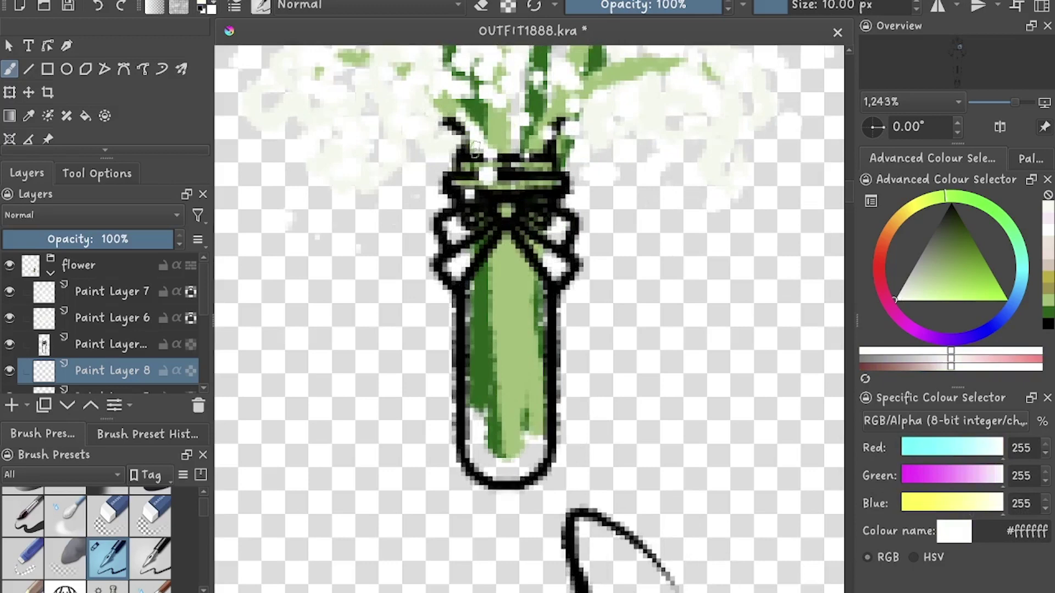
{"action": "scroll", "coordinate": [497, 144], "scroll_direction": "up", "scroll_amount": 2}
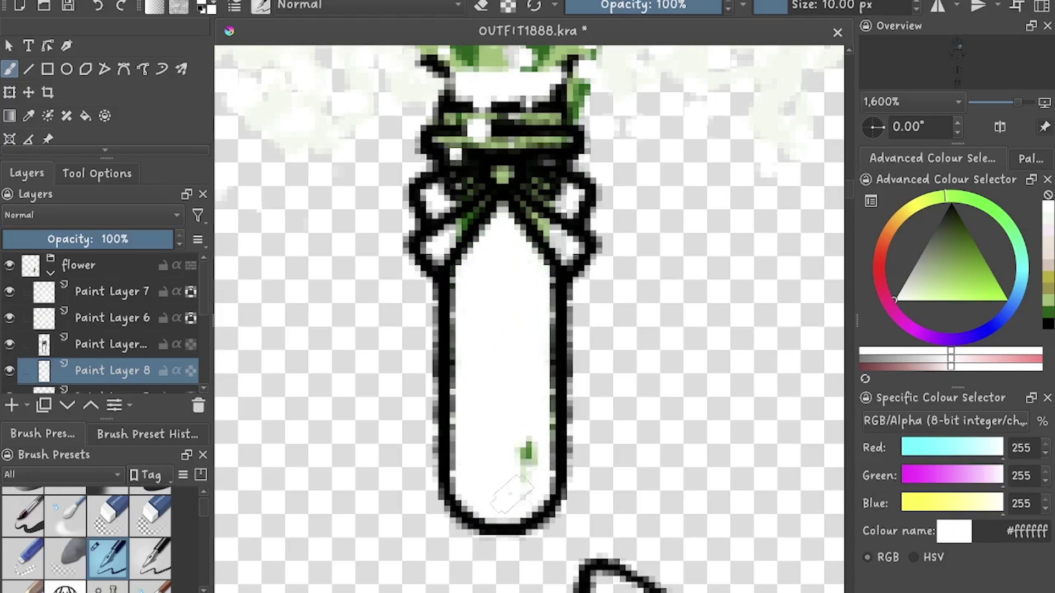
{"action": "scroll", "coordinate": [543, 459], "scroll_direction": "down", "scroll_amount": 5}
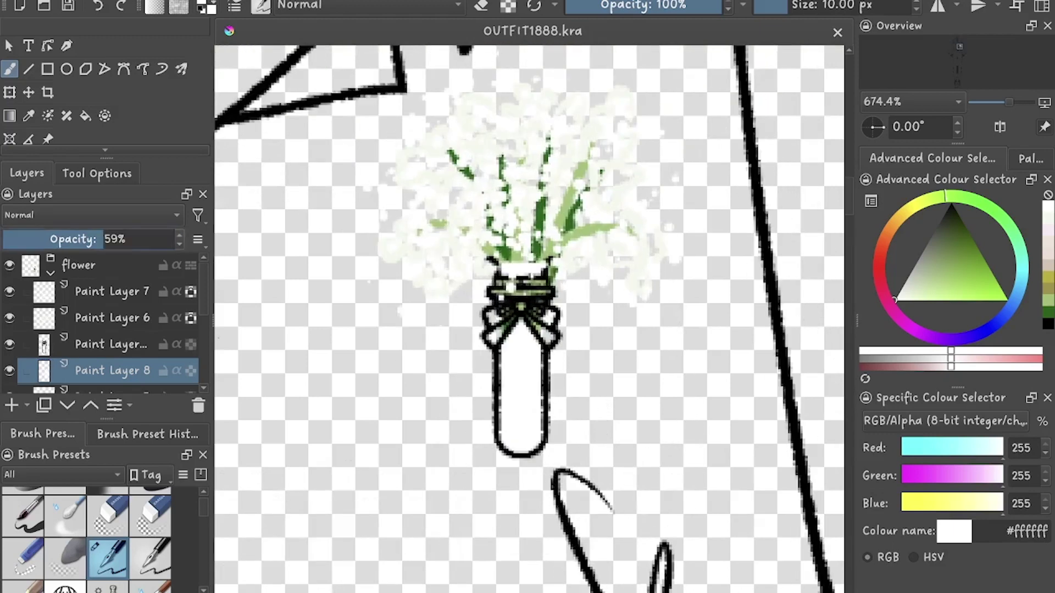
Set the white bottle fill layer's opacity to 50% and clean up its edges with the eraser
{"action": "key", "text": "BackSpace"}
{"action": "type", "text": "0"}
{"action": "key", "text": "Return"}
{"action": "scroll", "coordinate": [517, 414], "scroll_direction": "up", "scroll_amount": 3}
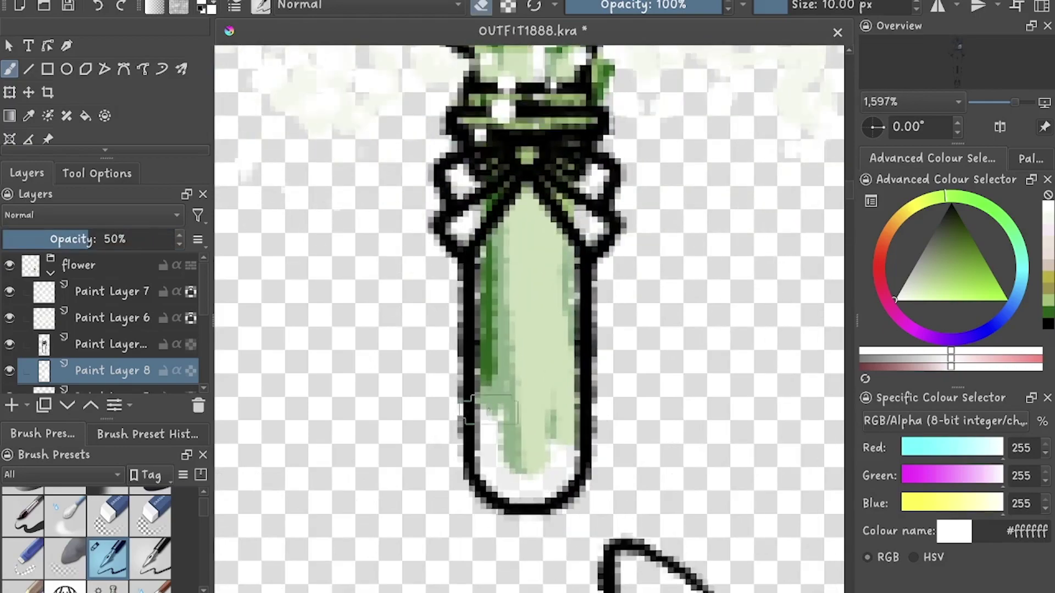
{"action": "scroll", "coordinate": [468, 407], "scroll_direction": "down", "scroll_amount": 6}
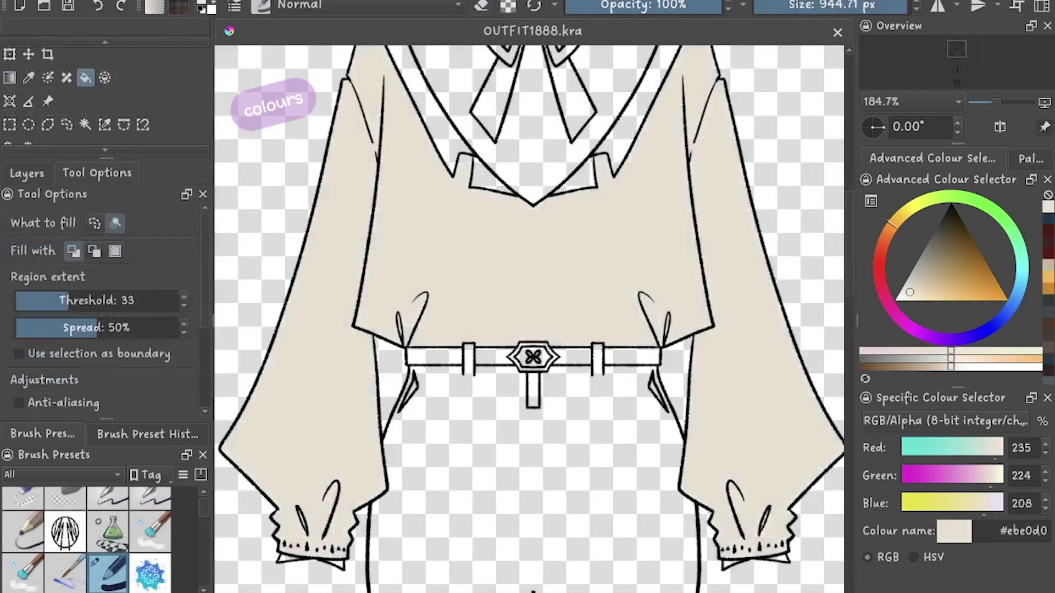
Touch up unfilled gaps around the blouse's waist folds and sleeve cuffs in cream #ebe0d0 with a mirrored 10 px brush
{"action": "scroll", "coordinate": [404, 203], "scroll_direction": "up", "scroll_amount": 5}
{"action": "key", "text": "b"}
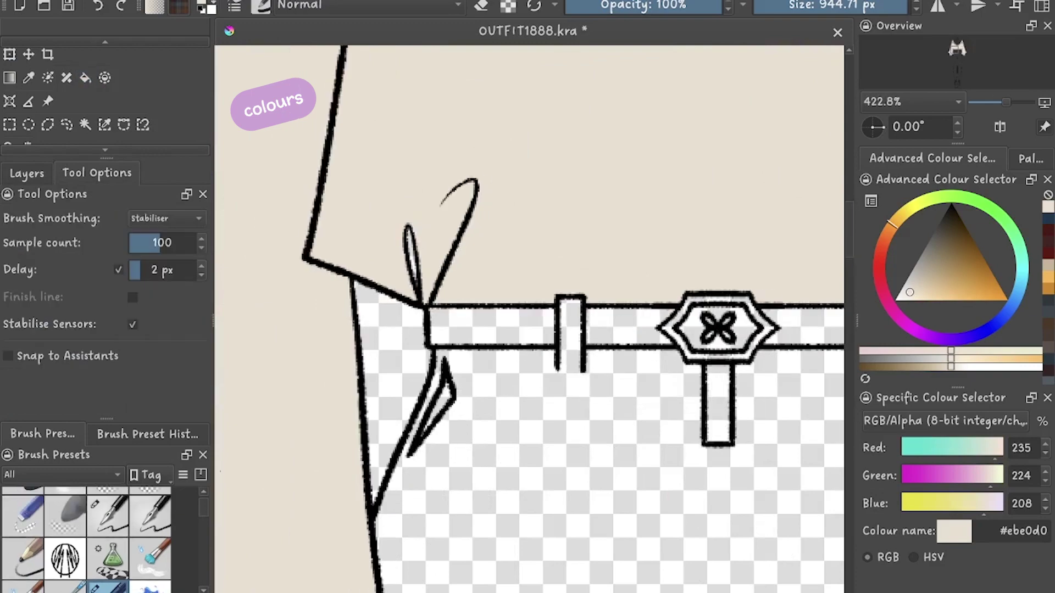
{"action": "scroll", "coordinate": [404, 202], "scroll_direction": "up", "scroll_amount": 2}
{"action": "scroll", "coordinate": [434, 255], "scroll_direction": "down", "scroll_amount": 3}
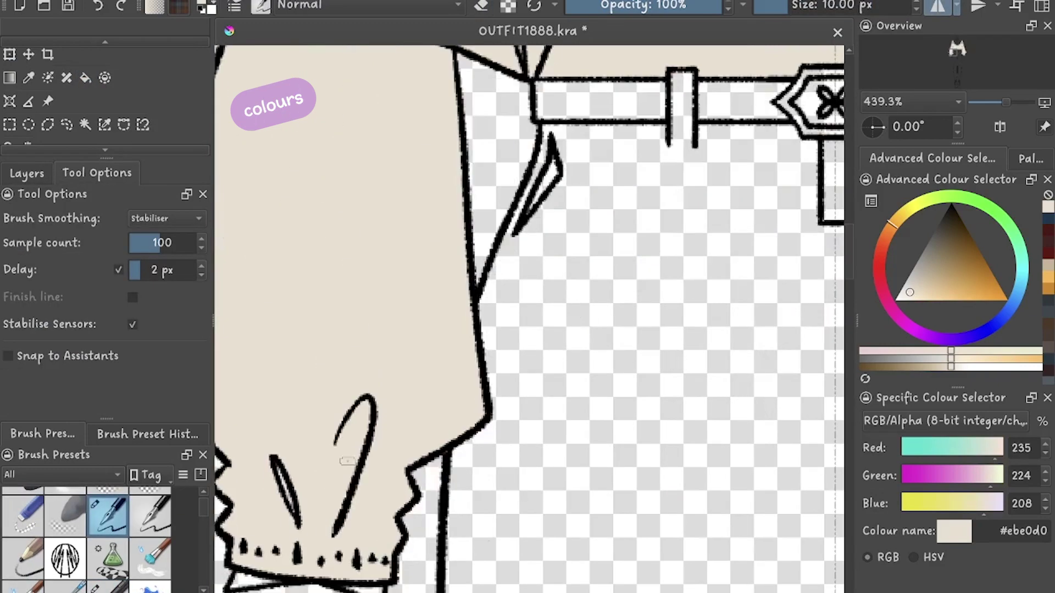
{"action": "scroll", "coordinate": [384, 308], "scroll_direction": "up", "scroll_amount": 2}
{"action": "scroll", "coordinate": [347, 366], "scroll_direction": "down", "scroll_amount": 6}
{"action": "scroll", "coordinate": [517, 464], "scroll_direction": "up", "scroll_amount": 1}
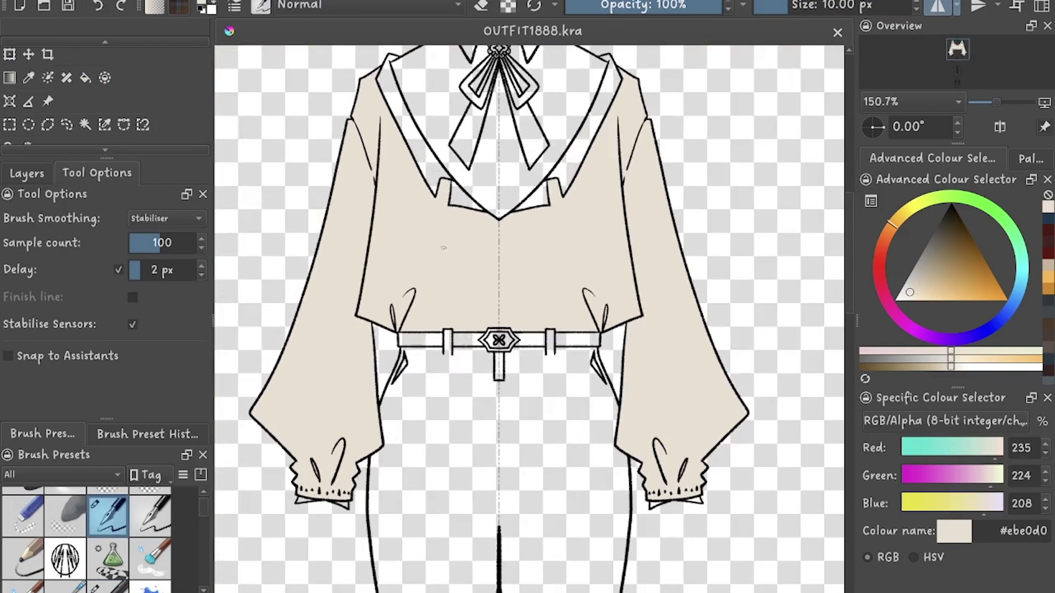
Try a bucket fill on the front of the blouse
{"action": "key", "text": "f"}
{"action": "left_click", "coordinate": [486, 297]}
{"action": "key", "text": "ctrl+z"}
{"action": "scroll", "coordinate": [342, 237], "scroll_direction": "down", "scroll_amount": 1}
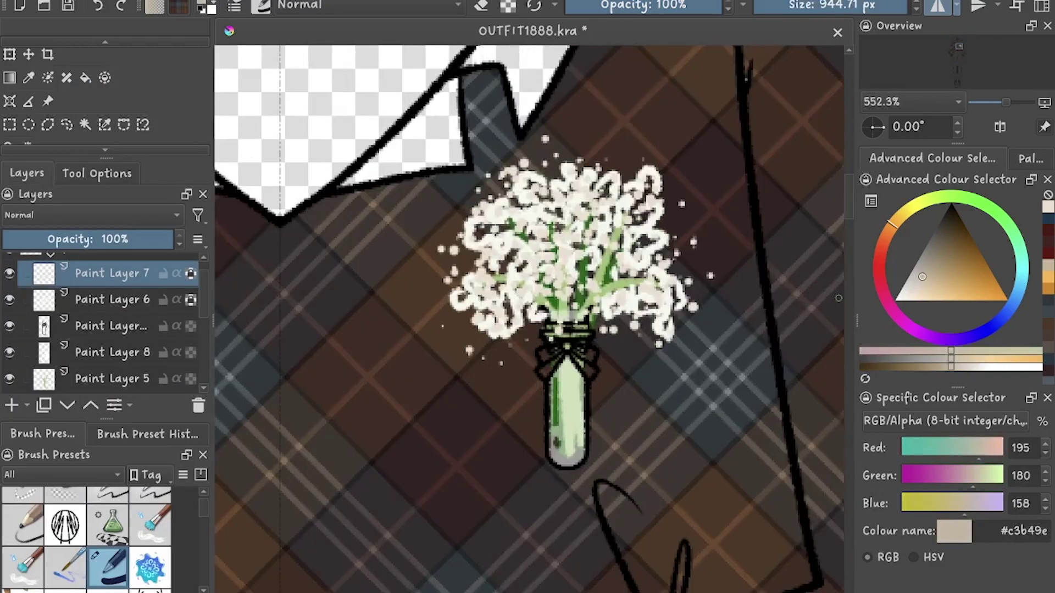
Recolour the flower squiggles on Paint Layer 6 in taupe #b29c8c
{"action": "left_click", "coordinate": [879, 251]}
{"action": "key", "text": "k"}
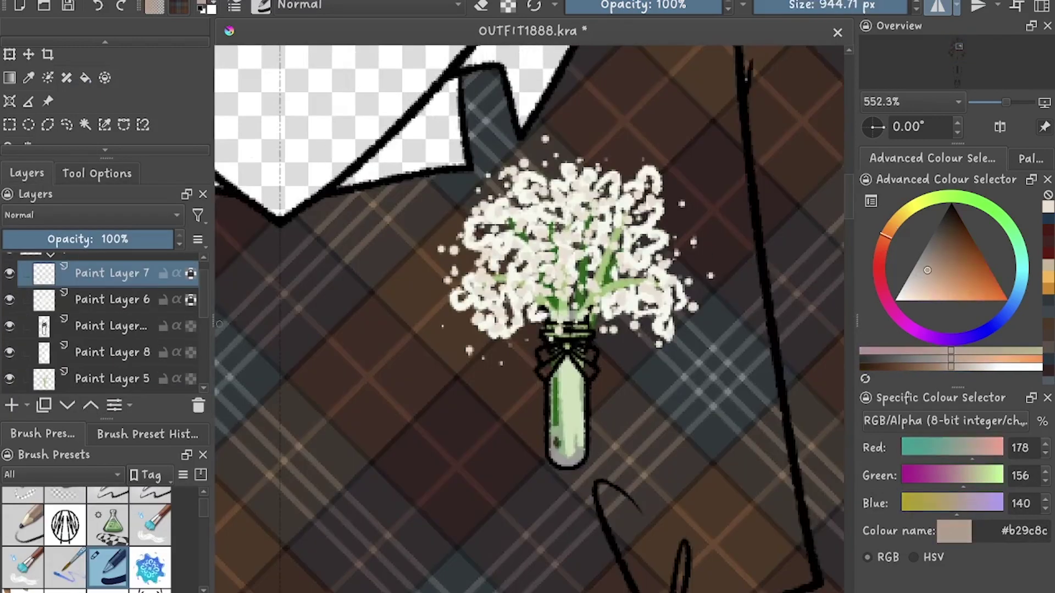
{"action": "key", "text": "Page_Down"}
{"action": "scroll", "coordinate": [616, 270], "scroll_direction": "down", "scroll_amount": 6}
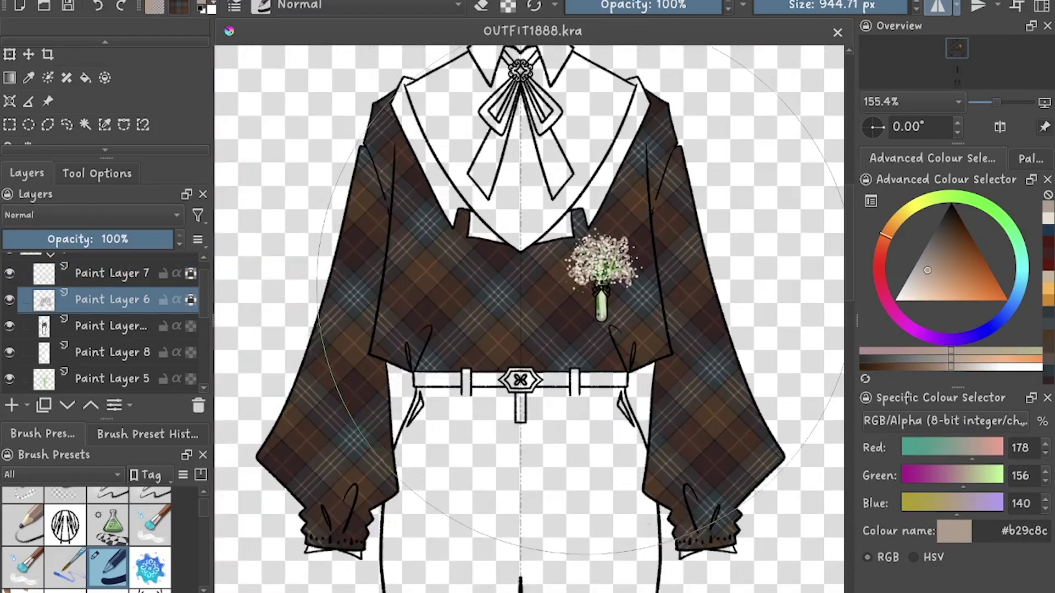
Recolour the light green stems and bottle reflections on Paint Layer 5 in a paler, muted green
{"action": "scroll", "coordinate": [599, 276], "scroll_direction": "up", "scroll_amount": 3}
{"action": "key", "text": "Page_Down"}
{"action": "key", "text": "Page_Down"}
{"action": "key", "text": "Page_Down"}
{"action": "scroll", "coordinate": [599, 277], "scroll_direction": "up", "scroll_amount": 3}
{"action": "left_click", "coordinate": [599, 276], "text": "ctrl"}
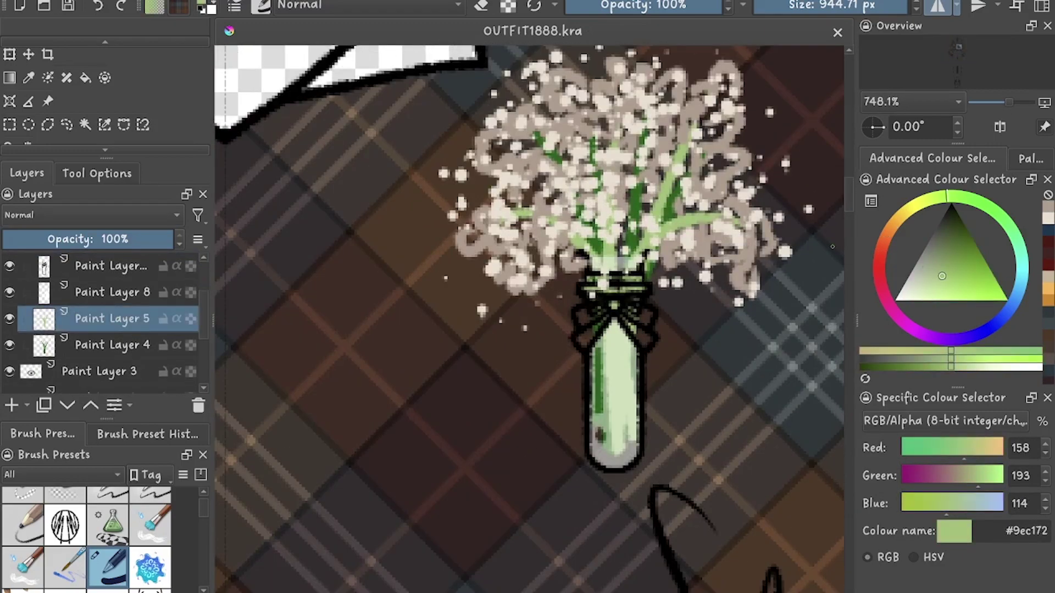
{"action": "key", "text": "k"}
{"action": "scroll", "coordinate": [549, 275], "scroll_direction": "up", "scroll_amount": 1}
{"action": "key", "text": "k"}
{"action": "key", "text": "k"}
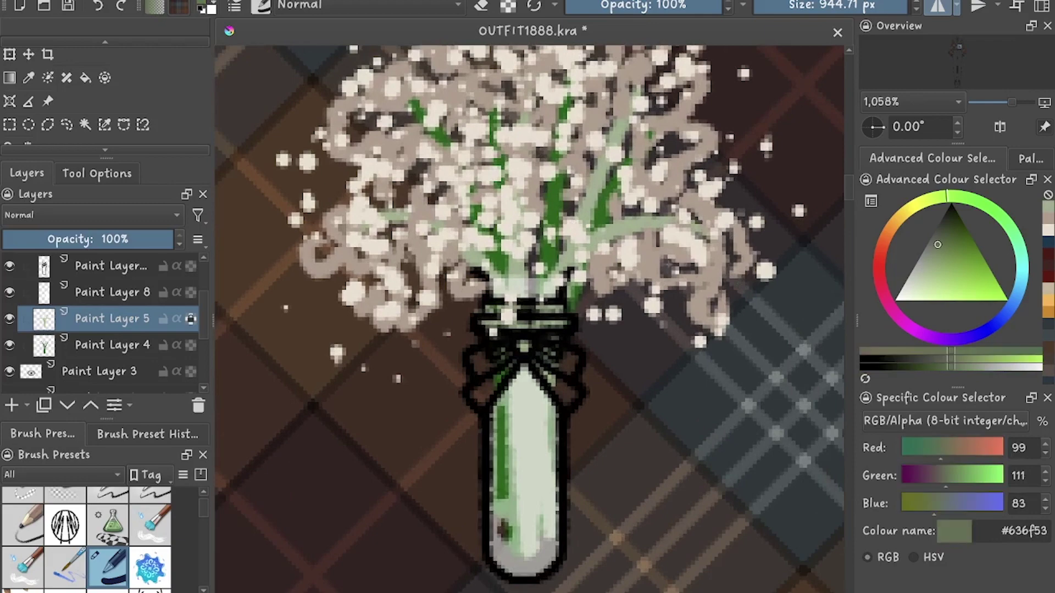
Recolour the dark green stems on Paint Layer 4 in deep grey-green #3a5144 and save the file
{"action": "key", "text": "Page_Down"}
{"action": "left_click", "coordinate": [590, 258], "text": "ctrl"}
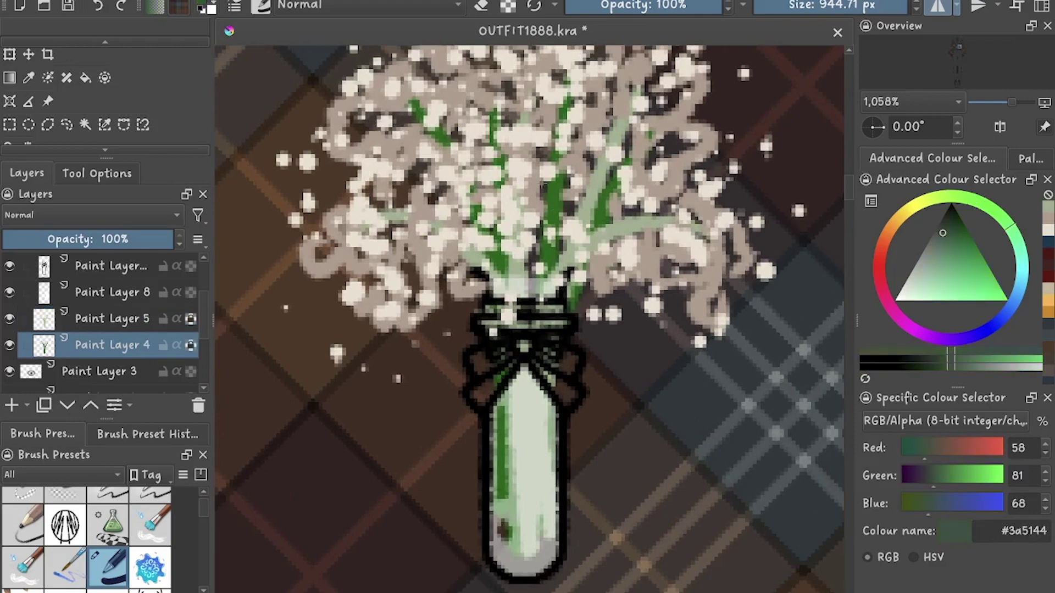
{"action": "scroll", "coordinate": [549, 247], "scroll_direction": "down", "scroll_amount": 10}
{"action": "scroll", "coordinate": [549, 247], "scroll_direction": "up", "scroll_amount": 2}
{"action": "key", "text": "ctrl+s"}
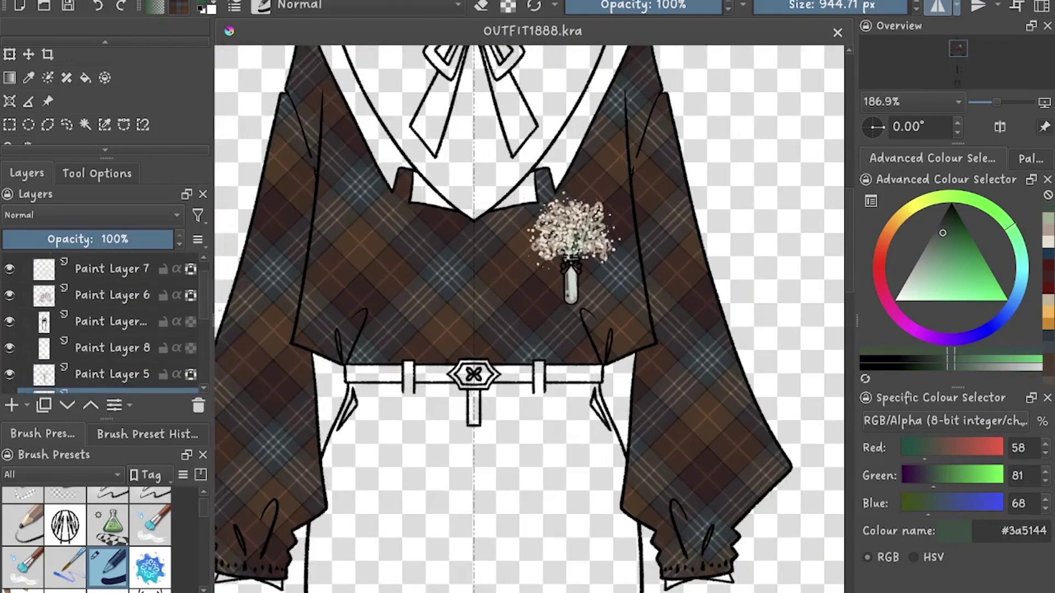
Fill the flower squiggles on Paint Layer 6 with sage green #a8b28d and tint the flower dots pale green
{"action": "left_click", "coordinate": [110, 295]}
{"action": "scroll", "coordinate": [571, 252], "scroll_direction": "up", "scroll_amount": 7}
{"action": "key", "text": "Page_Up"}
{"action": "key", "text": "Page_Down"}
{"action": "scroll", "coordinate": [572, 275], "scroll_direction": "up", "scroll_amount": 1}
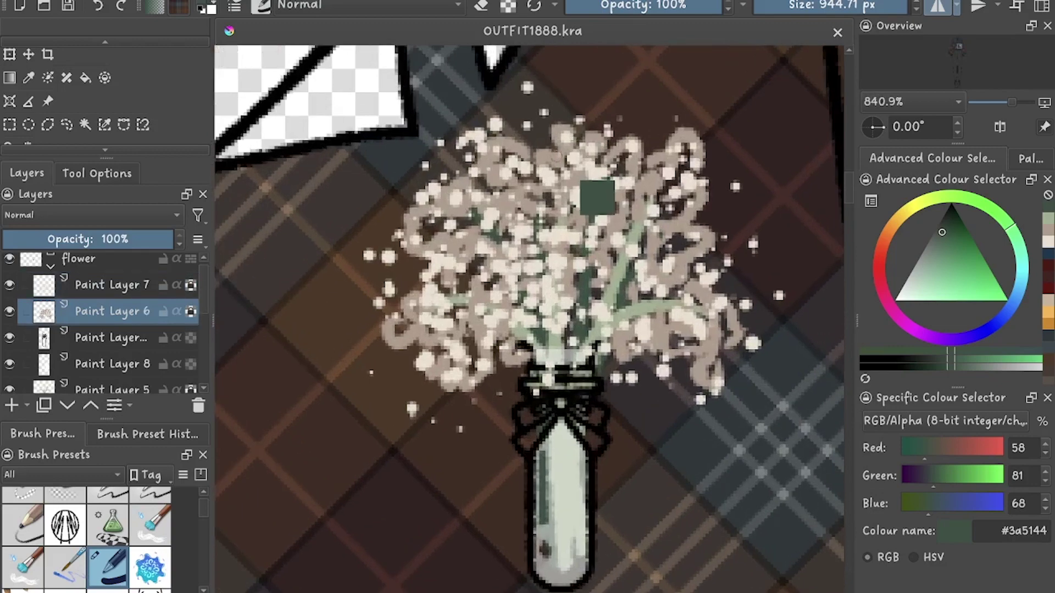
{"action": "key", "text": "shift+BackSpace"}
{"action": "scroll", "coordinate": [550, 275], "scroll_direction": "down", "scroll_amount": 4}
{"action": "scroll", "coordinate": [550, 275], "scroll_direction": "up", "scroll_amount": 3}
{"action": "key", "text": "Page_Up"}
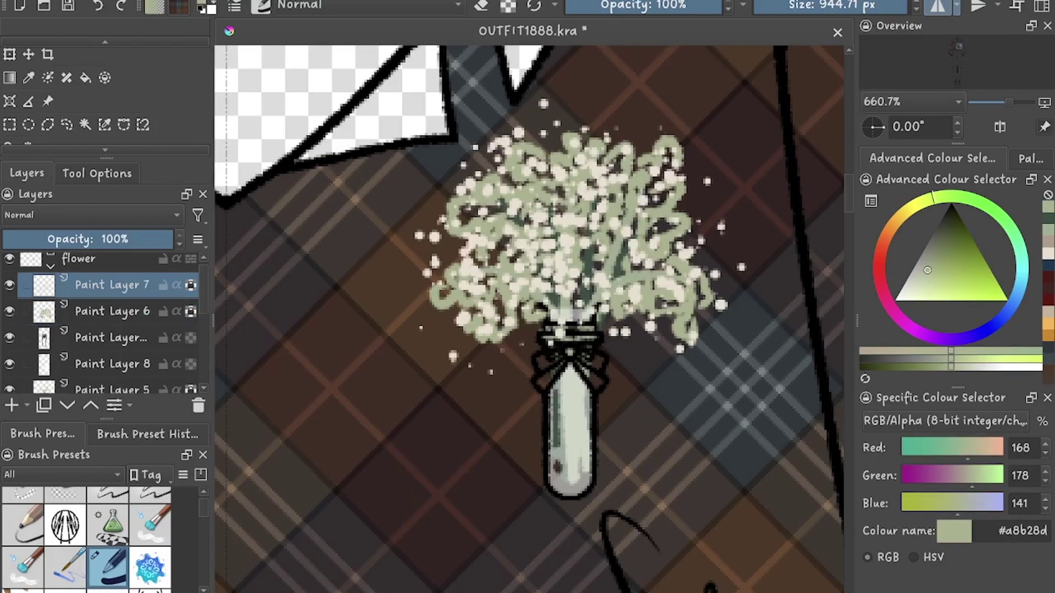
{"action": "key", "text": "ctrl+z"}
{"action": "scroll", "coordinate": [549, 275], "scroll_direction": "down", "scroll_amount": 5}
Bucket-fill the sweater's V-shaped collar and its lower flaps with dark brown #4f3727 on Paint Layer 10, and save
{"action": "key", "text": "f"}
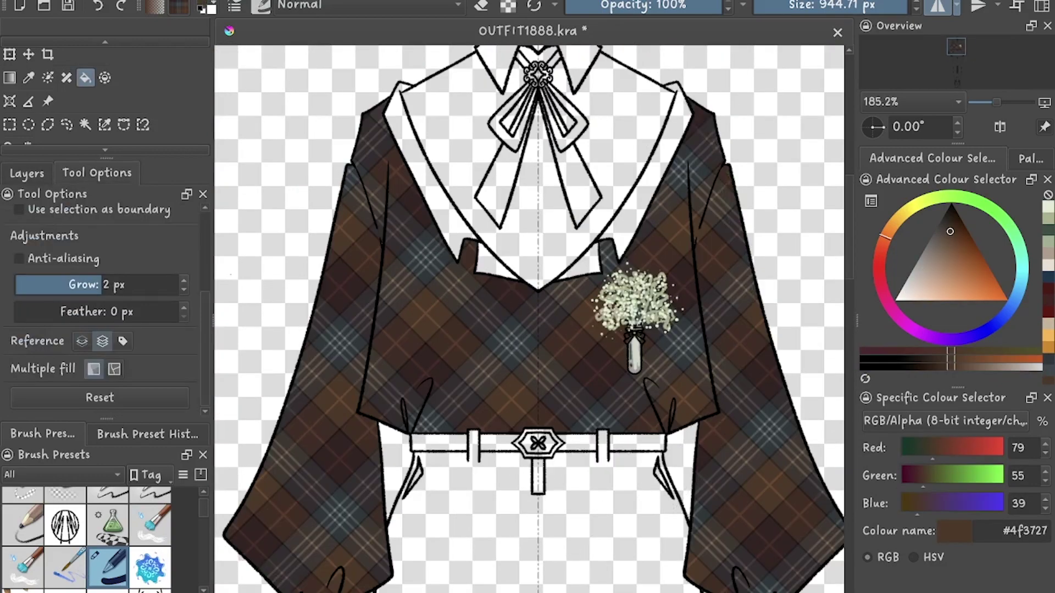
{"action": "left_click", "coordinate": [423, 165]}
{"action": "left_click", "coordinate": [495, 263]}
{"action": "left_click", "coordinate": [578, 263]}
{"action": "left_click", "coordinate": [654, 165]}
{"action": "key", "text": "ctrl+s"}
{"action": "left_click", "coordinate": [27, 173]}
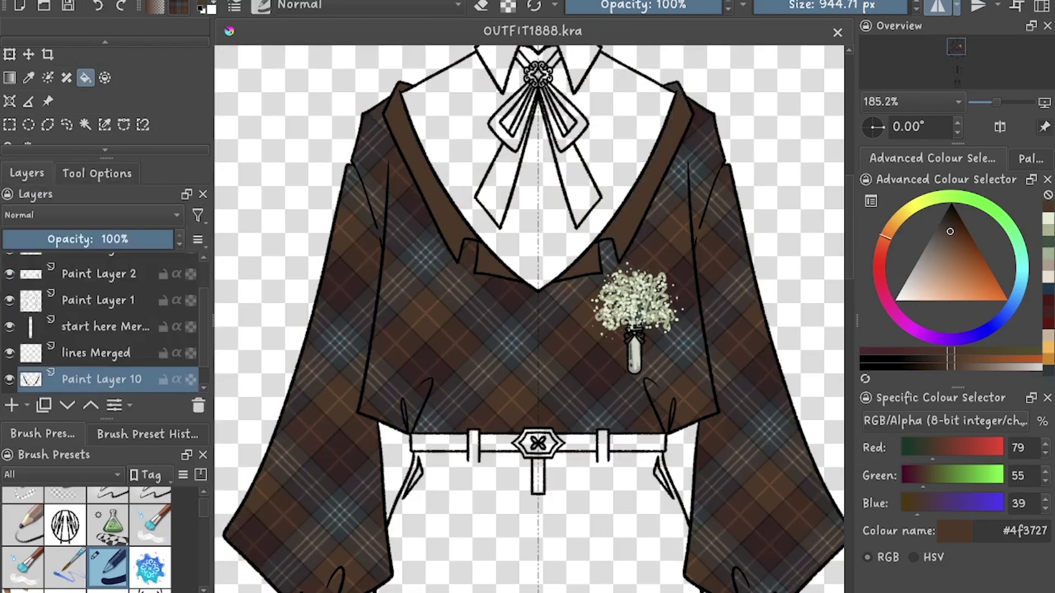
Touch up the edges of the brown collar and the tartan top on their layers with a mirrored 10 px brush
{"action": "key", "text": "slash"}
{"action": "key", "text": "b"}
{"action": "scroll", "coordinate": [256, 230], "scroll_direction": "up", "scroll_amount": 4}
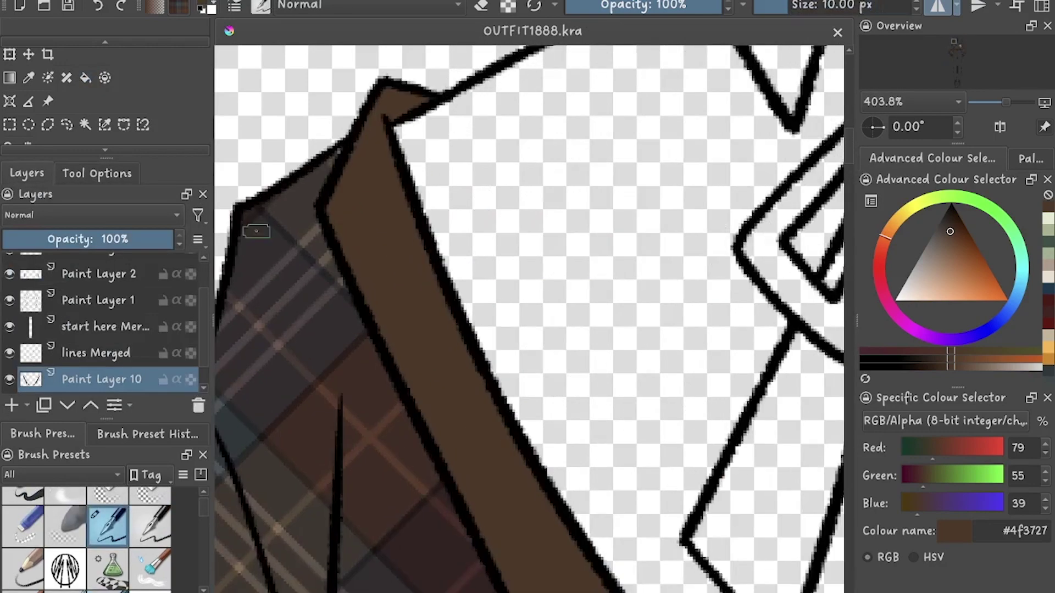
{"action": "scroll", "coordinate": [110, 330], "scroll_direction": "down", "scroll_amount": 3}
{"action": "left_click", "coordinate": [107, 379]}
{"action": "scroll", "coordinate": [307, 267], "scroll_direction": "down", "scroll_amount": 3}
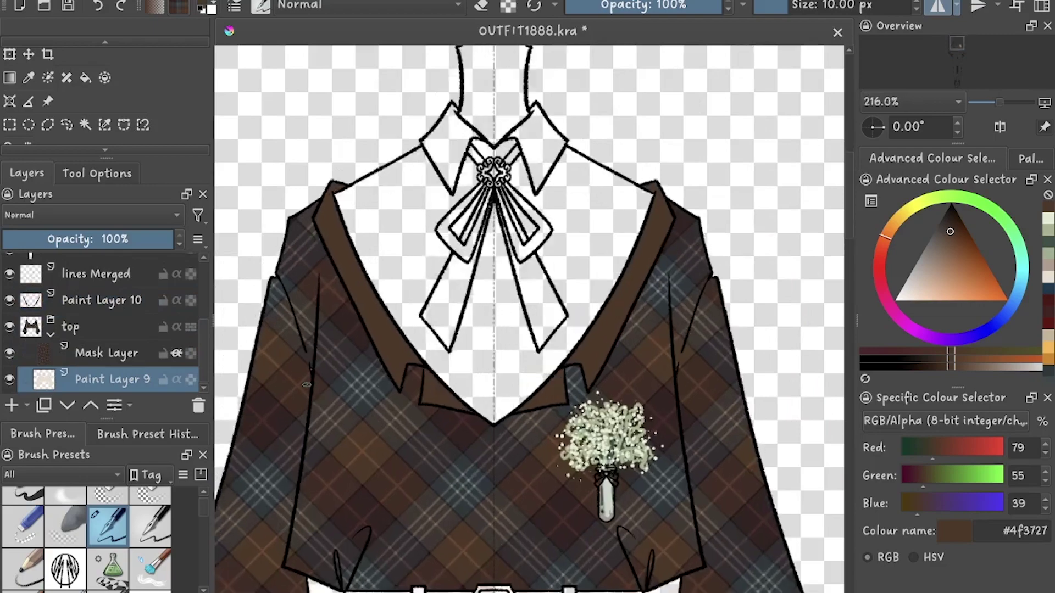
{"action": "scroll", "coordinate": [306, 384], "scroll_direction": "up", "scroll_amount": 3}
{"action": "scroll", "coordinate": [334, 391], "scroll_direction": "down", "scroll_amount": 6}
Rename the brown collar's layer as collar and bucket-fill the shirt front with cream #ebe0d0 on a new layer
{"action": "left_click", "coordinate": [102, 300]}
{"action": "scroll", "coordinate": [110, 329], "scroll_direction": "up", "scroll_amount": 1}
{"action": "key", "text": "f"}
{"action": "left_click", "coordinate": [542, 282]}
{"action": "scroll", "coordinate": [541, 247], "scroll_direction": "up", "scroll_amount": 5}
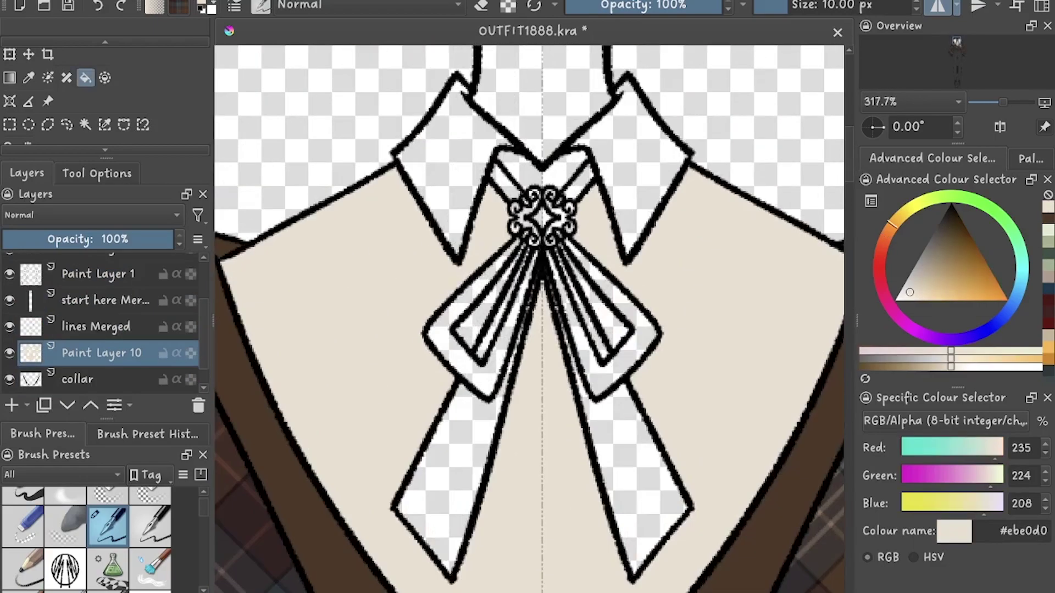
{"action": "scroll", "coordinate": [482, 194], "scroll_direction": "up", "scroll_amount": 1}
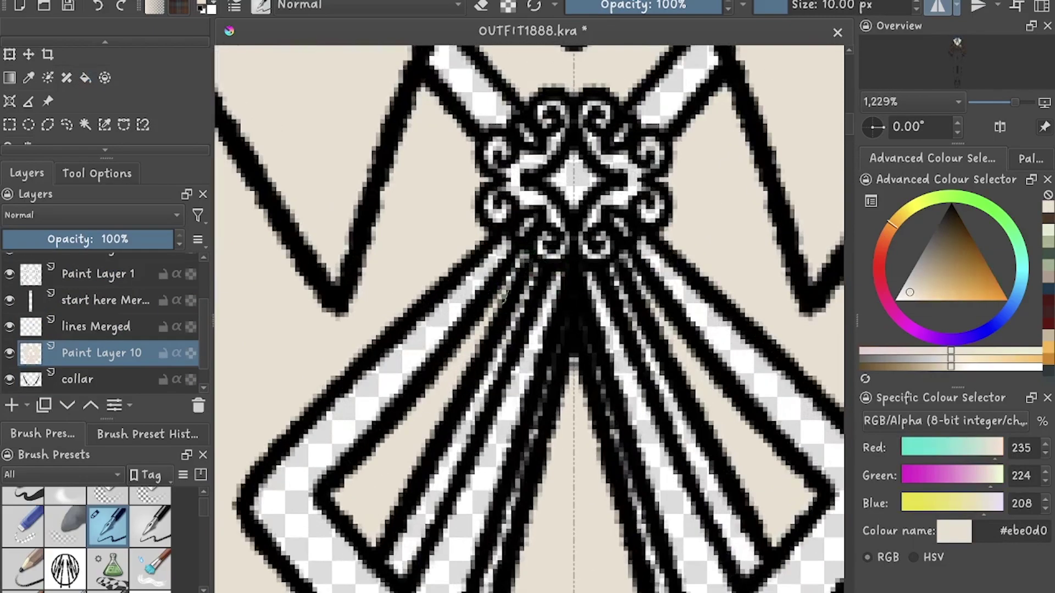
Fill the shirt collar and the small cuff tips below the sleeves with cream #ebe0d0
{"action": "scroll", "coordinate": [482, 193], "scroll_direction": "down", "scroll_amount": 5}
{"action": "scroll", "coordinate": [376, 450], "scroll_direction": "up", "scroll_amount": 11}
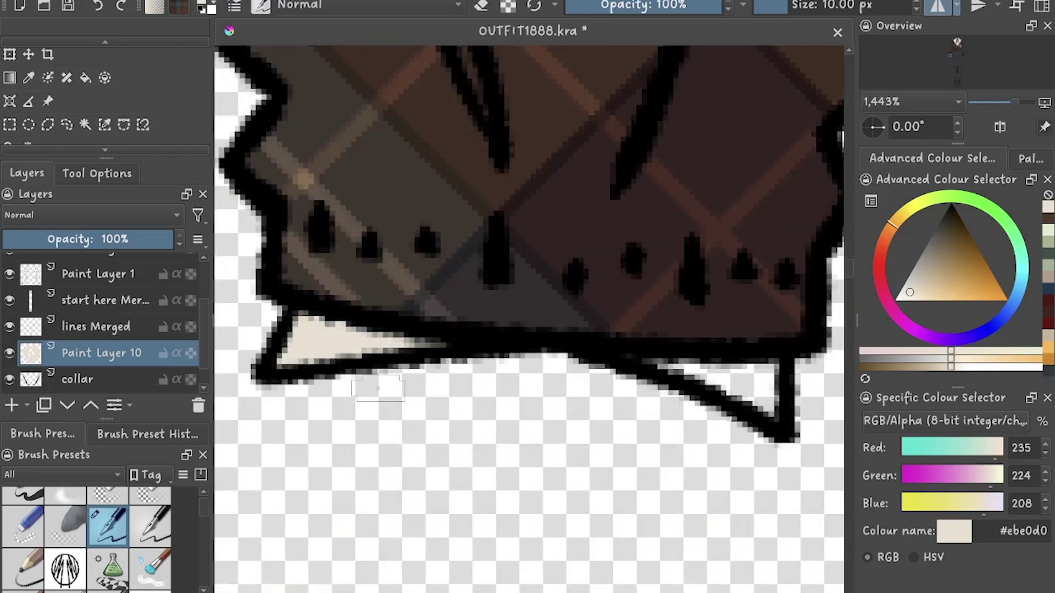
{"action": "scroll", "coordinate": [722, 367], "scroll_direction": "down", "scroll_amount": 12}
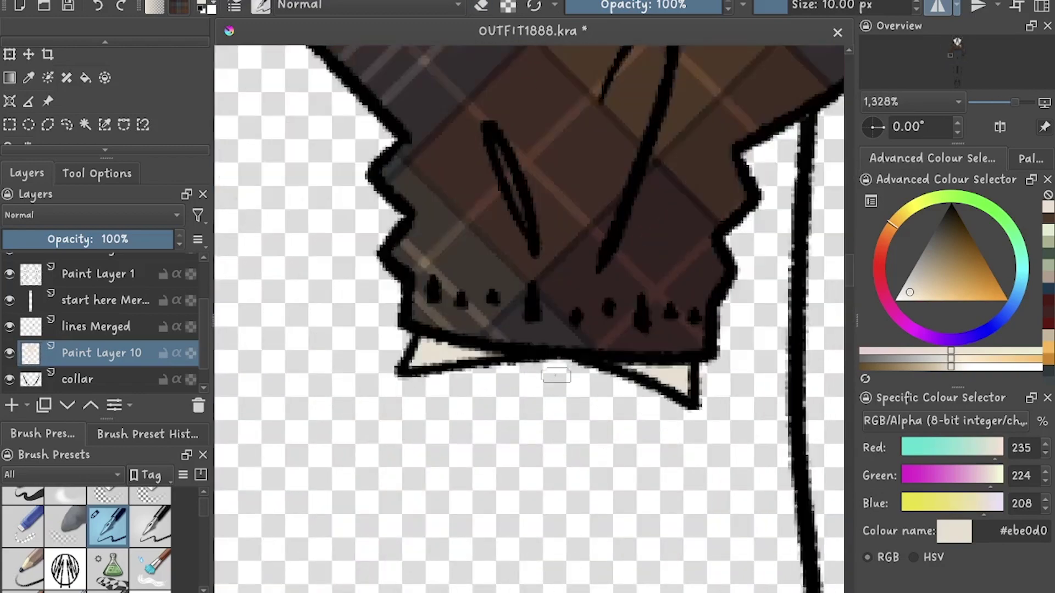
Fill the neck bow with slate blue #435059 on Paint Layer 11, save, and fill the belt in the same colour
{"action": "scroll", "coordinate": [631, 302], "scroll_direction": "up", "scroll_amount": 3}
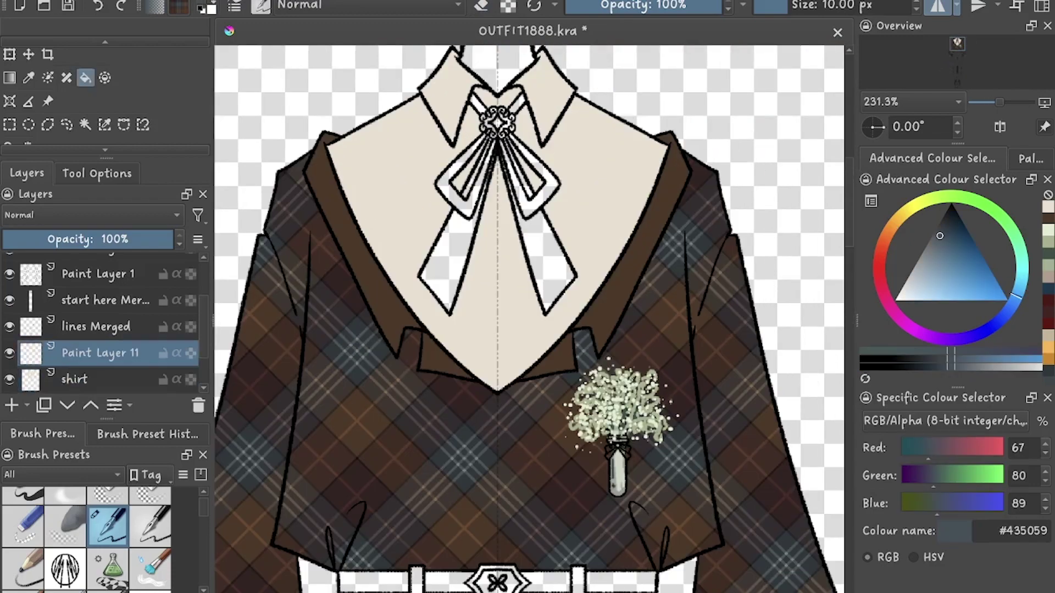
{"action": "left_click", "coordinate": [435, 198]}
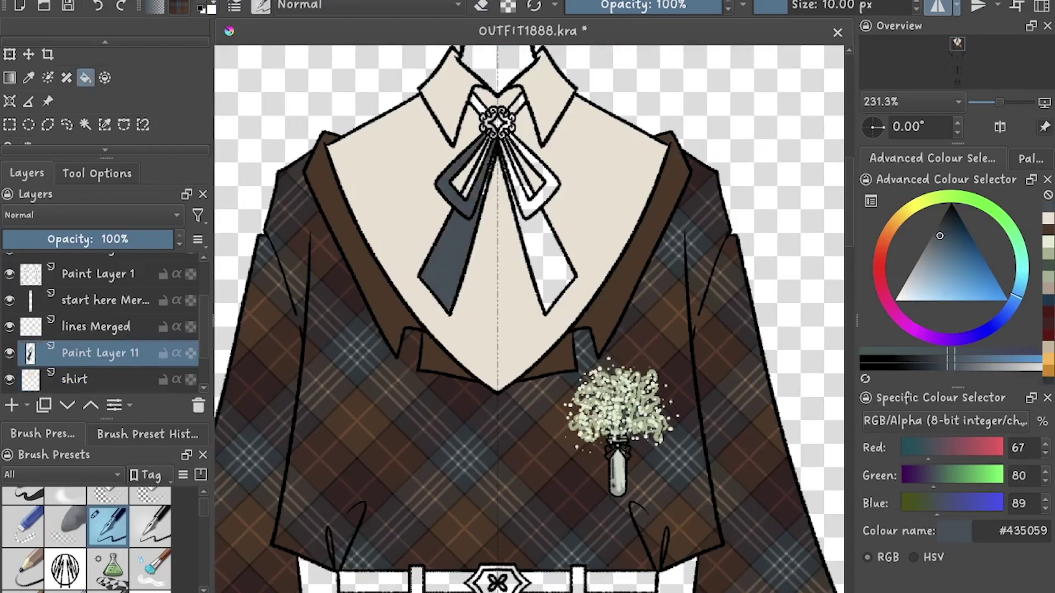
{"action": "scroll", "coordinate": [498, 132], "scroll_direction": "up", "scroll_amount": 7}
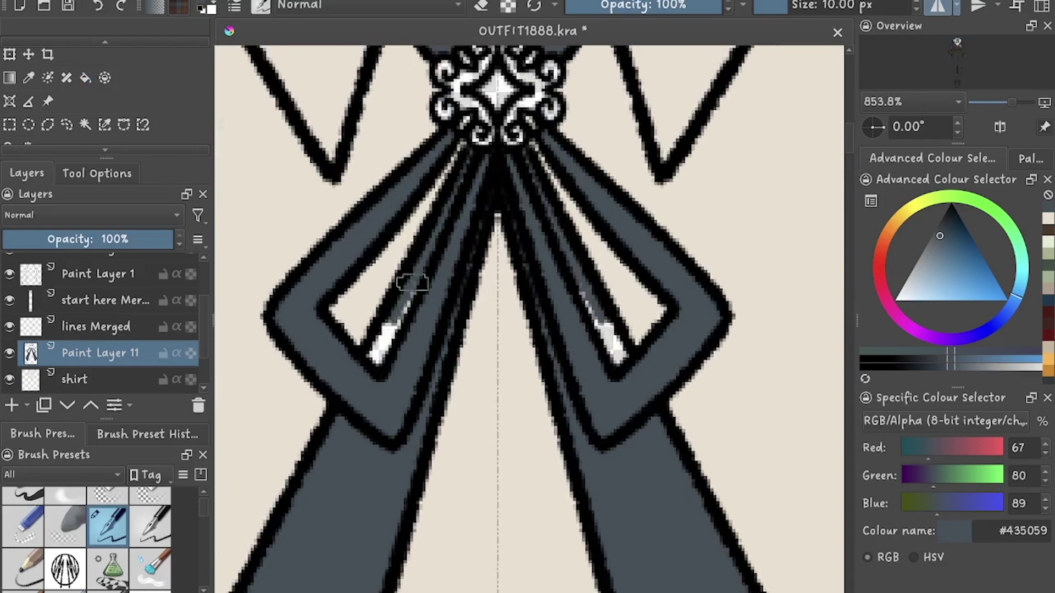
{"action": "scroll", "coordinate": [394, 312], "scroll_direction": "down", "scroll_amount": 10}
{"action": "scroll", "coordinate": [483, 329], "scroll_direction": "up", "scroll_amount": 4}
{"action": "key", "text": "ctrl+s"}
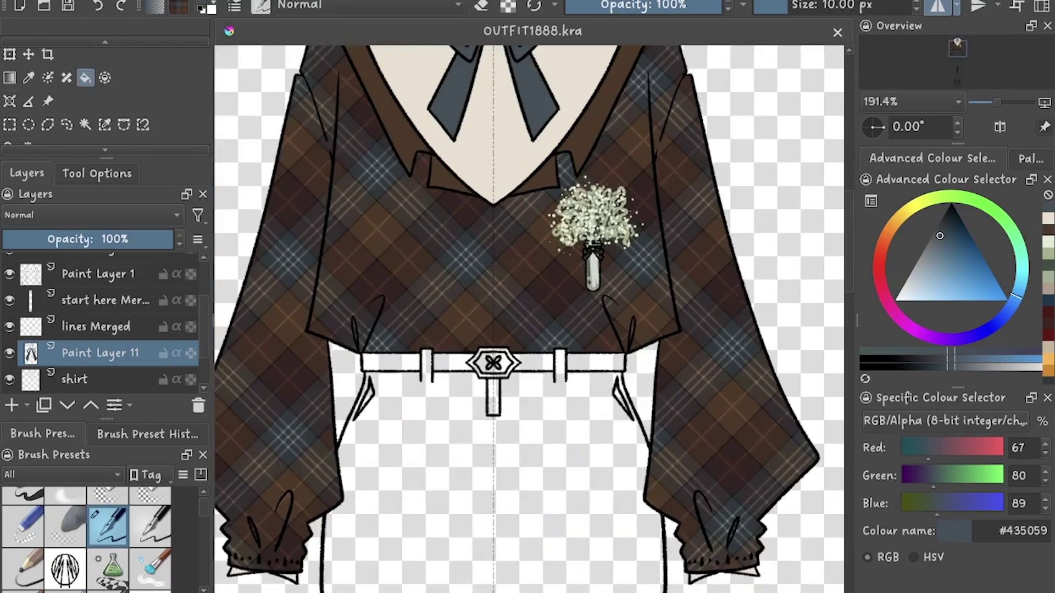
{"action": "left_click", "coordinate": [390, 362]}
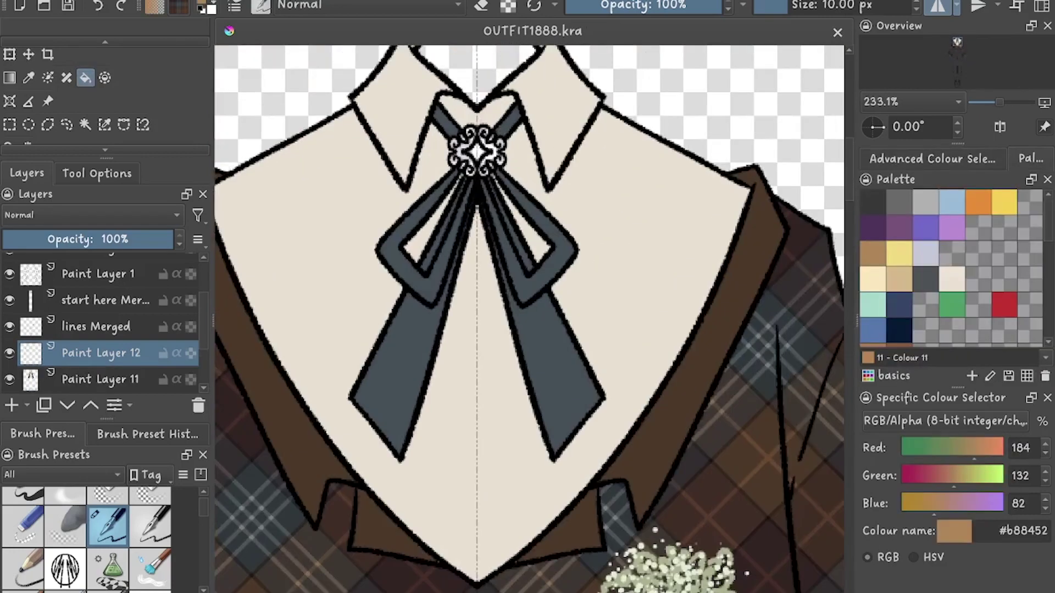
Colour the brooch gold #b88452 and add a centred vertical row of star-shaped buttons down the shirt front
{"action": "scroll", "coordinate": [458, 134], "scroll_direction": "up", "scroll_amount": 8}
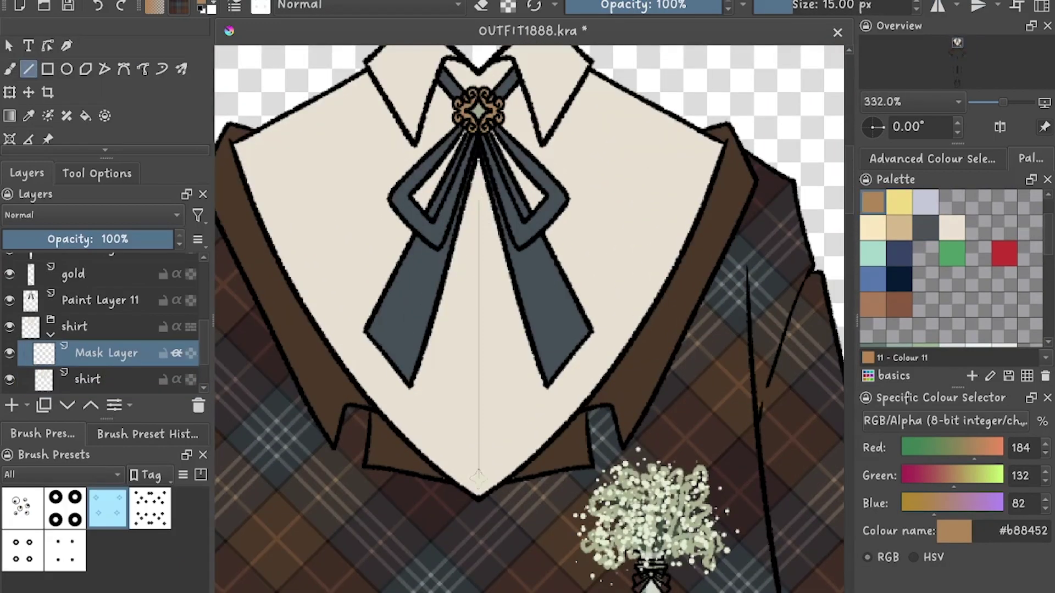
{"action": "scroll", "coordinate": [476, 351], "scroll_direction": "up", "scroll_amount": 10}
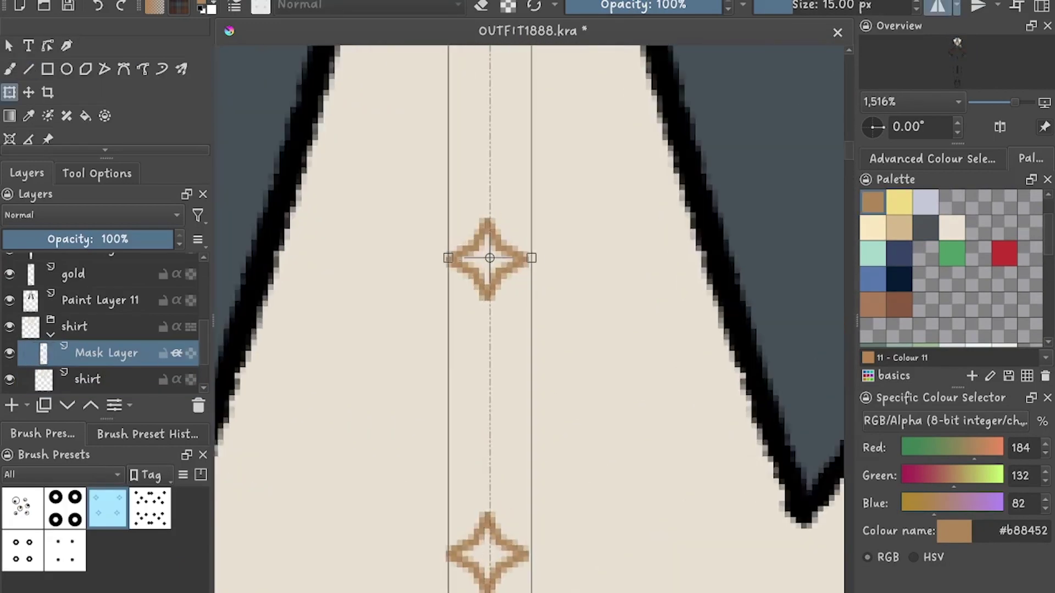
{"action": "scroll", "coordinate": [527, 319], "scroll_direction": "down", "scroll_amount": 5}
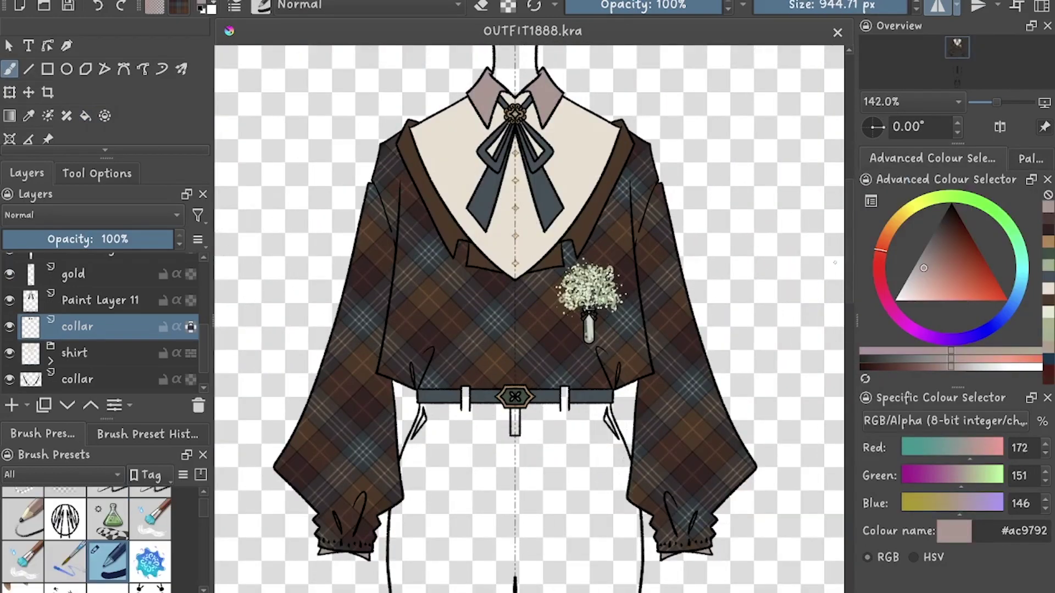
Darken the shirt collar to #75635e and overlay a cream diagonal plaid pattern on it
{"action": "left_click_drag", "start_coordinate": [924, 268], "coordinate": [934, 247]}
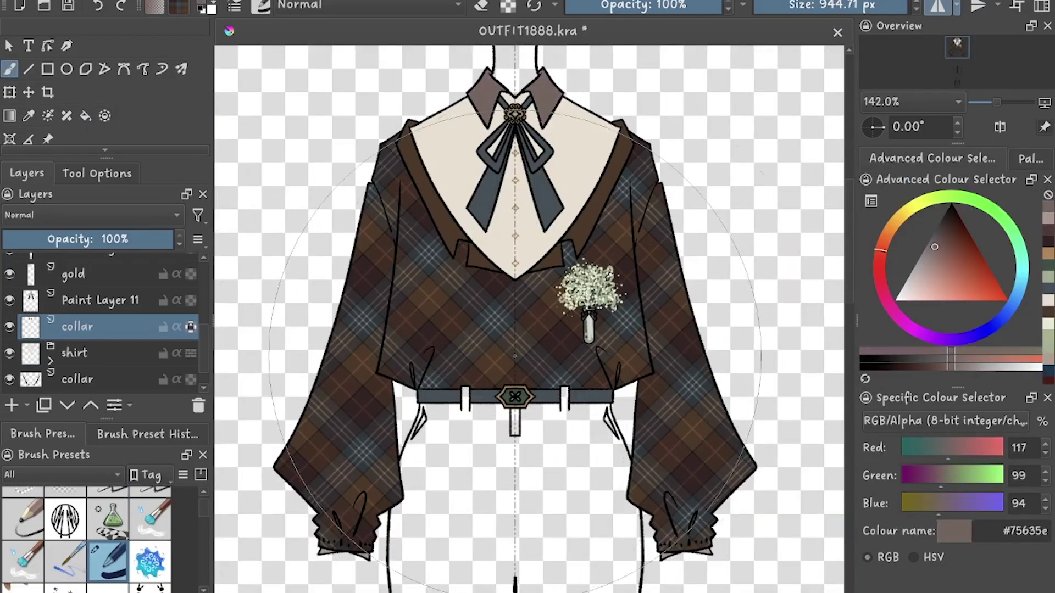
{"action": "scroll", "coordinate": [515, 357], "scroll_direction": "up", "scroll_amount": 2}
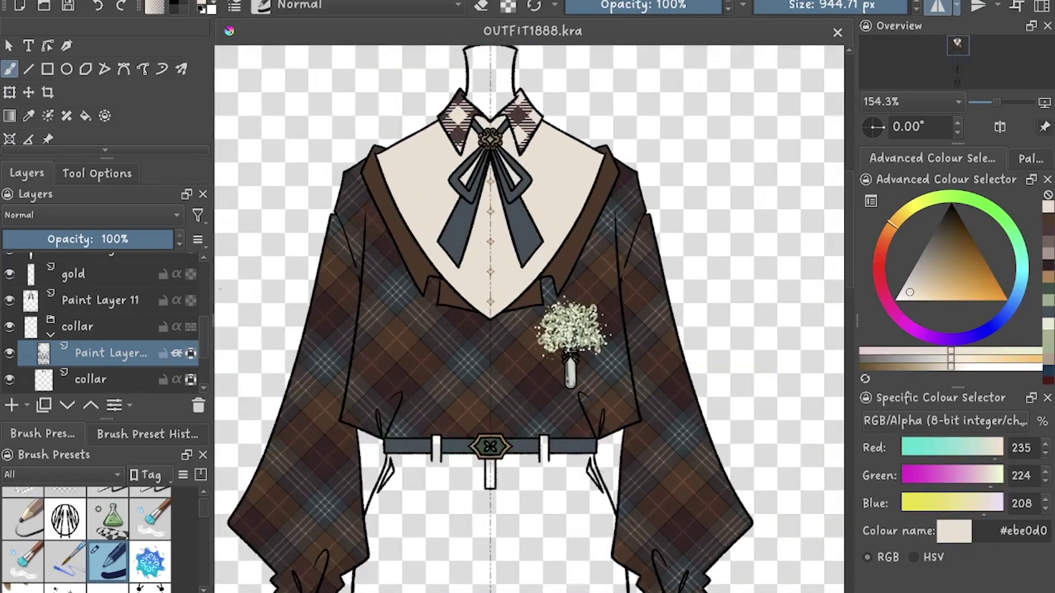
Try the plaid shirt collar's base colour in brown #846957 and in terracotta #aa725b
{"action": "key", "text": "Page_Down"}
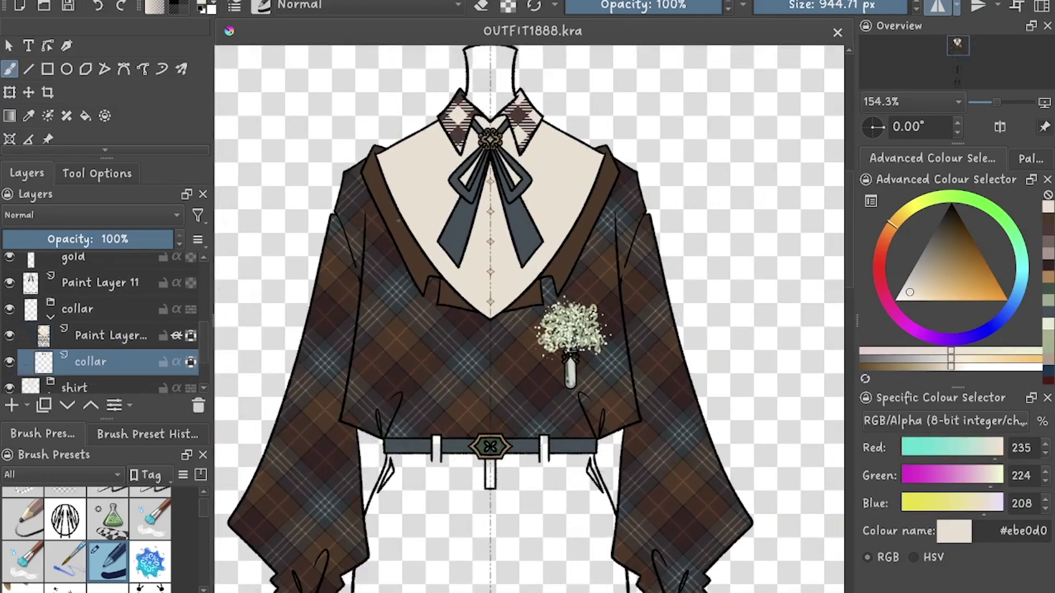
{"action": "scroll", "coordinate": [528, 319], "scroll_direction": "up", "scroll_amount": 3}
{"action": "scroll", "coordinate": [527, 319], "scroll_direction": "down", "scroll_amount": 2}
{"action": "left_click", "coordinate": [469, 130], "text": "ctrl"}
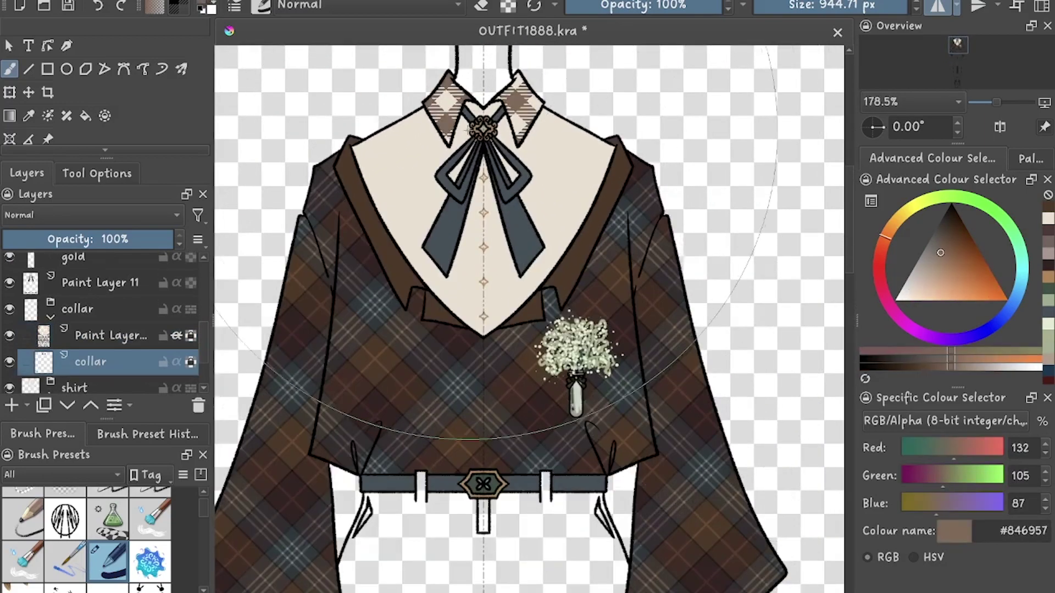
{"action": "left_click", "coordinate": [577, 346], "text": "ctrl"}
{"action": "scroll", "coordinate": [529, 318], "scroll_direction": "down", "scroll_amount": 1}
{"action": "scroll", "coordinate": [529, 319], "scroll_direction": "up", "scroll_amount": 4}
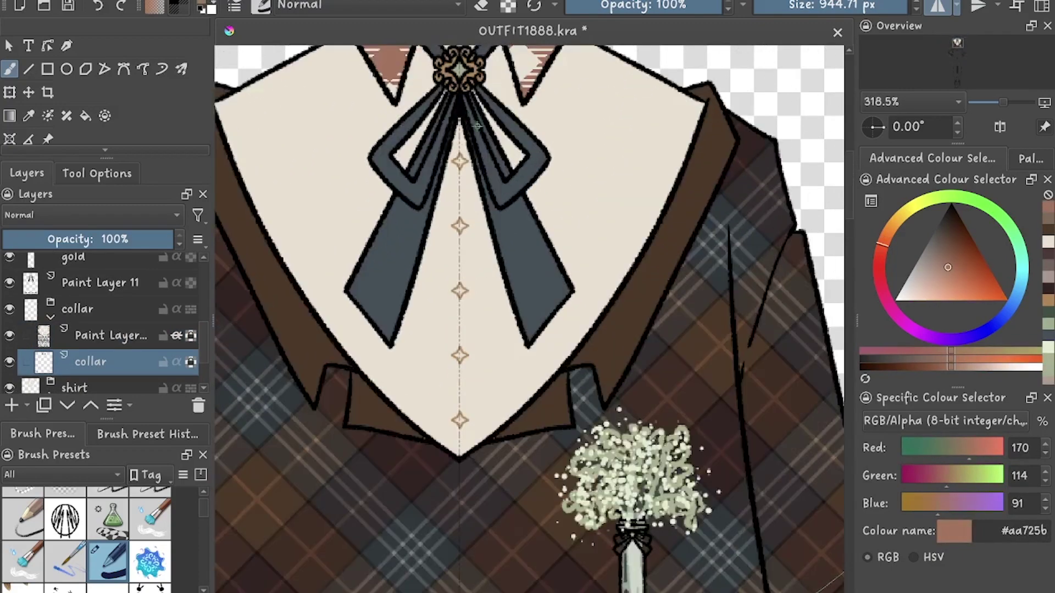
Fill the plaid shirt collar's base with sage green #a0ad8f
{"action": "left_click", "coordinate": [468, 226], "text": "ctrl"}
{"action": "key", "text": "shift+BackSpace"}
{"action": "scroll", "coordinate": [496, 160], "scroll_direction": "down", "scroll_amount": 5}
{"action": "scroll", "coordinate": [496, 159], "scroll_direction": "up", "scroll_amount": 5}
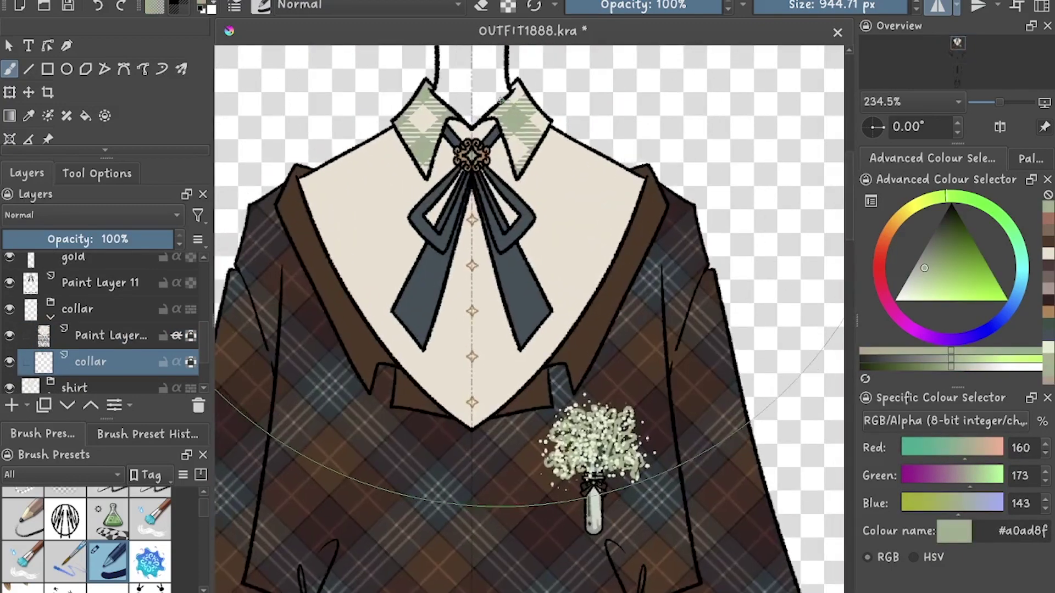
{"action": "scroll", "coordinate": [496, 159], "scroll_direction": "down", "scroll_amount": 1}
Recolour the plaid shirt collar's base in mauve #ac9592 and save the file
{"action": "key", "text": "ctrl+s"}
{"action": "left_click", "coordinate": [925, 333]}
{"action": "scroll", "coordinate": [554, 169], "scroll_direction": "down", "scroll_amount": 2}
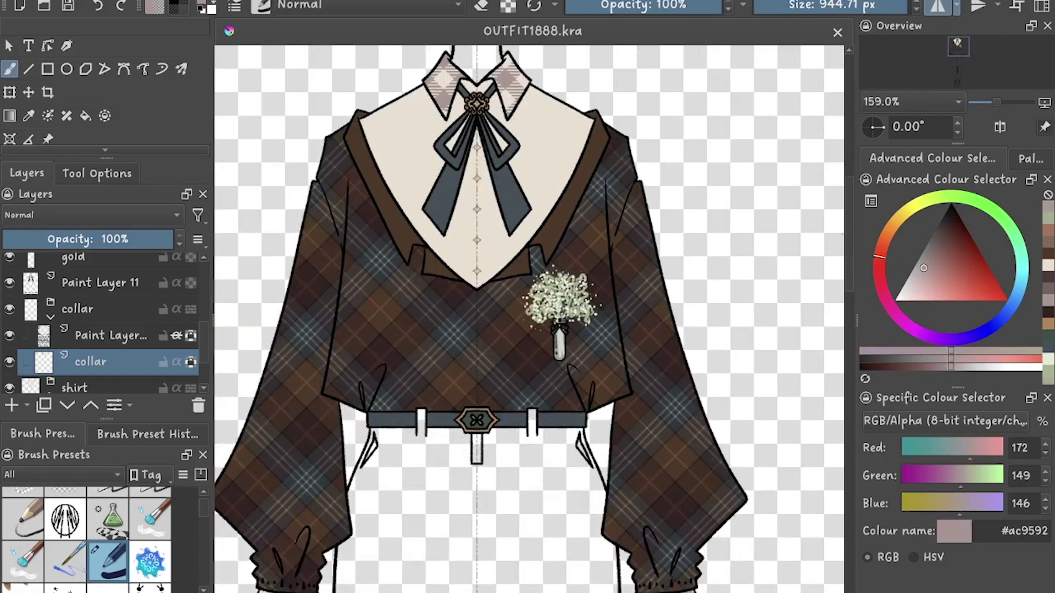
Fill both socks with the cream plaid pattern and colour their checks in taupe #ac9c92
{"action": "key", "text": "f"}
{"action": "left_click", "coordinate": [26, 173]}
{"action": "key", "text": "b"}
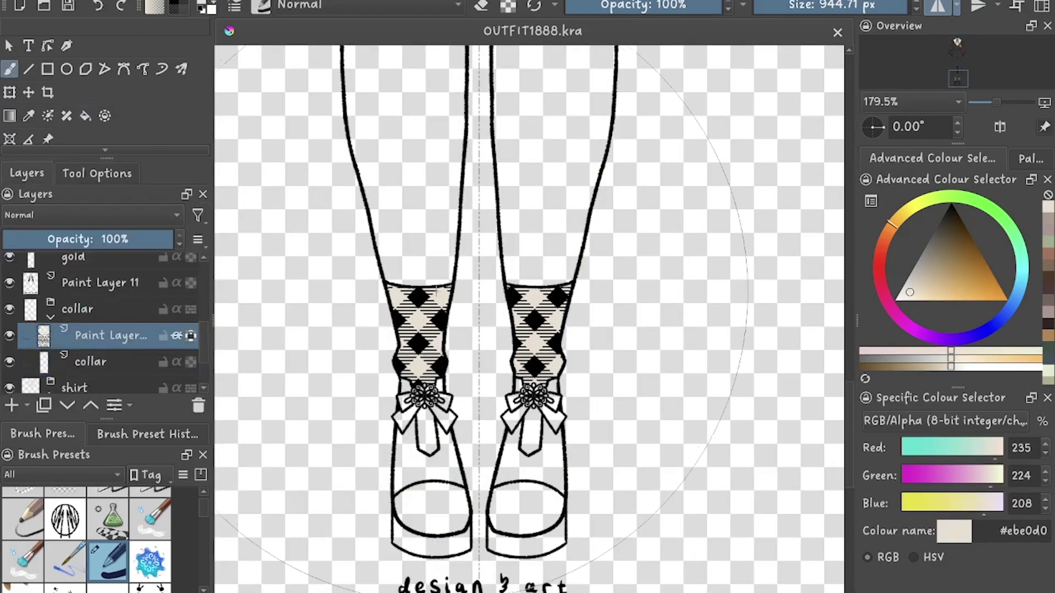
{"action": "scroll", "coordinate": [494, 275], "scroll_direction": "down", "scroll_amount": 2}
{"action": "scroll", "coordinate": [481, 112], "scroll_direction": "up", "scroll_amount": 2}
{"action": "left_click", "coordinate": [481, 111], "text": "ctrl"}
{"action": "scroll", "coordinate": [481, 112], "scroll_direction": "down", "scroll_amount": 10}
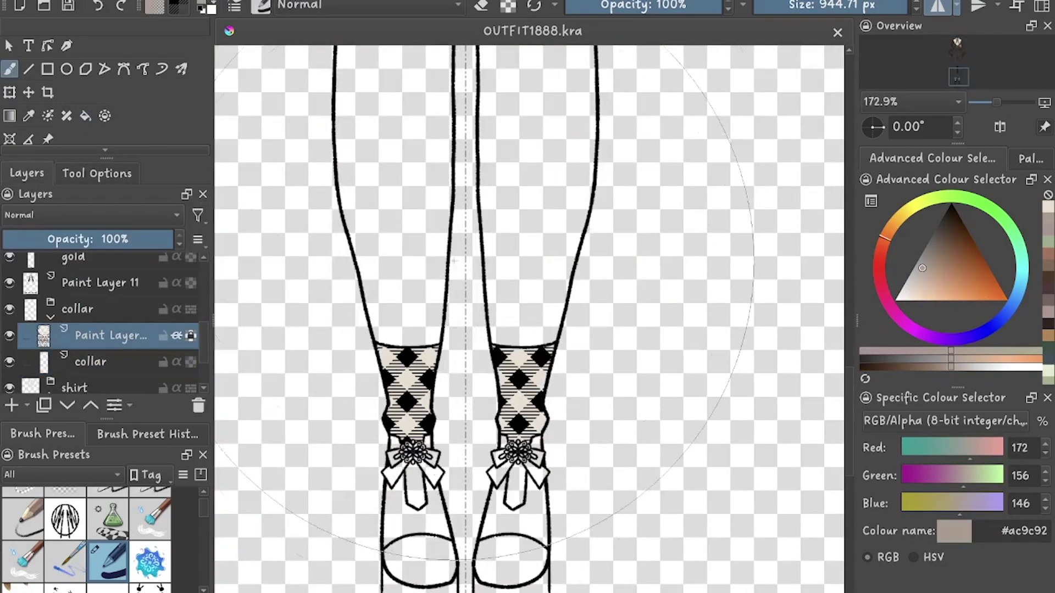
{"action": "left_click", "coordinate": [50, 317]}
{"action": "scroll", "coordinate": [105, 324], "scroll_direction": "up", "scroll_amount": 2}
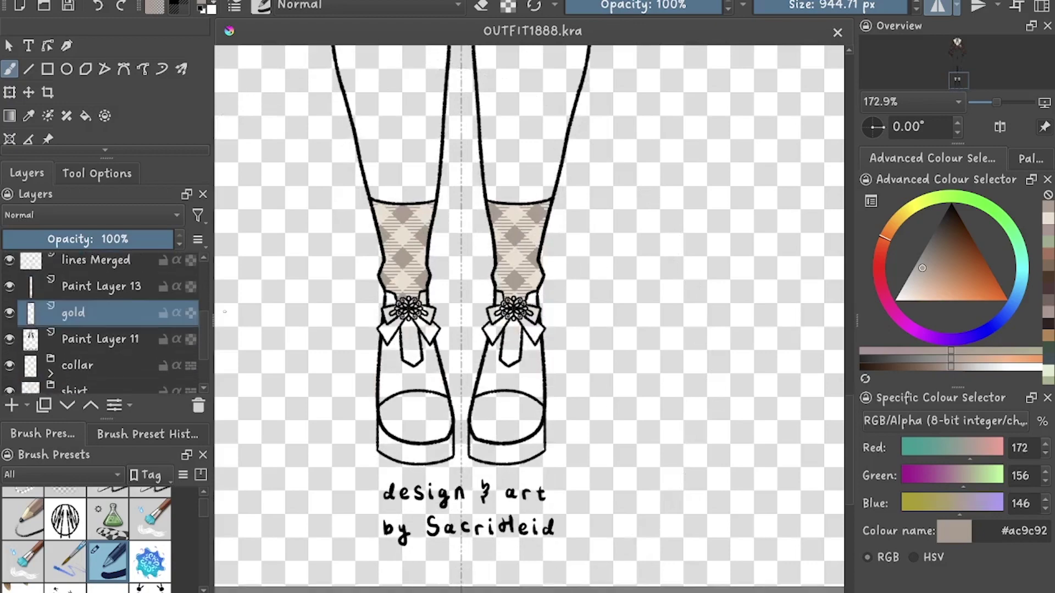
Rename Paint Layer 11 as bow and select the gold layer, ready to paint the shoe brooches
{"action": "double_click", "coordinate": [83, 337]}
{"action": "type", "text": "bow"}
{"action": "key", "text": "Return"}
{"action": "left_click", "coordinate": [73, 313]}
{"action": "scroll", "coordinate": [402, 309], "scroll_direction": "up", "scroll_amount": 12}
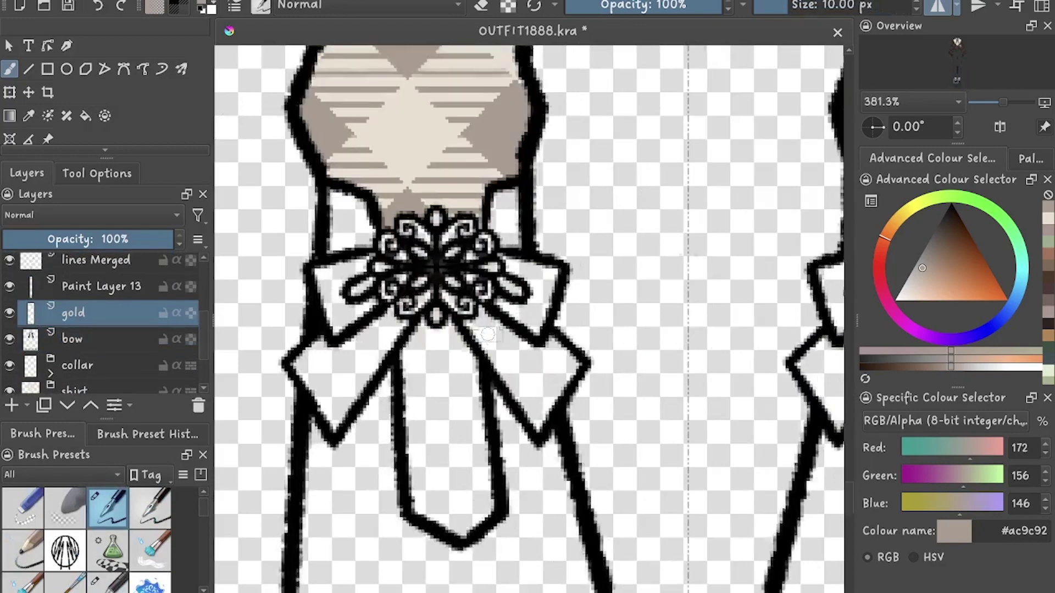
Colour the scrollwork of the shoe brooches in gold #b88452 on the gold layer
{"action": "left_click", "coordinate": [1031, 159]}
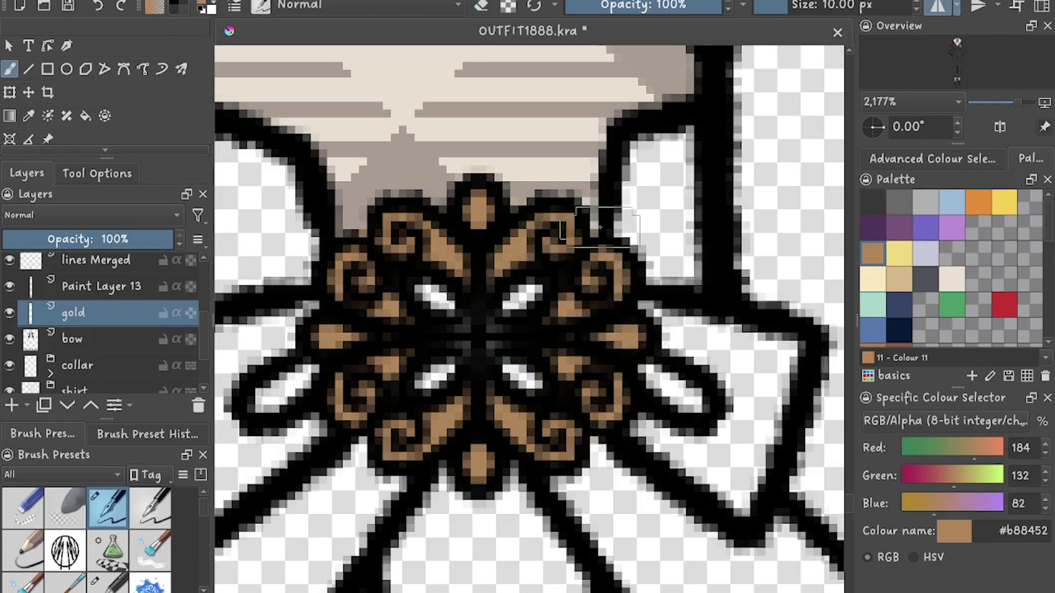
{"action": "scroll", "coordinate": [529, 318], "scroll_direction": "down", "scroll_amount": 10}
{"action": "scroll", "coordinate": [529, 319], "scroll_direction": "up", "scroll_amount": 10}
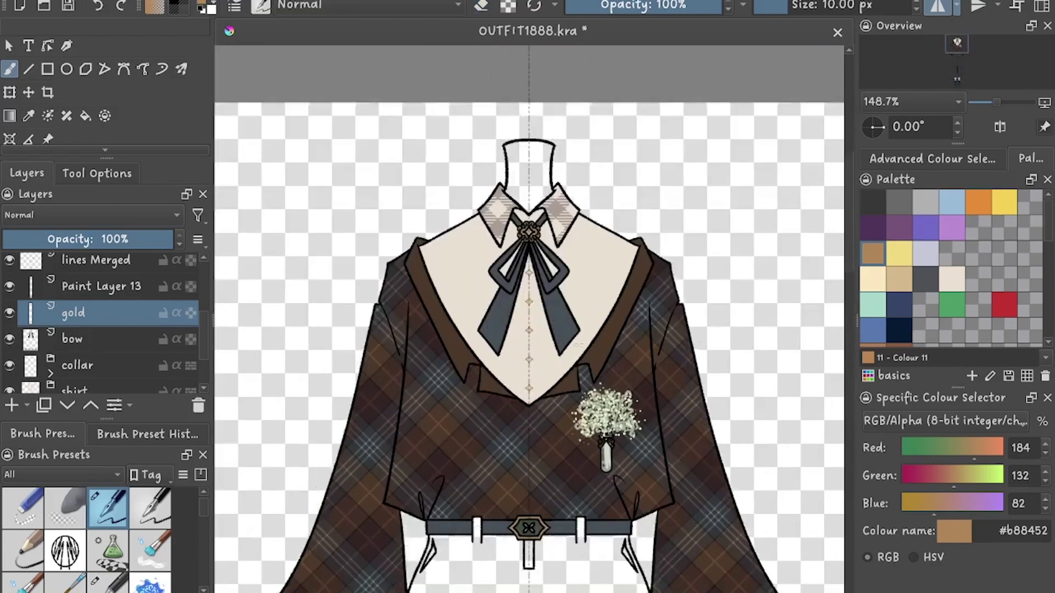
Paint the small gems in the centre of the shoe brooches in sage green #a0ad8f and save the file
{"action": "scroll", "coordinate": [429, 198], "scroll_direction": "up", "scroll_amount": 3}
{"action": "left_click", "coordinate": [430, 199], "text": "ctrl"}
{"action": "scroll", "coordinate": [465, 377], "scroll_direction": "down", "scroll_amount": 10}
{"action": "scroll", "coordinate": [465, 377], "scroll_direction": "up", "scroll_amount": 5}
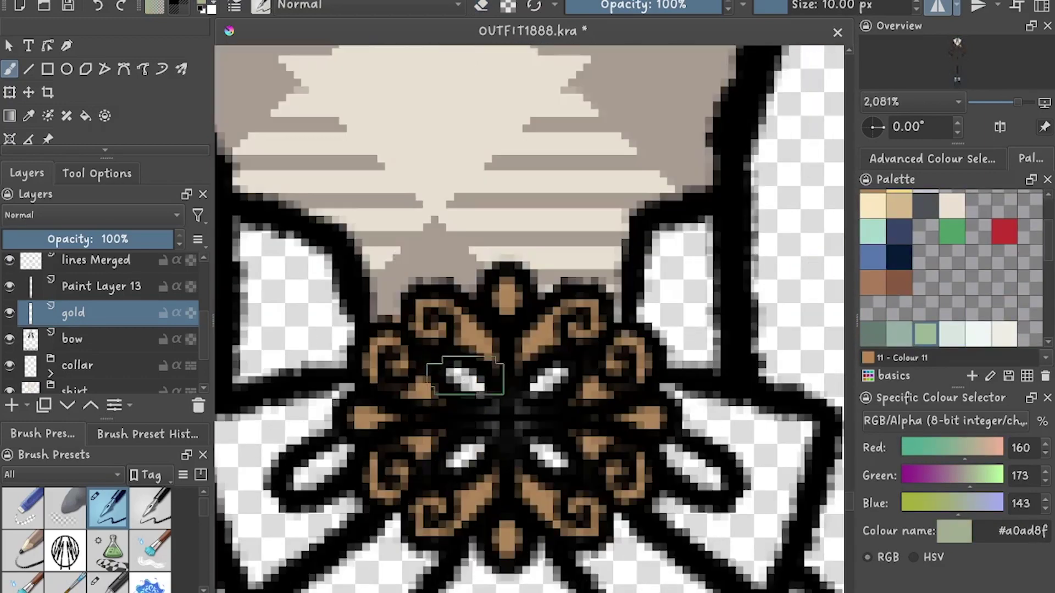
{"action": "scroll", "coordinate": [543, 386], "scroll_direction": "down", "scroll_amount": 10}
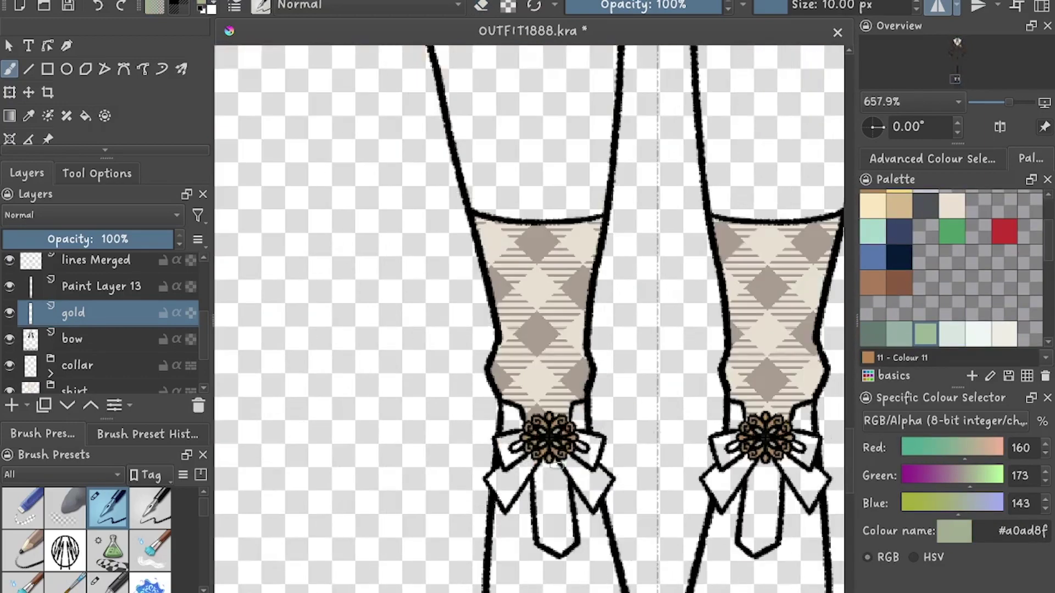
{"action": "scroll", "coordinate": [552, 459], "scroll_direction": "up", "scroll_amount": 3}
{"action": "scroll", "coordinate": [552, 459], "scroll_direction": "up", "scroll_amount": 5}
{"action": "scroll", "coordinate": [552, 459], "scroll_direction": "down", "scroll_amount": 5}
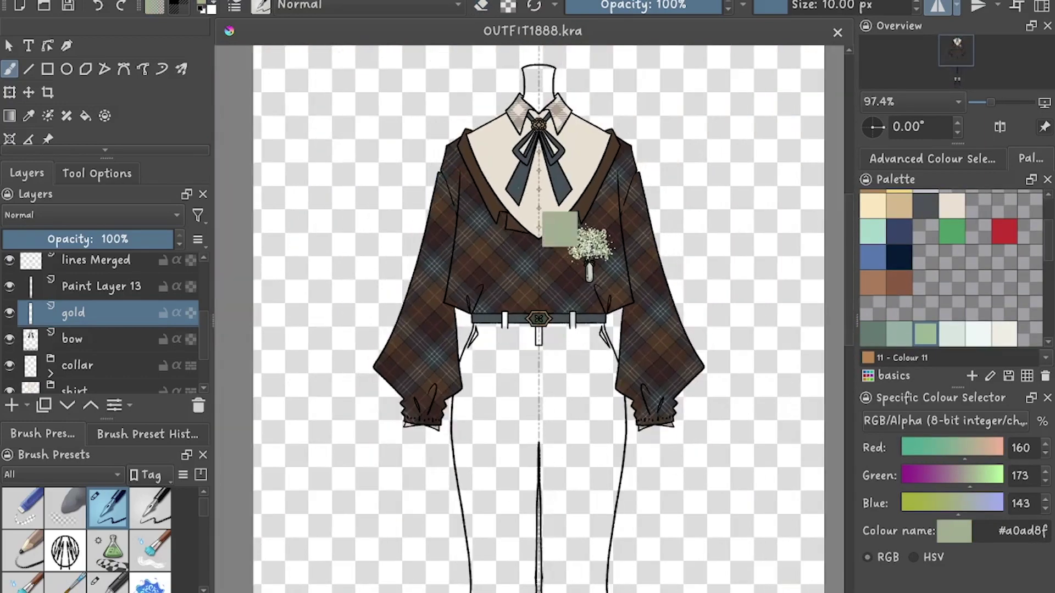
Try to fill a shoe bow with slate blue #435059 on the gold layer
{"action": "scroll", "coordinate": [495, 385], "scroll_direction": "down", "scroll_amount": 5}
{"action": "scroll", "coordinate": [406, 300], "scroll_direction": "up", "scroll_amount": 8}
{"action": "key", "text": "f"}
{"action": "left_click", "coordinate": [406, 300]}
{"action": "left_click", "coordinate": [561, 308]}
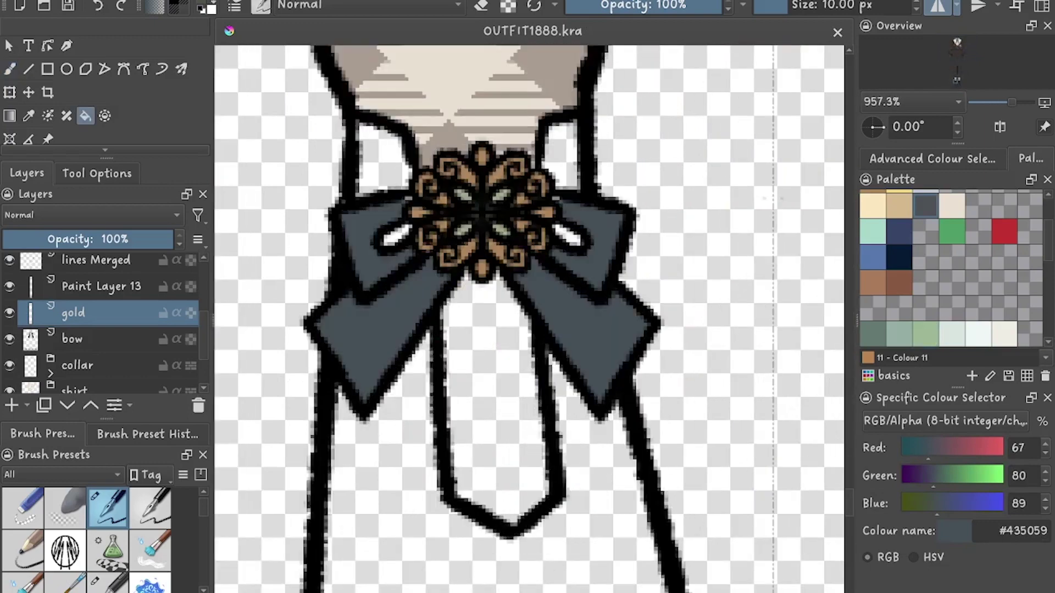
{"action": "left_click_drag", "start_coordinate": [561, 307], "coordinate": [536, 277]}
{"action": "key", "text": "ctrl+z"}
{"action": "key", "text": "ctrl+z"}
Fill both shoe bows, including their small inner loops, with slate blue #435059 on the bow layer and save the file
{"action": "left_click", "coordinate": [72, 338]}
{"action": "left_click", "coordinate": [351, 285]}
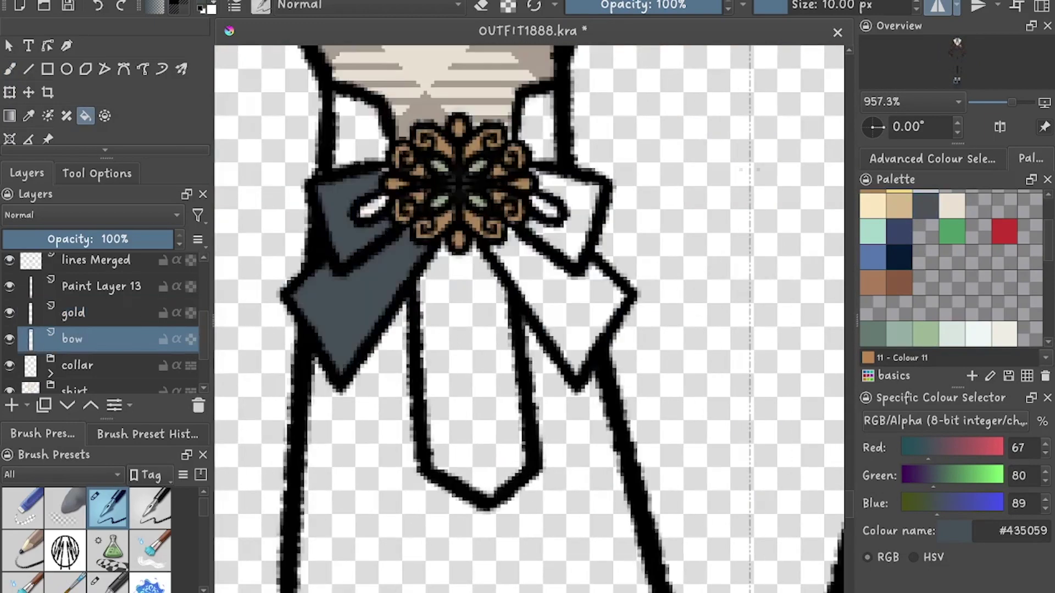
{"action": "left_click", "coordinate": [571, 292]}
{"action": "key", "text": "ctrl+z"}
{"action": "key", "text": "ctrl+z"}
{"action": "scroll", "coordinate": [520, 248], "scroll_direction": "up", "scroll_amount": 1}
{"action": "key", "text": "ctrl+shift+z"}
{"action": "key", "text": "ctrl+shift+z"}
{"action": "key", "text": "b"}
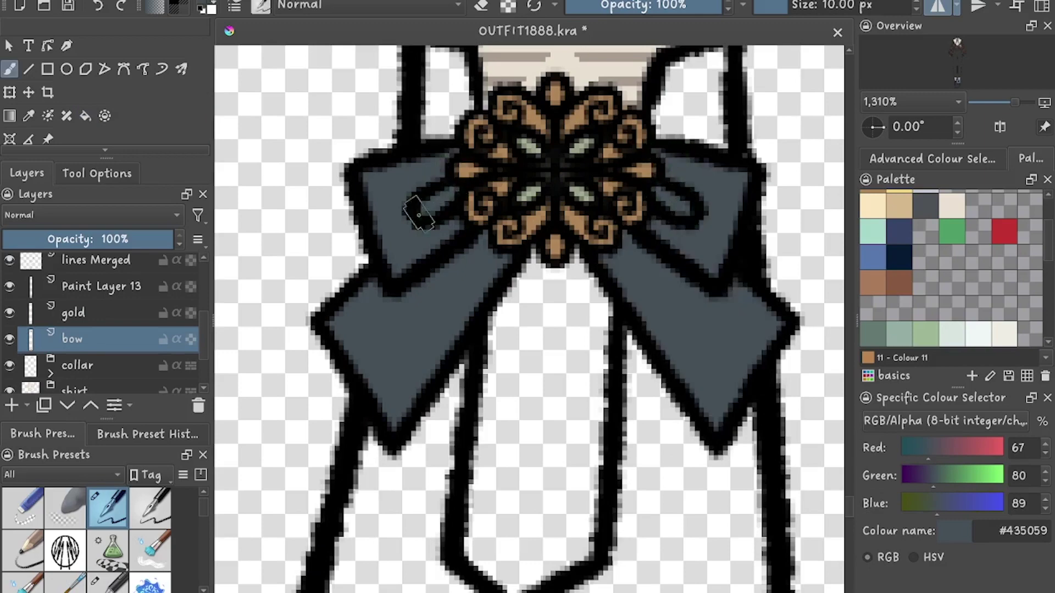
{"action": "scroll", "coordinate": [419, 215], "scroll_direction": "down", "scroll_amount": 10}
{"action": "key", "text": "ctrl+s"}
{"action": "scroll", "coordinate": [456, 275], "scroll_direction": "down", "scroll_amount": 5}
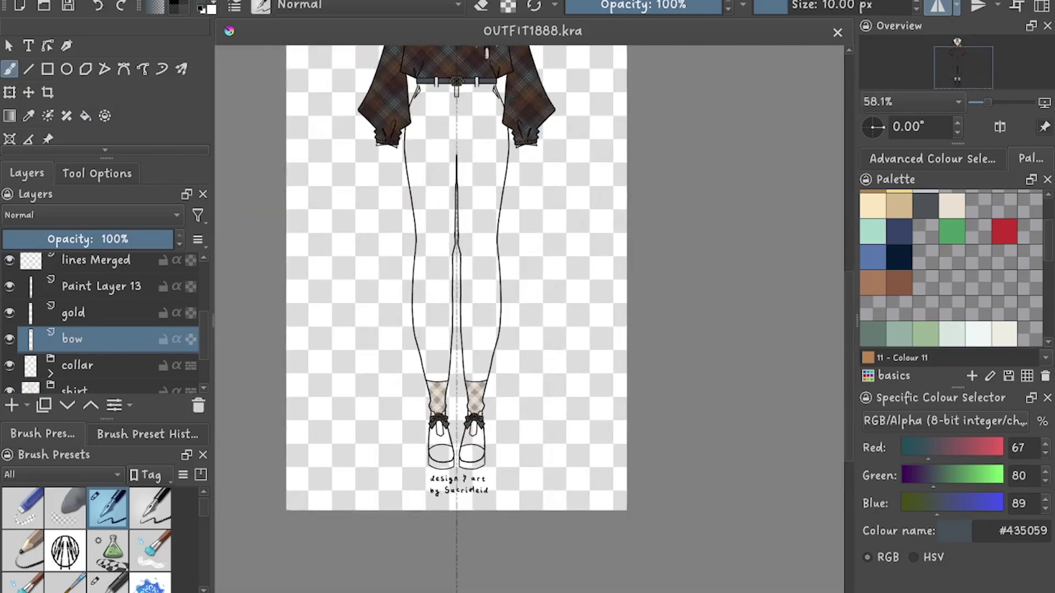
Fill the upper parts of both shoes on Paint Layer 9 so they carry the dark tartan pattern
{"action": "scroll", "coordinate": [446, 456], "scroll_direction": "up", "scroll_amount": 4}
{"action": "scroll", "coordinate": [105, 324], "scroll_direction": "down", "scroll_amount": 3}
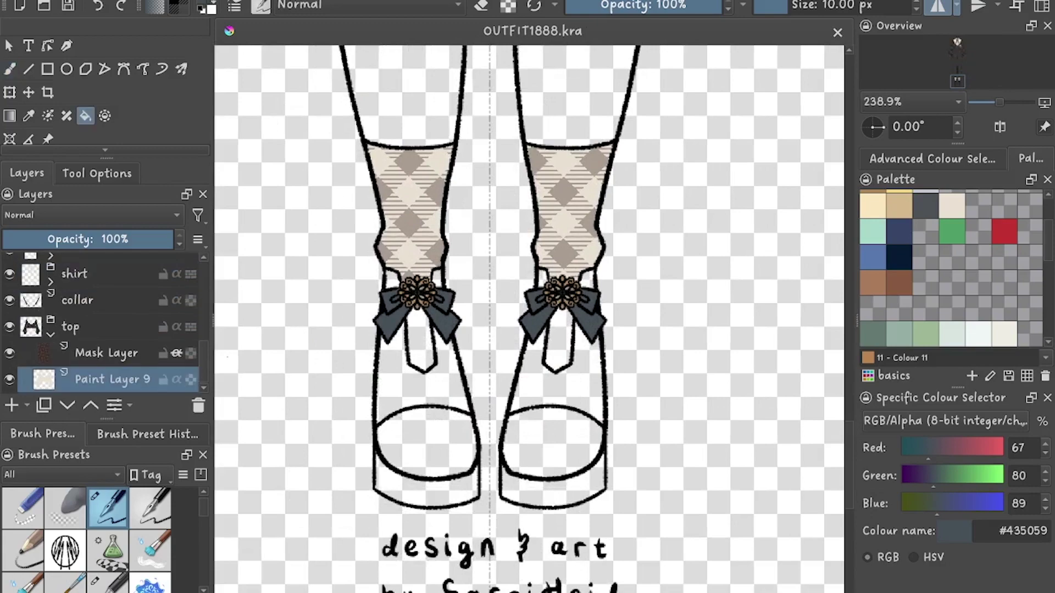
{"action": "left_click", "coordinate": [429, 390]}
{"action": "scroll", "coordinate": [495, 329], "scroll_direction": "up", "scroll_amount": 3}
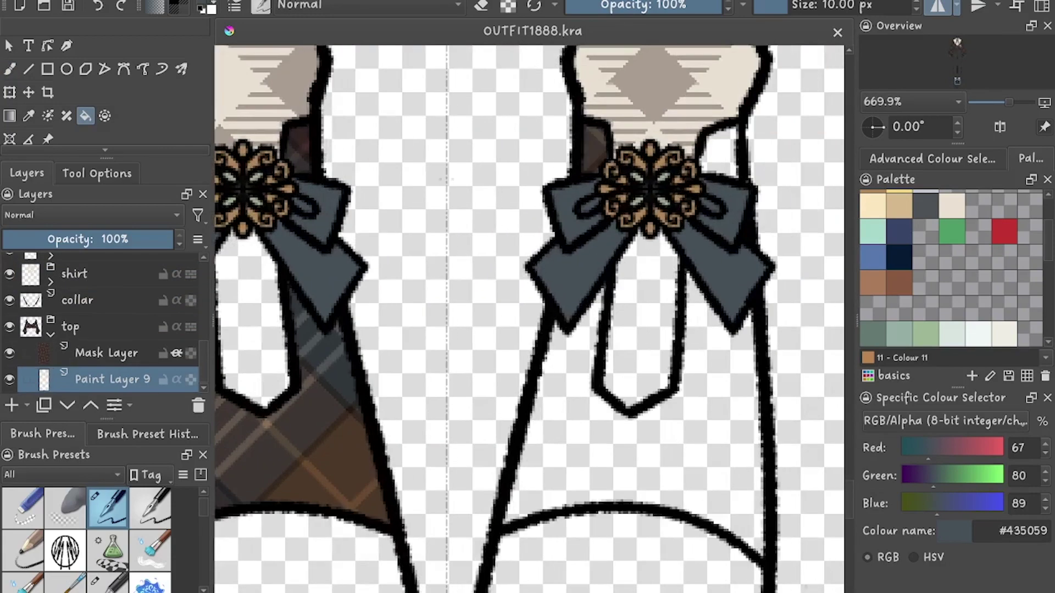
{"action": "left_click", "coordinate": [649, 384]}
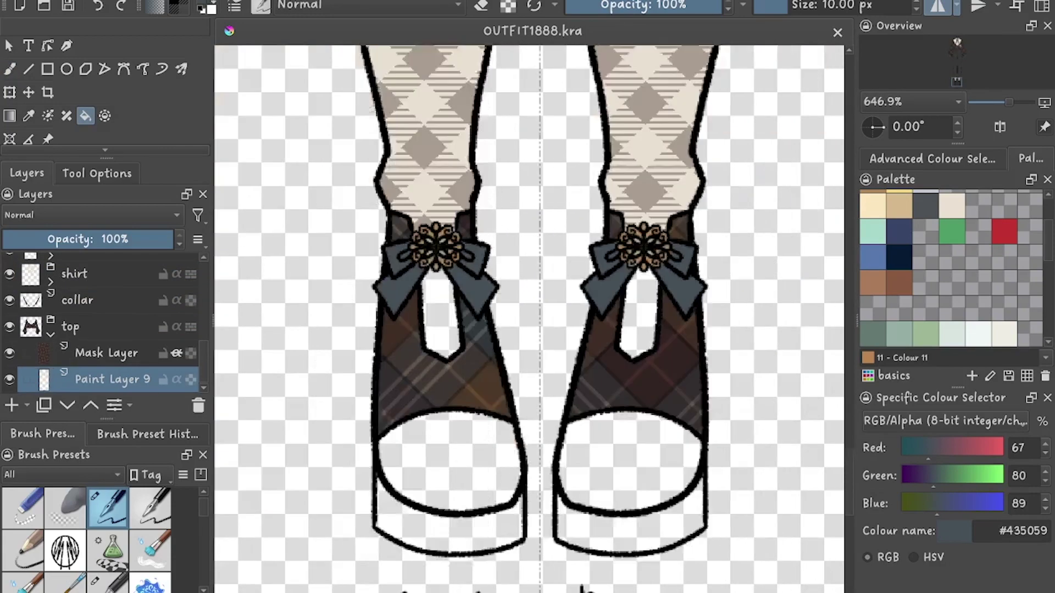
Colour the shoe straps and soles in dark brown #4f3727 on the lower collar layer and save the file
{"action": "scroll", "coordinate": [527, 329], "scroll_direction": "down", "scroll_amount": 6}
{"action": "left_click", "coordinate": [51, 334]}
{"action": "left_click", "coordinate": [77, 353]}
{"action": "scroll", "coordinate": [514, 219], "scroll_direction": "up", "scroll_amount": 2}
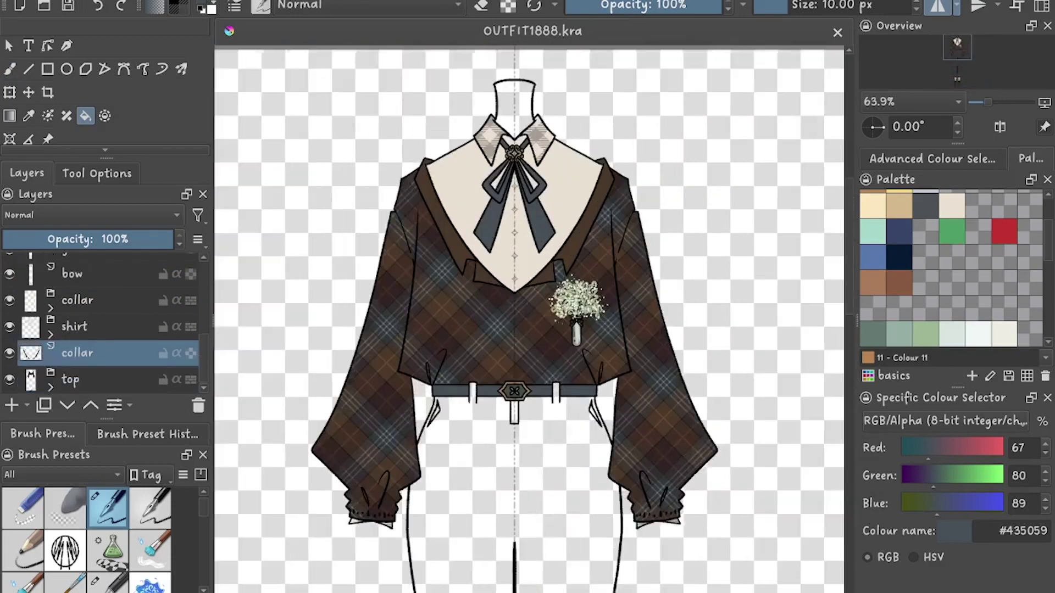
{"action": "scroll", "coordinate": [527, 318], "scroll_direction": "up", "scroll_amount": 5}
{"action": "key", "text": "b"}
{"action": "scroll", "coordinate": [612, 464], "scroll_direction": "up", "scroll_amount": 4}
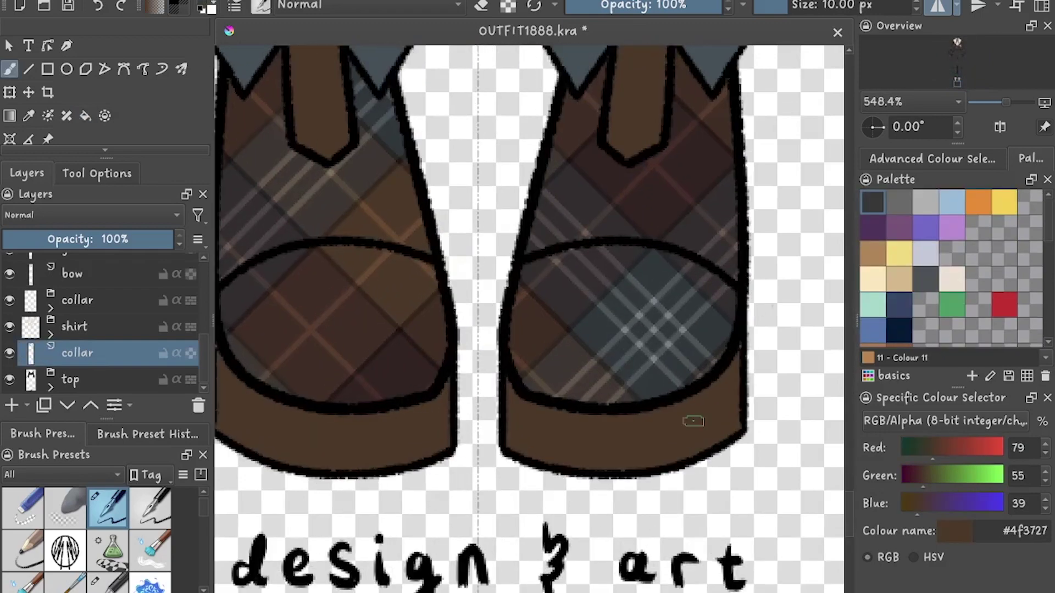
{"action": "scroll", "coordinate": [612, 464], "scroll_direction": "down", "scroll_amount": 6}
{"action": "key", "text": "ctrl+s"}
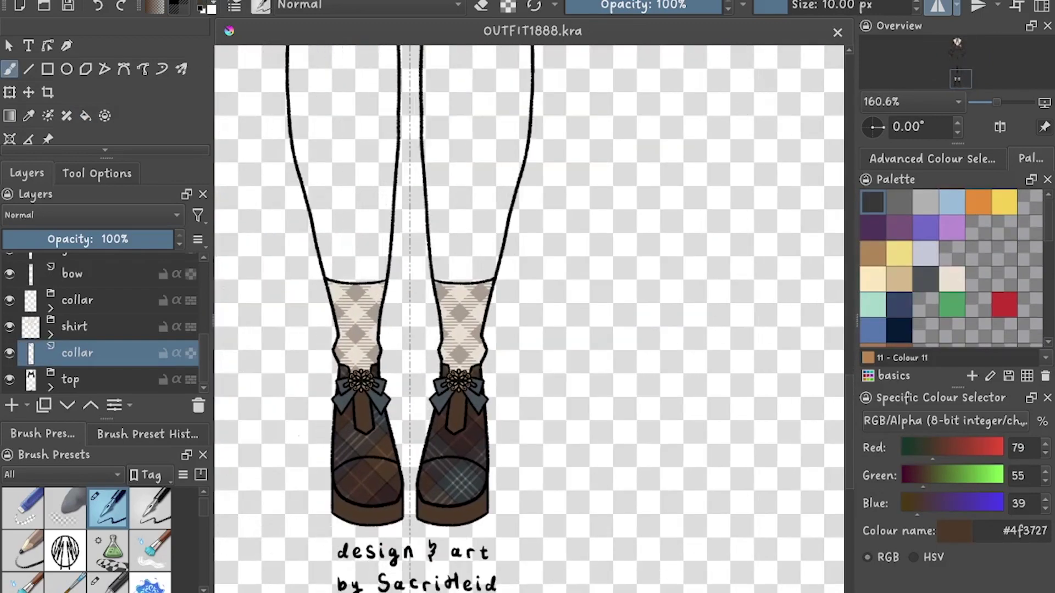
Stamp gold #b88452 ring buttons on both shoe straps with a 10 px button brush on the gold layer
{"action": "scroll", "coordinate": [104, 324], "scroll_direction": "up", "scroll_amount": 2}
{"action": "left_click", "coordinate": [73, 284]}
{"action": "left_click", "coordinate": [65, 508]}
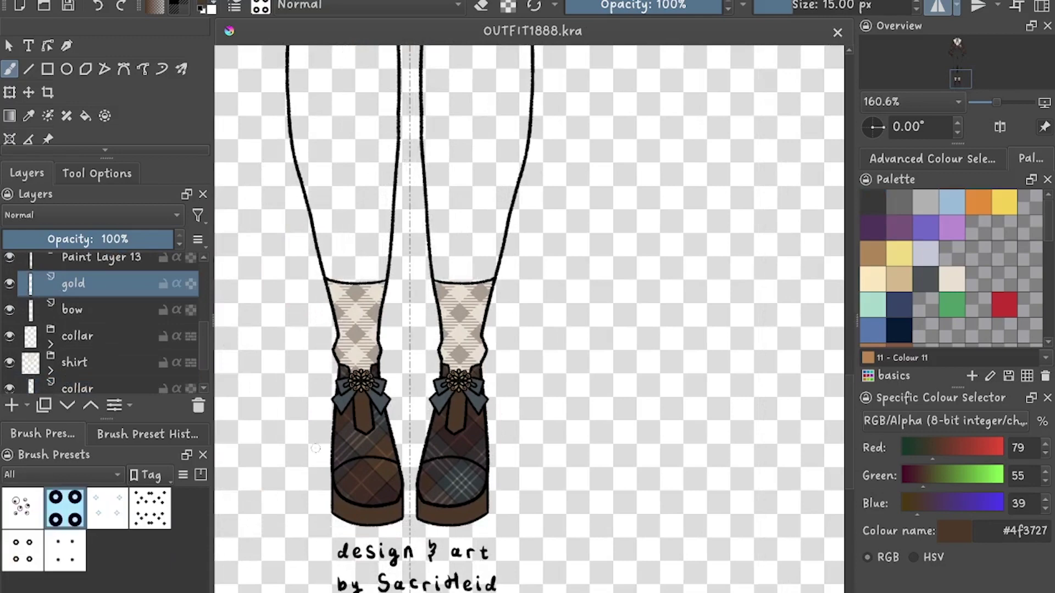
{"action": "scroll", "coordinate": [757, 310], "scroll_direction": "up", "scroll_amount": 3}
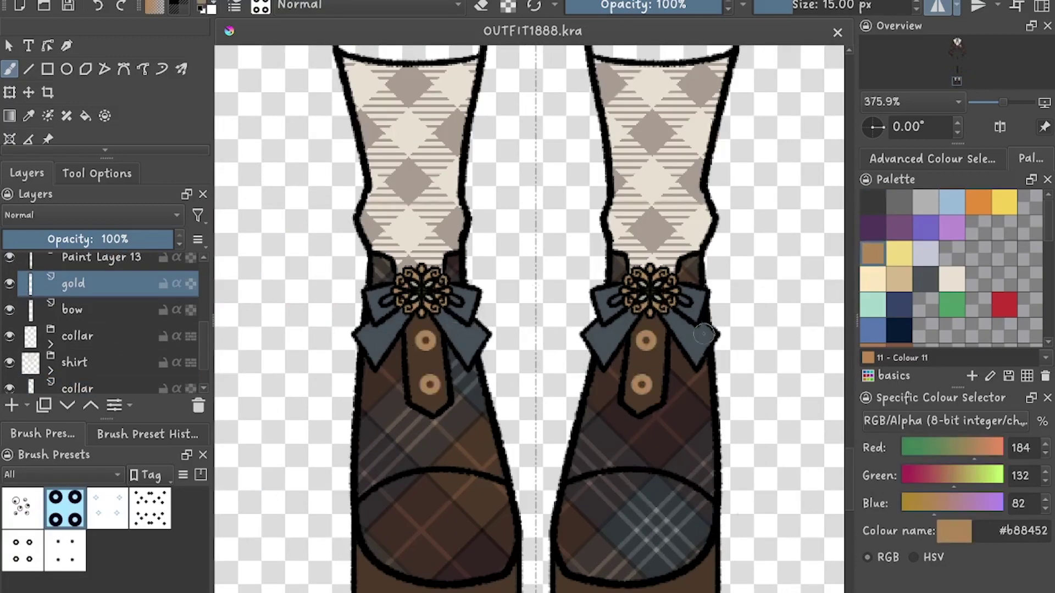
{"action": "scroll", "coordinate": [704, 334], "scroll_direction": "down", "scroll_amount": 1}
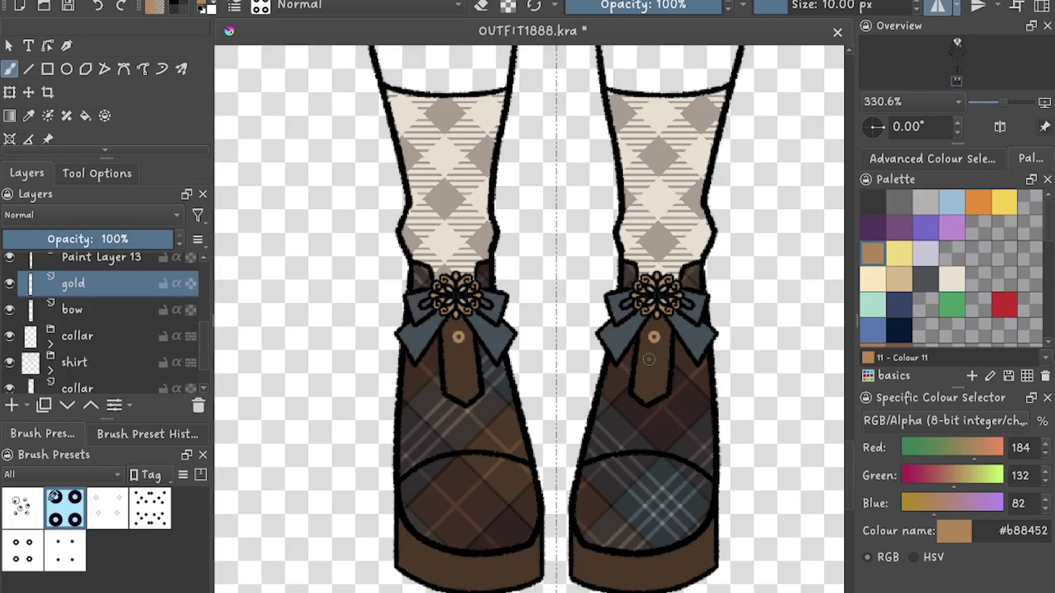
{"action": "scroll", "coordinate": [527, 373], "scroll_direction": "up", "scroll_amount": 4}
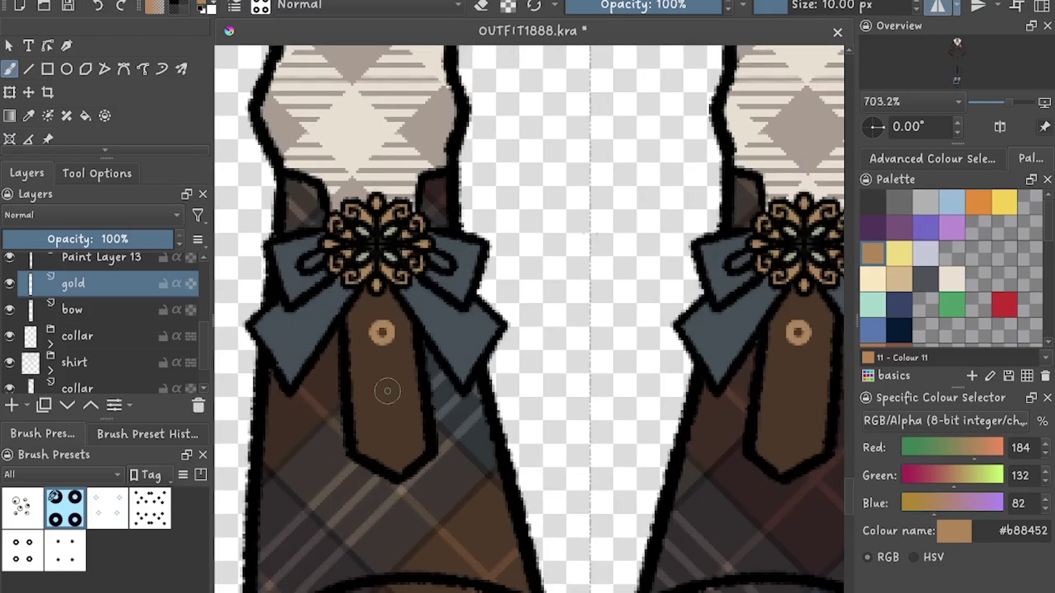
{"action": "scroll", "coordinate": [387, 391], "scroll_direction": "down", "scroll_amount": 10}
Group the outfit's layers, fade the group to 45% opacity, and ready a black ink brush on Paint Layer 15
{"action": "key", "text": "ctrl+g"}
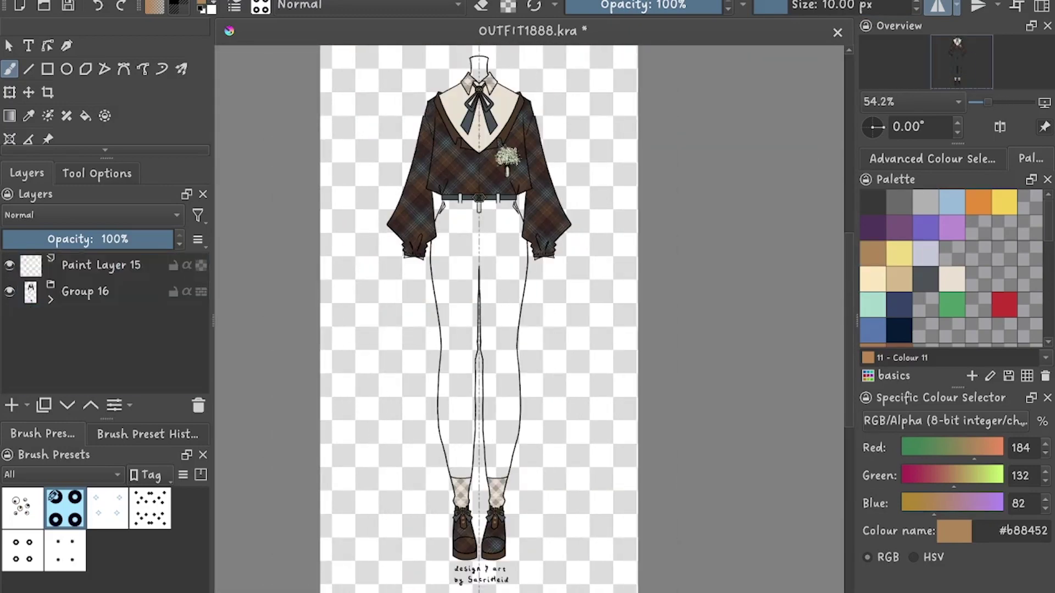
{"action": "left_click", "coordinate": [99, 264]}
{"action": "left_click", "coordinate": [933, 159]}
{"action": "key", "text": "d"}
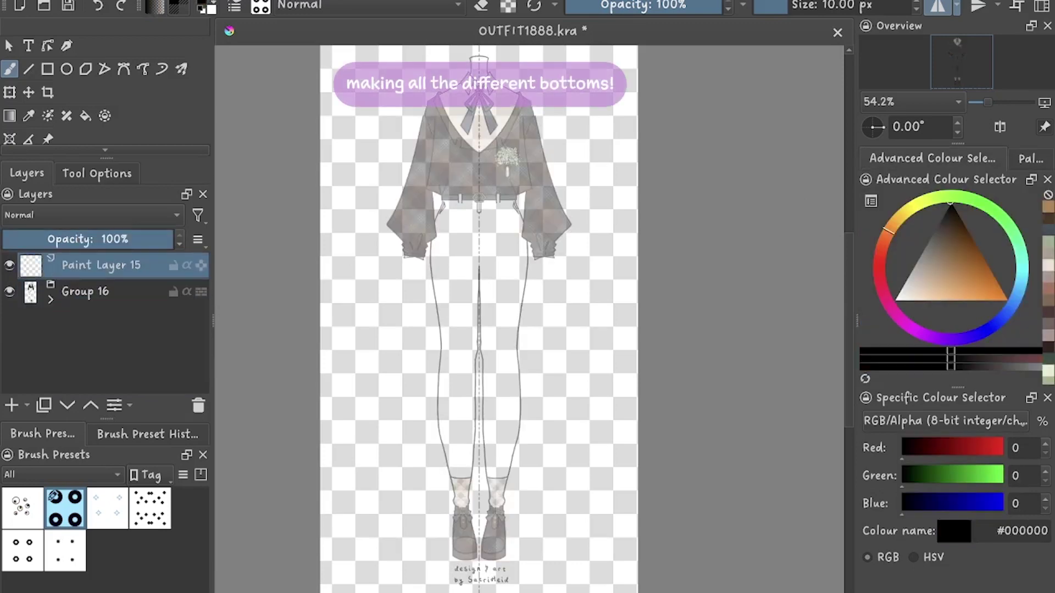
{"action": "scroll", "coordinate": [88, 528], "scroll_direction": "down", "scroll_amount": 1}
{"action": "left_click", "coordinate": [107, 588]}
Try drawing mirrored flared skirt sides outward from the waist on Paint Layer 15
{"action": "scroll", "coordinate": [478, 219], "scroll_direction": "up", "scroll_amount": 9}
{"action": "left_click_drag", "start_coordinate": [436, 137], "coordinate": [306, 506]}
{"action": "left_click_drag", "start_coordinate": [796, 118], "coordinate": [847, 258]}
{"action": "scroll", "coordinate": [478, 274], "scroll_direction": "down", "scroll_amount": 7}
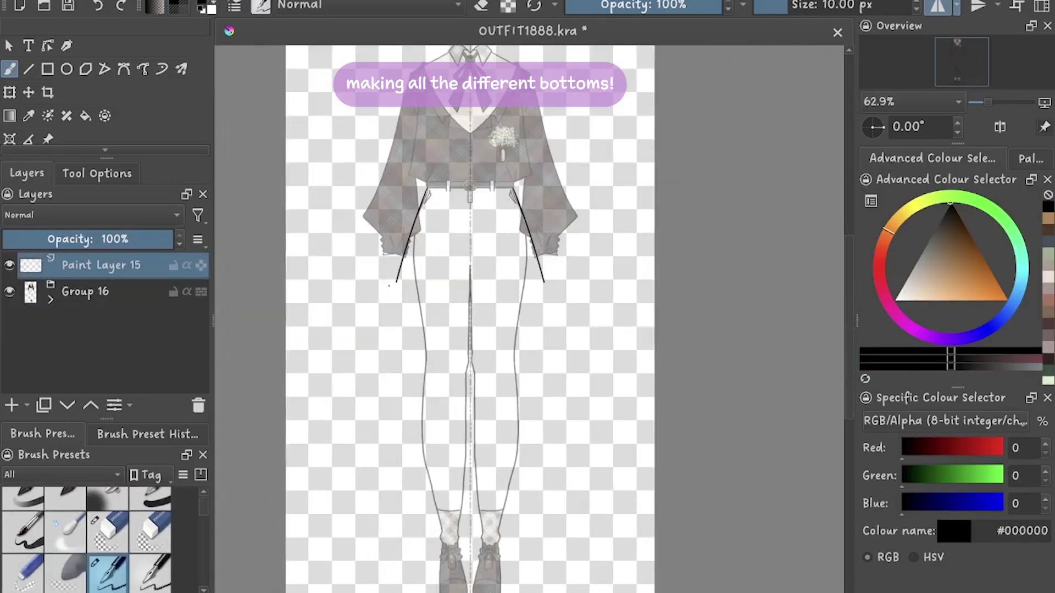
{"action": "scroll", "coordinate": [446, 215], "scroll_direction": "up", "scroll_amount": 2}
{"action": "scroll", "coordinate": [447, 215], "scroll_direction": "down", "scroll_amount": 1}
{"action": "key", "text": "ctrl+z"}
{"action": "key", "text": "ctrl+z"}
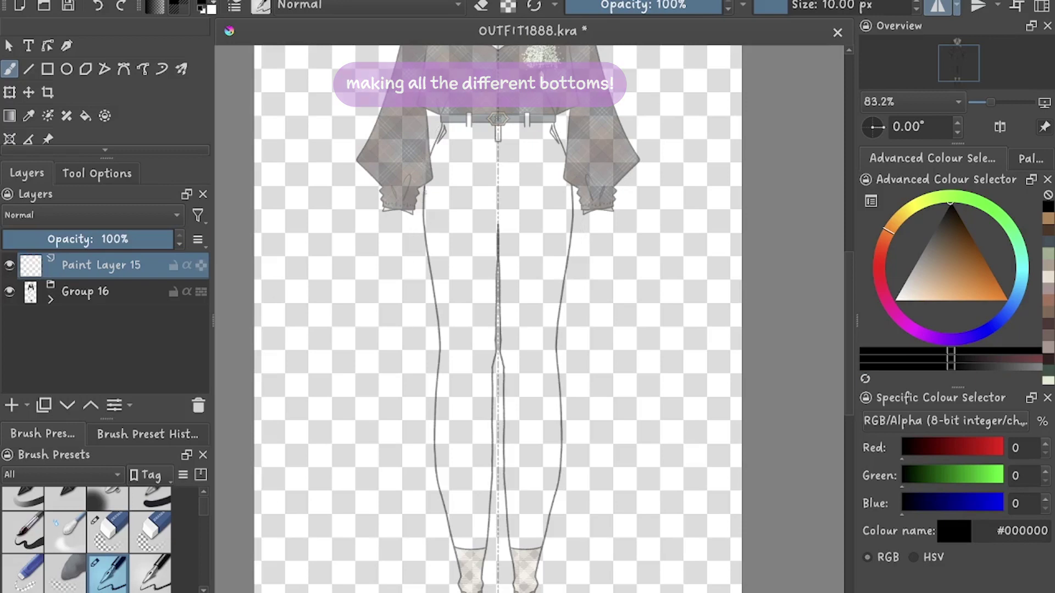
Draw the long skirt's mirrored side lines from below the sleeves to the calves and join them with a curved hem
{"action": "left_click_drag", "start_coordinate": [421, 194], "coordinate": [514, 551]}
{"action": "scroll", "coordinate": [509, 550], "scroll_direction": "up", "scroll_amount": 2}
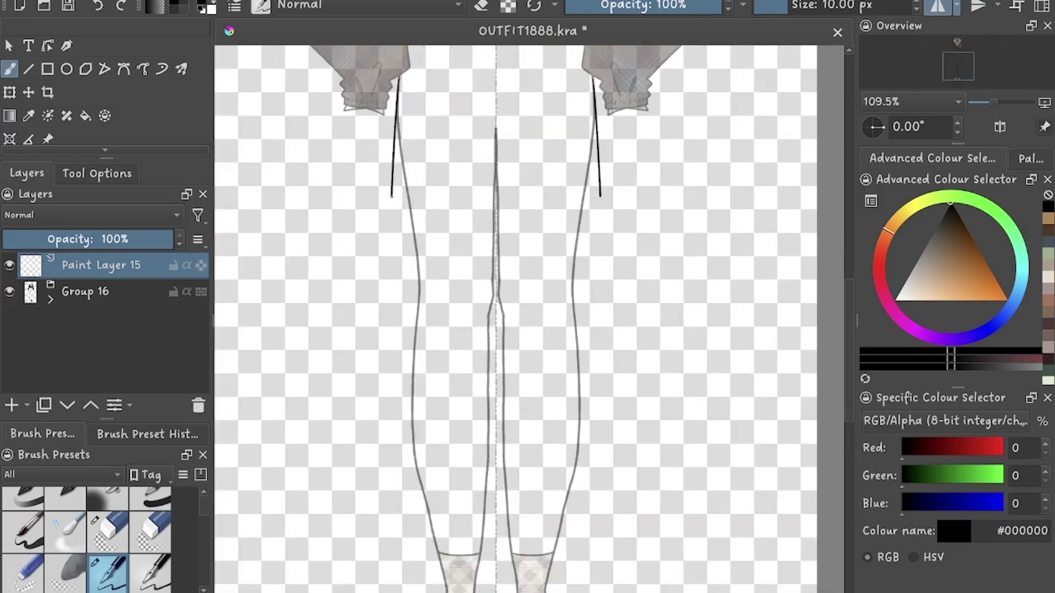
{"action": "left_click_drag", "start_coordinate": [391, 196], "coordinate": [393, 487]}
{"action": "scroll", "coordinate": [358, 208], "scroll_direction": "up", "scroll_amount": 5}
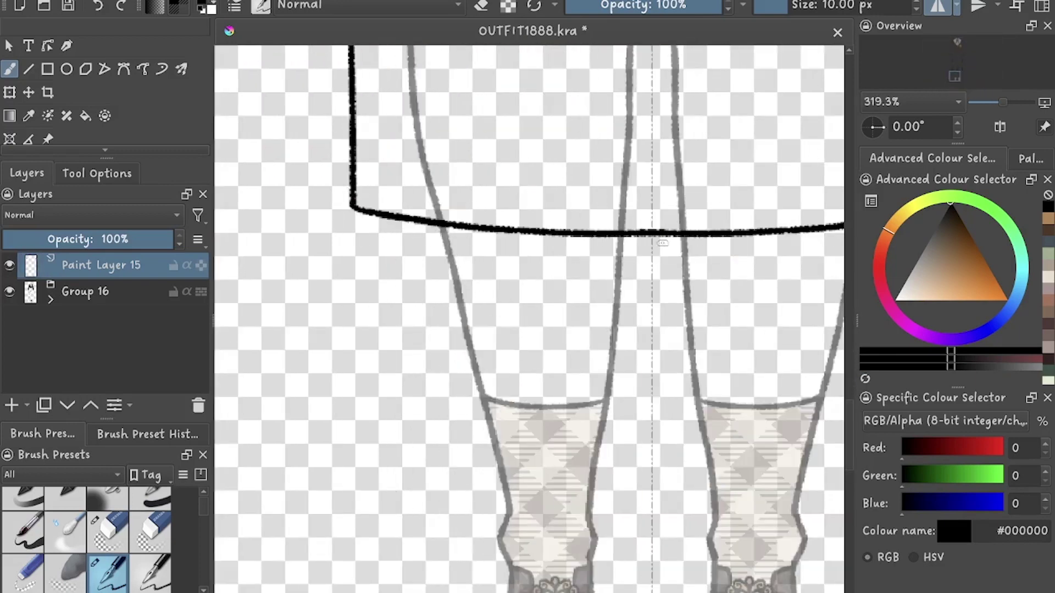
{"action": "scroll", "coordinate": [663, 242], "scroll_direction": "down", "scroll_amount": 11}
{"action": "scroll", "coordinate": [592, 99], "scroll_direction": "up", "scroll_amount": 7}
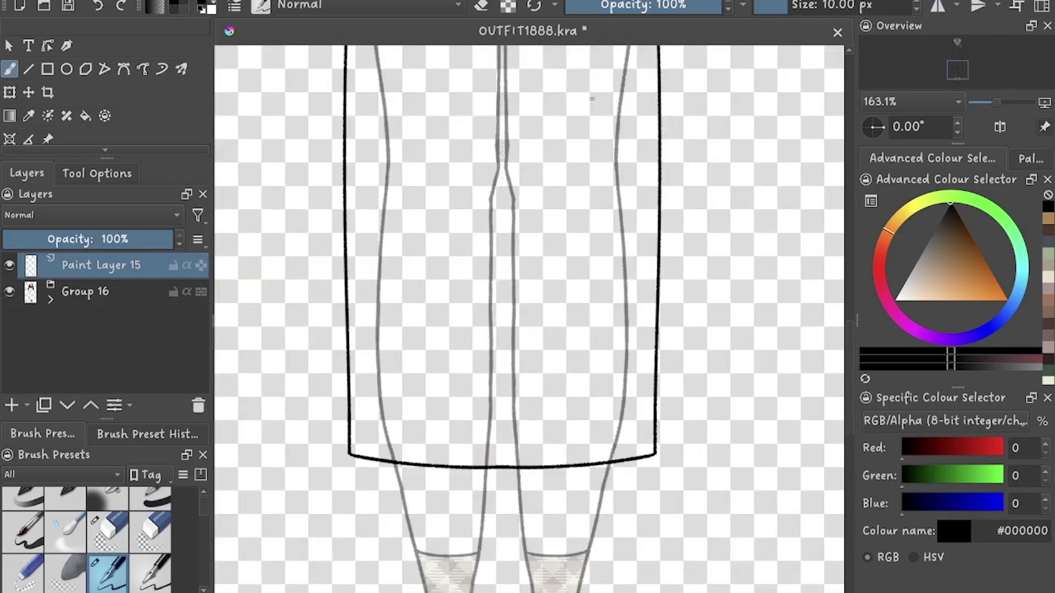
Draw an off-centre slit in the long skirt without mirroring, erase the hem inside it, and tidy its corners
{"action": "scroll", "coordinate": [583, 465], "scroll_direction": "up", "scroll_amount": 3}
{"action": "left_click_drag", "start_coordinate": [566, 247], "coordinate": [616, 547]}
{"action": "scroll", "coordinate": [615, 547], "scroll_direction": "down", "scroll_amount": 1}
{"action": "key", "text": "e"}
{"action": "left_click", "coordinate": [551, 364]}
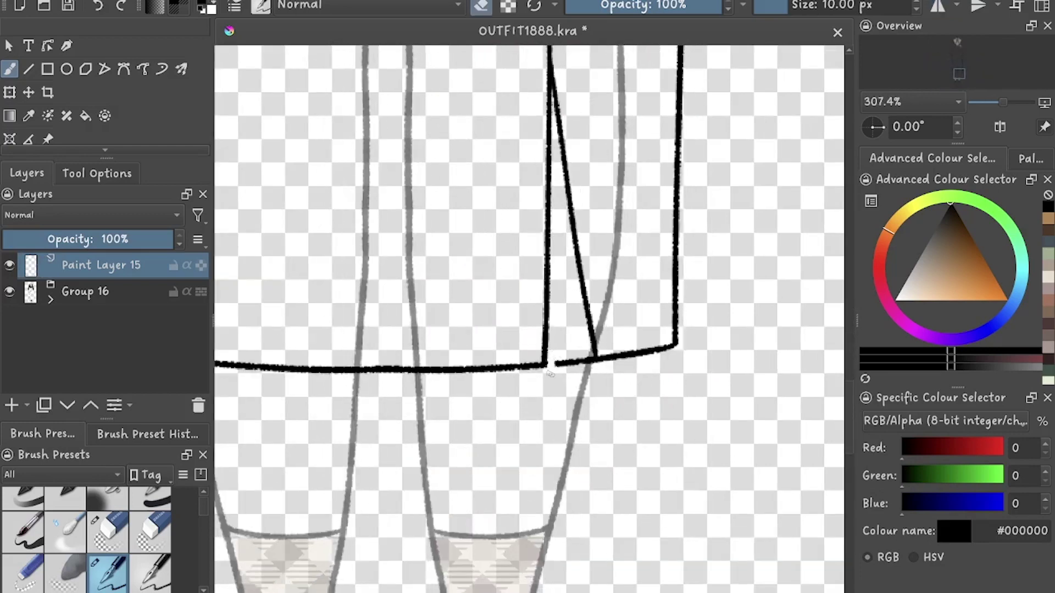
{"action": "left_click", "coordinate": [588, 357]}
{"action": "scroll", "coordinate": [582, 359], "scroll_direction": "up", "scroll_amount": 4}
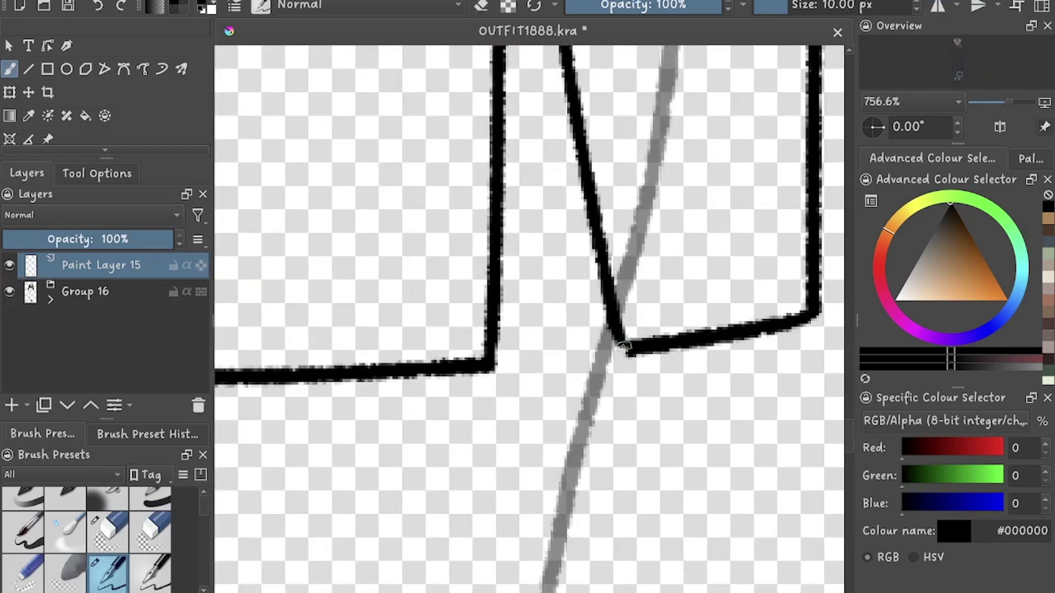
{"action": "scroll", "coordinate": [624, 345], "scroll_direction": "down", "scroll_amount": 3}
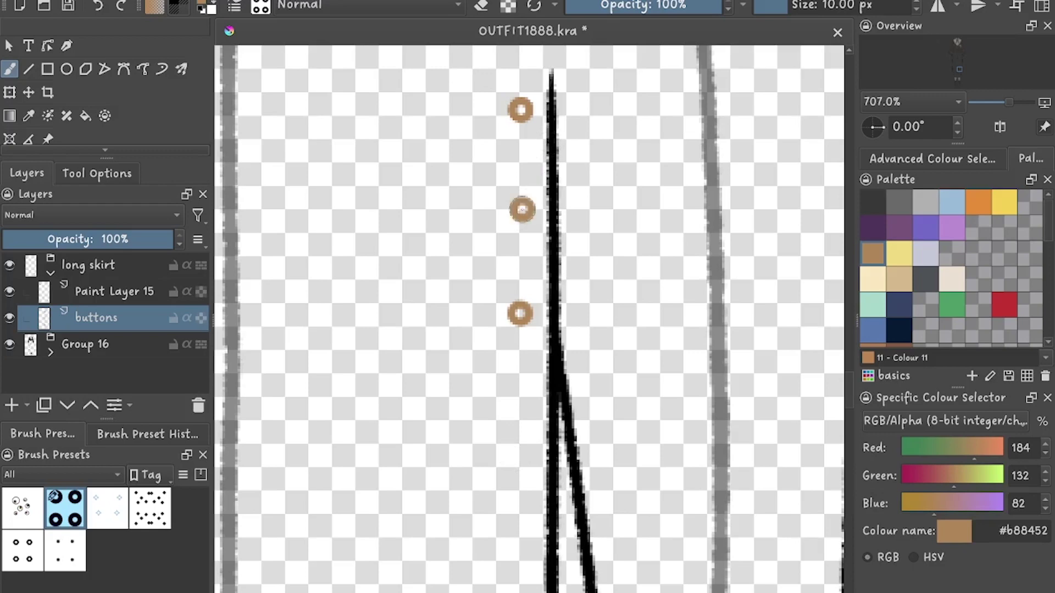
Stamp a column of gold #b88452 ring buttons beside the slit on the buttons layer and save the file
{"action": "scroll", "coordinate": [515, 467], "scroll_direction": "down", "scroll_amount": 4}
{"action": "scroll", "coordinate": [556, 226], "scroll_direction": "up", "scroll_amount": 1}
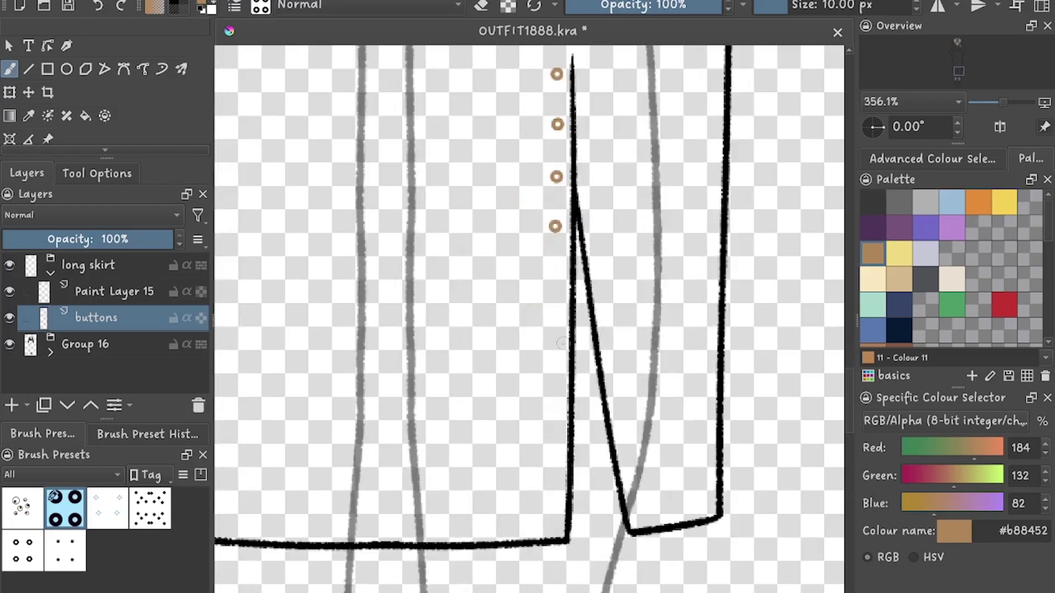
{"action": "scroll", "coordinate": [561, 343], "scroll_direction": "down", "scroll_amount": 5}
{"action": "scroll", "coordinate": [586, 394], "scroll_direction": "up", "scroll_amount": 3}
{"action": "key", "text": "ctrl+s"}
{"action": "scroll", "coordinate": [584, 341], "scroll_direction": "down", "scroll_amount": 6}
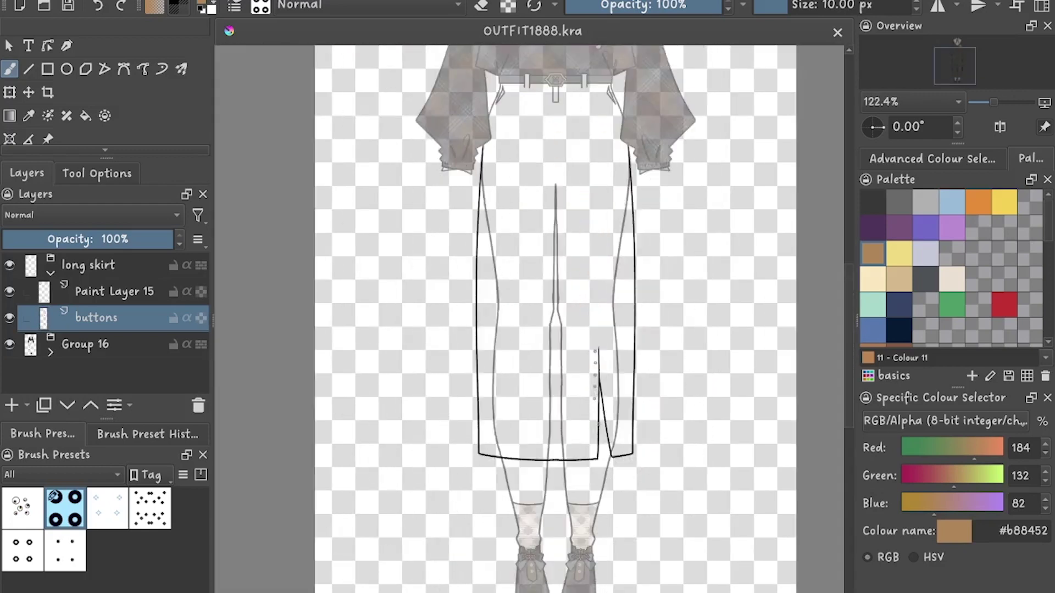
Collapse the long skirt group, add a new group above it, and restore the outfit group's opacity to 100%
{"action": "scroll", "coordinate": [484, 236], "scroll_direction": "up", "scroll_amount": 6}
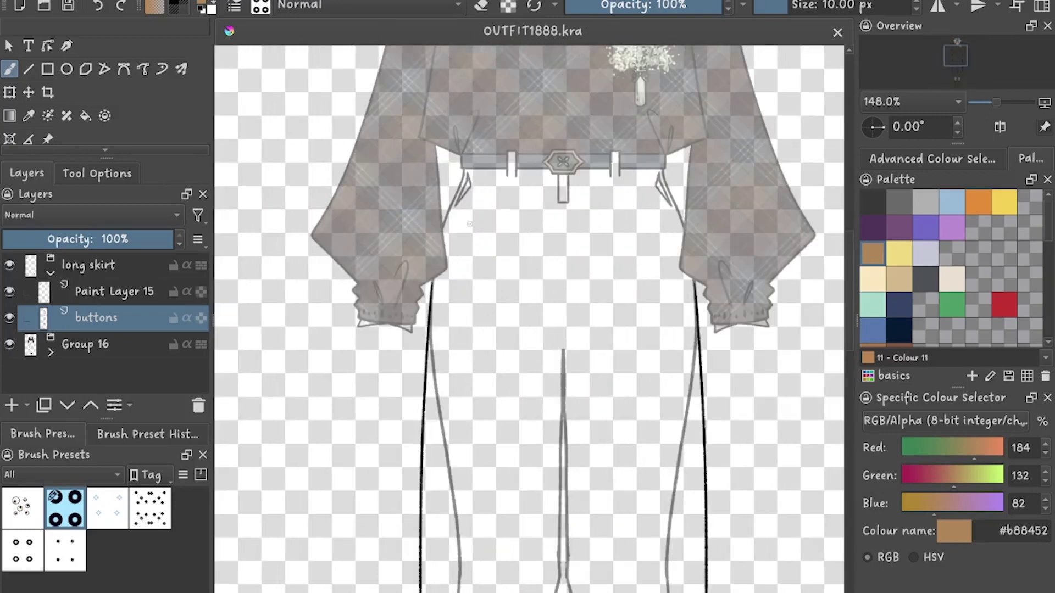
{"action": "left_click", "coordinate": [50, 272]}
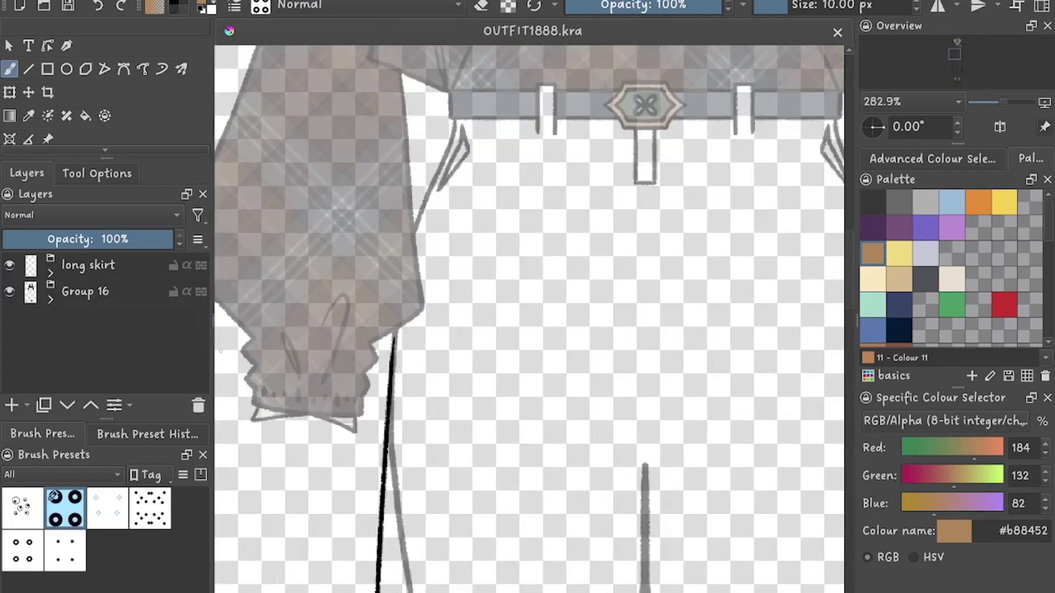
{"action": "scroll", "coordinate": [323, 328], "scroll_direction": "down", "scroll_amount": 2}
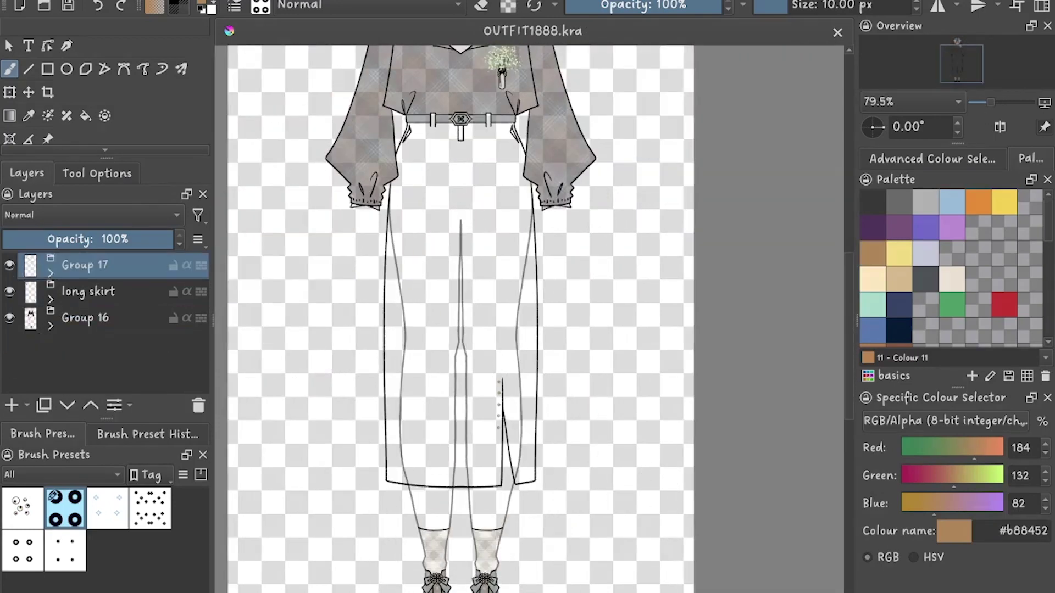
{"action": "scroll", "coordinate": [454, 319], "scroll_direction": "down", "scroll_amount": 1}
{"action": "scroll", "coordinate": [454, 319], "scroll_direction": "up", "scroll_amount": 1}
{"action": "left_click", "coordinate": [86, 318]}
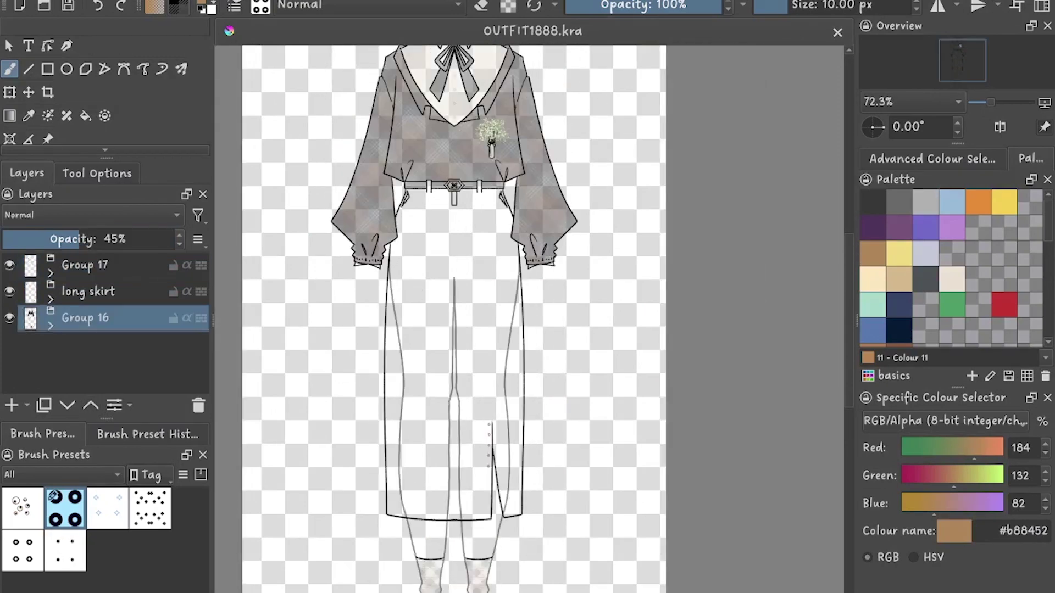
{"action": "left_click", "coordinate": [168, 239]}
{"action": "scroll", "coordinate": [448, 275], "scroll_direction": "up", "scroll_amount": 1}
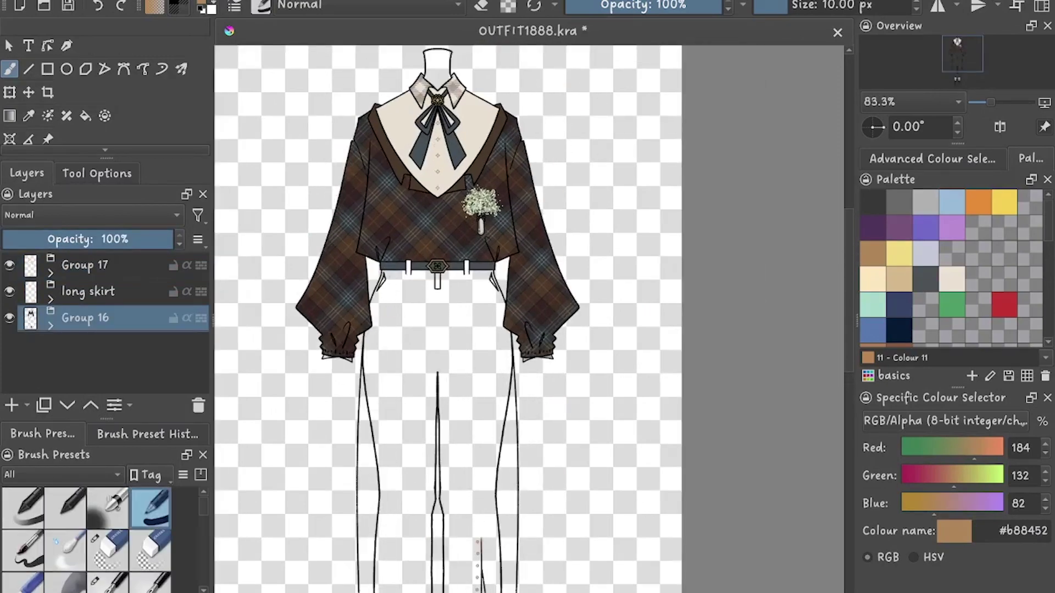
Name the new layer above the outfit group palette and dab the collar's brown beside the outfit as the first swatch
{"action": "type", "text": "palett"}
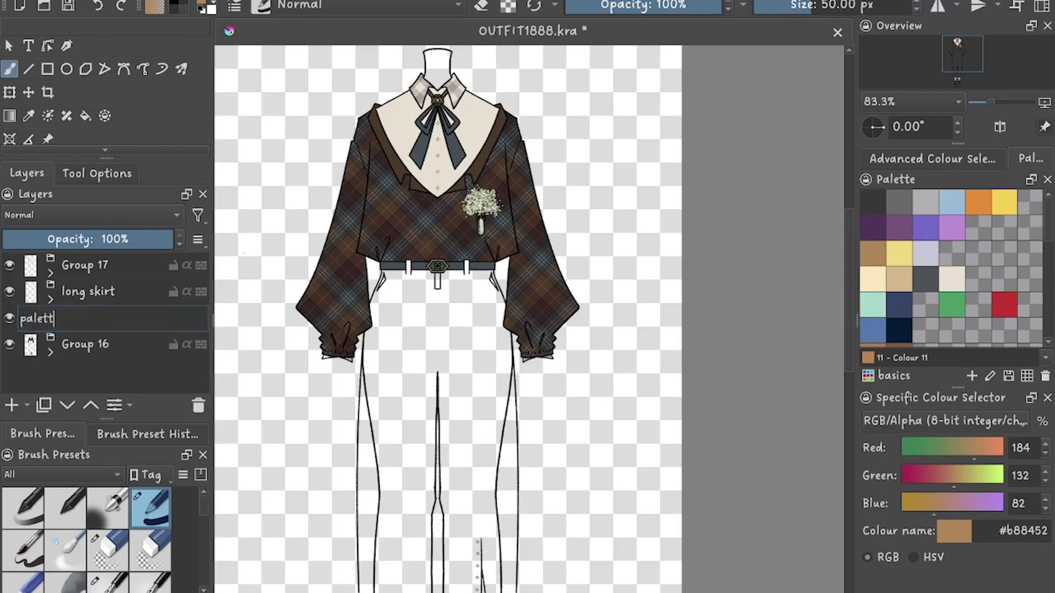
{"action": "type", "text": "e"}
{"action": "key", "text": "Return"}
{"action": "scroll", "coordinate": [440, 95], "scroll_direction": "up", "scroll_amount": 2}
{"action": "left_click", "coordinate": [673, 124]}
{"action": "scroll", "coordinate": [688, 192], "scroll_direction": "up", "scroll_amount": 1}
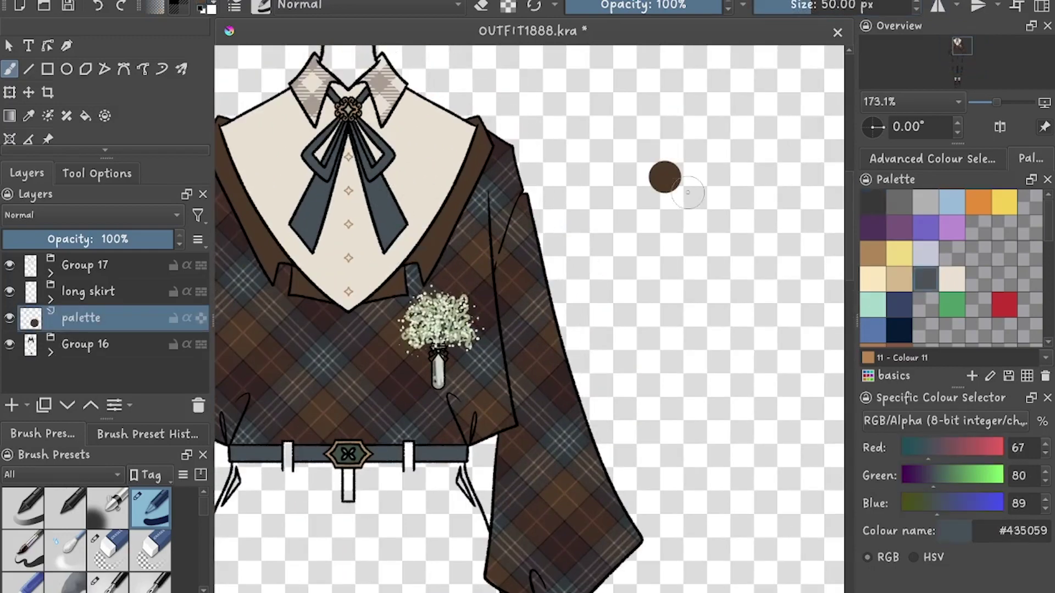
Add slate #435059, green #3a5144, sage #a0ae8f, taupe #ac9c92 and cream #ebe0d0 swatches beside the brown one and save the file
{"action": "scroll", "coordinate": [516, 248], "scroll_direction": "up", "scroll_amount": 2}
{"action": "scroll", "coordinate": [379, 297], "scroll_direction": "down", "scroll_amount": 3}
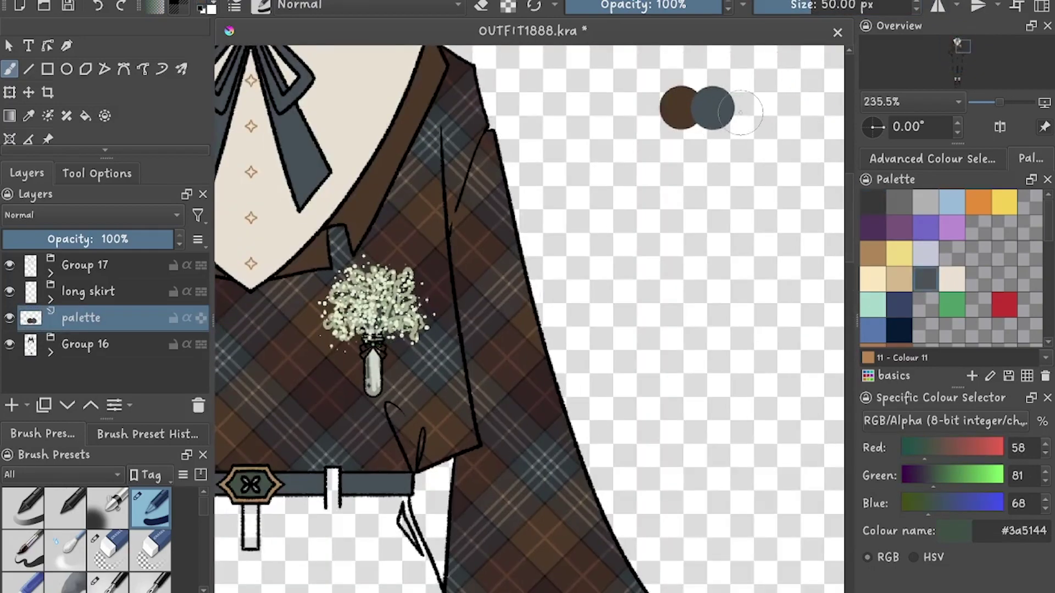
{"action": "scroll", "coordinate": [384, 308], "scroll_direction": "up", "scroll_amount": 3}
{"action": "left_click", "coordinate": [431, 333], "text": "ctrl"}
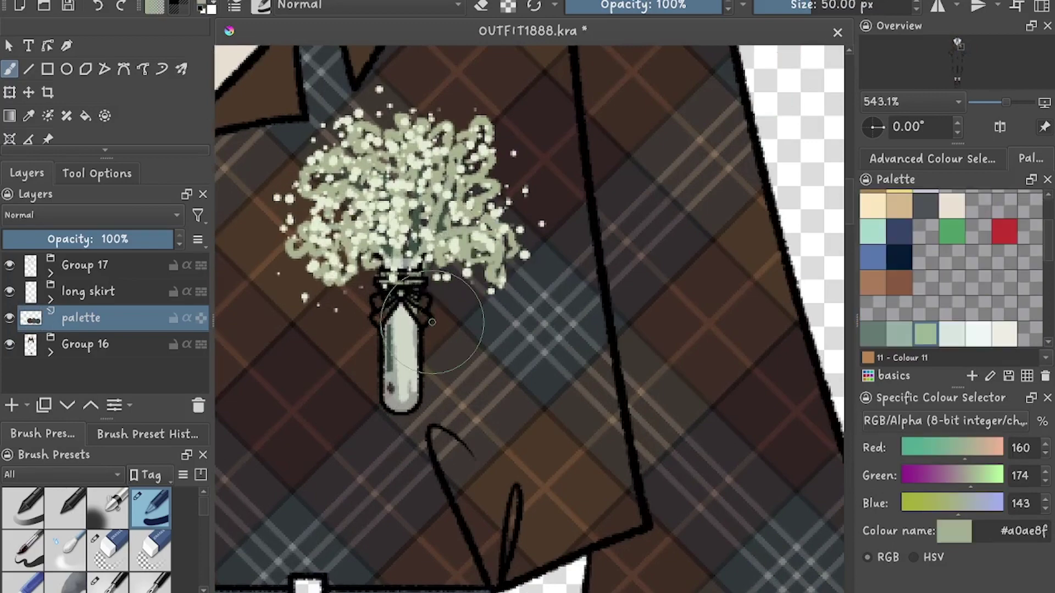
{"action": "scroll", "coordinate": [431, 322], "scroll_direction": "down", "scroll_amount": 4}
{"action": "left_click", "coordinate": [398, 166], "text": "ctrl"}
{"action": "left_click", "coordinate": [343, 65], "text": "ctrl"}
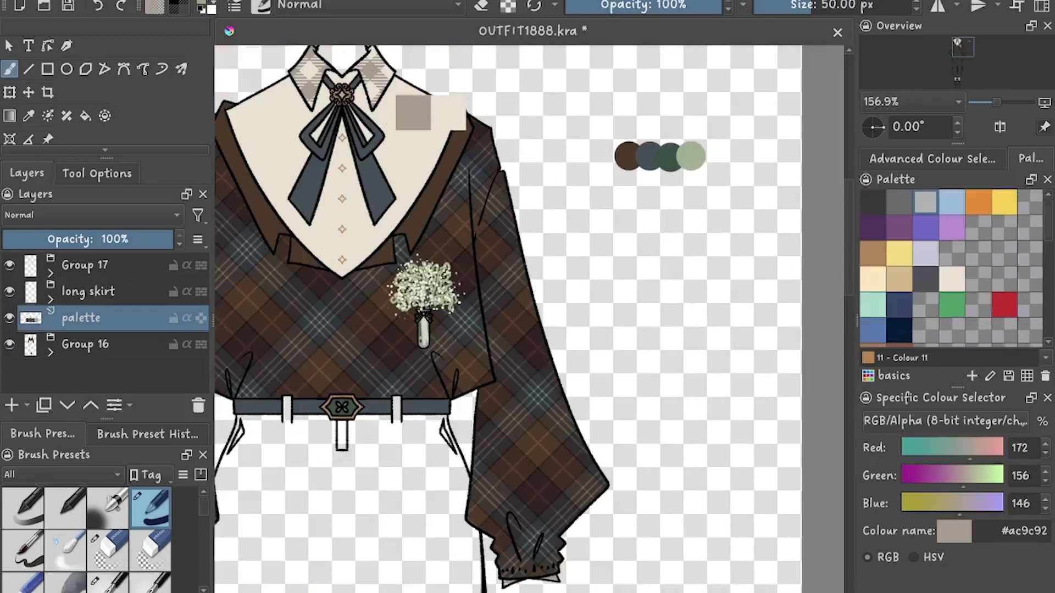
{"action": "left_click", "coordinate": [444, 176], "text": "ctrl"}
{"action": "left_click", "coordinate": [727, 154]}
{"action": "key", "text": "ctrl+s"}
Replace the long skirt's black fill with brown #4f3727
{"action": "scroll", "coordinate": [670, 258], "scroll_direction": "down", "scroll_amount": 2}
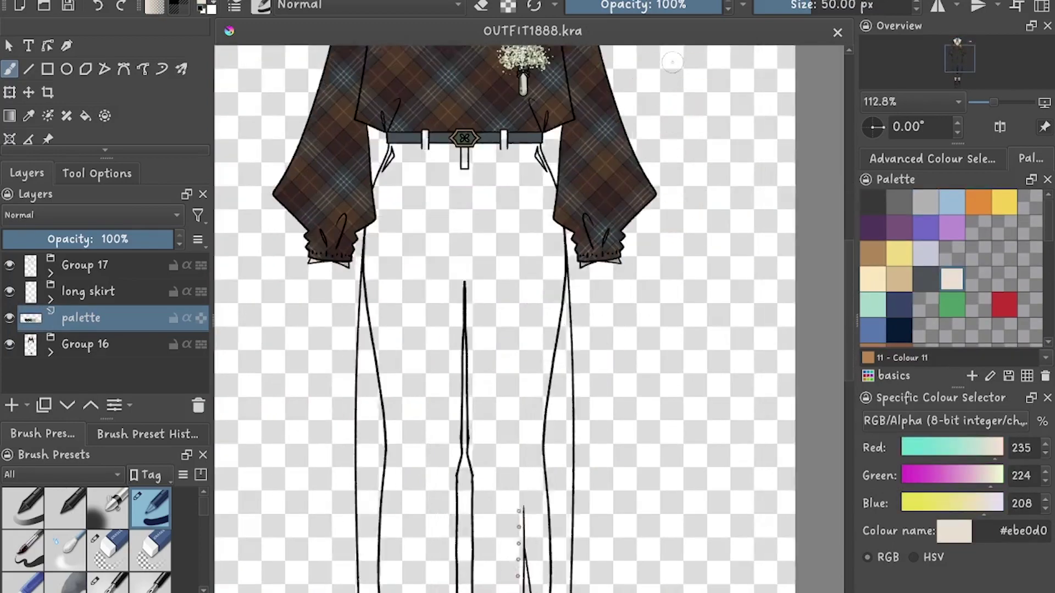
{"action": "scroll", "coordinate": [670, 257], "scroll_direction": "up", "scroll_amount": 3}
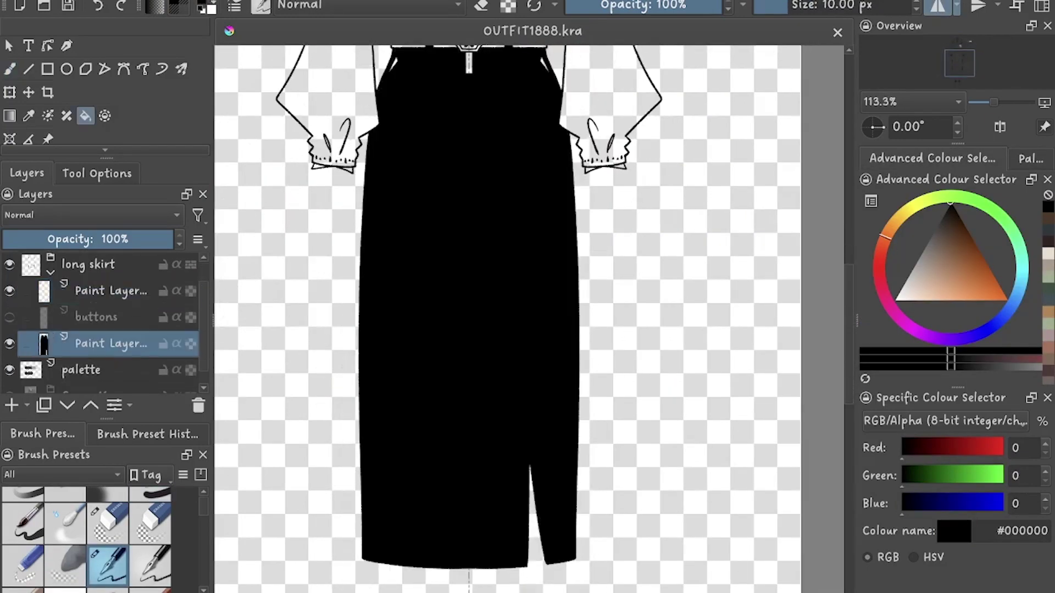
{"action": "key", "text": "ctrl+z"}
{"action": "left_click", "coordinate": [667, 170], "text": "ctrl"}
{"action": "left_click", "coordinate": [445, 439]}
{"action": "scroll", "coordinate": [555, 157], "scroll_direction": "down", "scroll_amount": 3}
Fill the unpainted gaps in the pockets and the strap below the buckle with the same brown #4f3727
{"action": "key", "text": "b"}
{"action": "scroll", "coordinate": [555, 156], "scroll_direction": "up", "scroll_amount": 8}
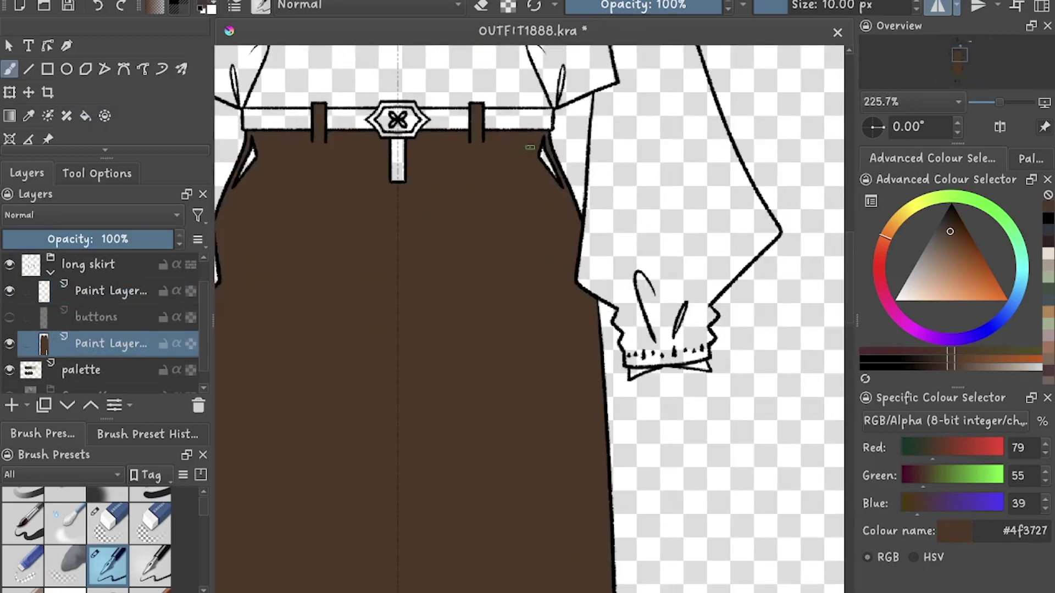
{"action": "scroll", "coordinate": [573, 200], "scroll_direction": "left", "scroll_amount": 5}
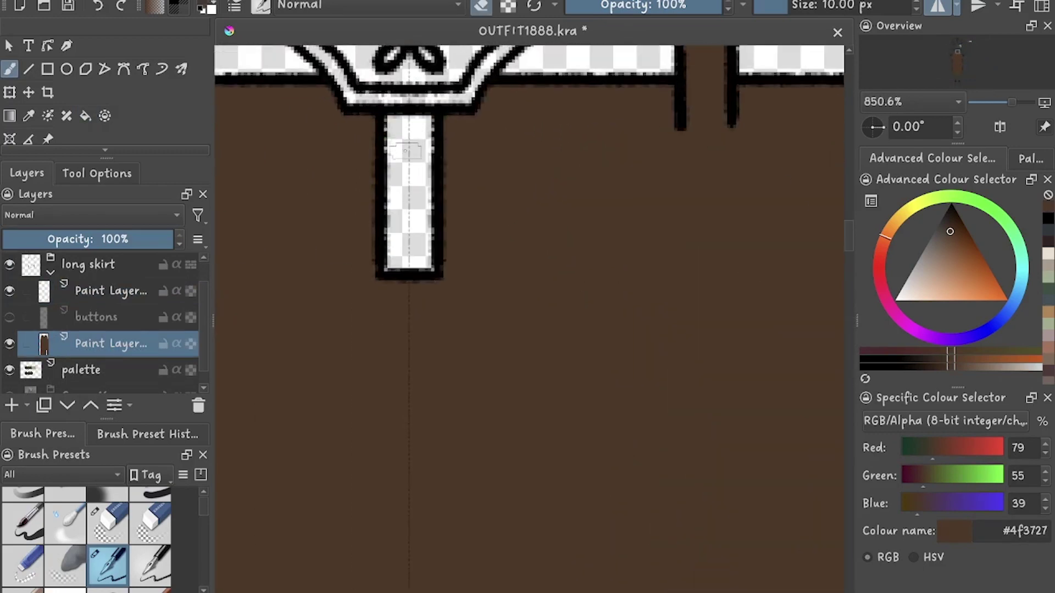
{"action": "scroll", "coordinate": [477, 319], "scroll_direction": "down", "scroll_amount": 8}
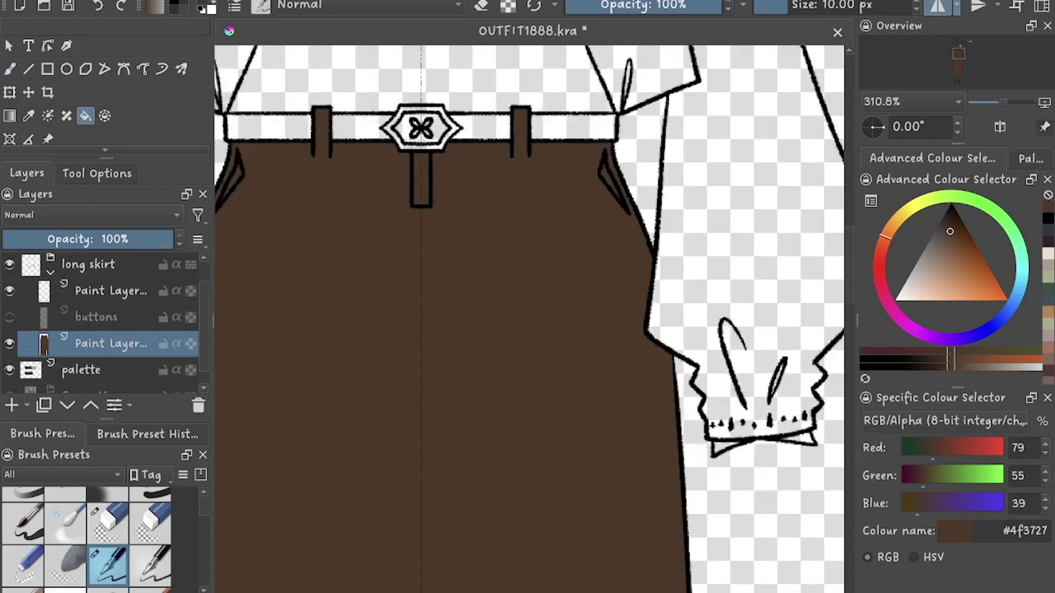
{"action": "scroll", "coordinate": [466, 319], "scroll_direction": "down", "scroll_amount": 2}
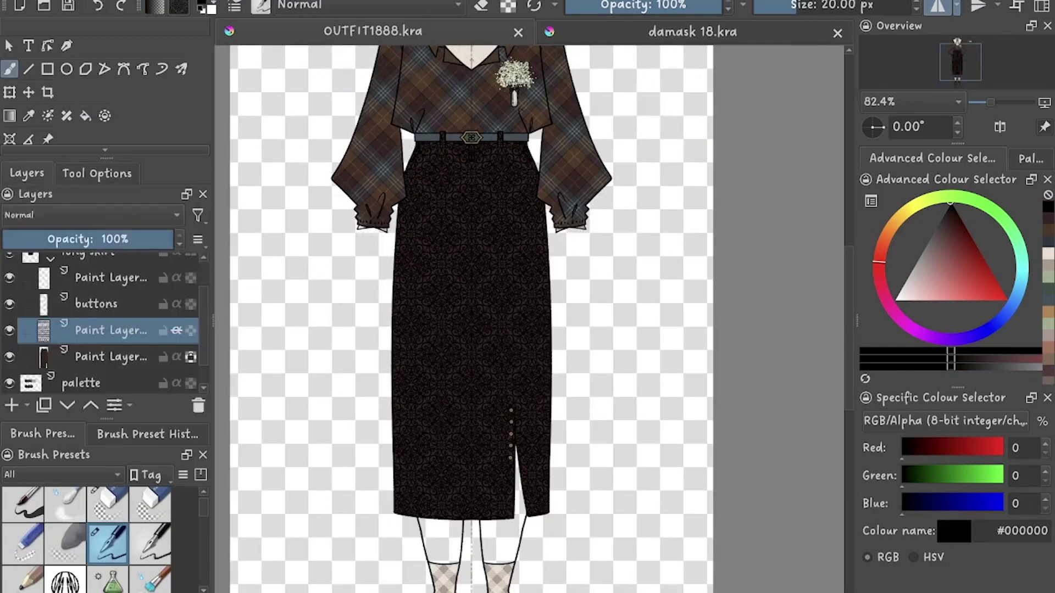
Recolour the upper part of the long skirt's black damask pattern with brown #4f3727 using a very large brush
{"action": "scroll", "coordinate": [82, 539], "scroll_direction": "down", "scroll_amount": 3}
{"action": "left_click", "coordinate": [107, 514]}
{"action": "scroll", "coordinate": [409, 280], "scroll_direction": "up", "scroll_amount": 2}
{"action": "left_click", "coordinate": [409, 281]}
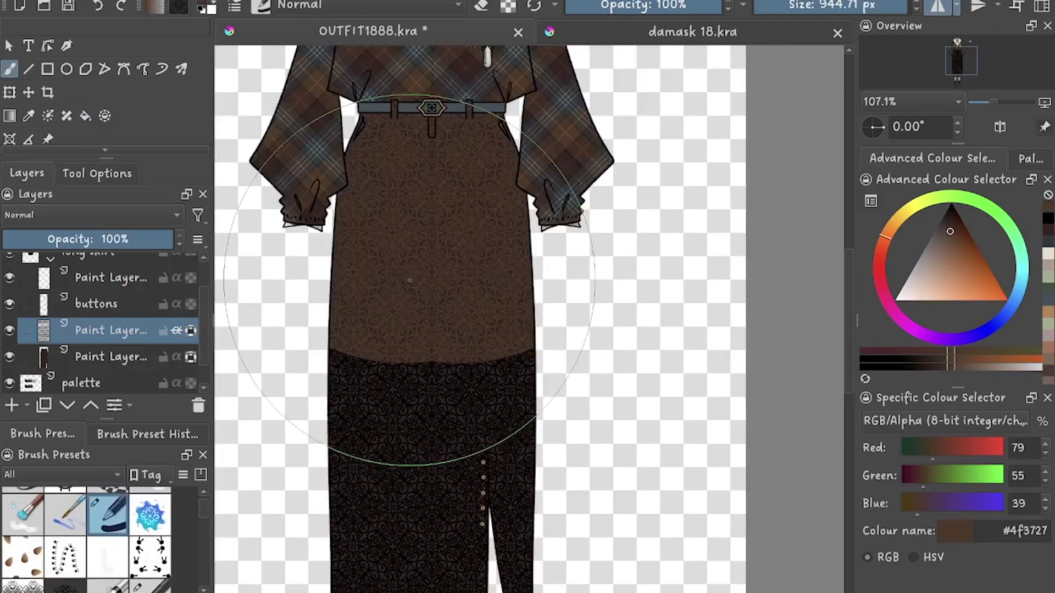
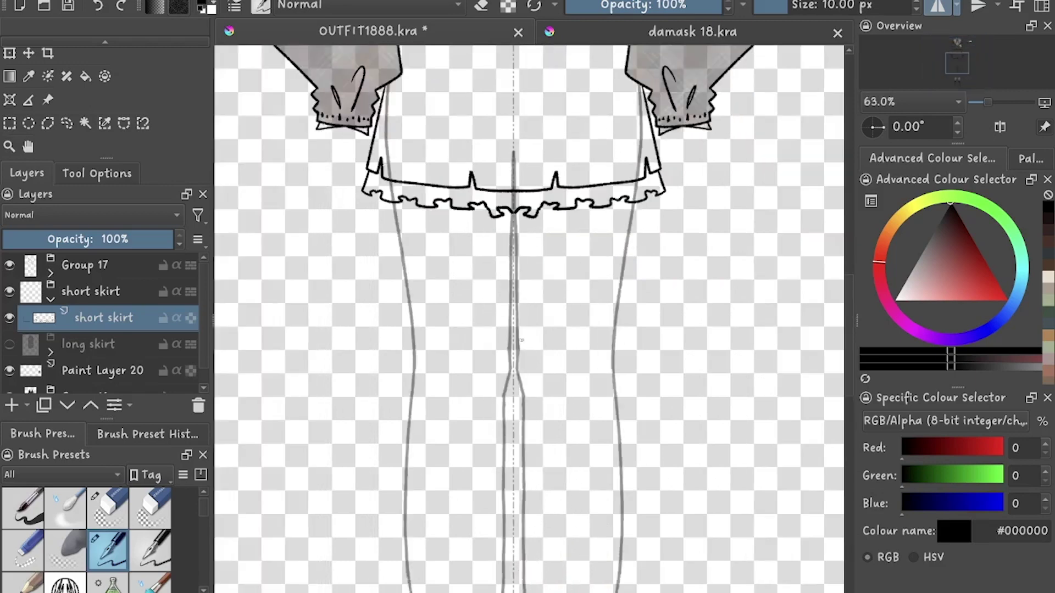
Set the brush stabiliser delay to 0 px and redraw the mirrored, crumpled ruffle below the short skirt's hem
{"action": "left_click_drag", "start_coordinate": [316, 135], "coordinate": [291, 185]}
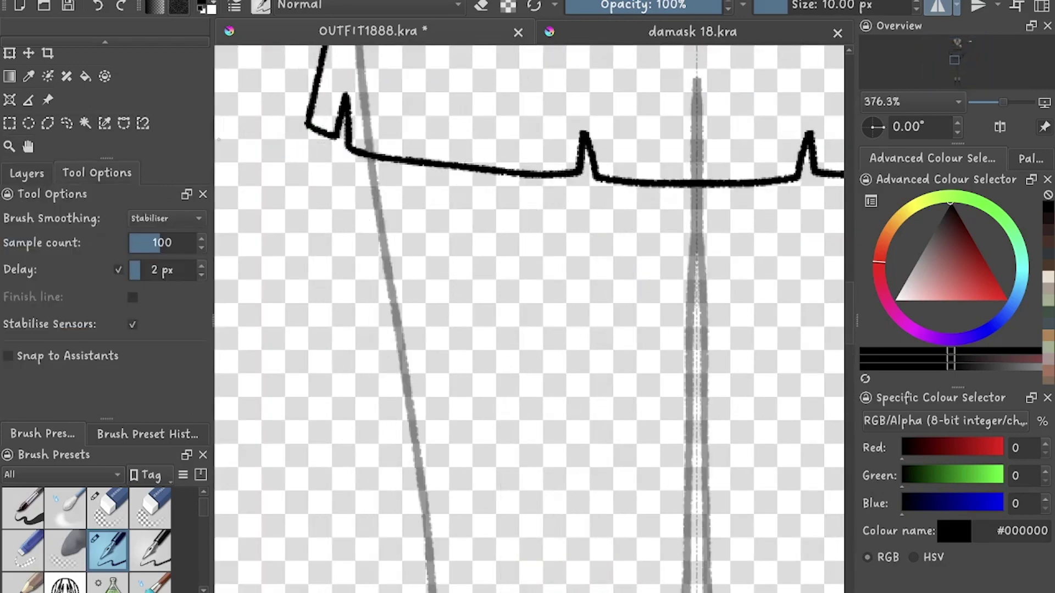
{"action": "left_click", "coordinate": [131, 270]}
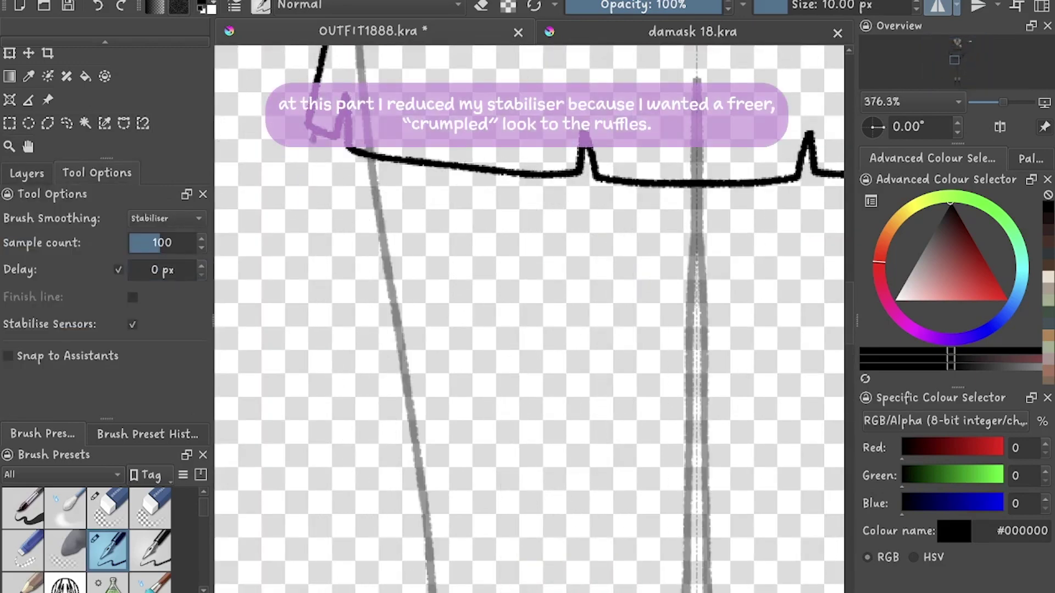
{"action": "scroll", "coordinate": [530, 319], "scroll_direction": "down", "scroll_amount": 6}
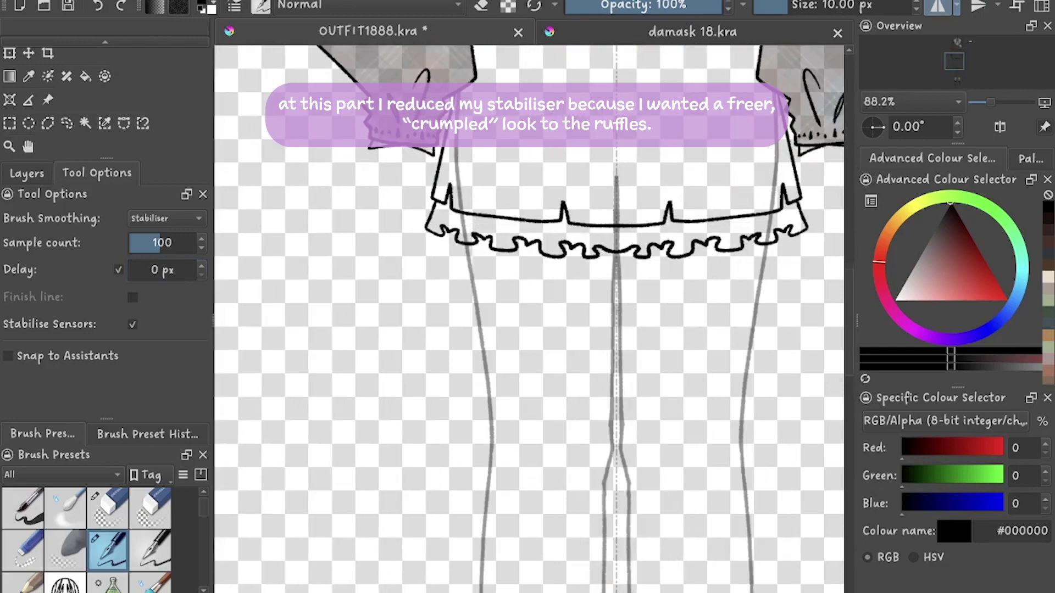
Set the stabiliser delay to 2 px and draw mirrored fold lines from the ruffle's curls up to the short skirt's hem
{"action": "scroll", "coordinate": [463, 233], "scroll_direction": "up", "scroll_amount": 5}
{"action": "scroll", "coordinate": [455, 318], "scroll_direction": "right", "scroll_amount": 4}
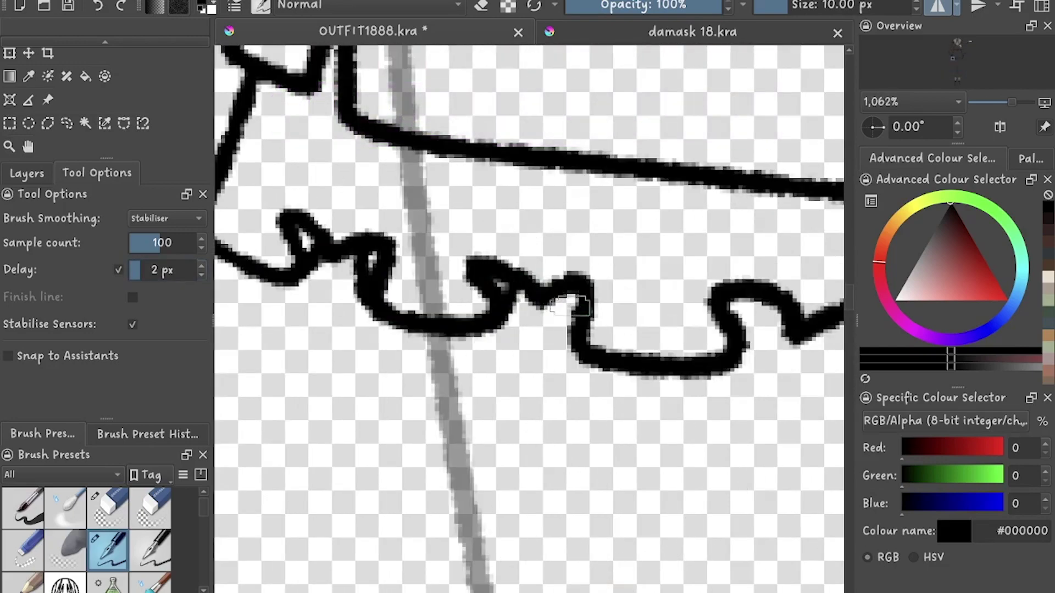
{"action": "scroll", "coordinate": [560, 277], "scroll_direction": "right", "scroll_amount": 2}
{"action": "scroll", "coordinate": [662, 352], "scroll_direction": "right", "scroll_amount": 7}
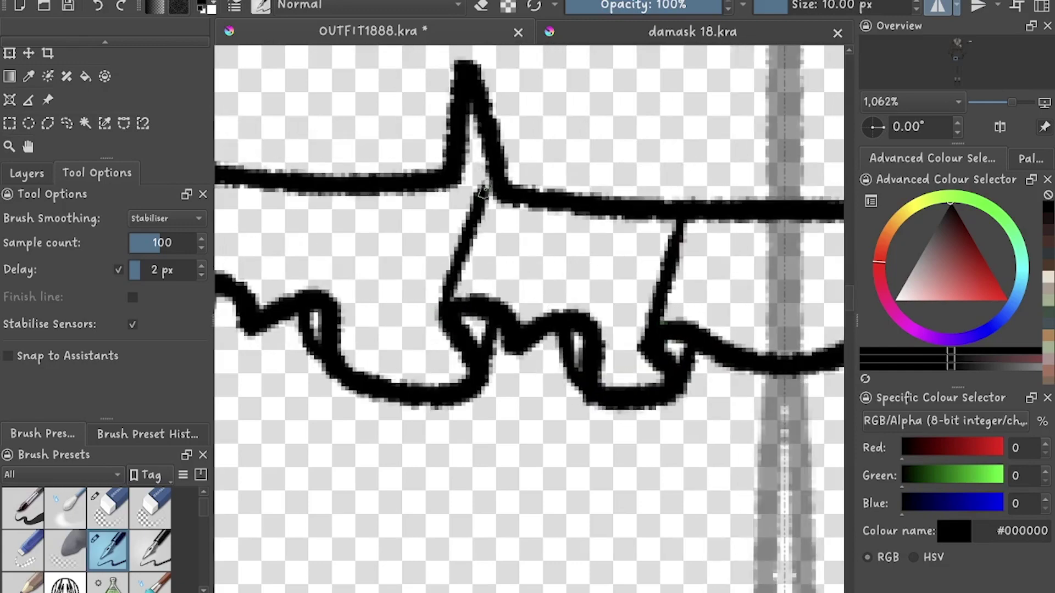
{"action": "scroll", "coordinate": [482, 190], "scroll_direction": "down", "scroll_amount": 5}
{"action": "scroll", "coordinate": [469, 264], "scroll_direction": "up", "scroll_amount": 5}
{"action": "scroll", "coordinate": [536, 274], "scroll_direction": "down", "scroll_amount": 5}
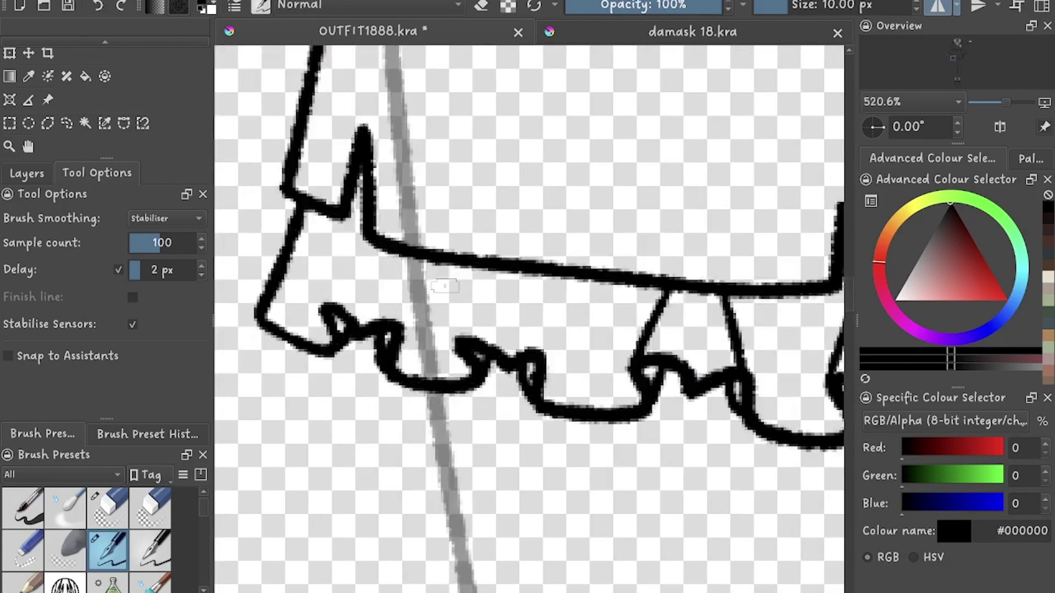
{"action": "scroll", "coordinate": [567, 263], "scroll_direction": "up", "scroll_amount": 5}
{"action": "left_click_drag", "start_coordinate": [561, 270], "coordinate": [560, 398]}
{"action": "scroll", "coordinate": [406, 247], "scroll_direction": "down", "scroll_amount": 5}
{"action": "scroll", "coordinate": [389, 242], "scroll_direction": "up", "scroll_amount": 5}
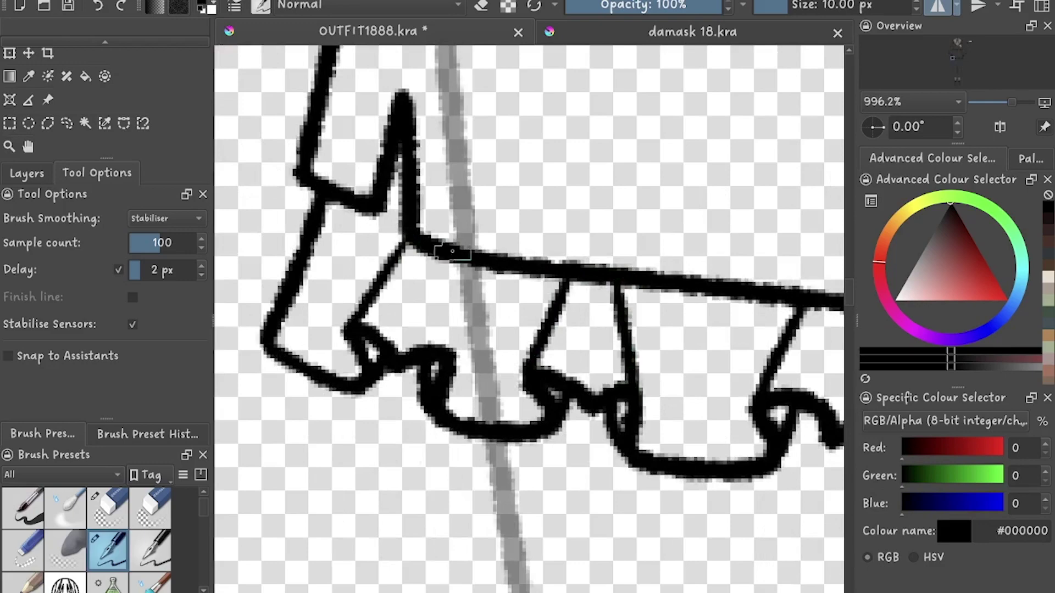
Fill the short skirt, its pockets and belt loops with dark brown #352322, leaving the ruffle unfilled, and save the file
{"action": "scroll", "coordinate": [451, 251], "scroll_direction": "down", "scroll_amount": 10}
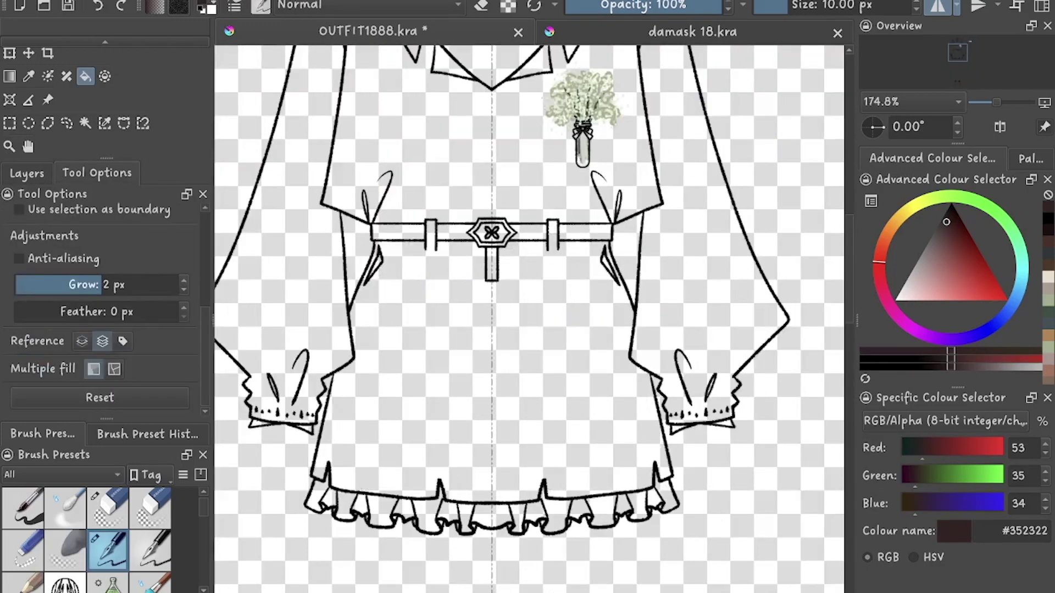
{"action": "scroll", "coordinate": [104, 308], "scroll_direction": "up", "scroll_amount": 2}
{"action": "left_click", "coordinate": [492, 385]}
{"action": "scroll", "coordinate": [492, 385], "scroll_direction": "down", "scroll_amount": 3}
{"action": "key", "text": "b"}
{"action": "scroll", "coordinate": [405, 96], "scroll_direction": "up", "scroll_amount": 5}
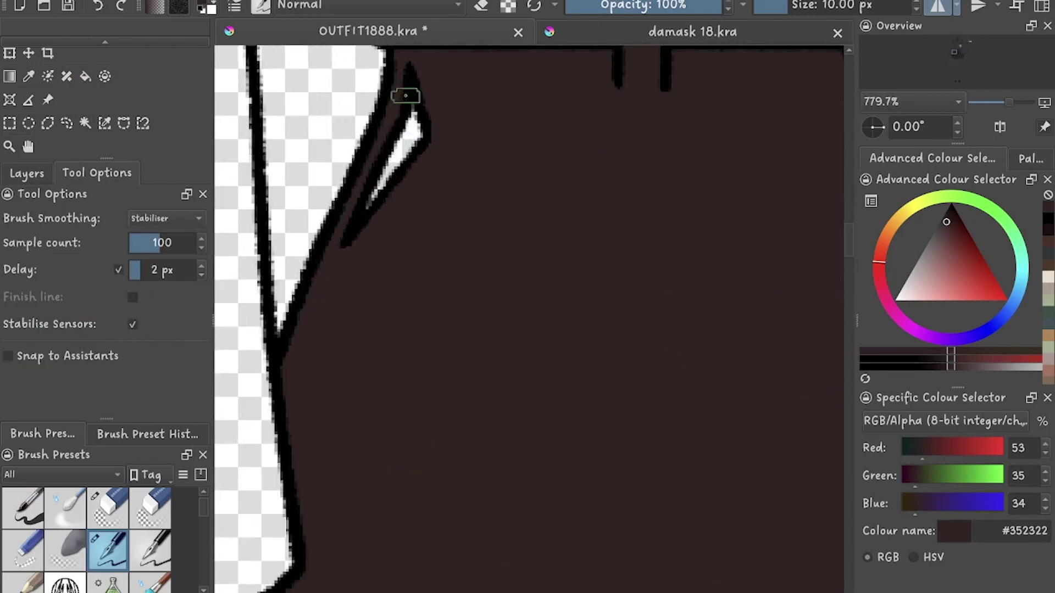
{"action": "key", "text": "f"}
{"action": "scroll", "coordinate": [427, 135], "scroll_direction": "down", "scroll_amount": 8}
{"action": "scroll", "coordinate": [521, 282], "scroll_direction": "up", "scroll_amount": 2}
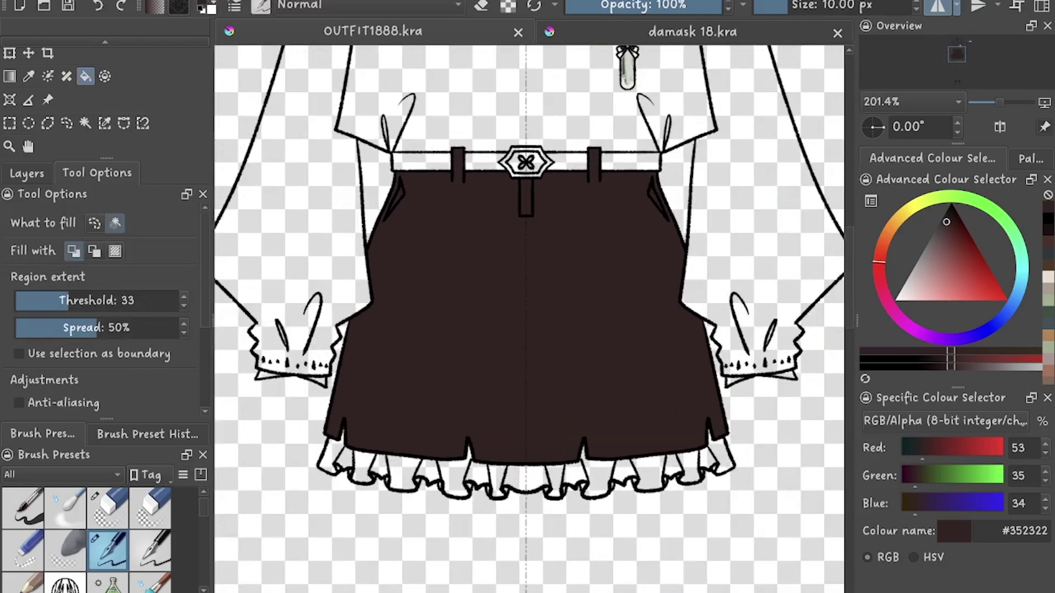
{"action": "scroll", "coordinate": [521, 282], "scroll_direction": "down", "scroll_amount": 1}
{"action": "key", "text": "b"}
{"action": "key", "text": "ctrl+s"}
Draw mirrored black pleat lines rising from the hem notches on the short skirt's line layer
{"action": "scroll", "coordinate": [521, 282], "scroll_direction": "up", "scroll_amount": 3}
{"action": "left_click", "coordinate": [26, 173]}
{"action": "left_click", "coordinate": [104, 300]}
{"action": "key", "text": "d"}
{"action": "scroll", "coordinate": [462, 273], "scroll_direction": "up", "scroll_amount": 1}
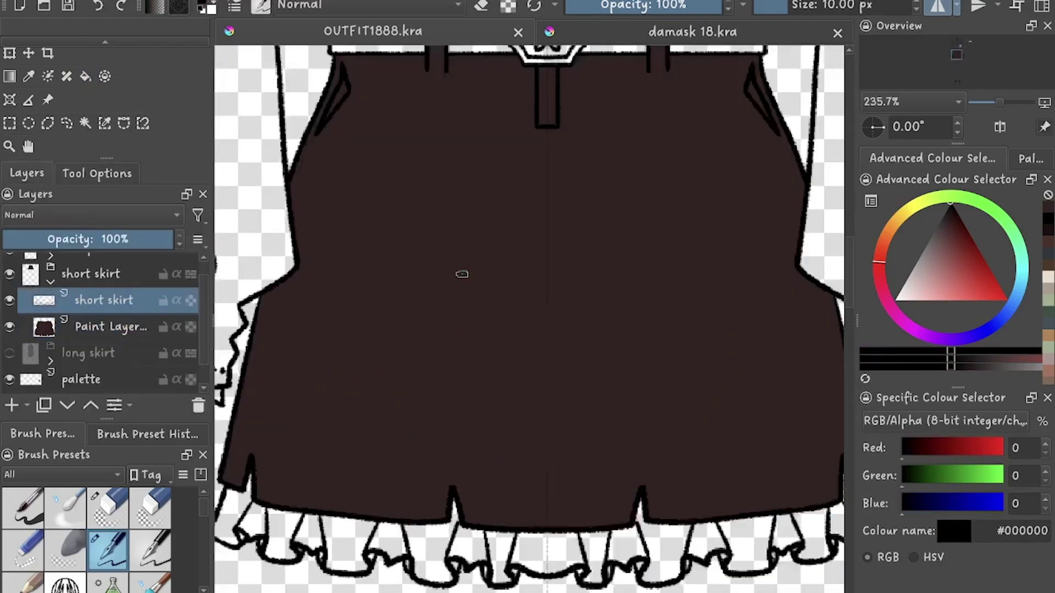
{"action": "left_click_drag", "start_coordinate": [471, 234], "coordinate": [460, 488]}
{"action": "left_click_drag", "start_coordinate": [359, 333], "coordinate": [447, 325]}
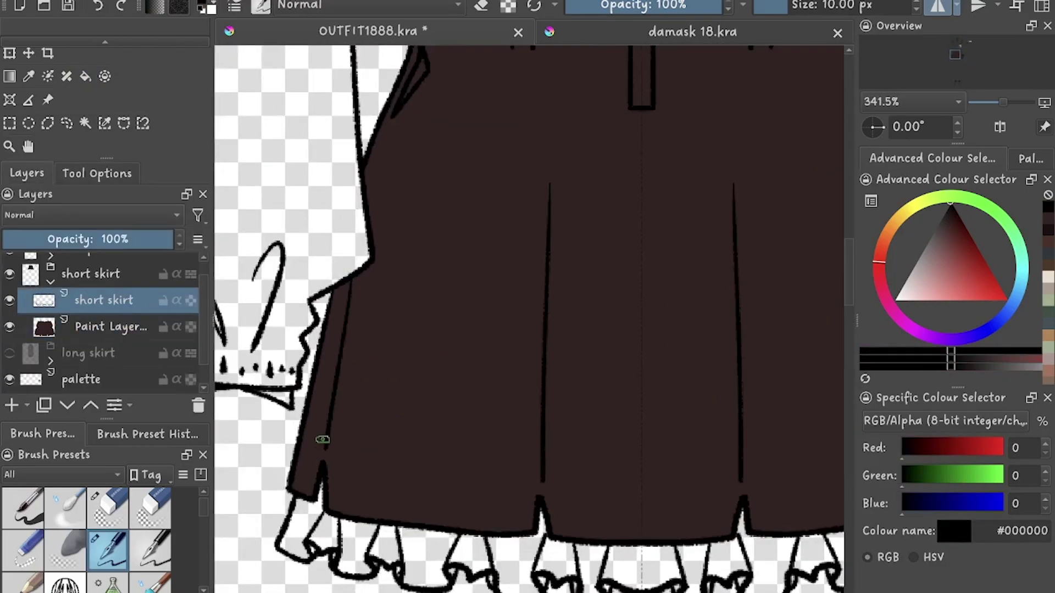
Fill a new layer above the short skirt's colour with the black damask pattern at 40% scale and enable Inherit Alpha
{"action": "scroll", "coordinate": [322, 439], "scroll_direction": "down", "scroll_amount": 4}
{"action": "key", "text": "Insert"}
{"action": "key", "text": "f"}
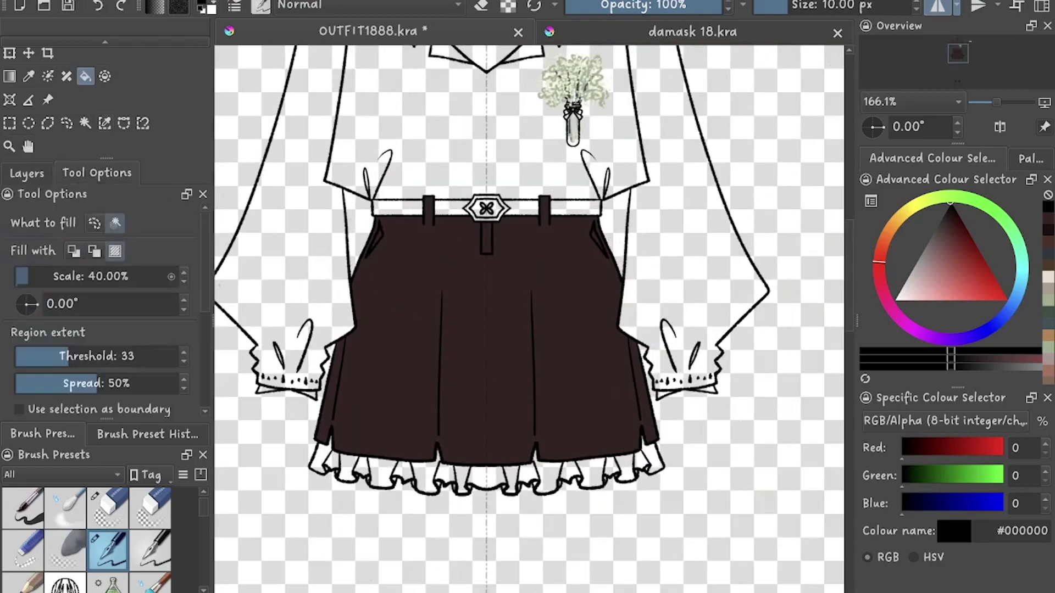
{"action": "scroll", "coordinate": [99, 302], "scroll_direction": "down", "scroll_amount": 3}
{"action": "left_click", "coordinate": [486, 330]}
{"action": "left_click", "coordinate": [27, 173]}
{"action": "left_click", "coordinate": [176, 326]}
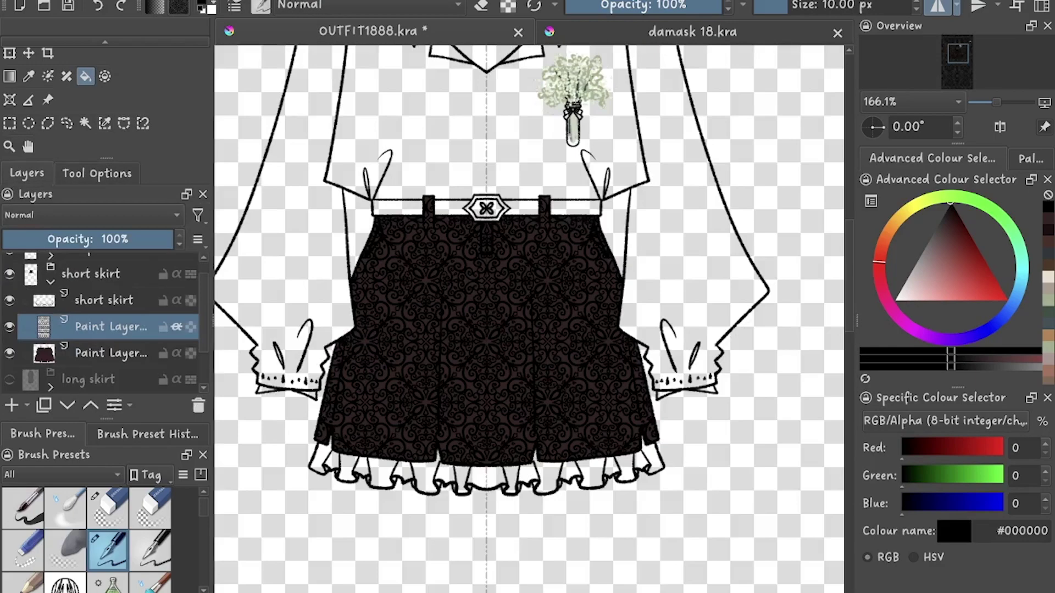
Lock the transparency of the short skirt's base and damask layers and tint the skirt with #1c0f0f using a large brush
{"action": "left_click", "coordinate": [110, 353]}
{"action": "scroll", "coordinate": [527, 319], "scroll_direction": "down", "scroll_amount": 3}
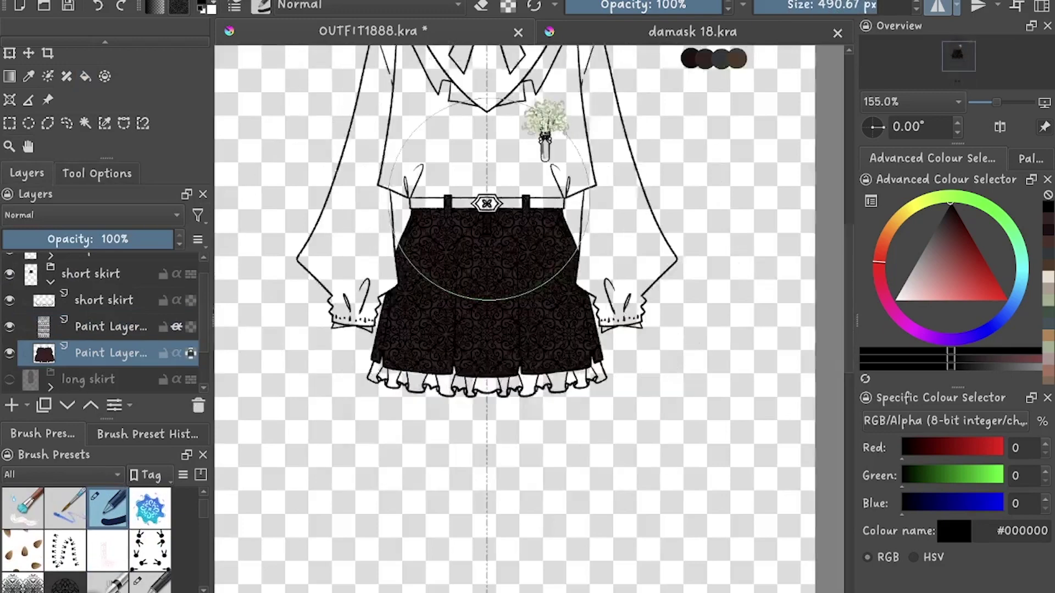
{"action": "left_click", "coordinate": [697, 209], "text": "ctrl"}
{"action": "key", "text": "b"}
{"action": "scroll", "coordinate": [506, 400], "scroll_direction": "up", "scroll_amount": 3}
{"action": "left_click_drag", "start_coordinate": [473, 329], "coordinate": [221, 287]}
{"action": "left_click", "coordinate": [110, 326]}
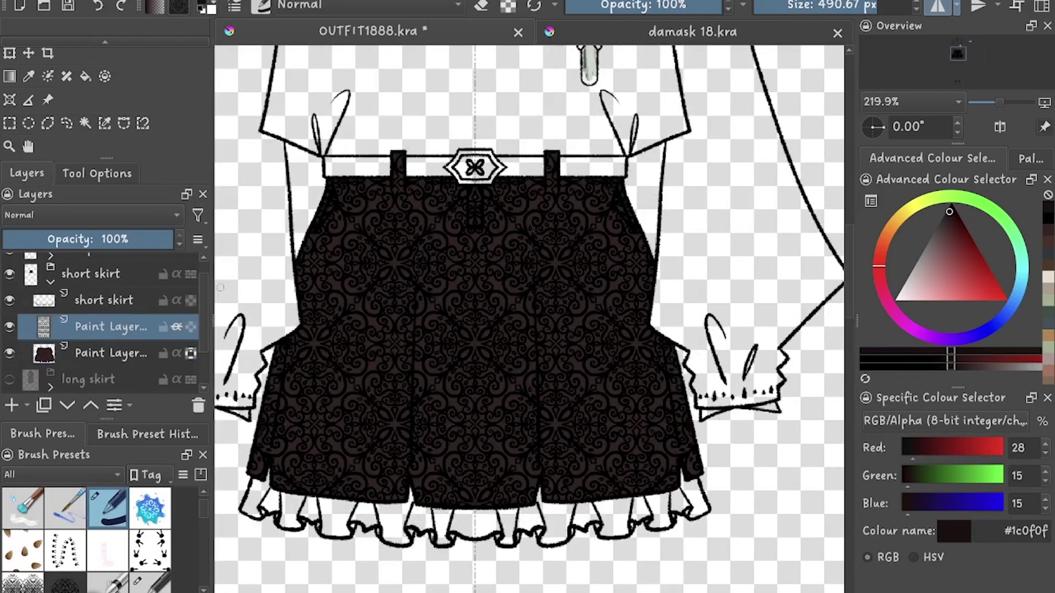
{"action": "mouse_move", "coordinate": [418, 297]}
{"action": "left_mouse_down"}
{"action": "mouse_move", "coordinate": [461, 341]}
{"action": "mouse_move", "coordinate": [446, 313]}
{"action": "left_mouse_up"}
{"action": "scroll", "coordinate": [447, 313], "scroll_direction": "down", "scroll_amount": 4}
{"action": "scroll", "coordinate": [446, 313], "scroll_direction": "up", "scroll_amount": 3}
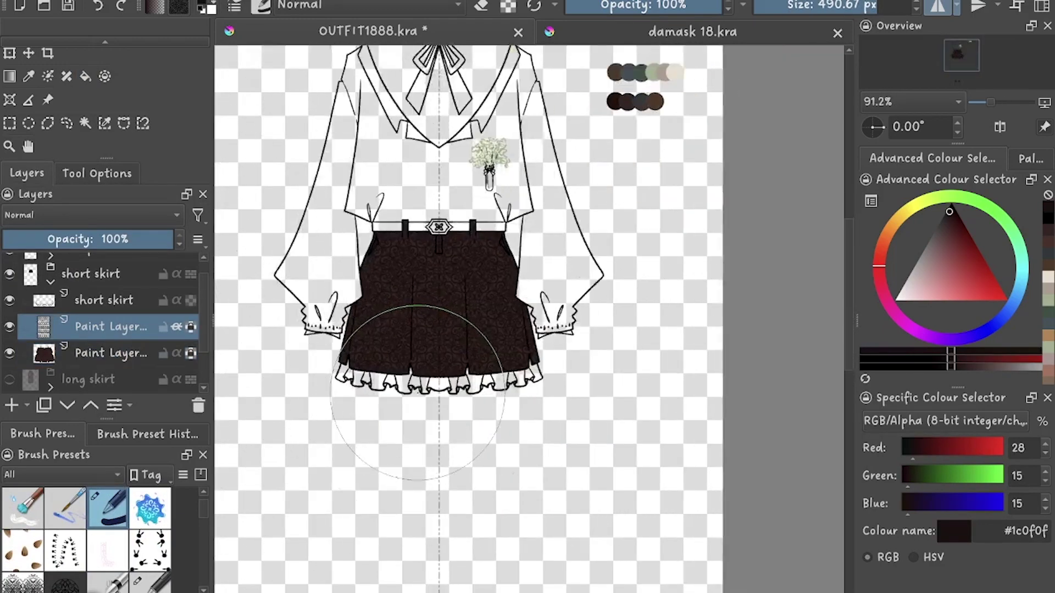
Fill the sections of the short skirt's ruffle with cream #ebe0d0 on a new layer
{"action": "key", "text": "f"}
{"action": "left_click", "coordinate": [725, 77], "text": "ctrl"}
{"action": "key", "text": "Insert"}
{"action": "scroll", "coordinate": [494, 385], "scroll_direction": "up", "scroll_amount": 4}
{"action": "left_click", "coordinate": [96, 173]}
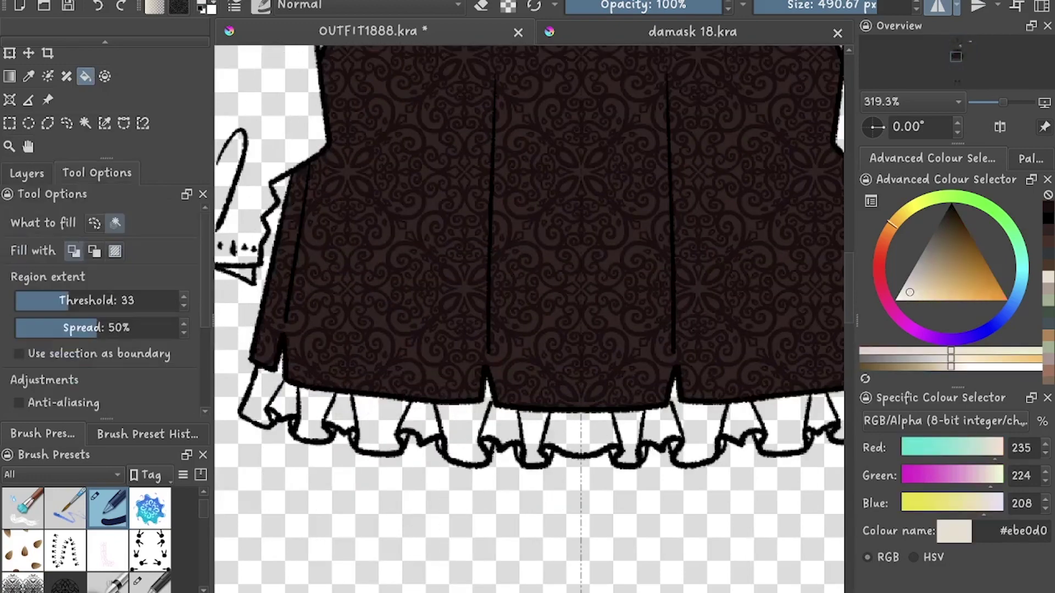
{"action": "scroll", "coordinate": [99, 308], "scroll_direction": "down", "scroll_amount": 3}
{"action": "scroll", "coordinate": [291, 401], "scroll_direction": "up", "scroll_amount": 2}
{"action": "left_click", "coordinate": [286, 398]}
{"action": "scroll", "coordinate": [312, 412], "scroll_direction": "down", "scroll_amount": 3}
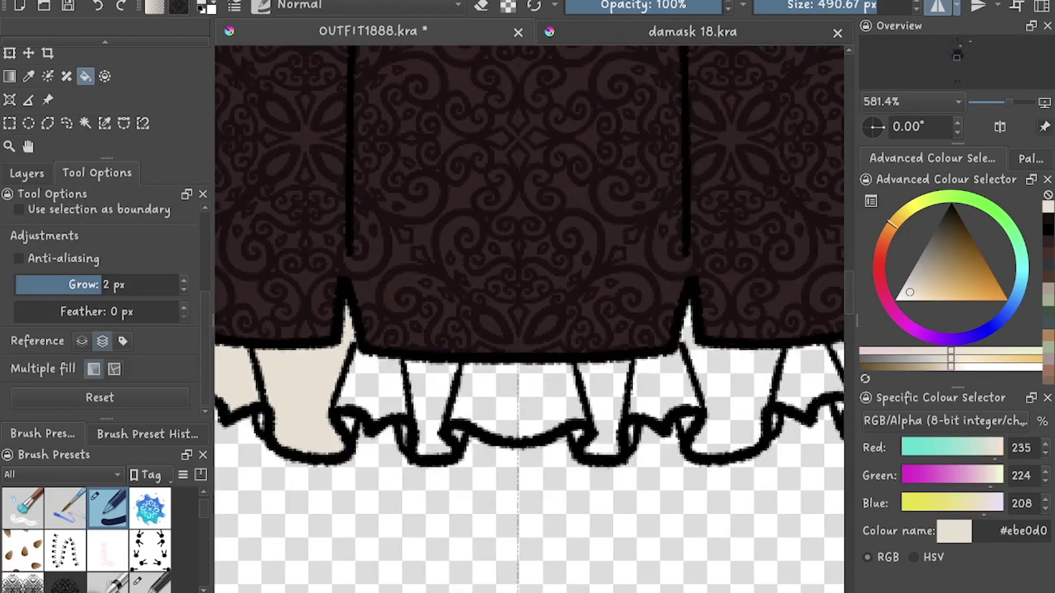
Paint the small unfilled gaps in the ruffle's folds cream #ebe0d0 with a 10 px brush
{"action": "key", "text": "b"}
{"action": "scroll", "coordinate": [274, 387], "scroll_direction": "up", "scroll_amount": 3}
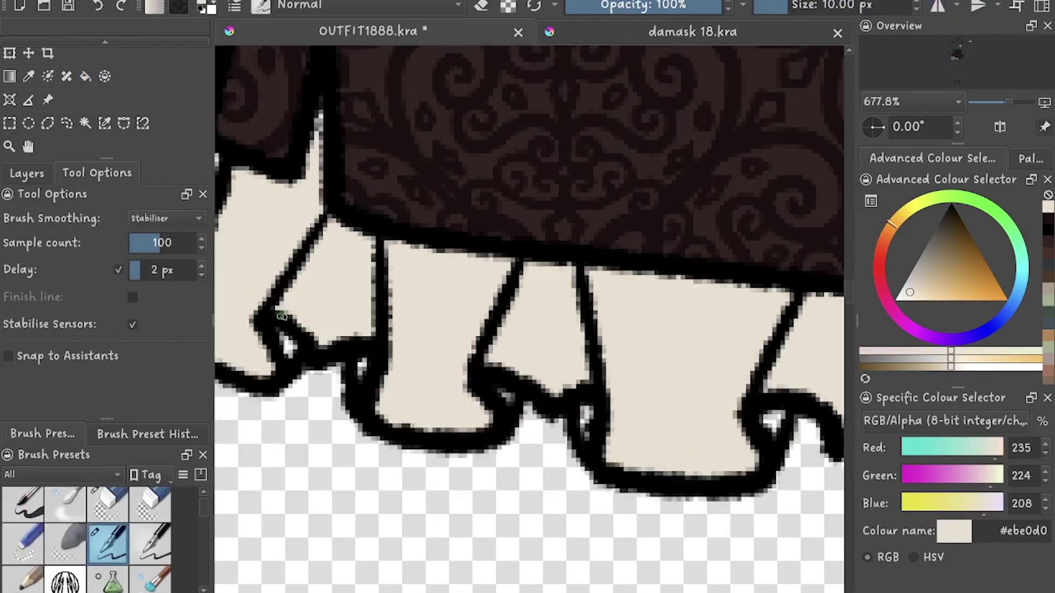
{"action": "left_click_drag", "start_coordinate": [507, 390], "coordinate": [375, 319]}
{"action": "left_click_drag", "start_coordinate": [465, 338], "coordinate": [521, 281]}
{"action": "scroll", "coordinate": [521, 281], "scroll_direction": "down", "scroll_amount": 6}
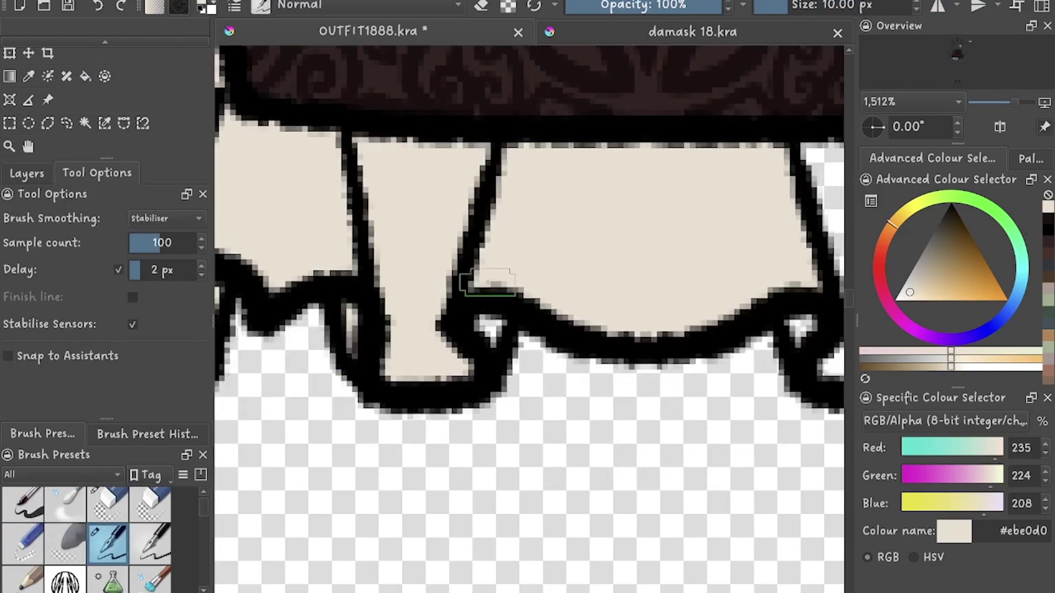
{"action": "scroll", "coordinate": [528, 319], "scroll_direction": "down", "scroll_amount": 4}
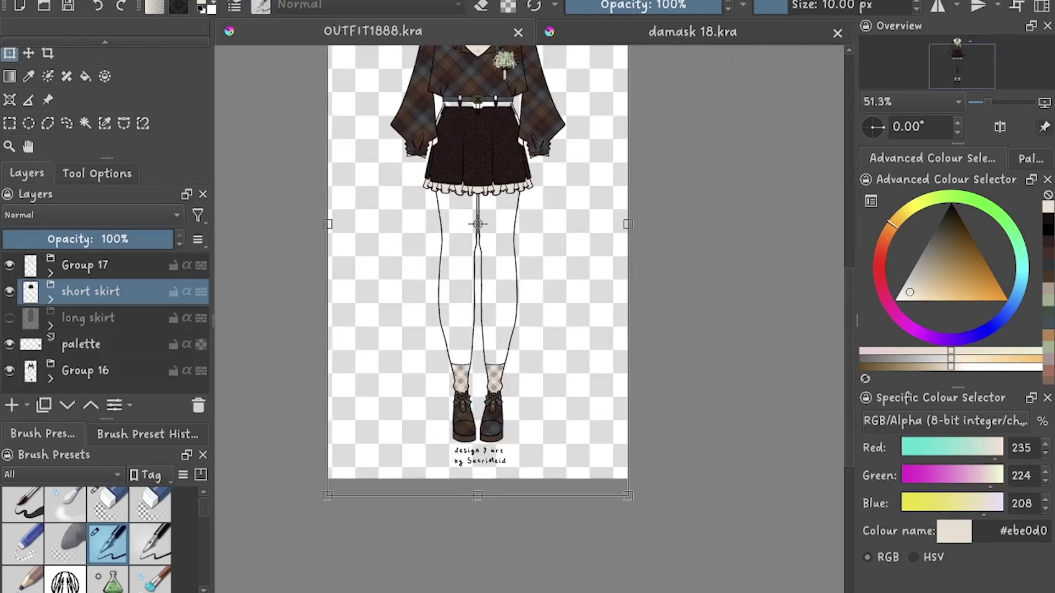
Delete the short skirt's dark brown base colour layer
{"action": "scroll", "coordinate": [468, 97], "scroll_direction": "up", "scroll_amount": 5}
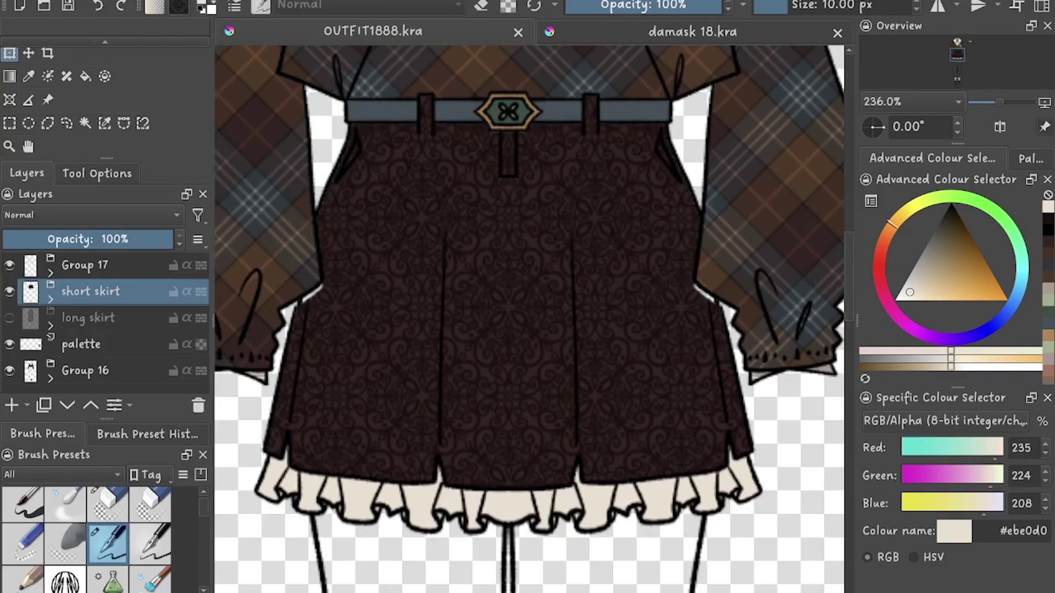
{"action": "scroll", "coordinate": [529, 318], "scroll_direction": "down", "scroll_amount": 5}
{"action": "scroll", "coordinate": [494, 319], "scroll_direction": "down", "scroll_amount": 1}
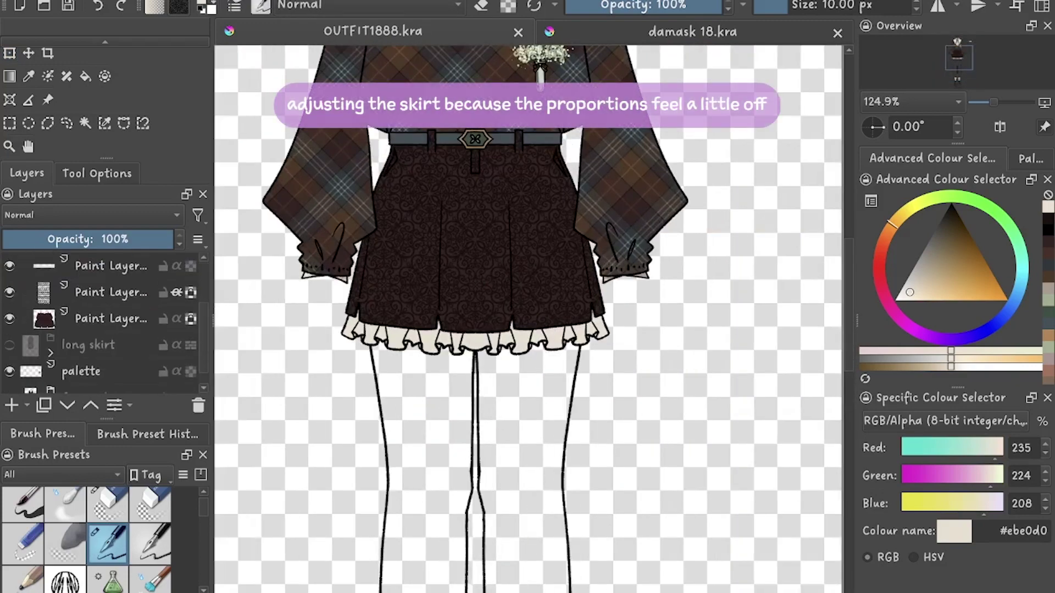
{"action": "left_click", "coordinate": [110, 309]}
{"action": "left_click", "coordinate": [104, 307]}
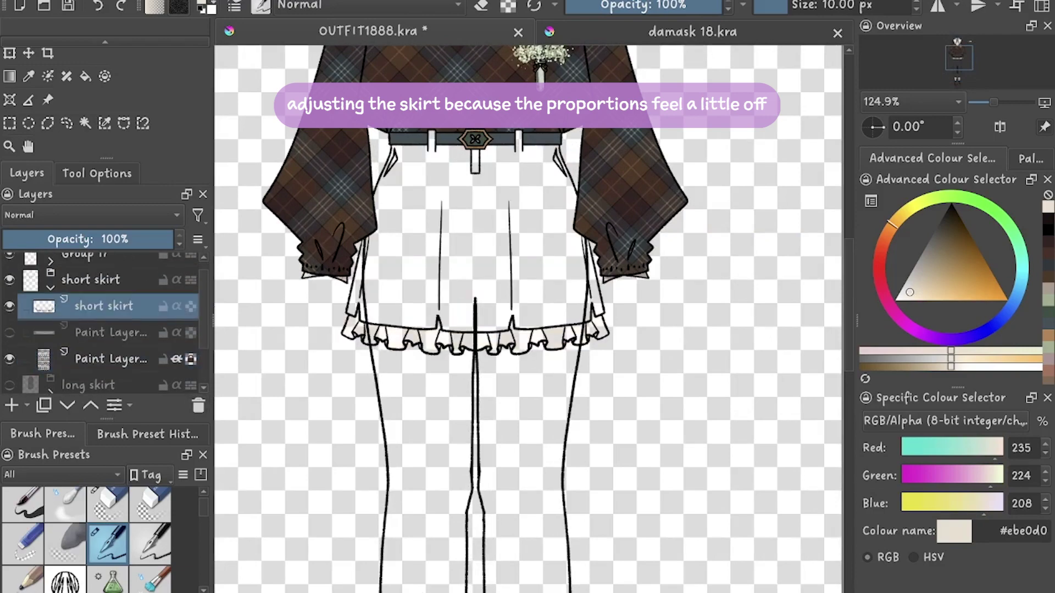
Transform the short skirt group so the hem and ruffle sit lower on the legs, and save the file
{"action": "left_click", "coordinate": [91, 280]}
{"action": "key", "text": "ctrl+t"}
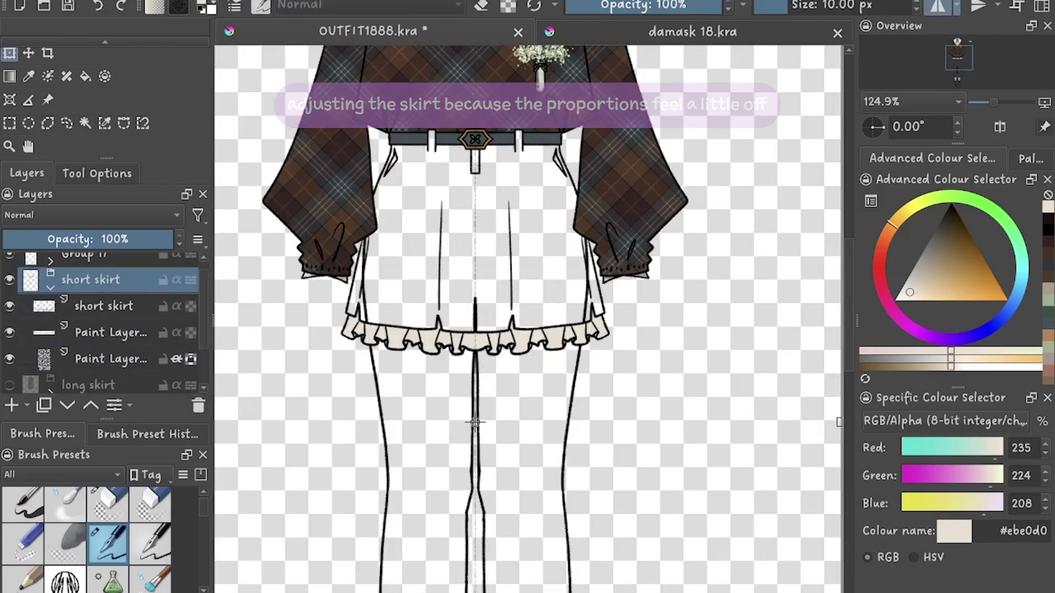
{"action": "scroll", "coordinate": [518, 511], "scroll_direction": "up", "scroll_amount": 4}
{"action": "scroll", "coordinate": [519, 511], "scroll_direction": "up", "scroll_amount": 1}
{"action": "scroll", "coordinate": [518, 511], "scroll_direction": "down", "scroll_amount": 4}
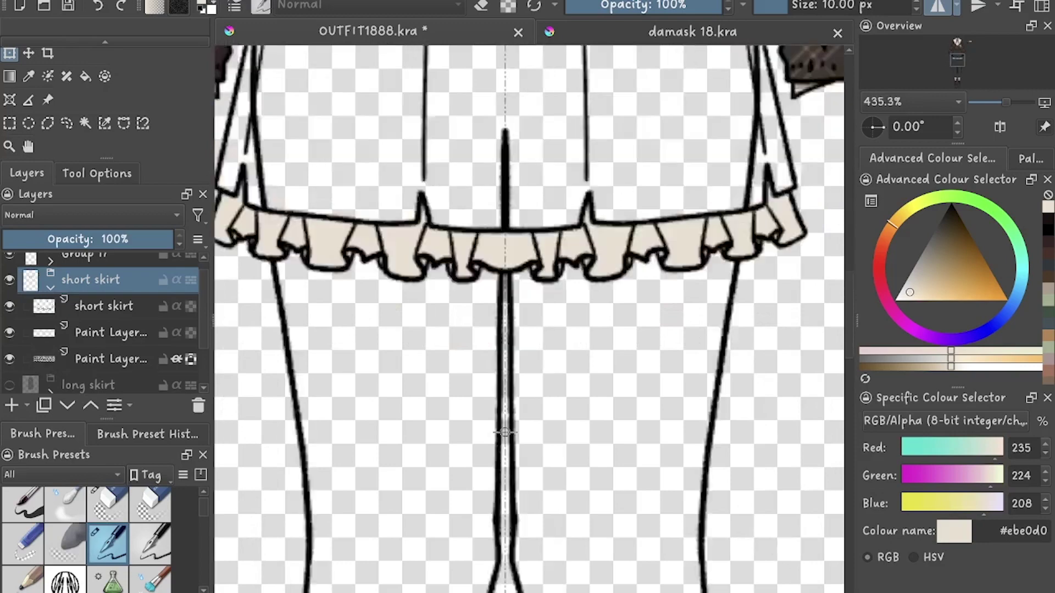
{"action": "key", "text": "ctrl+s"}
Extend the short skirt's mirrored side outlines in black up to the sleeve cuffs on its line layer
{"action": "key", "text": "e"}
{"action": "scroll", "coordinate": [297, 303], "scroll_direction": "up", "scroll_amount": 5}
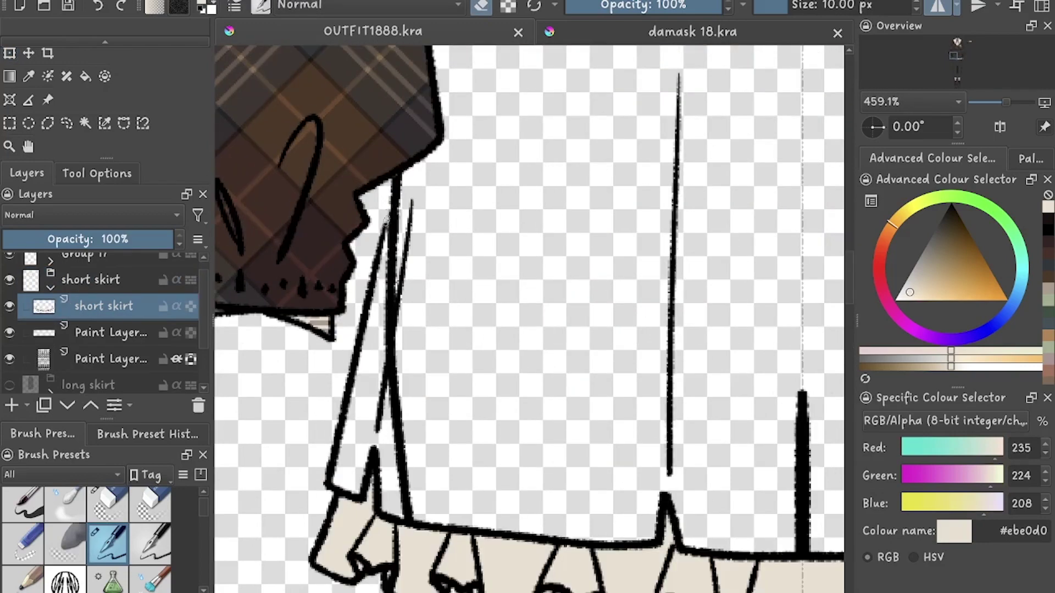
{"action": "key", "text": "d"}
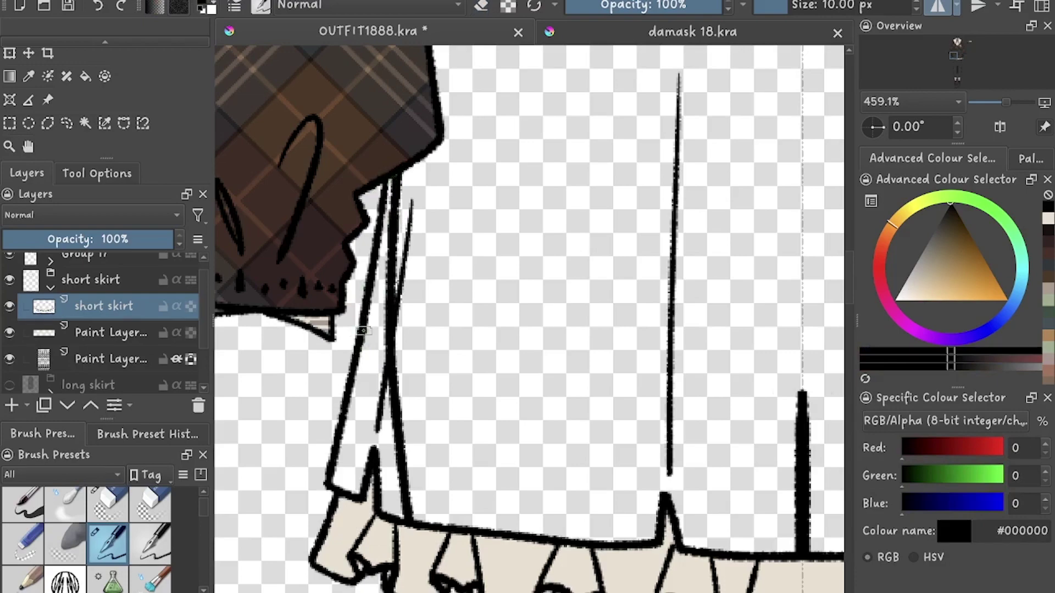
{"action": "scroll", "coordinate": [365, 330], "scroll_direction": "down", "scroll_amount": 5}
{"action": "scroll", "coordinate": [417, 294], "scroll_direction": "up", "scroll_amount": 1}
Place a new empty layer beneath the short skirt's damask layer and move the short skirt group below the long skirt
{"action": "key", "text": "Insert"}
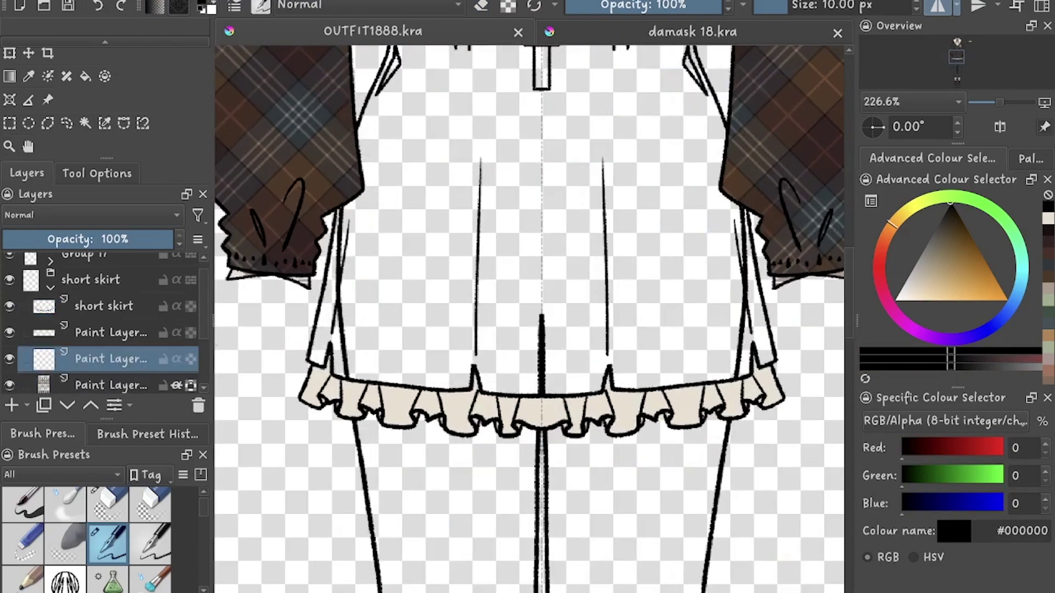
{"action": "scroll", "coordinate": [105, 324], "scroll_direction": "down", "scroll_amount": 2}
{"action": "left_click", "coordinate": [110, 361]}
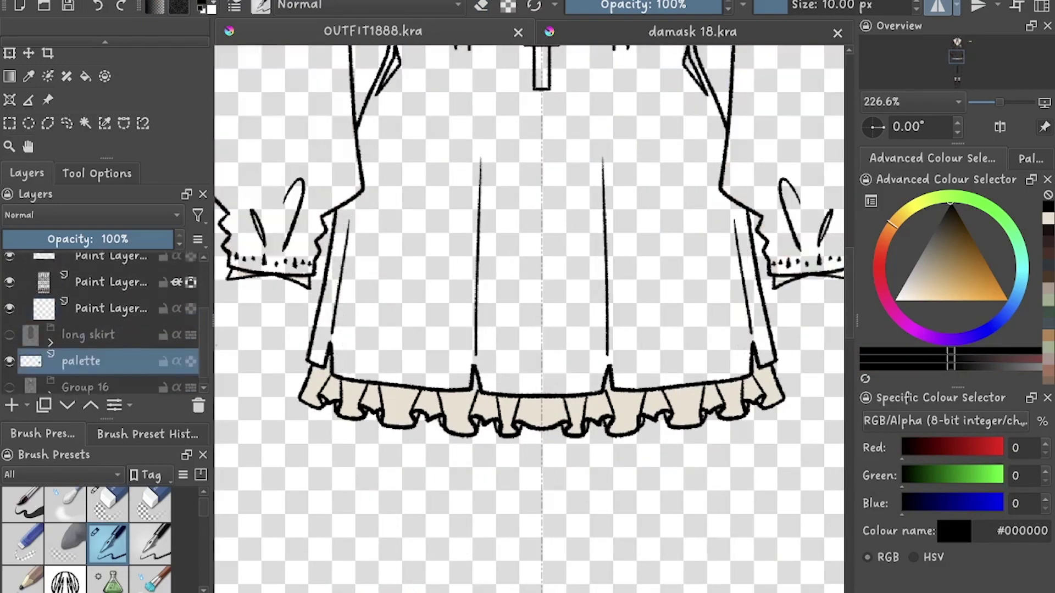
{"action": "scroll", "coordinate": [104, 324], "scroll_direction": "down", "scroll_amount": 3}
{"action": "left_click", "coordinate": [90, 315]}
{"action": "left_click", "coordinate": [50, 323]}
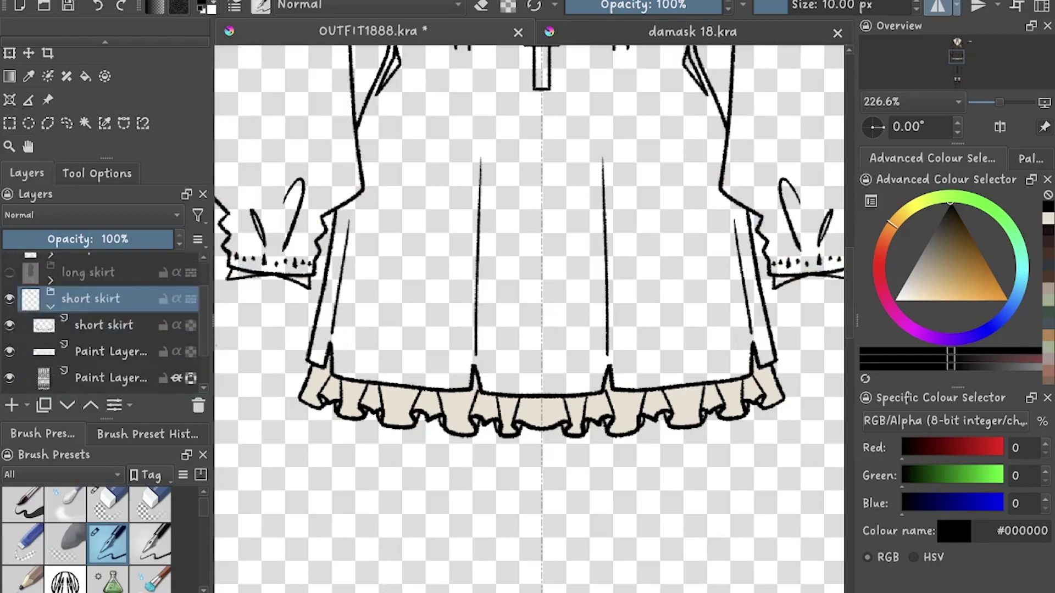
Fill the short skirt, side pockets and outer belt loops with dark brown #352322 on the layer beneath the damask
{"action": "scroll", "coordinate": [104, 324], "scroll_direction": "down", "scroll_amount": 2}
{"action": "left_click", "coordinate": [110, 353]}
{"action": "scroll", "coordinate": [528, 319], "scroll_direction": "down", "scroll_amount": 3}
{"action": "key", "text": "f"}
{"action": "left_click", "coordinate": [726, 148], "text": "ctrl"}
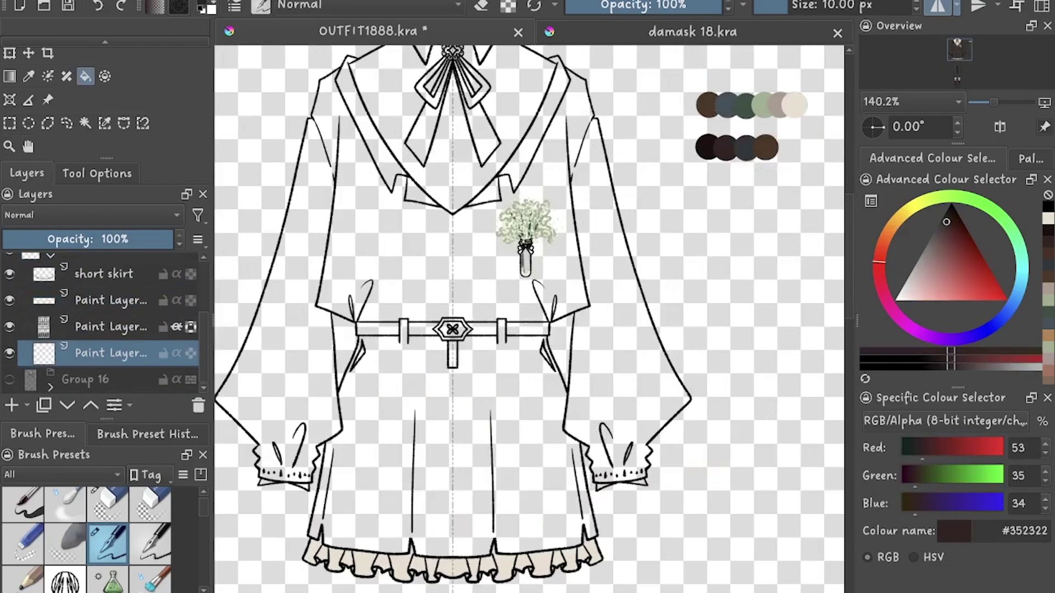
{"action": "left_click", "coordinate": [369, 376]}
Colour the pocket openings and centre belt strip plain #352322 on a new layer above the damask, and save the file
{"action": "scroll", "coordinate": [369, 376], "scroll_direction": "up", "scroll_amount": 8}
{"action": "key", "text": "b"}
{"action": "left_click", "coordinate": [110, 327]}
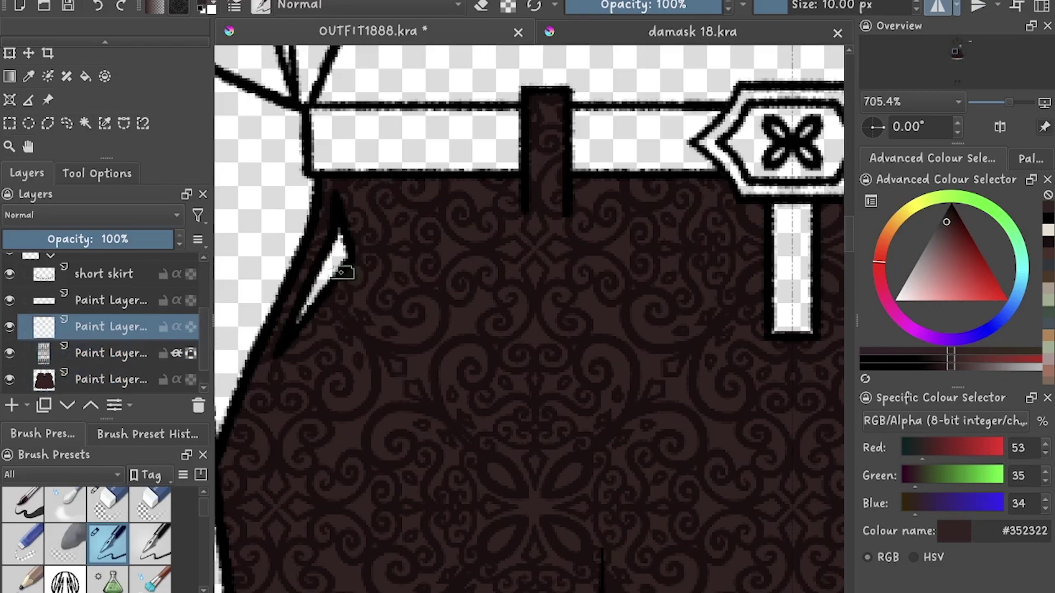
{"action": "scroll", "coordinate": [341, 272], "scroll_direction": "up", "scroll_amount": 1}
{"action": "left_click_drag", "start_coordinate": [308, 324], "coordinate": [346, 213]}
{"action": "scroll", "coordinate": [346, 237], "scroll_direction": "down", "scroll_amount": 10}
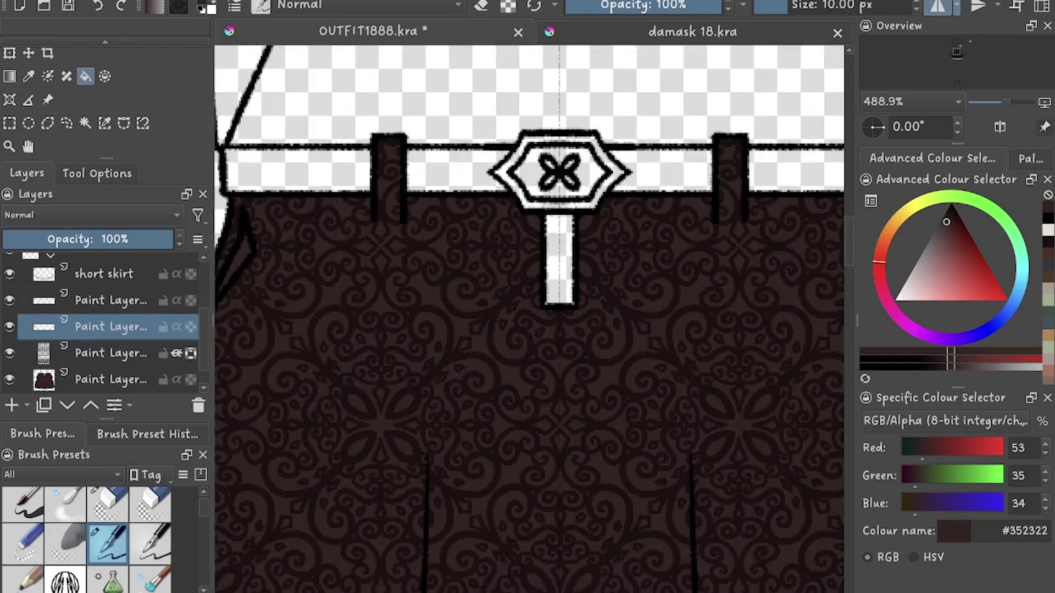
{"action": "key", "text": "ctrl+s"}
Erase the stray colours inside the flower vial's bow and colour the bow and rim tan #b88452
{"action": "scroll", "coordinate": [599, 274], "scroll_direction": "up", "scroll_amount": 2}
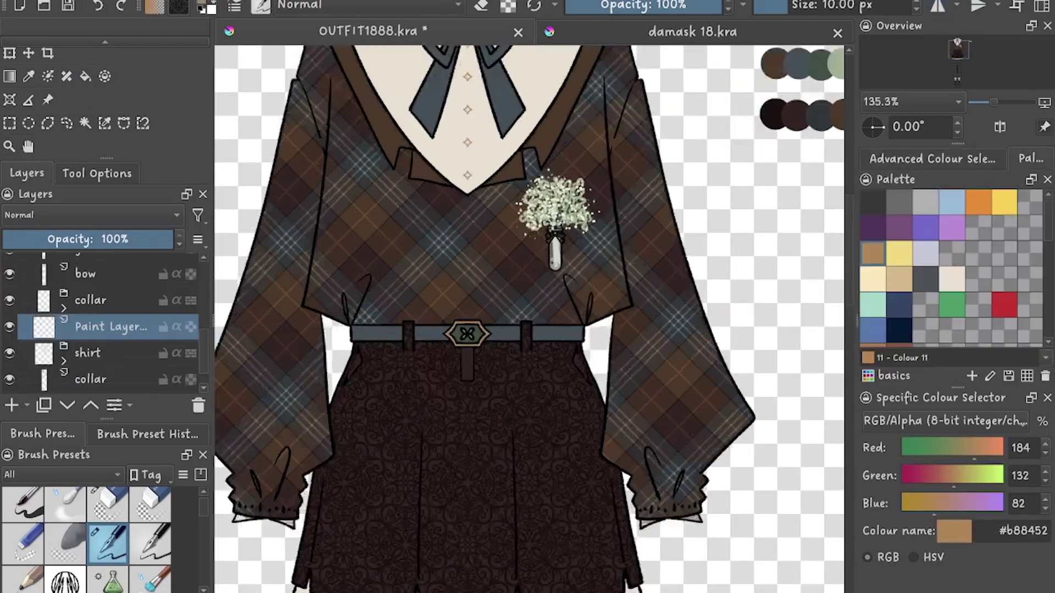
{"action": "scroll", "coordinate": [528, 227], "scroll_direction": "up", "scroll_amount": 14}
{"action": "scroll", "coordinate": [665, 248], "scroll_direction": "down", "scroll_amount": 1}
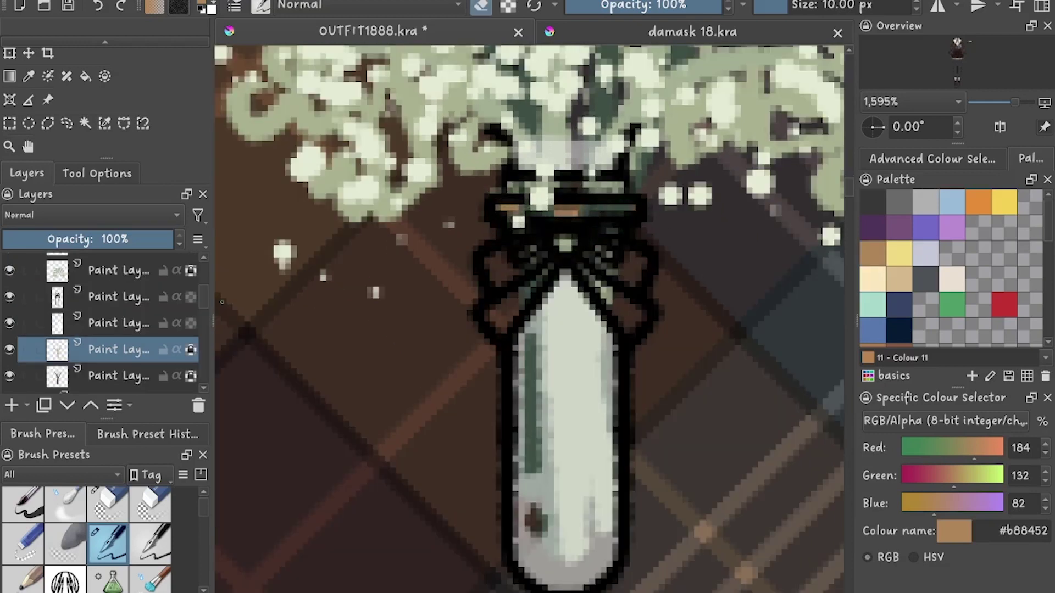
{"action": "key", "text": "Page_Down"}
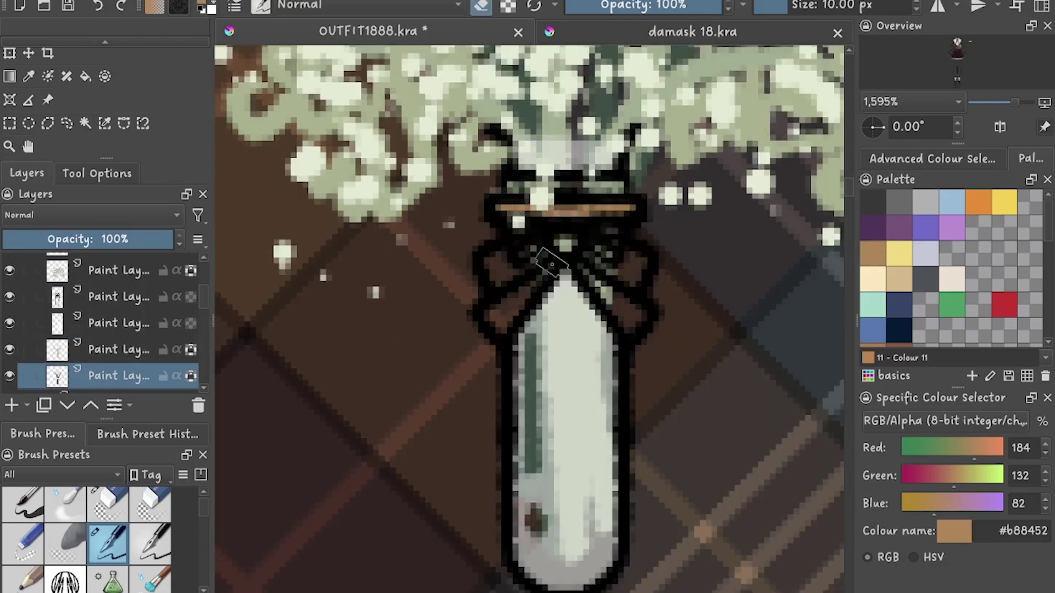
{"action": "key", "text": "Page_Up"}
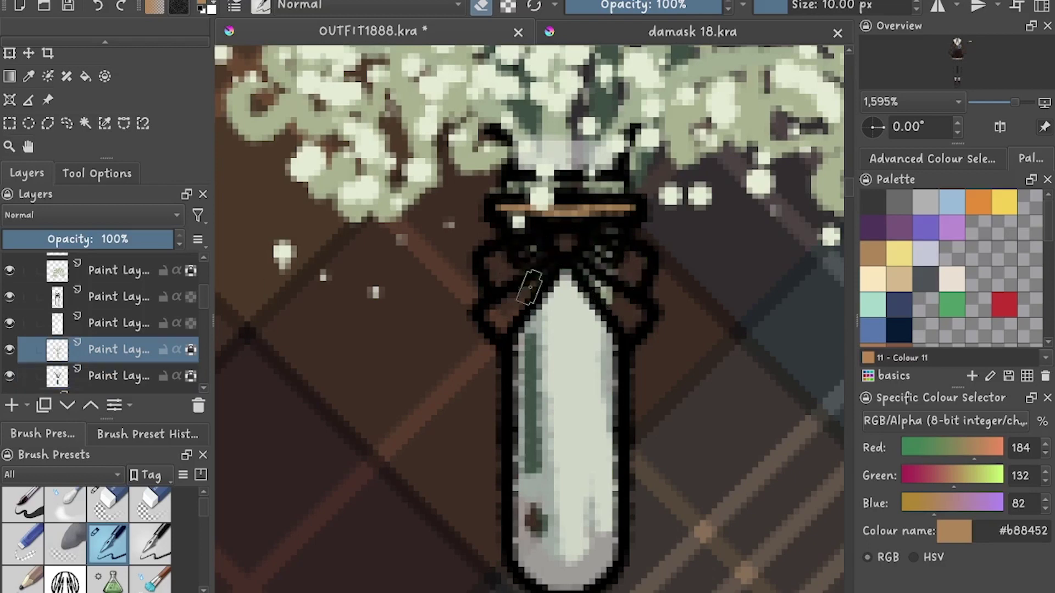
{"action": "scroll", "coordinate": [612, 237], "scroll_direction": "down", "scroll_amount": 2}
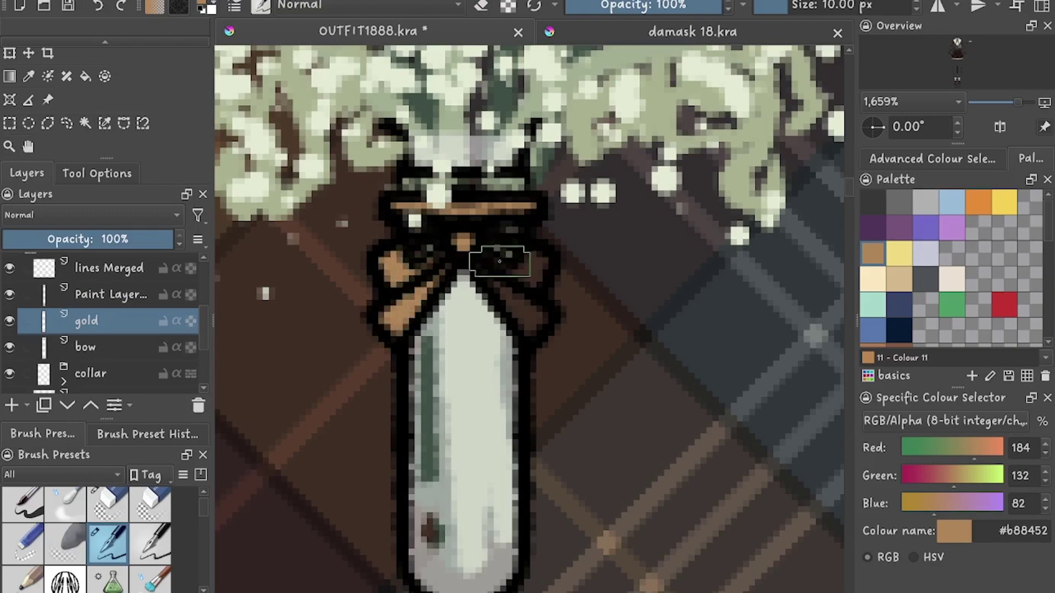
{"action": "scroll", "coordinate": [487, 267], "scroll_direction": "down", "scroll_amount": 10}
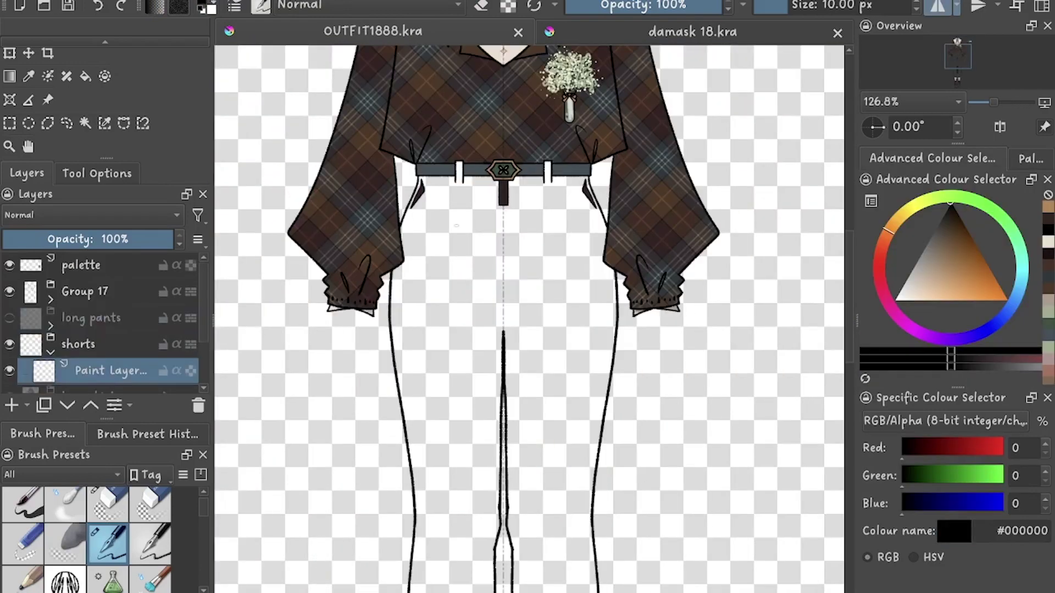
Draw the mirrored black side edges and curved hem of the shorts on a paint layer in the shorts group
{"action": "scroll", "coordinate": [369, 164], "scroll_direction": "up", "scroll_amount": 1}
{"action": "scroll", "coordinate": [370, 164], "scroll_direction": "up", "scroll_amount": 3}
{"action": "left_click_drag", "start_coordinate": [357, 176], "coordinate": [369, 302]}
{"action": "scroll", "coordinate": [421, 287], "scroll_direction": "down", "scroll_amount": 5}
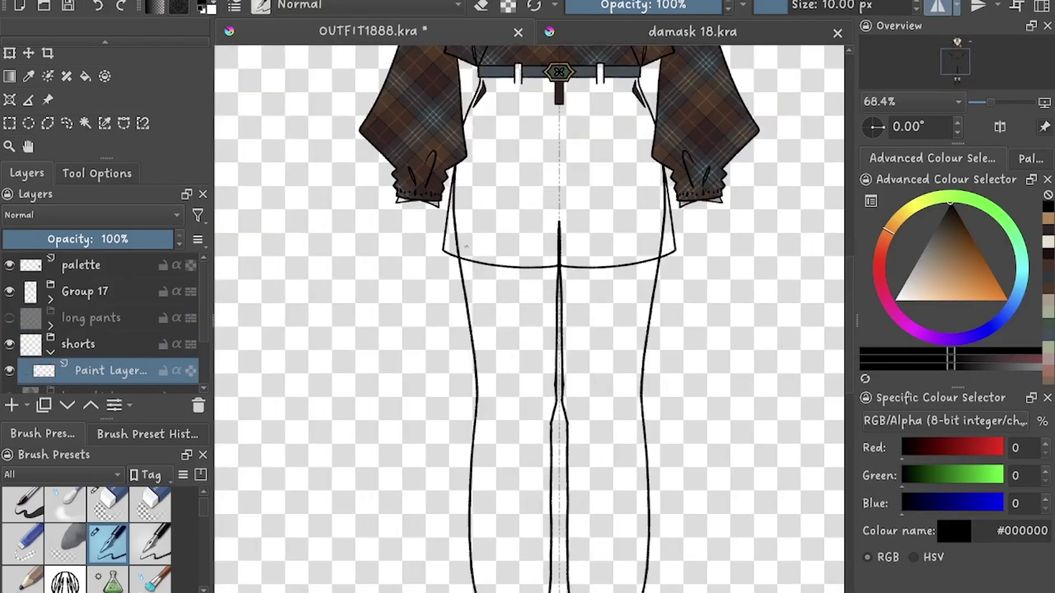
Draw a mirrored turned-up cuff around and below the hem of the shorts
{"action": "scroll", "coordinate": [421, 287], "scroll_direction": "up", "scroll_amount": 4}
{"action": "left_click_drag", "start_coordinate": [425, 242], "coordinate": [422, 274]}
{"action": "scroll", "coordinate": [614, 352], "scroll_direction": "up", "scroll_amount": 3}
{"action": "scroll", "coordinate": [104, 330], "scroll_direction": "down", "scroll_amount": 3}
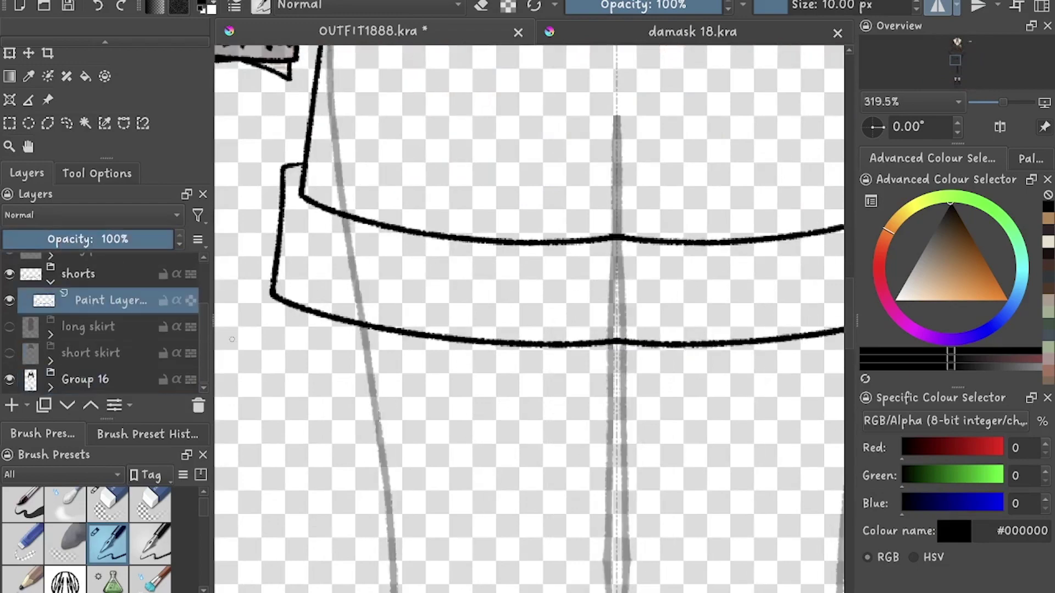
Draw a straight black centre seam from the crotch down through the shorts' cuff with the Line tool
{"action": "scroll", "coordinate": [406, 276], "scroll_direction": "up", "scroll_amount": 3}
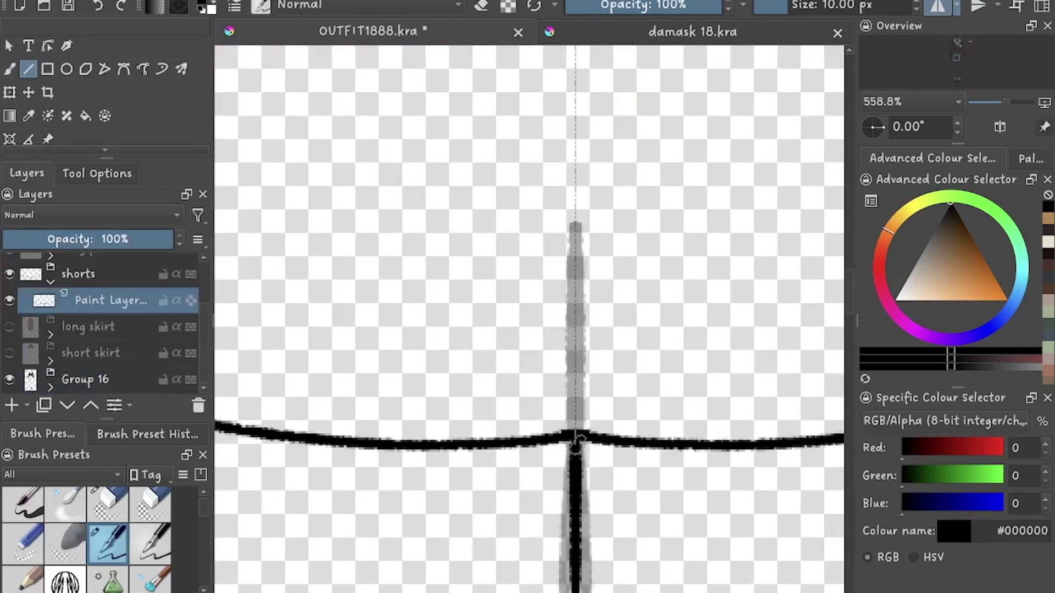
{"action": "scroll", "coordinate": [578, 439], "scroll_direction": "down", "scroll_amount": 3}
{"action": "key", "text": "b"}
{"action": "scroll", "coordinate": [527, 330], "scroll_direction": "up", "scroll_amount": 5}
{"action": "scroll", "coordinate": [527, 329], "scroll_direction": "down", "scroll_amount": 5}
{"action": "scroll", "coordinate": [528, 329], "scroll_direction": "down", "scroll_amount": 8}
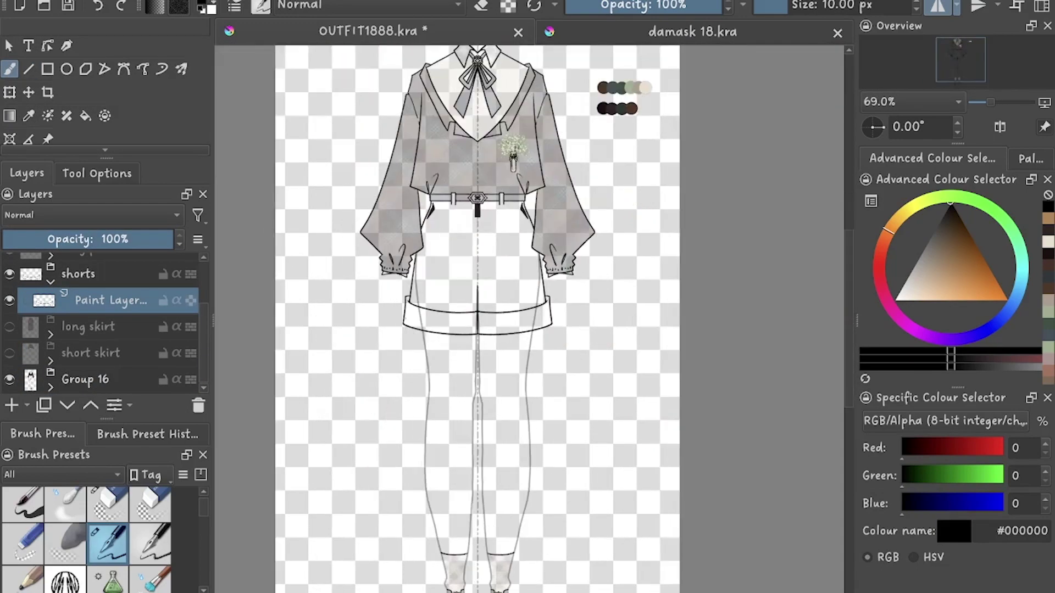
Narrow the shorts' cuff by drawing a higher bottom edge and erasing the old one, and save the file
{"action": "scroll", "coordinate": [425, 333], "scroll_direction": "up", "scroll_amount": 6}
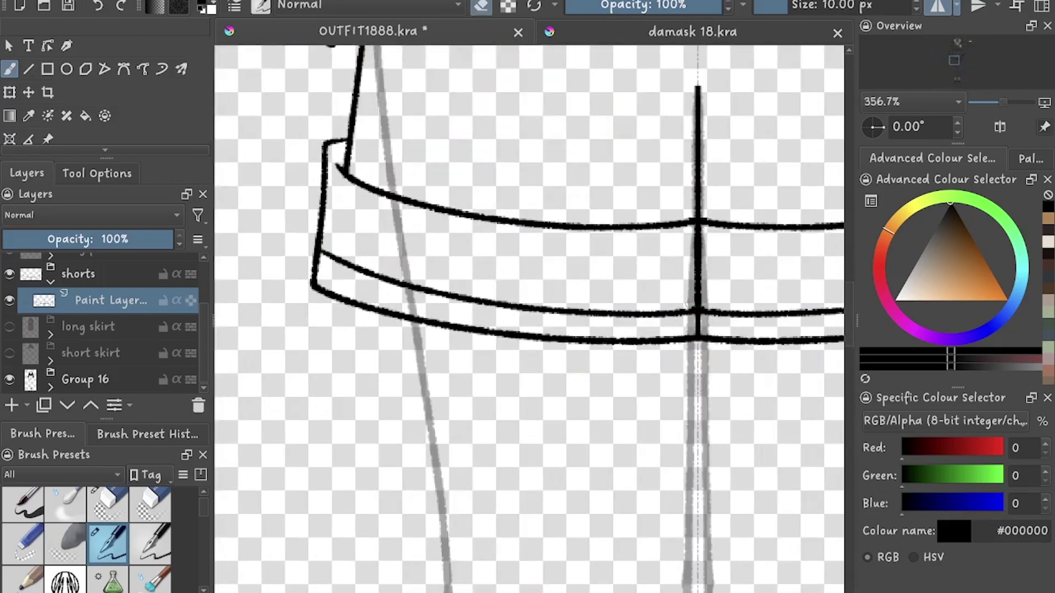
{"action": "scroll", "coordinate": [341, 253], "scroll_direction": "up", "scroll_amount": 3}
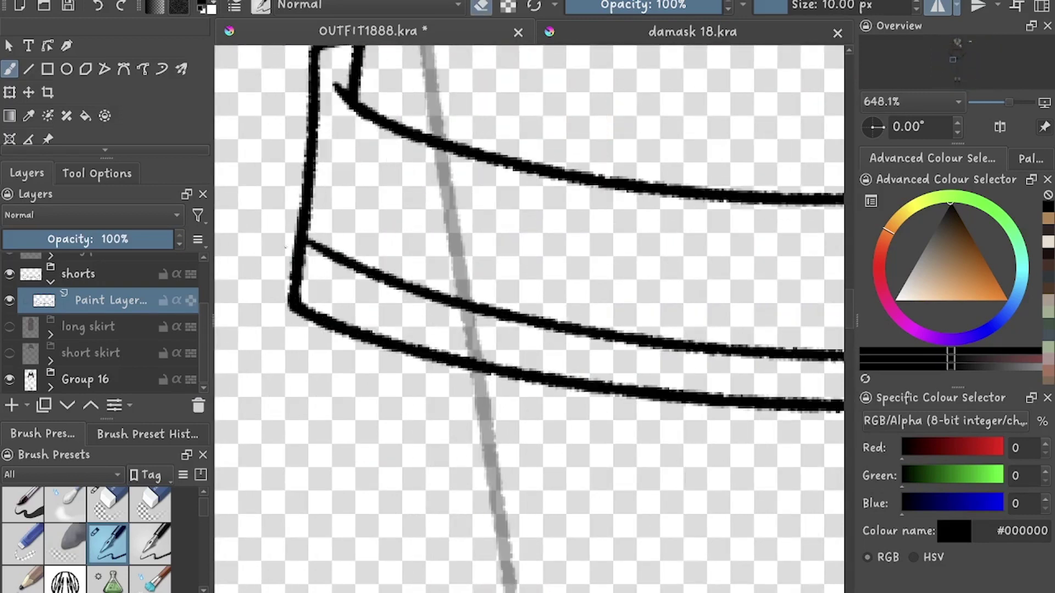
{"action": "key", "text": "e"}
{"action": "left_click_drag", "start_coordinate": [293, 284], "coordinate": [285, 313]}
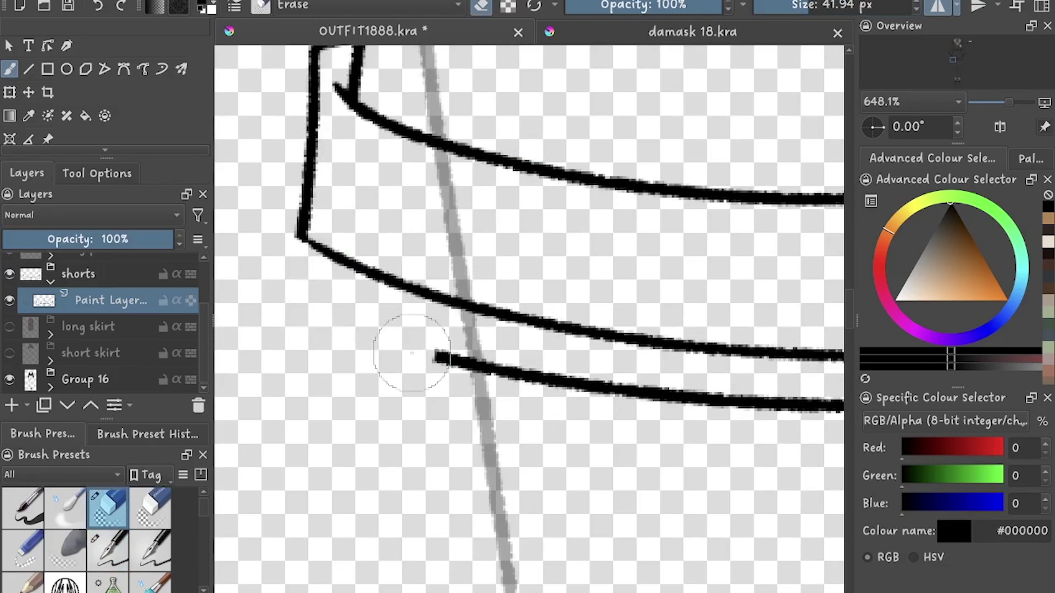
{"action": "left_click_drag", "start_coordinate": [412, 353], "coordinate": [554, 377]}
{"action": "key", "text": "ctrl+s"}
{"action": "scroll", "coordinate": [636, 308], "scroll_direction": "up", "scroll_amount": 2}
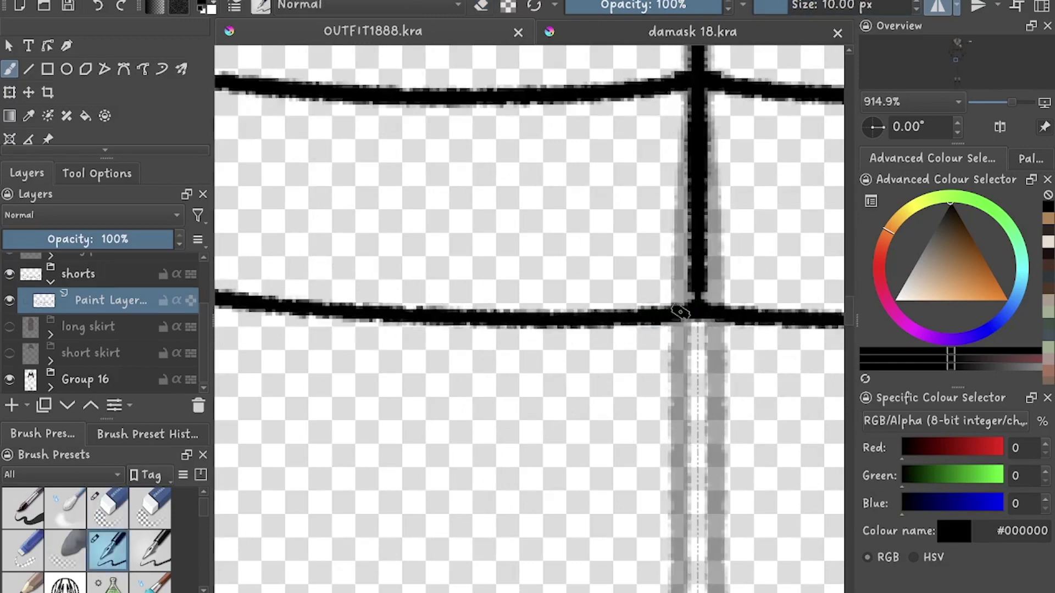
Touch up where the centre seam meets the cuff's bottom edge and hide Group 16
{"action": "left_click", "coordinate": [681, 312]}
{"action": "scroll", "coordinate": [680, 311], "scroll_direction": "down", "scroll_amount": 8}
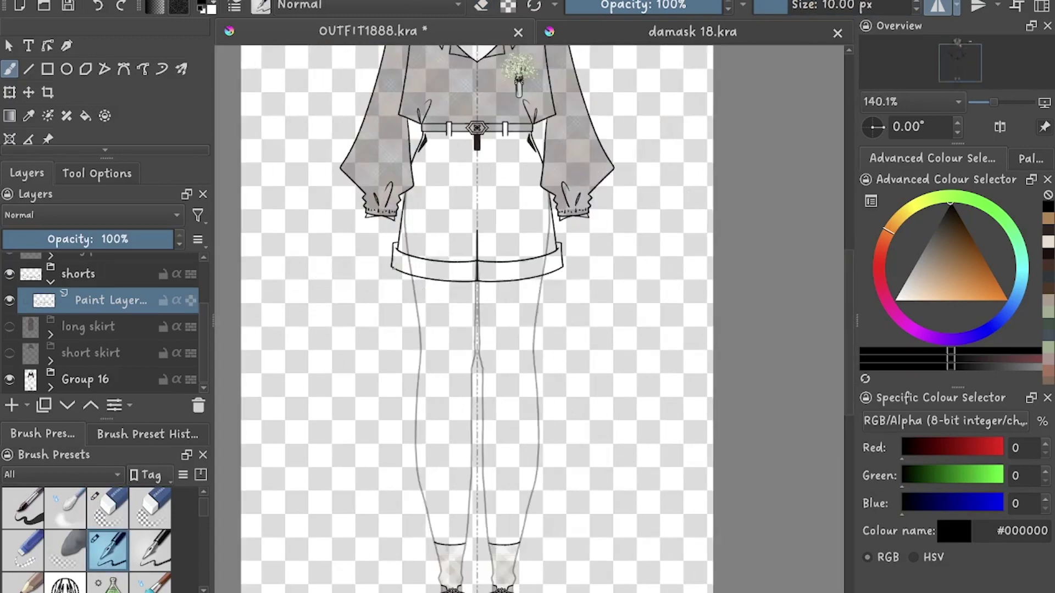
{"action": "scroll", "coordinate": [527, 319], "scroll_direction": "up", "scroll_amount": 3}
{"action": "key", "text": "ctrl+z"}
{"action": "scroll", "coordinate": [528, 319], "scroll_direction": "up", "scroll_amount": 1}
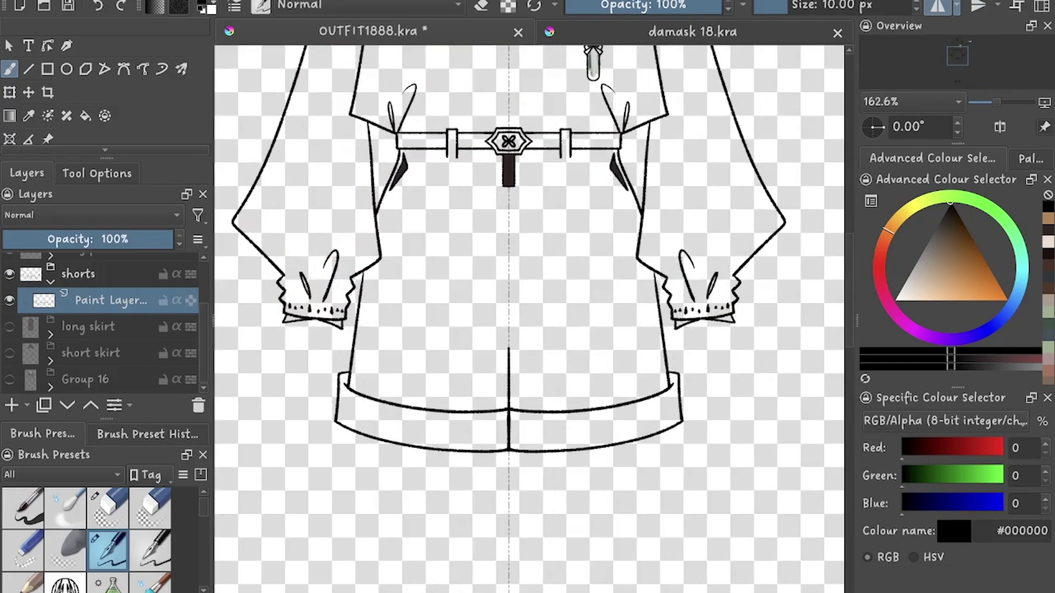
Fill the body of the shorts, pockets and belt loops with dark brown #352322 on a new layer below the lines
{"action": "key", "text": "Insert"}
{"action": "key", "text": "f"}
{"action": "scroll", "coordinate": [527, 318], "scroll_direction": "down", "scroll_amount": 2}
{"action": "key", "text": "h"}
{"action": "left_click", "coordinate": [690, 82]}
{"action": "left_click", "coordinate": [509, 286]}
{"action": "scroll", "coordinate": [527, 319], "scroll_direction": "up", "scroll_amount": 2}
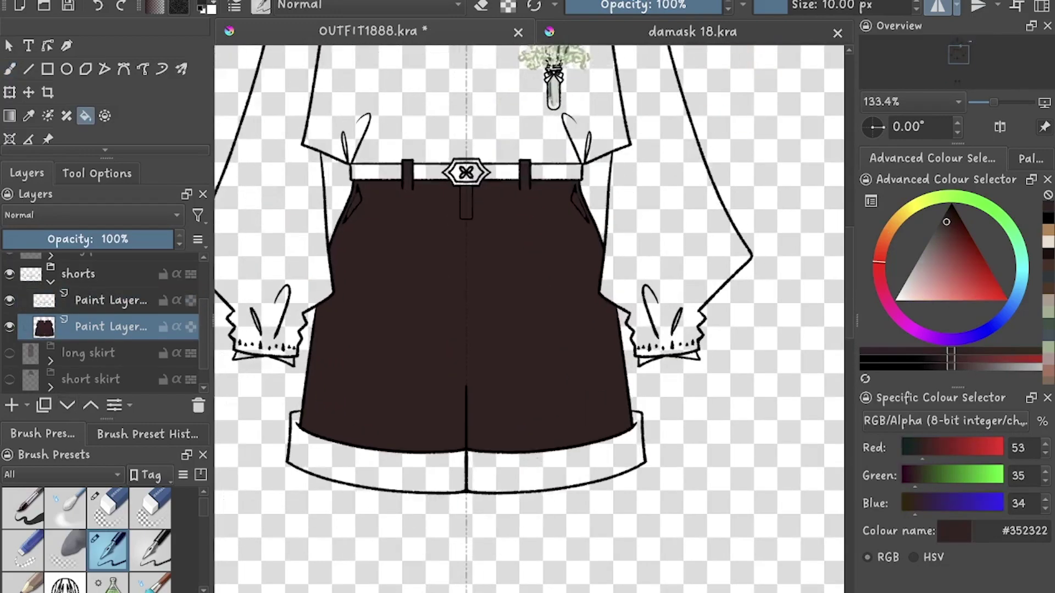
Fill the body of the shorts with the damask pattern on a new layer above the brown fill
{"action": "left_click", "coordinate": [96, 173]}
{"action": "scroll", "coordinate": [104, 302], "scroll_direction": "down", "scroll_amount": 3}
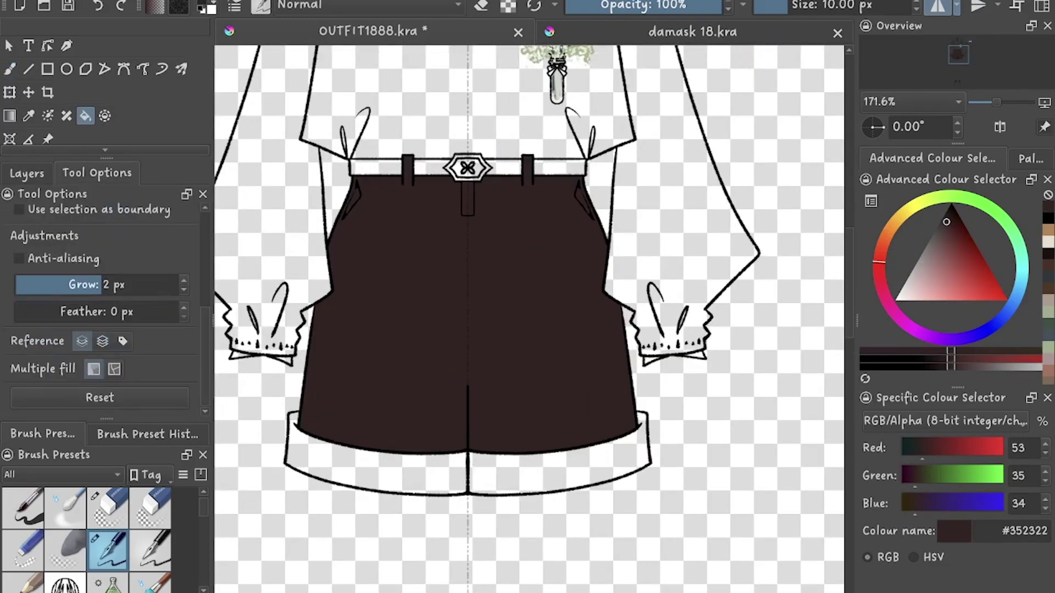
{"action": "left_click", "coordinate": [467, 302]}
{"action": "scroll", "coordinate": [528, 318], "scroll_direction": "down", "scroll_amount": 3}
Recolour the shorts' damask pattern with dark brown #1c0f0f using a large brush about 490 px wide, and save the file
{"action": "key", "text": "b"}
{"action": "left_click", "coordinate": [26, 173]}
{"action": "scroll", "coordinate": [105, 539], "scroll_direction": "down", "scroll_amount": 3}
{"action": "left_click", "coordinate": [107, 525]}
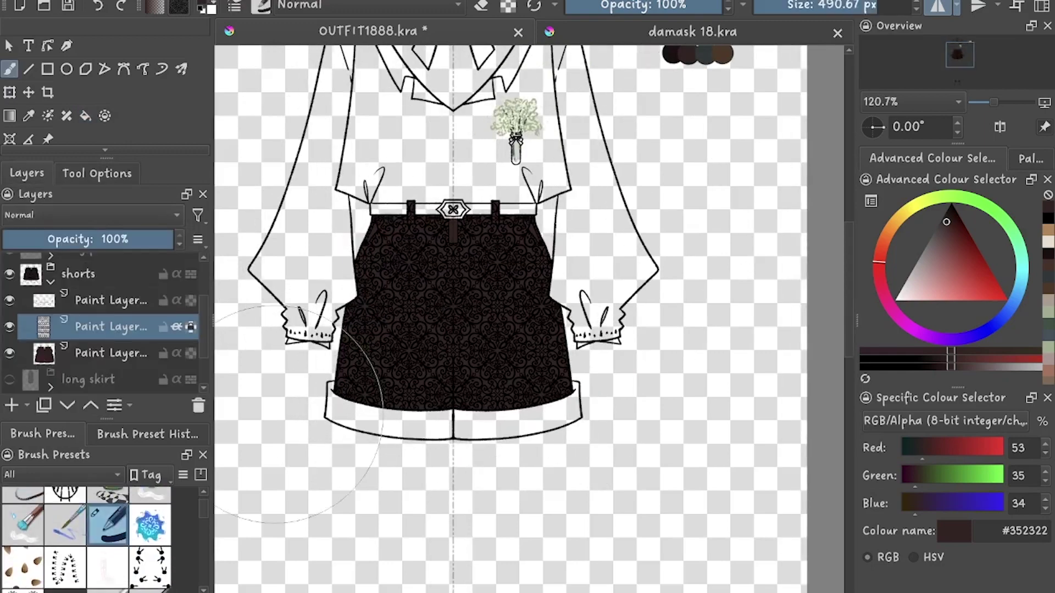
{"action": "left_click_drag", "start_coordinate": [454, 251], "coordinate": [474, 297]}
{"action": "key", "text": "f"}
{"action": "key", "text": "ctrl+s"}
Fill both cuffs of the shorts with the tartan pattern at 30% scale and 45° rotation on a new layer, and save
{"action": "left_click", "coordinate": [97, 173]}
{"action": "scroll", "coordinate": [495, 297], "scroll_direction": "up", "scroll_amount": 2}
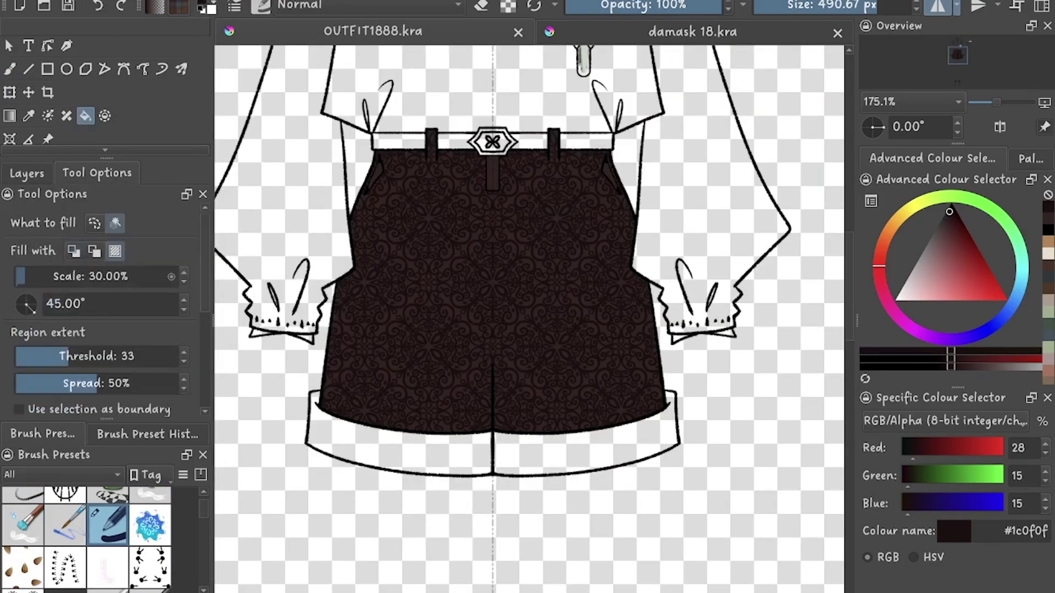
{"action": "scroll", "coordinate": [104, 302], "scroll_direction": "down", "scroll_amount": 3}
{"action": "left_click", "coordinate": [395, 443]}
{"action": "left_click", "coordinate": [588, 445]}
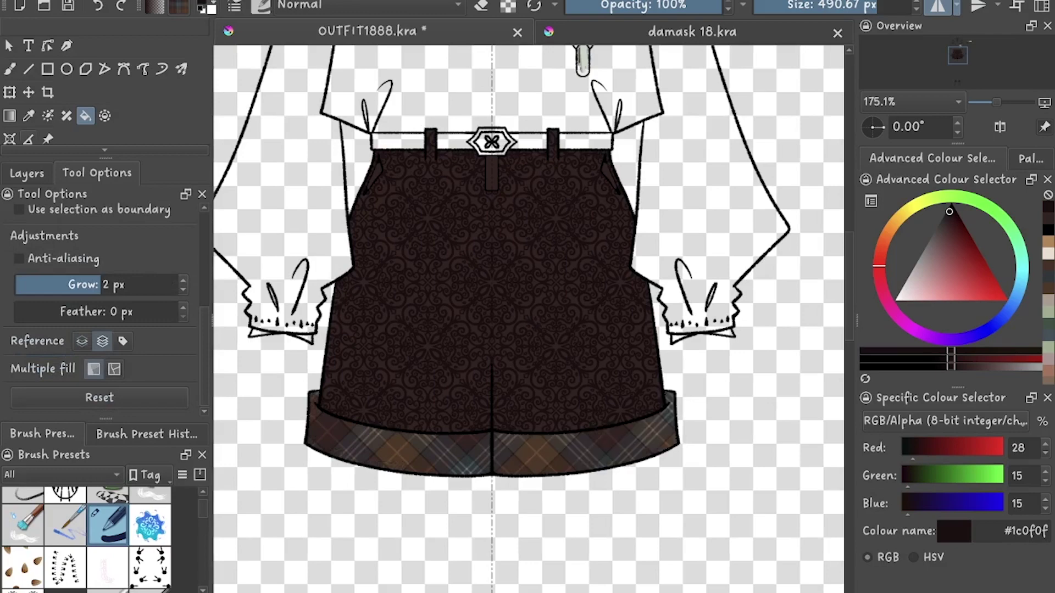
{"action": "scroll", "coordinate": [105, 307], "scroll_direction": "up", "scroll_amount": 3}
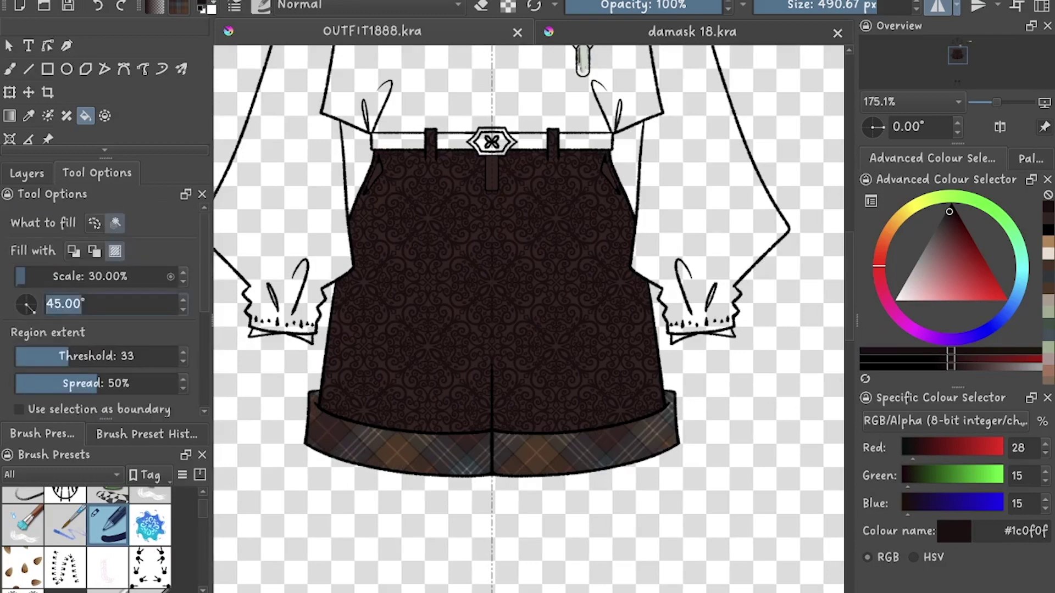
Hide the shorts, show Group 16, and prepare a black 10 px brush on a new layer above the shorts group
{"action": "left_click", "coordinate": [27, 173]}
{"action": "scroll", "coordinate": [527, 297], "scroll_direction": "down", "scroll_amount": 3}
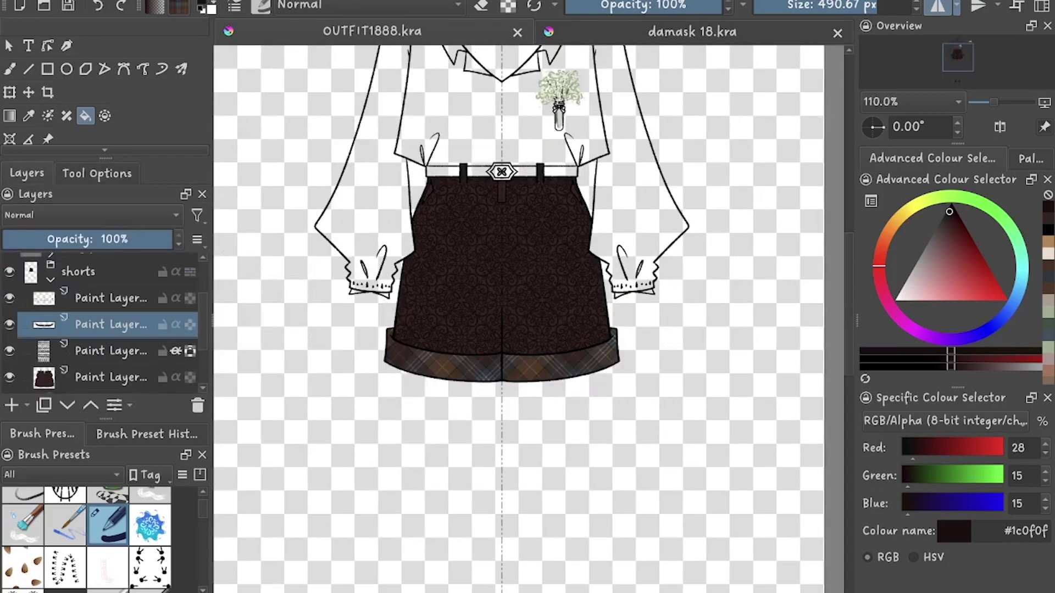
{"action": "scroll", "coordinate": [104, 324], "scroll_direction": "up", "scroll_amount": 1}
{"action": "left_click", "coordinate": [10, 379]}
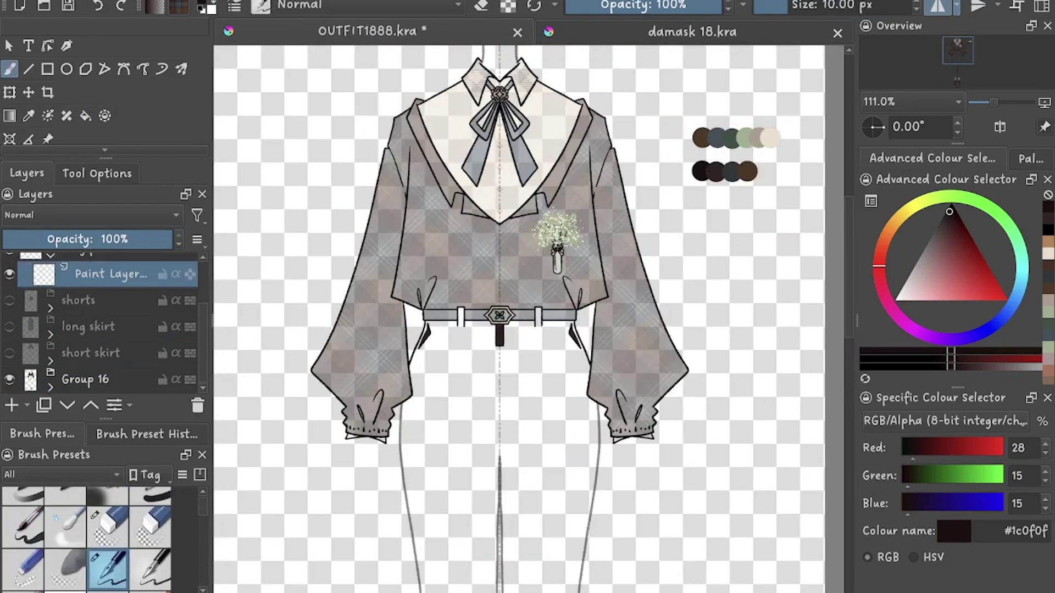
{"action": "key", "text": "d"}
Try to draw mirrored turned-up pants cuffs in black across the lower legs, just above the socks
{"action": "scroll", "coordinate": [528, 319], "scroll_direction": "down", "scroll_amount": 5}
{"action": "scroll", "coordinate": [528, 319], "scroll_direction": "up", "scroll_amount": 5}
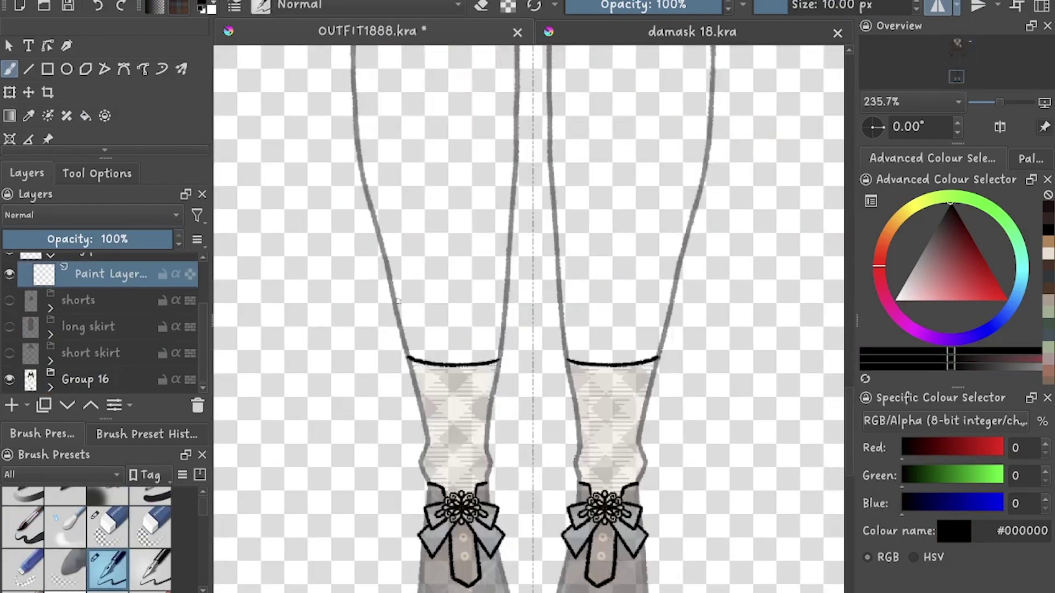
{"action": "left_click_drag", "start_coordinate": [344, 211], "coordinate": [596, 222]}
{"action": "left_click_drag", "start_coordinate": [613, 222], "coordinate": [844, 218]}
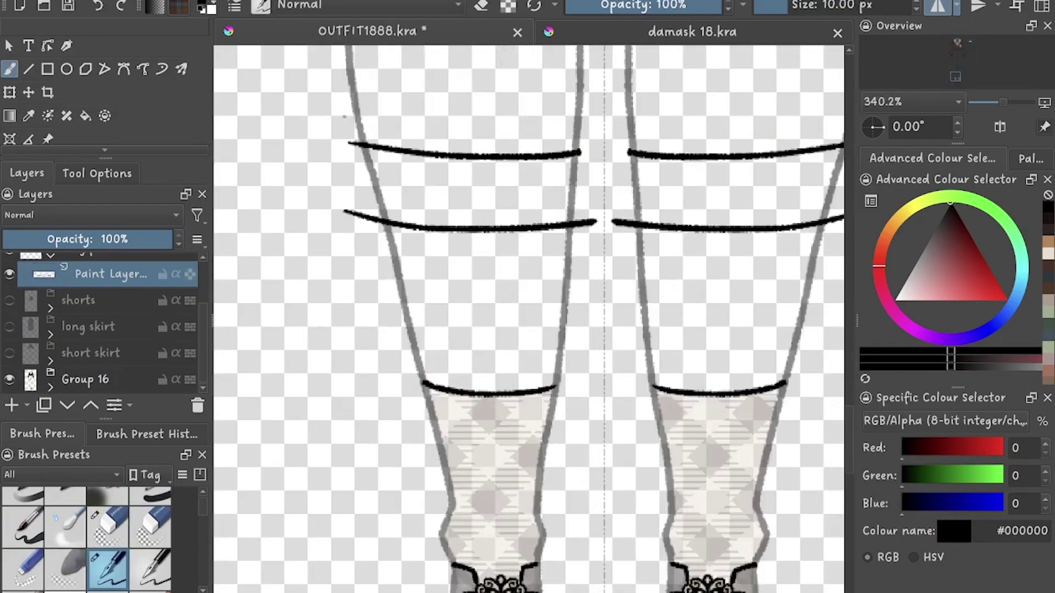
{"action": "left_click_drag", "start_coordinate": [587, 134], "coordinate": [589, 257]}
{"action": "left_click_drag", "start_coordinate": [607, 134], "coordinate": [604, 256]}
{"action": "scroll", "coordinate": [528, 319], "scroll_direction": "down", "scroll_amount": 5}
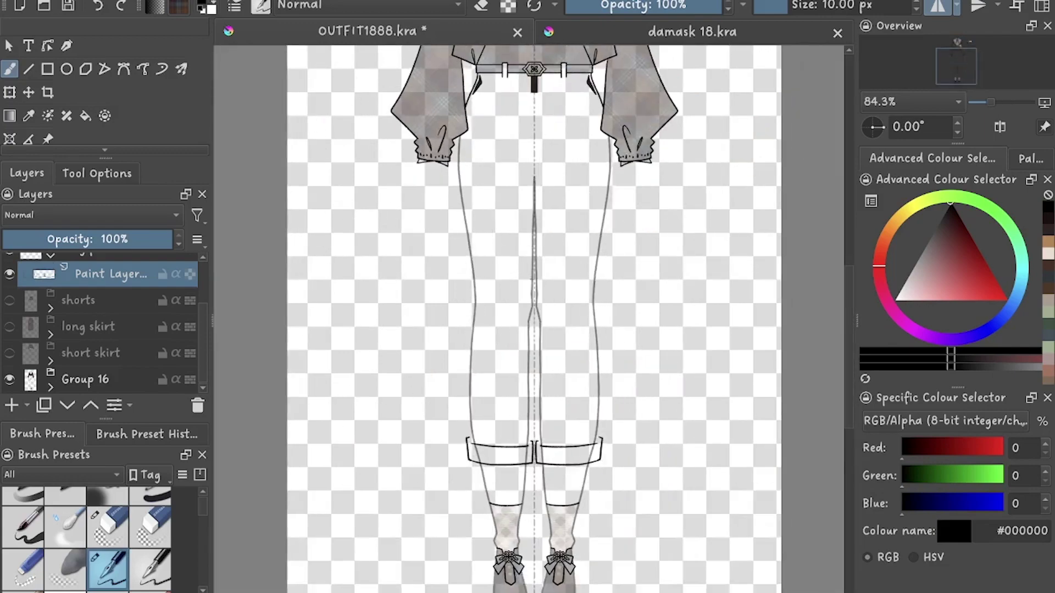
Try straight outer leg lines from the sleeve ends down to the cuffs, and undo them together with the cuff lines
{"action": "scroll", "coordinate": [528, 318], "scroll_direction": "up", "scroll_amount": 2}
{"action": "key", "text": "v"}
{"action": "scroll", "coordinate": [528, 319], "scroll_direction": "up", "scroll_amount": 1}
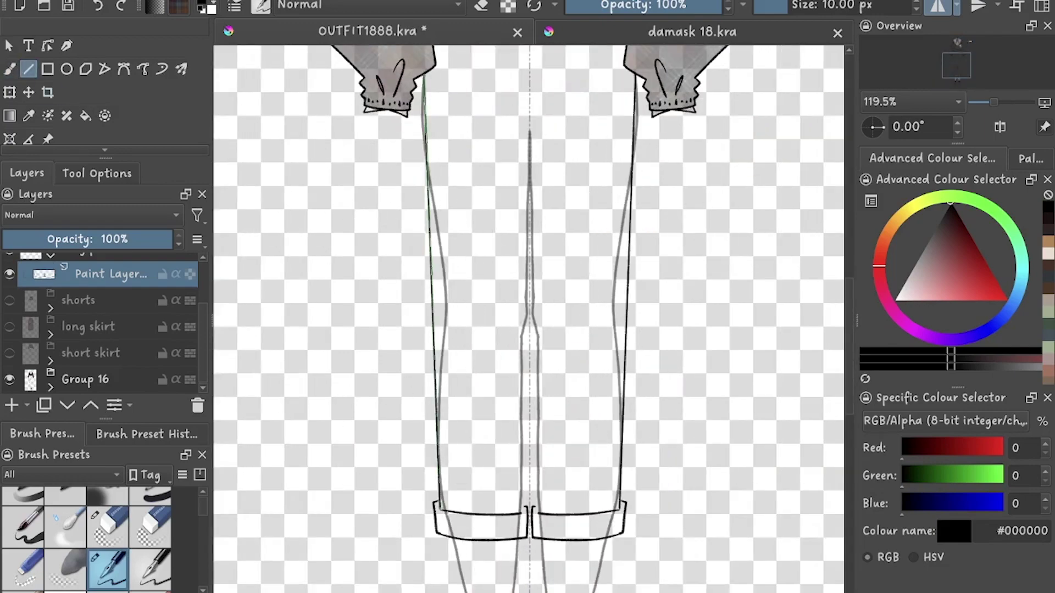
{"action": "key", "text": "ctrl+z"}
{"action": "key", "text": "ctrl+z"}
{"action": "scroll", "coordinate": [501, 331], "scroll_direction": "down", "scroll_amount": 3}
{"action": "scroll", "coordinate": [501, 331], "scroll_direction": "up", "scroll_amount": 1}
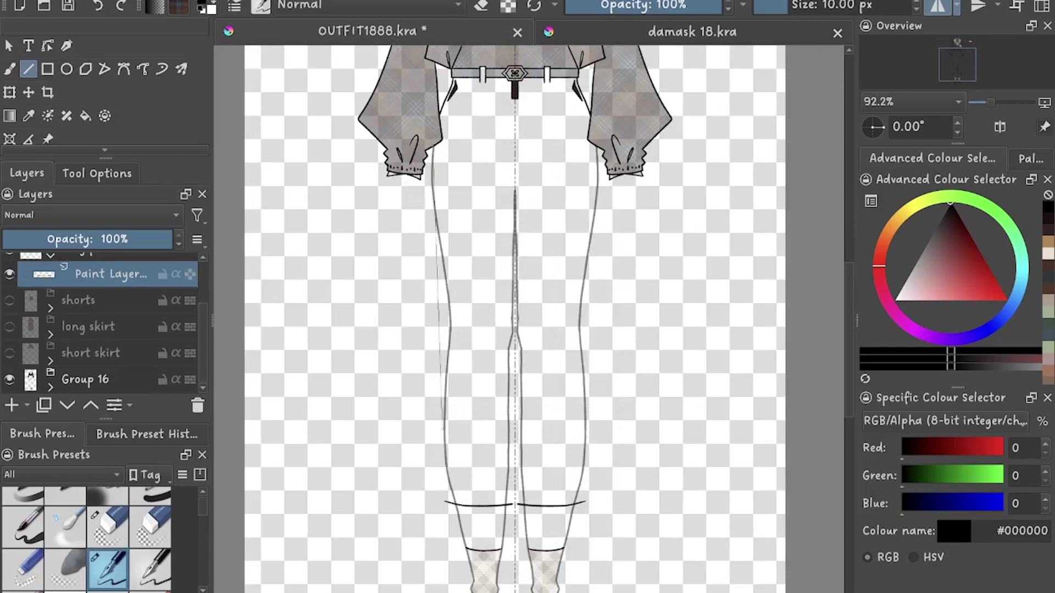
{"action": "key", "text": "ctrl+z"}
{"action": "key", "text": "ctrl+z"}
Draw straight mirrored outer leg lines from the hips to the lower calves, slightly outside the body outline
{"action": "scroll", "coordinate": [501, 331], "scroll_direction": "down", "scroll_amount": 3}
{"action": "scroll", "coordinate": [501, 331], "scroll_direction": "up", "scroll_amount": 3}
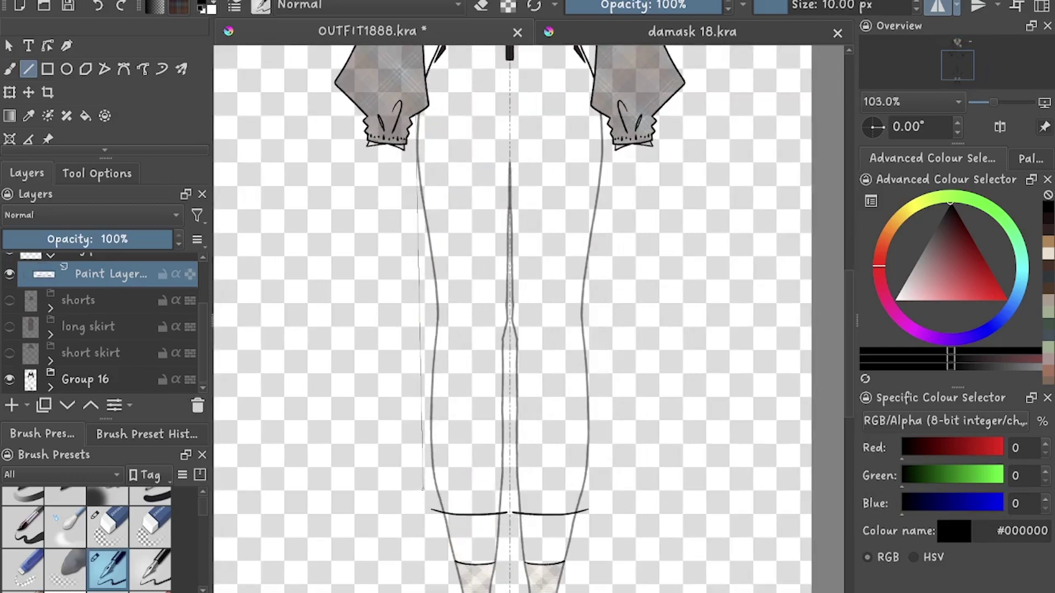
{"action": "left_click_drag", "start_coordinate": [427, 501], "coordinate": [427, 501]}
{"action": "scroll", "coordinate": [427, 501], "scroll_direction": "down", "scroll_amount": 2}
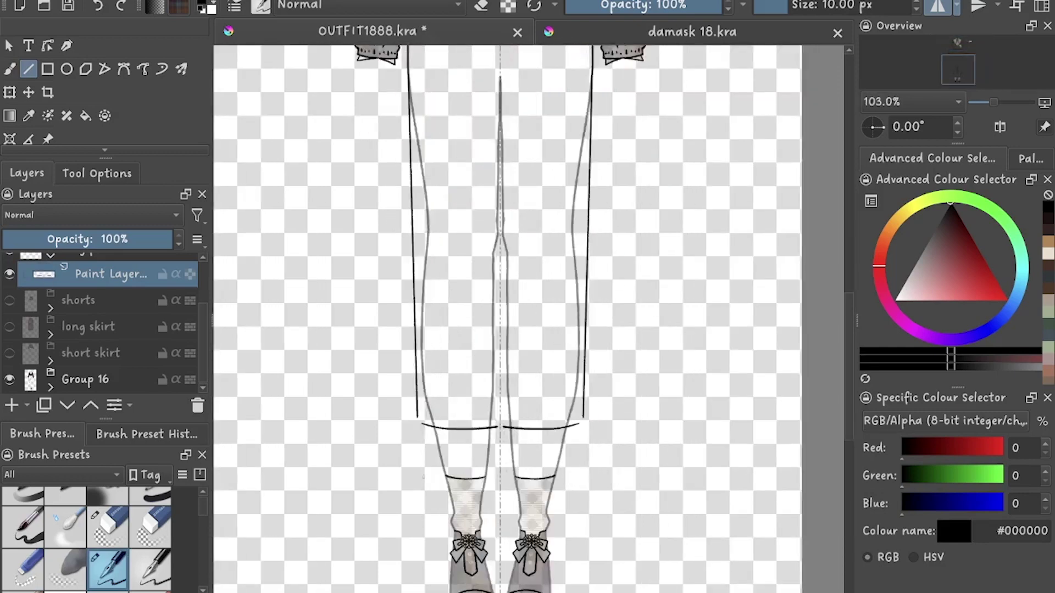
Draw the top edge, stepped outer side and curved bottom edge of the mirrored pants cuffs at the lower calves
{"action": "key", "text": "b"}
{"action": "scroll", "coordinate": [434, 511], "scroll_direction": "up", "scroll_amount": 8}
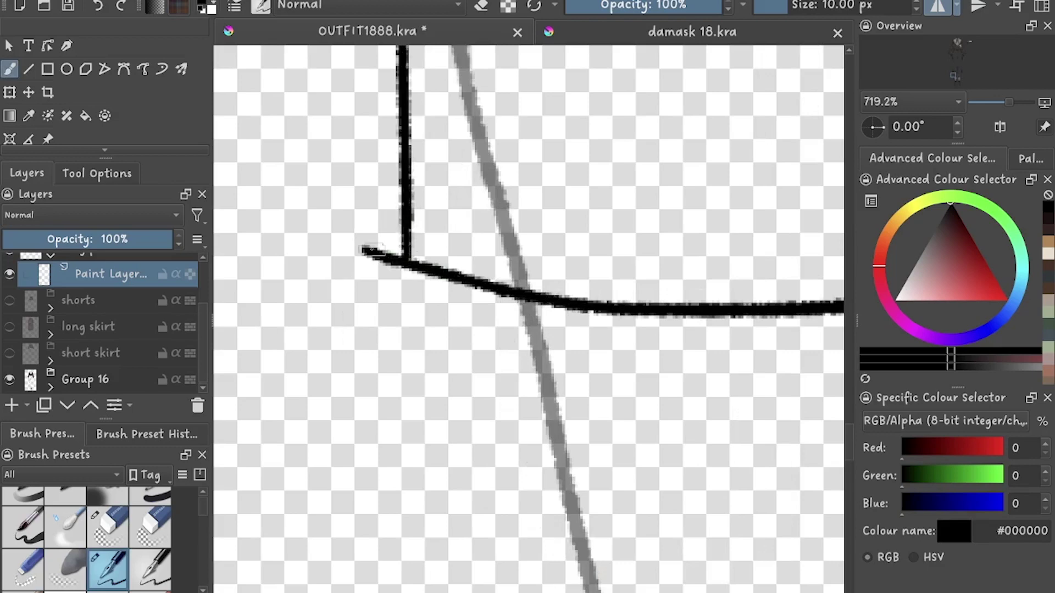
{"action": "left_click_drag", "start_coordinate": [406, 235], "coordinate": [384, 393]}
{"action": "scroll", "coordinate": [385, 393], "scroll_direction": "down", "scroll_amount": 5}
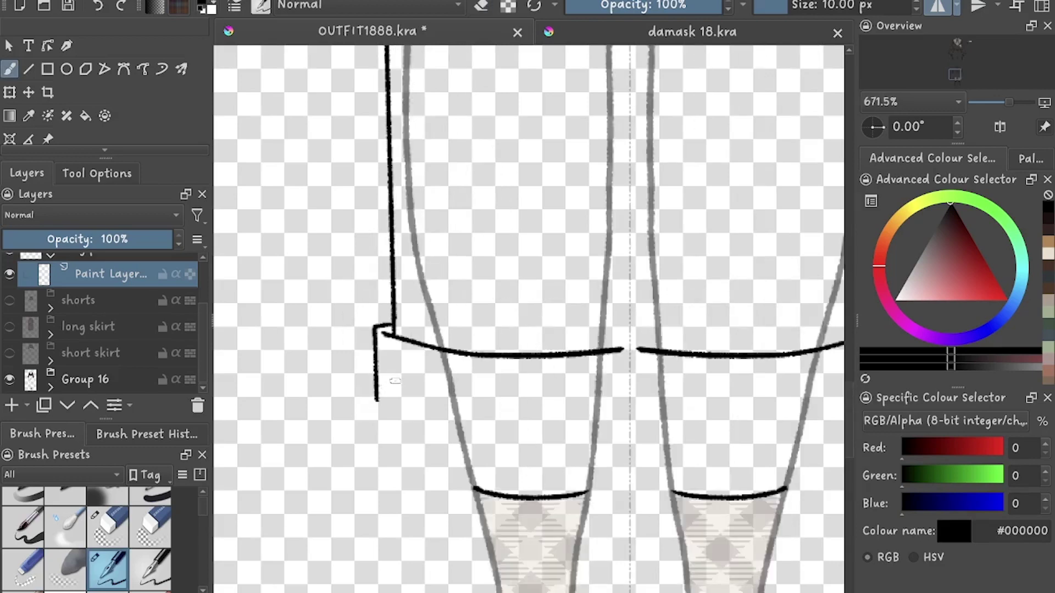
{"action": "scroll", "coordinate": [384, 330], "scroll_direction": "up", "scroll_amount": 4}
{"action": "left_click_drag", "start_coordinate": [295, 313], "coordinate": [636, 306]}
Close the inner sides of both pants cuffs with a folded upper corner, undoing the last touch-up
{"action": "scroll", "coordinate": [632, 275], "scroll_direction": "up", "scroll_amount": 3}
{"action": "key", "text": "e"}
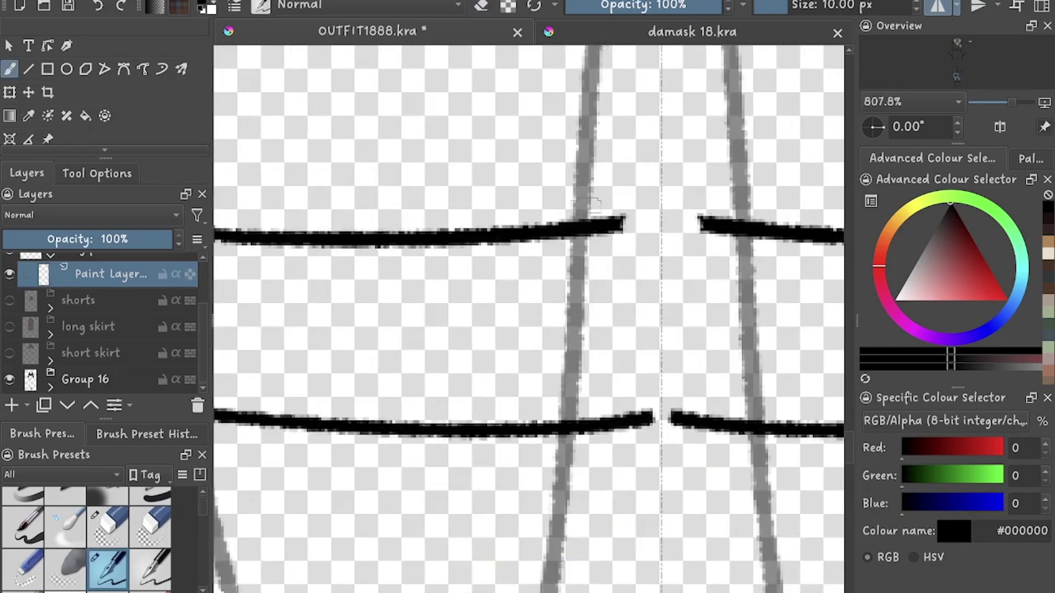
{"action": "mouse_move", "coordinate": [589, 204]}
{"action": "left_mouse_down"}
{"action": "mouse_move", "coordinate": [644, 208]}
{"action": "mouse_move", "coordinate": [647, 409]}
{"action": "left_mouse_up"}
{"action": "scroll", "coordinate": [618, 227], "scroll_direction": "down", "scroll_amount": 5}
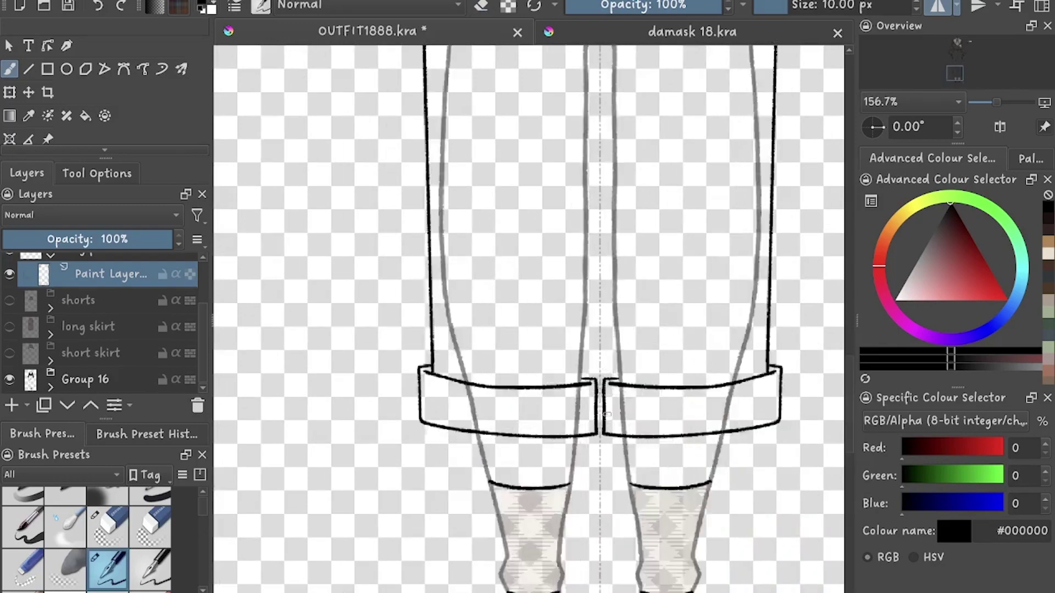
{"action": "scroll", "coordinate": [564, 335], "scroll_direction": "up", "scroll_amount": 4}
{"action": "key", "text": "ctrl+z"}
{"action": "scroll", "coordinate": [583, 475], "scroll_direction": "down", "scroll_amount": 7}
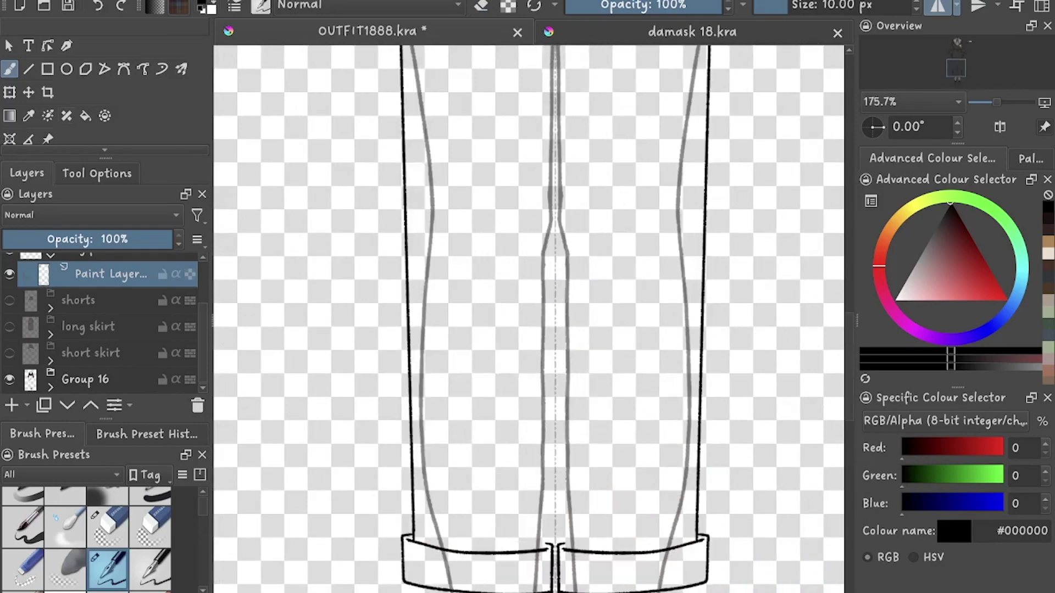
Draw straight mirrored inner leg lines from the crotch to the cuffs, clean up where they meet, and save the file
{"action": "key", "text": "v"}
{"action": "key", "text": "ctrl+s"}
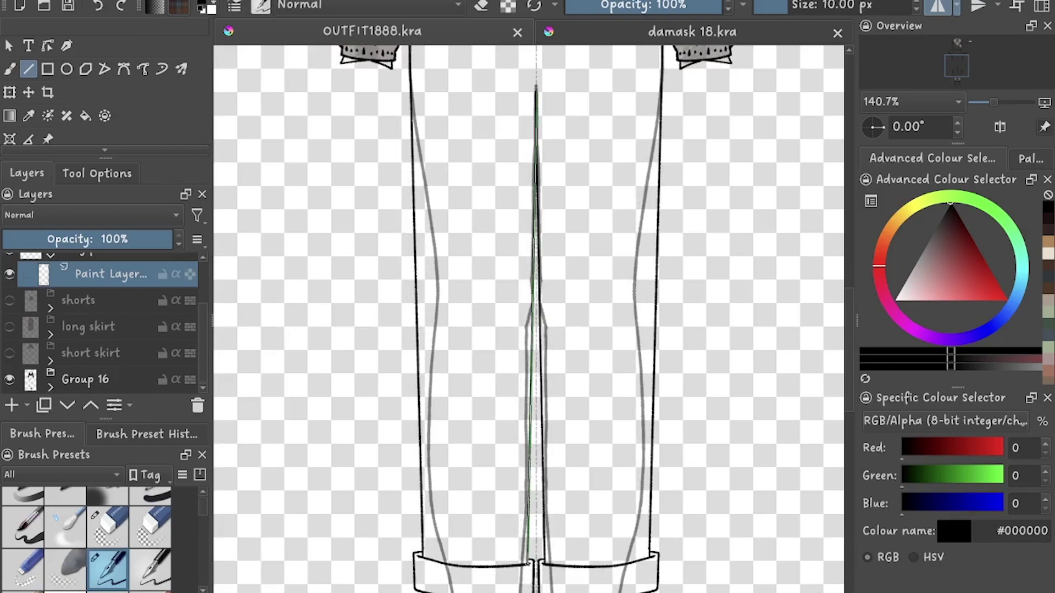
{"action": "scroll", "coordinate": [542, 360], "scroll_direction": "up", "scroll_amount": 7}
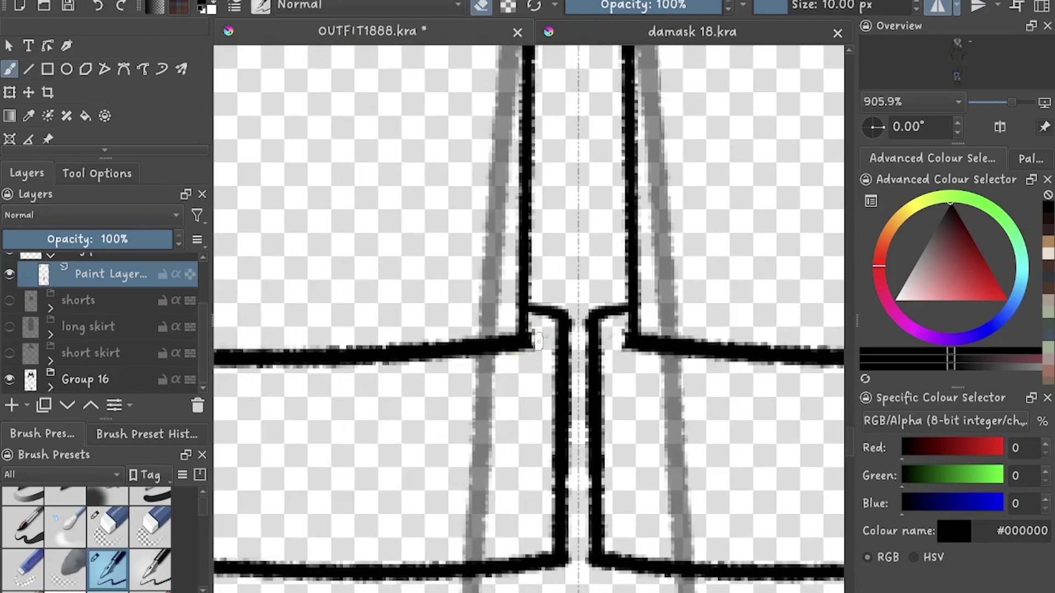
{"action": "scroll", "coordinate": [534, 341], "scroll_direction": "down", "scroll_amount": 10}
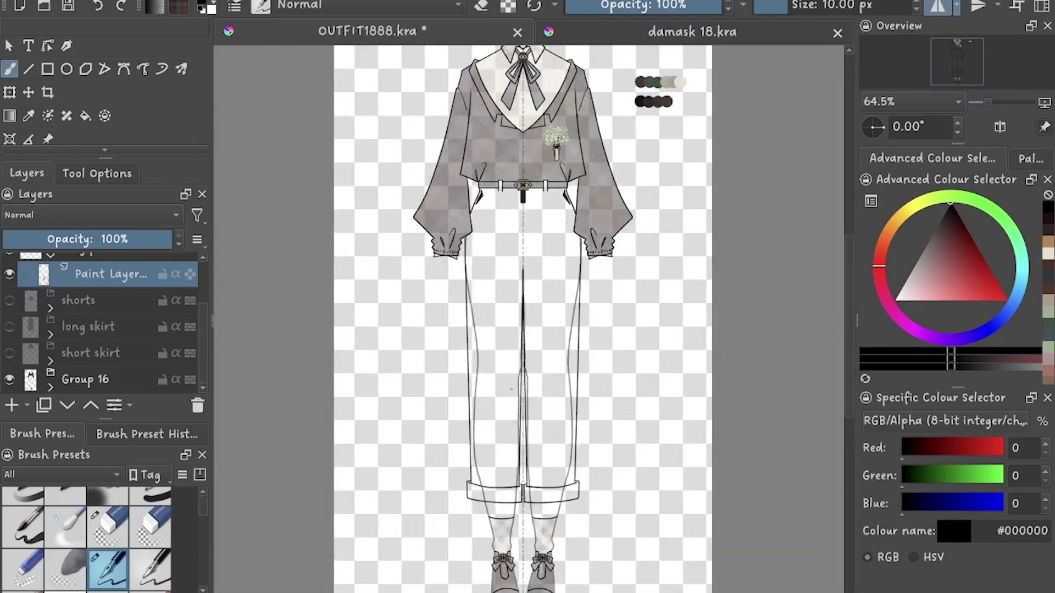
{"action": "key", "text": "ctrl+s"}
Recolour the damask pattern on the long pants with dark brown #1c0f0f using the large brush
{"action": "scroll", "coordinate": [105, 318], "scroll_direction": "up", "scroll_amount": 1}
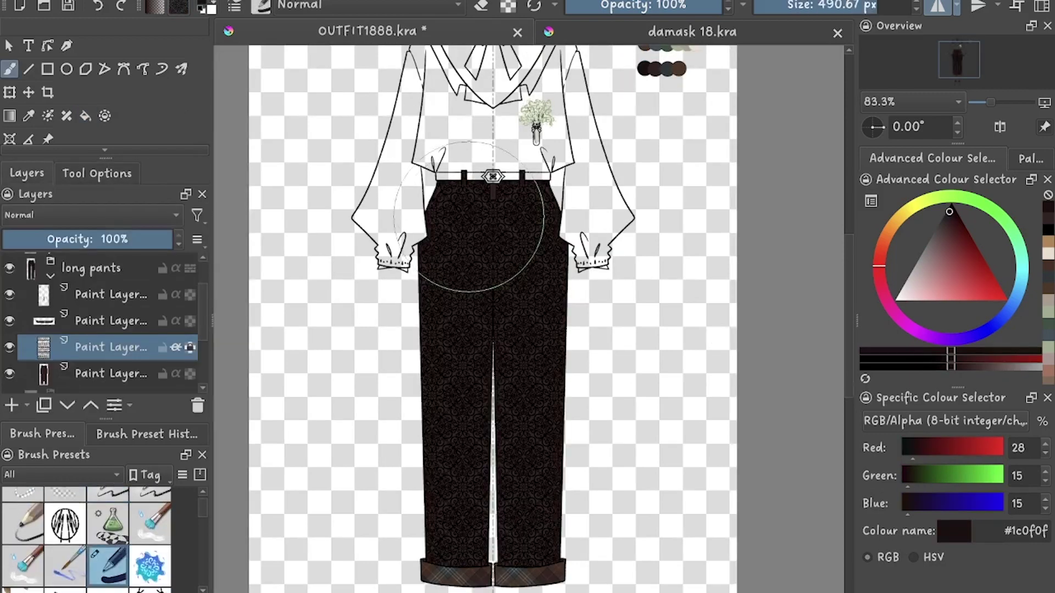
{"action": "left_click_drag", "start_coordinate": [475, 170], "coordinate": [475, 586]}
{"action": "scroll", "coordinate": [468, 187], "scroll_direction": "down", "scroll_amount": 3}
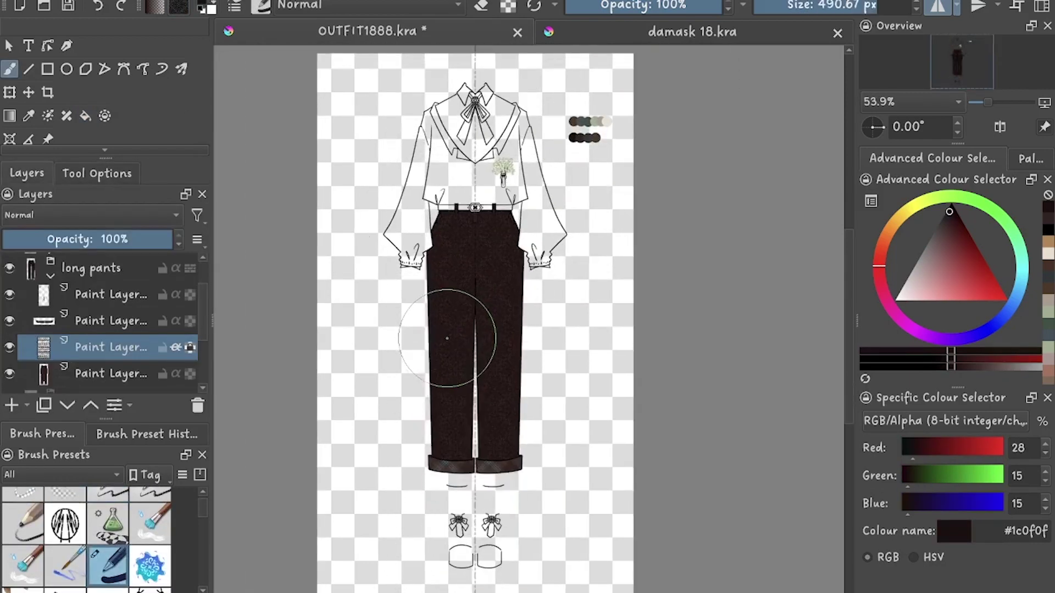
Show the rest of the outfit in Group 16 at 100% opacity, check the gap between the pants legs, and save
{"action": "scroll", "coordinate": [99, 330], "scroll_direction": "down", "scroll_amount": 2}
{"action": "left_click", "coordinate": [9, 379]}
{"action": "left_click", "coordinate": [85, 379]}
{"action": "key", "text": "ctrl+z"}
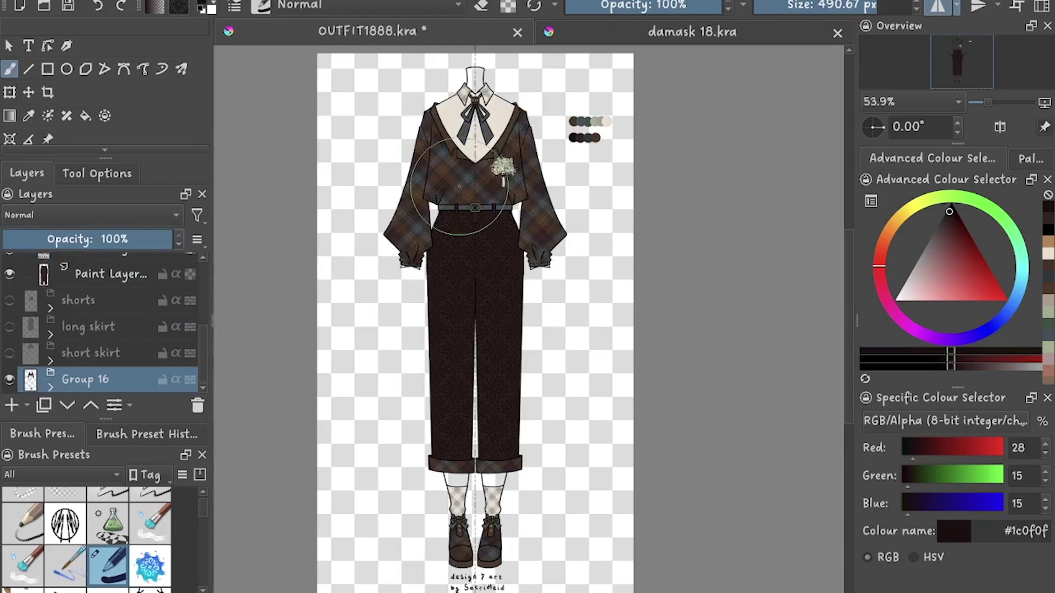
{"action": "scroll", "coordinate": [577, 407], "scroll_direction": "up", "scroll_amount": 10}
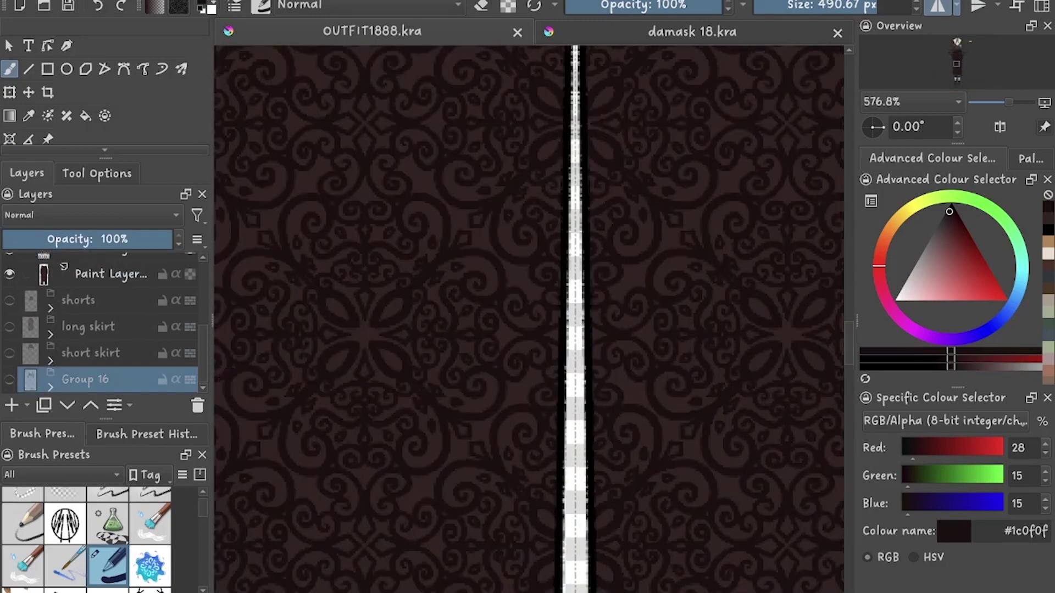
Paint mirrored leaves over the lower sleeves with the 100 px leaf brush in green #3a5144 and pale green #a0ae8f, and save
{"action": "scroll", "coordinate": [578, 355], "scroll_direction": "down", "scroll_amount": 12}
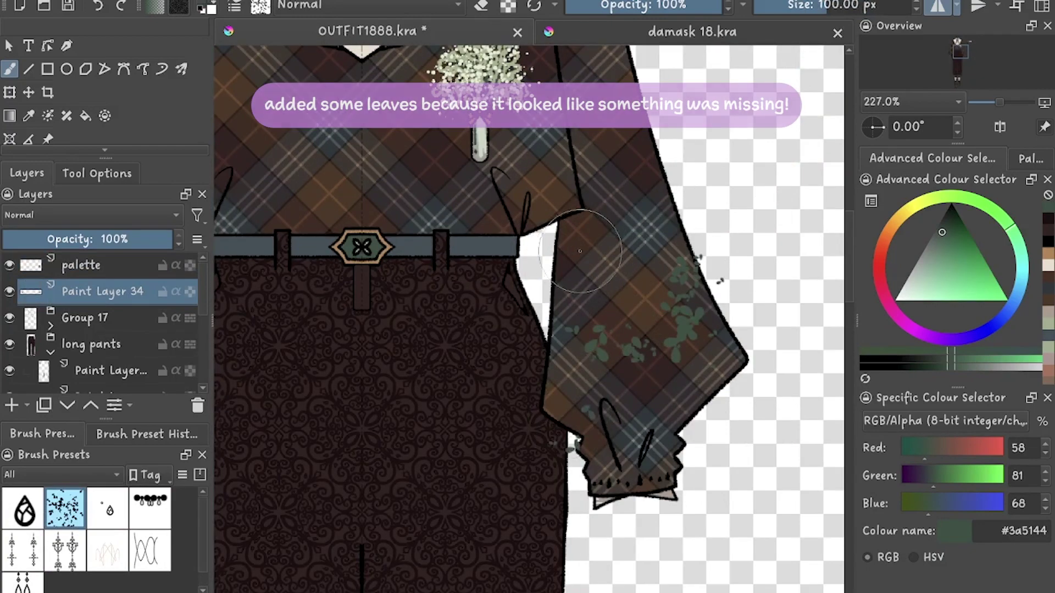
{"action": "scroll", "coordinate": [618, 324], "scroll_direction": "down", "scroll_amount": 3}
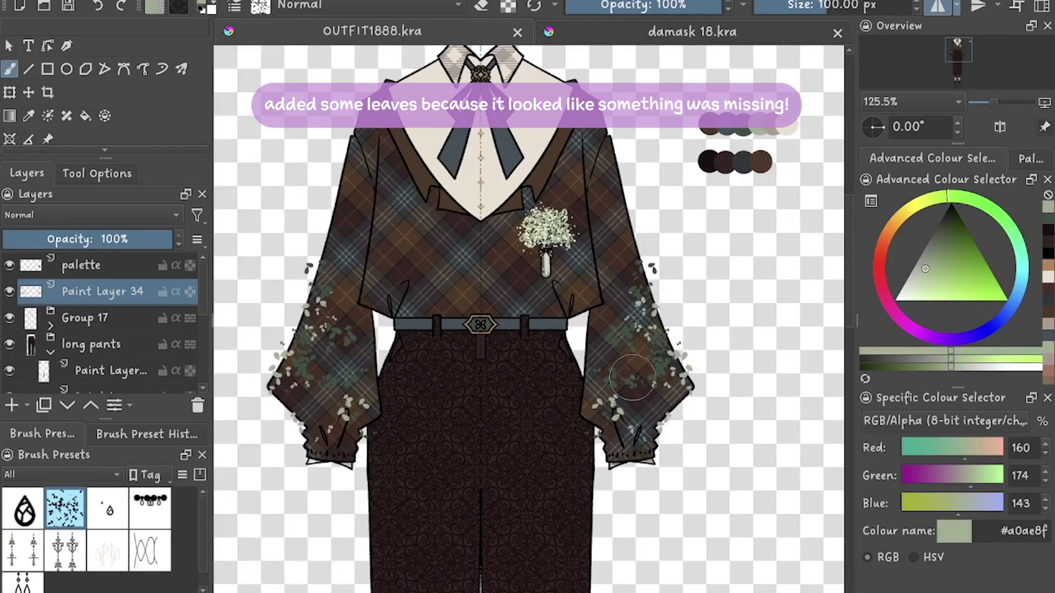
{"action": "scroll", "coordinate": [632, 378], "scroll_direction": "down", "scroll_amount": 5}
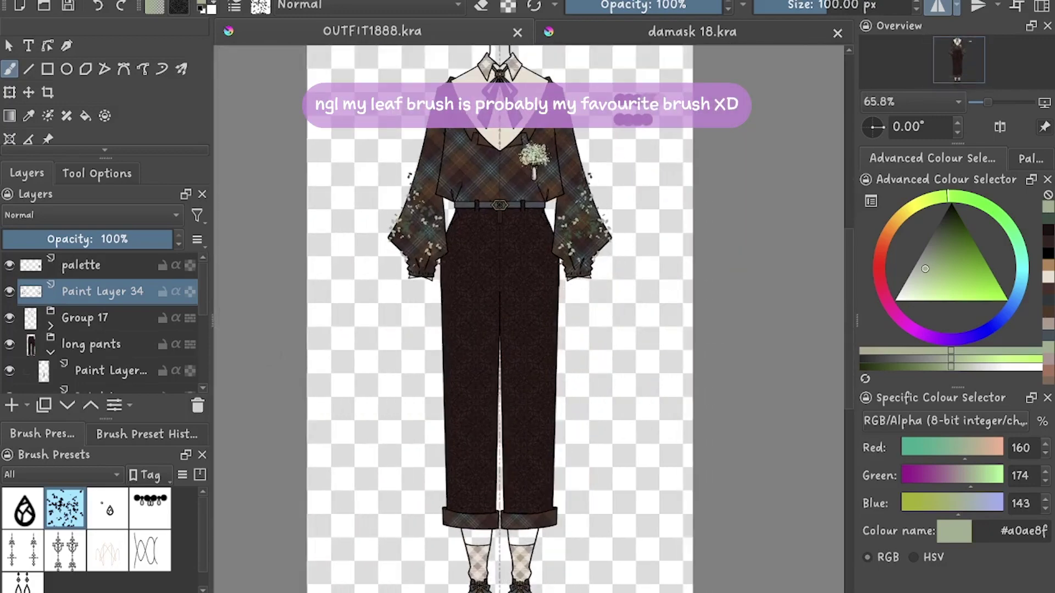
Turn the colour swatches on the palette layer into two vertical columns and move them beside the shoes
{"action": "left_click", "coordinate": [80, 265]}
{"action": "key", "text": "t"}
{"action": "left_click_drag", "start_coordinate": [528, 330], "coordinate": [535, 286]}
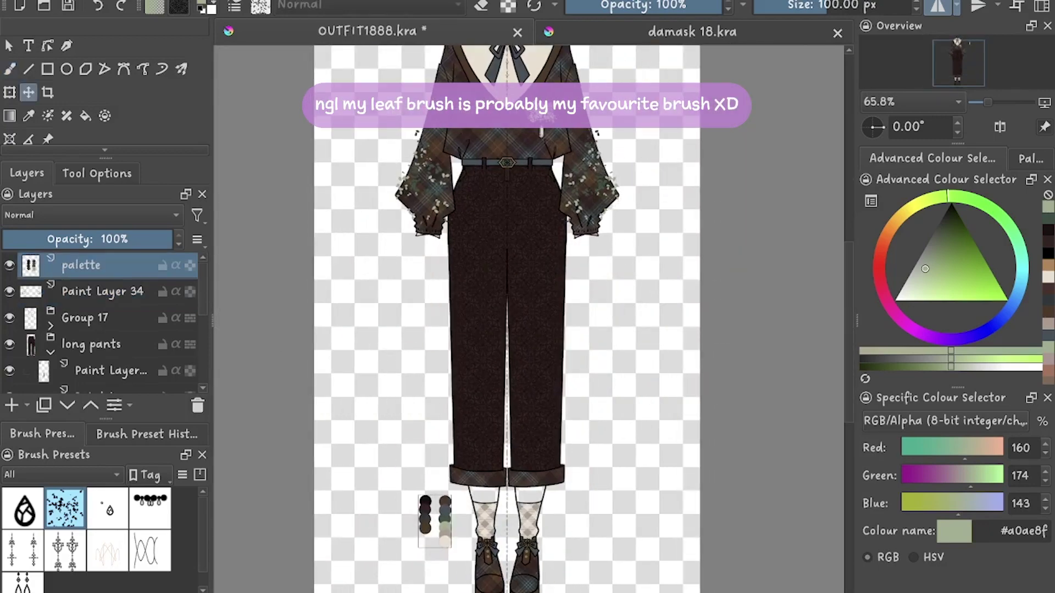
{"action": "scroll", "coordinate": [549, 261], "scroll_direction": "down", "scroll_amount": 2}
{"action": "key", "text": "b"}
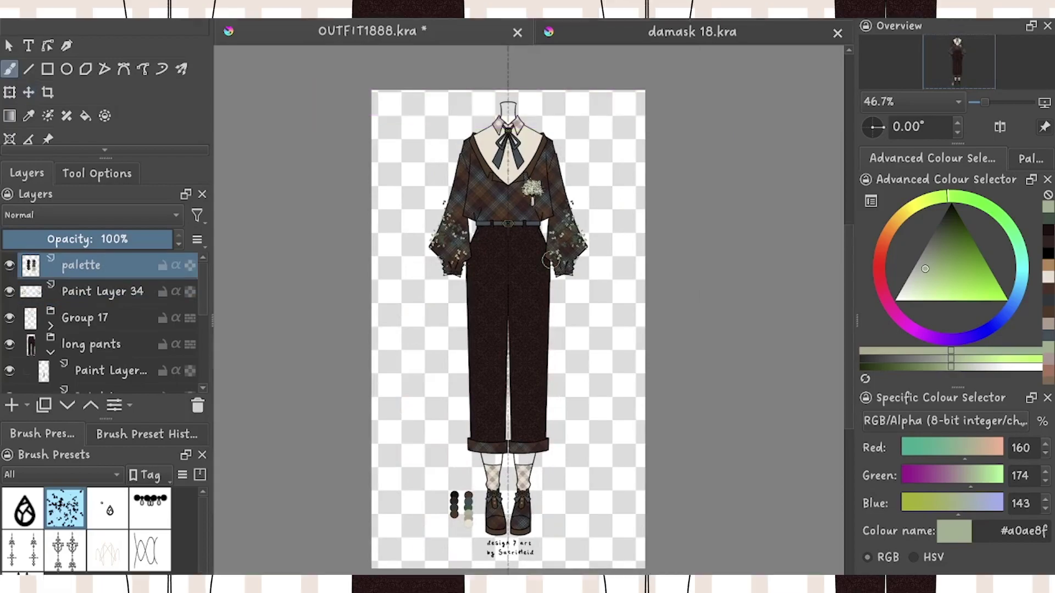